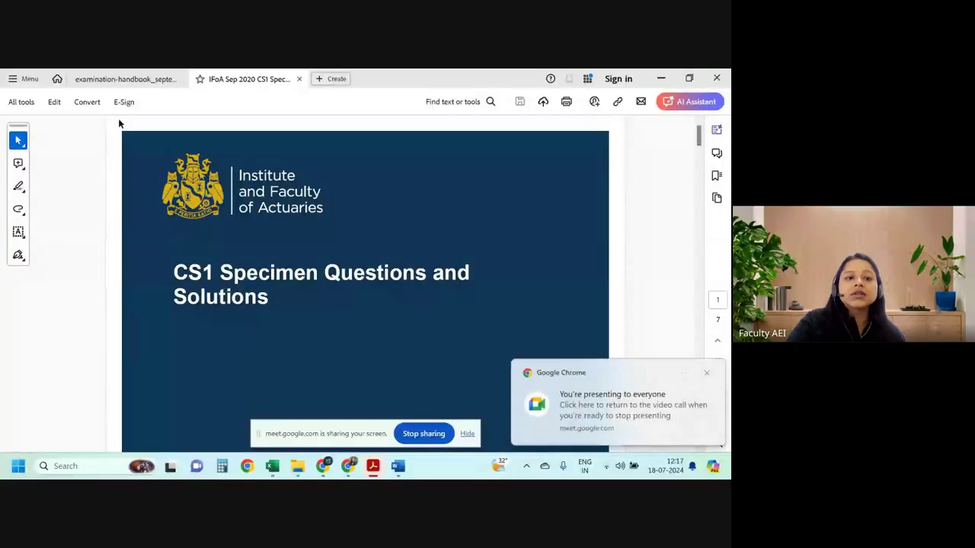
Show the examination handbook PDF, then bring up Chrome's Yahoo 'ifoa exam handbook 2024' results.
key("ctrl+shift+Tab")
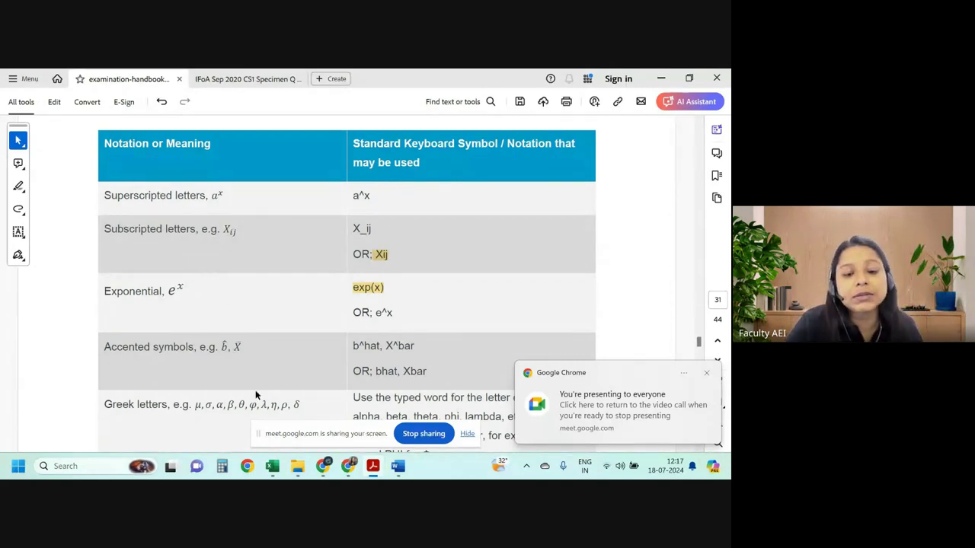
left_click(352, 470)
left_click(391, 82)
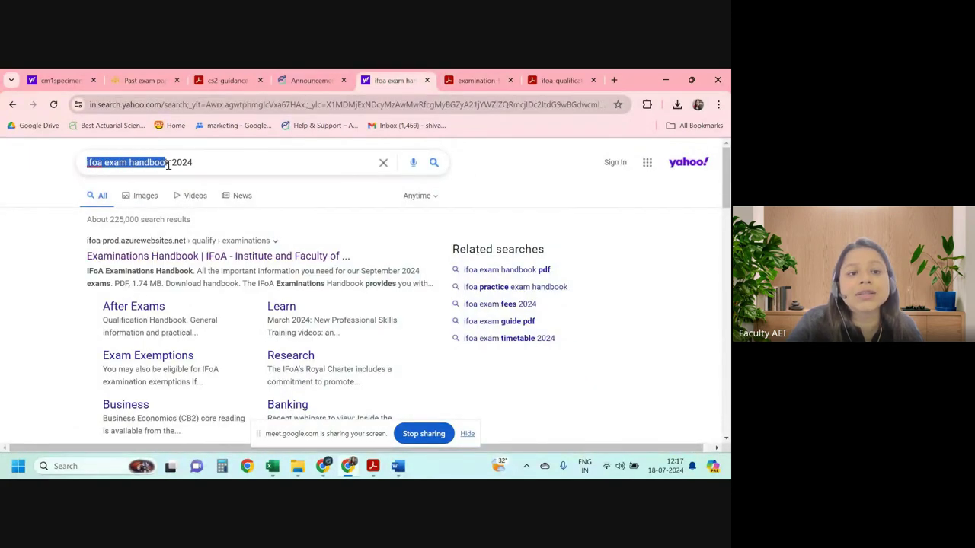
Rerun the 'ifoa exam handbook 2024' search and open the Examinations Handbook result in a new tab.
left_click(118, 165)
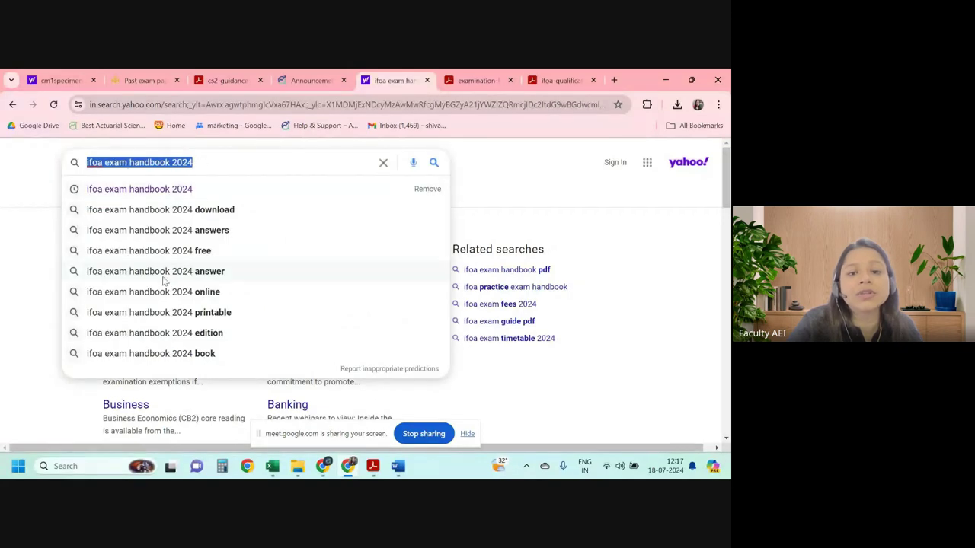
left_click(538, 207)
left_click(176, 259)
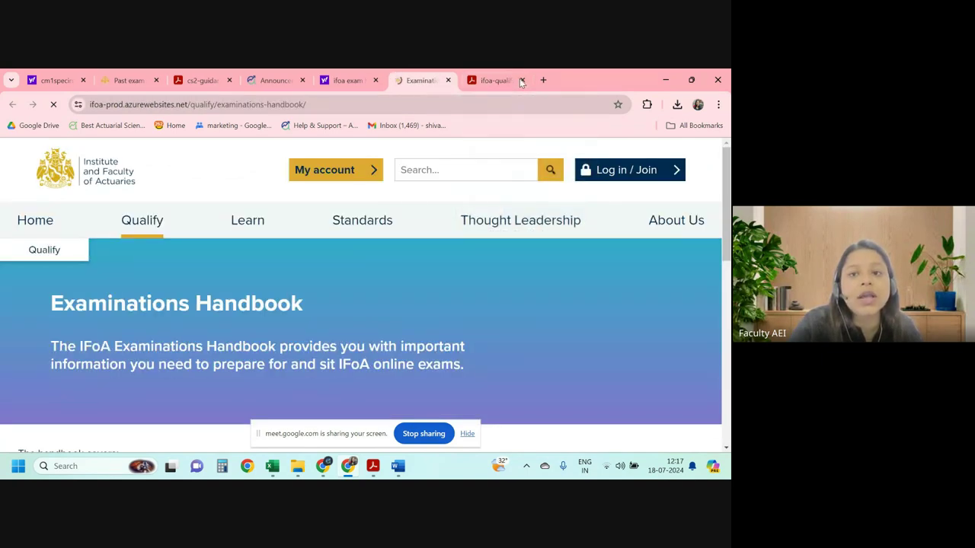
Close the leftover handbook PDF tabs, scroll to the download card, and minimise the browser.
left_click(520, 80)
left_click(520, 80)
scroll(259, 312, "down", 3)
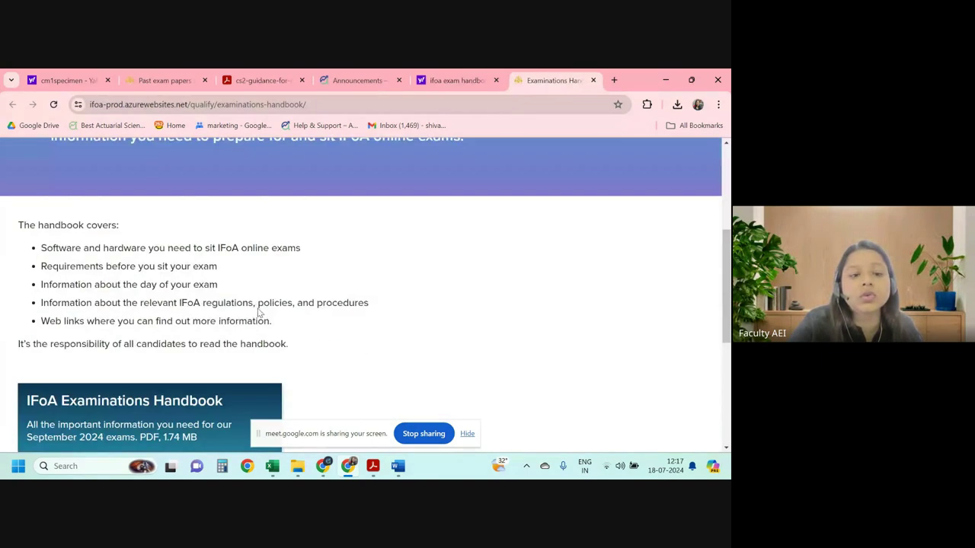
scroll(259, 312, "down", 4)
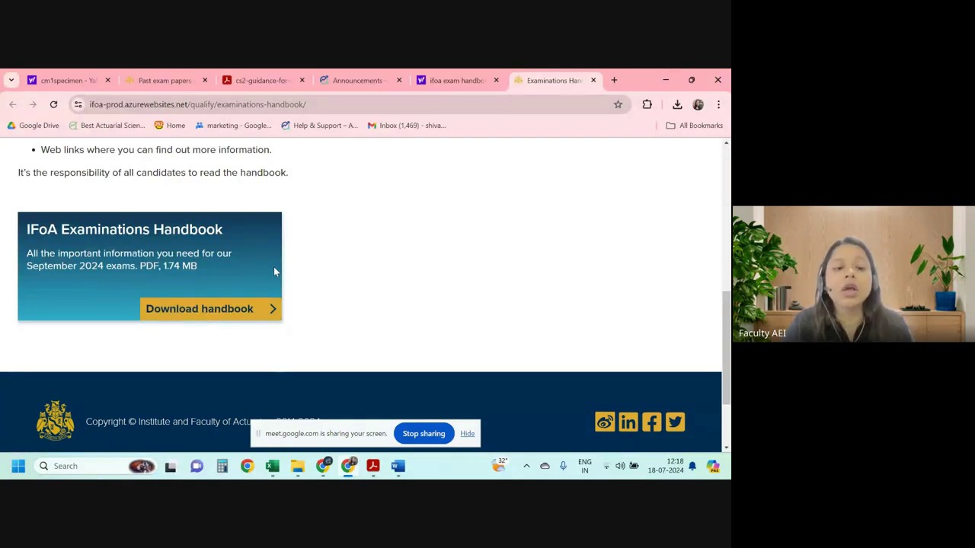
left_click(660, 86)
Minimise Chrome and scroll the handbook PDF to the Appendix 1 general mathematical notation table.
left_click(646, 99)
scroll(290, 333, "up", 1)
scroll(288, 289, "up", 2)
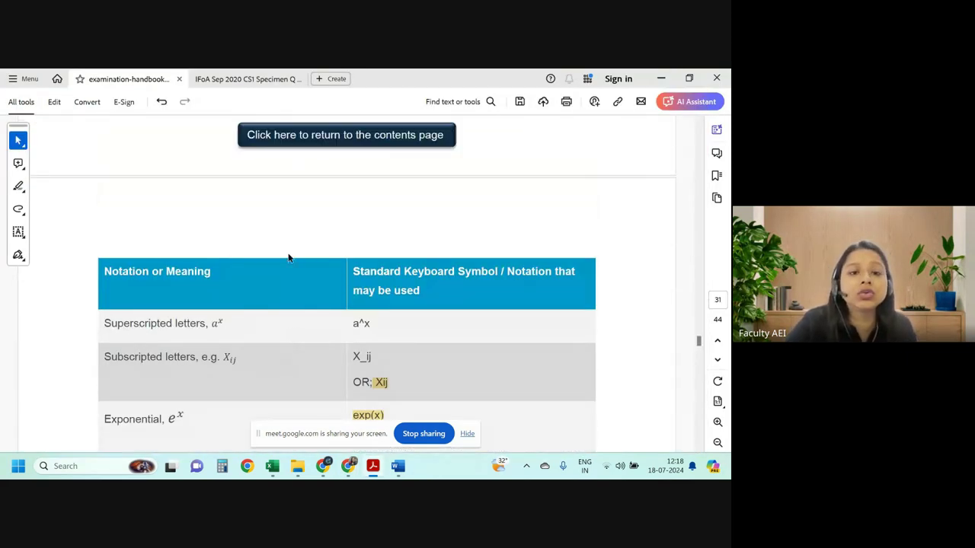
scroll(289, 257, "down", 2)
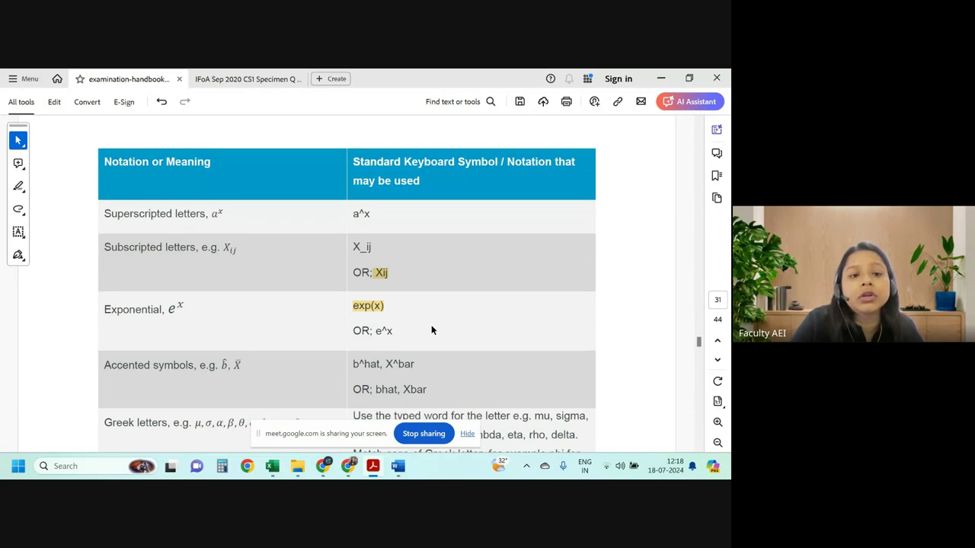
scroll(431, 326, "up", 10)
scroll(431, 327, "up", 5)
scroll(431, 325, "up", 5)
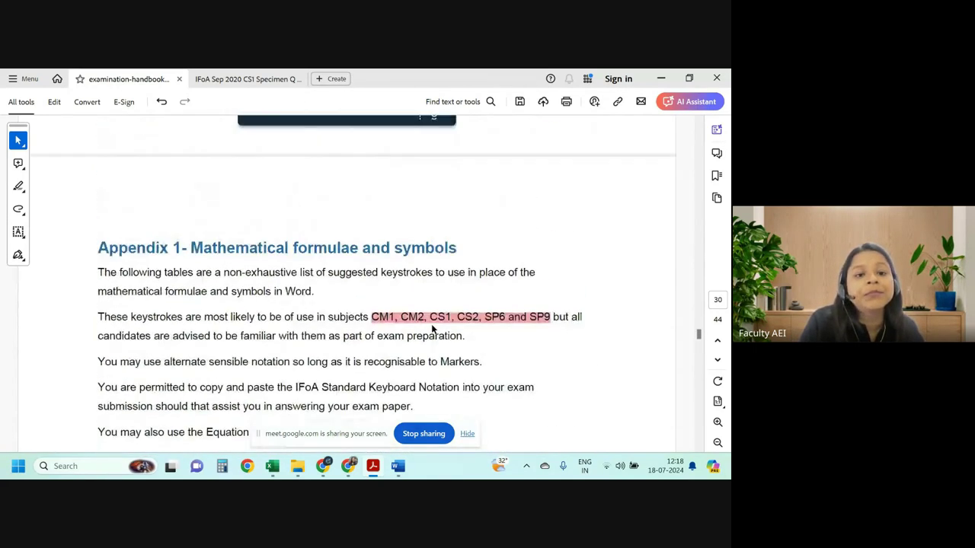
scroll(431, 326, "down", 8)
scroll(431, 326, "down", 10)
scroll(431, 326, "up", 3)
scroll(431, 325, "up", 1)
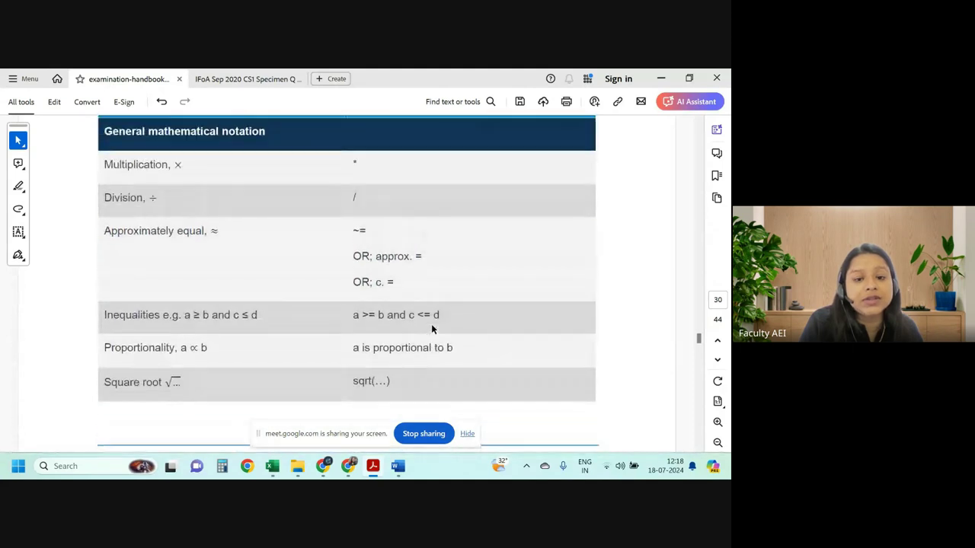
left_click(467, 435)
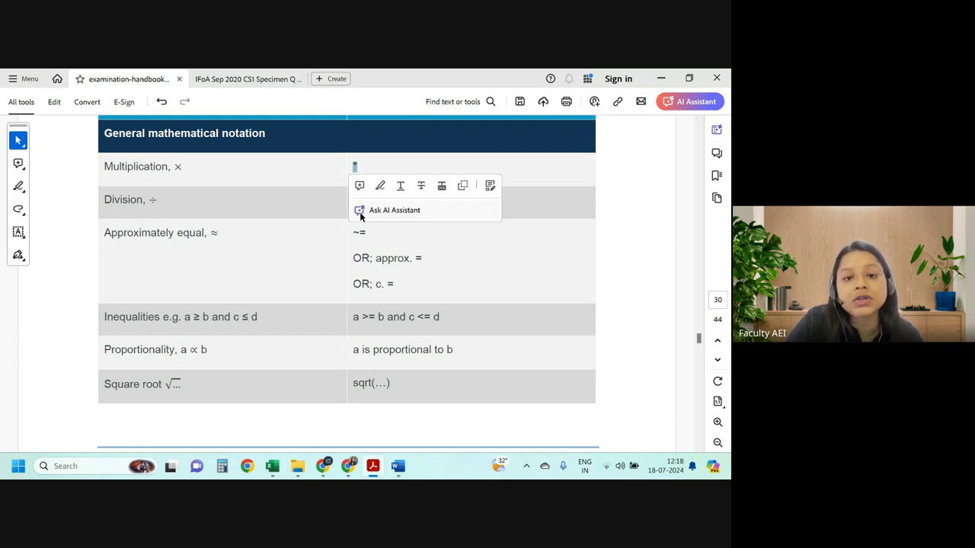
Select the division / and approximately-equal ~= notations, then switch to the Word notes.
left_click(360, 216)
left_click_drag(355, 200, 352, 201)
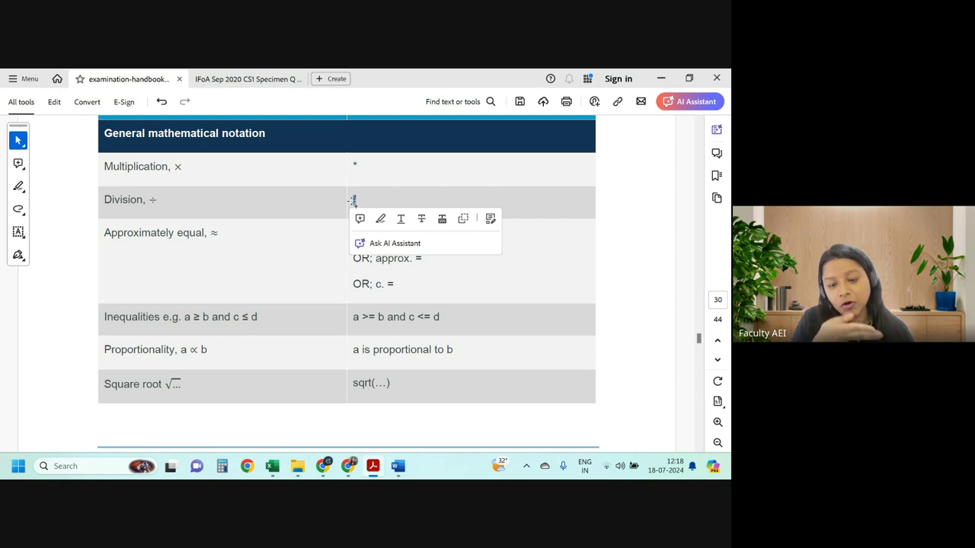
left_click(373, 234)
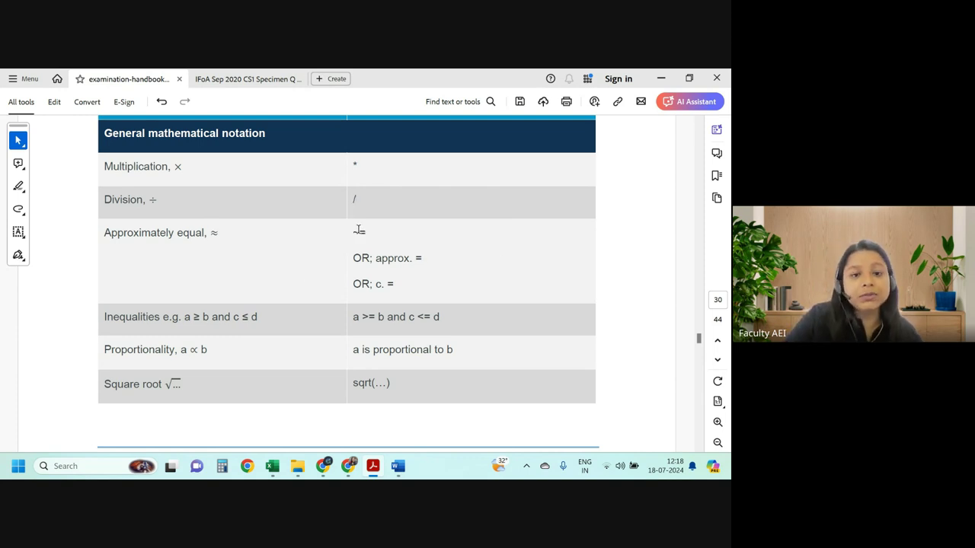
left_click_drag(363, 236, 361, 237)
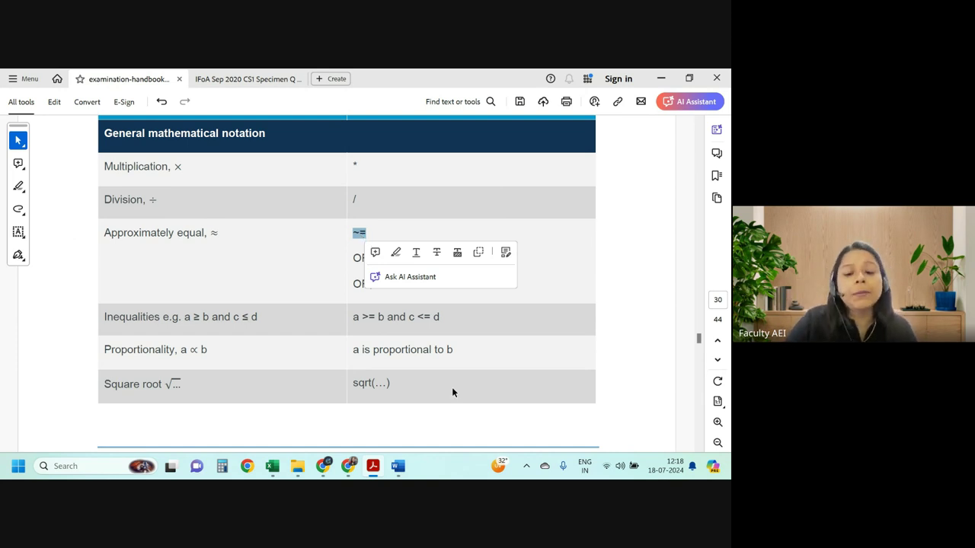
mouse_move(397, 466)
left_click(321, 420)
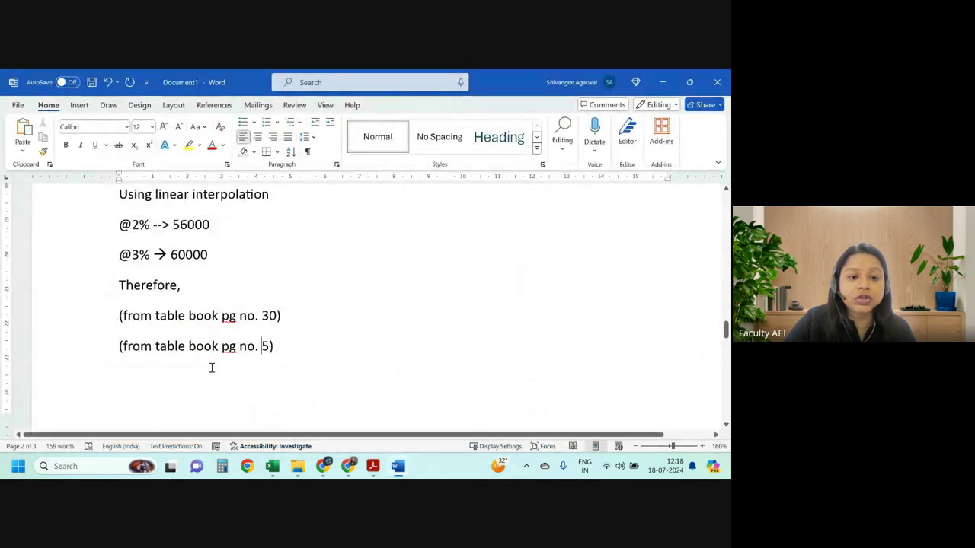
Type 'Z ~ N(0,1)' below '(from table book pg no. 5)' and return to the handbook PDF.
type("Z ~")
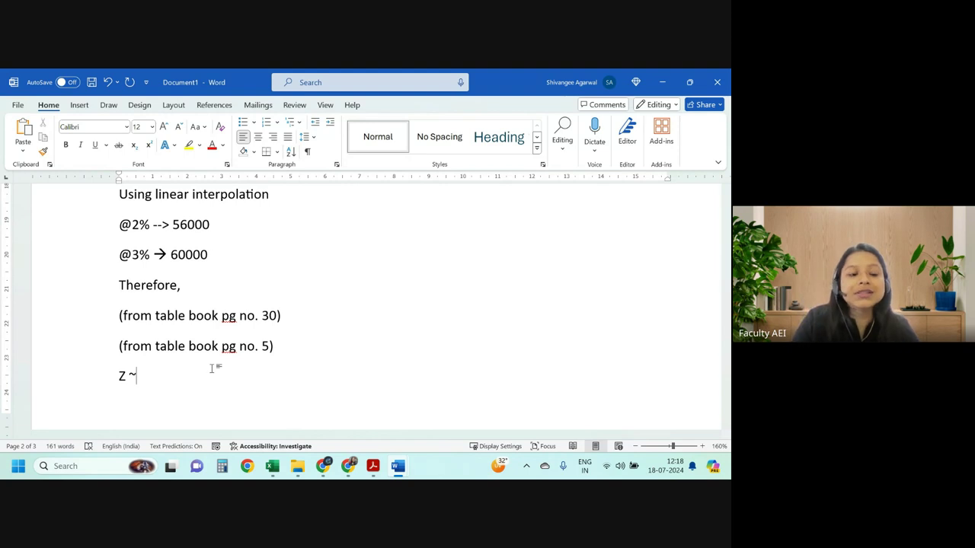
scroll(213, 364, "down", 3)
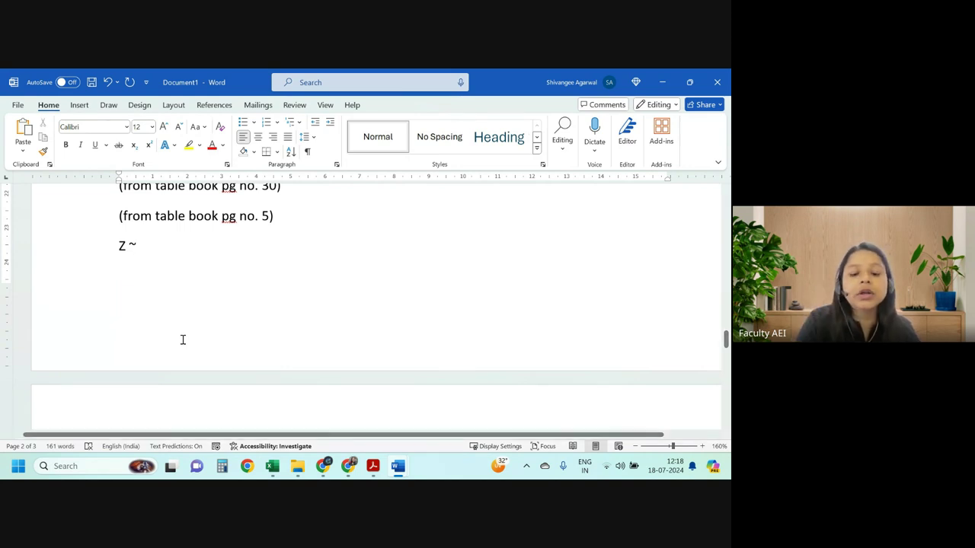
type("N(0,1")
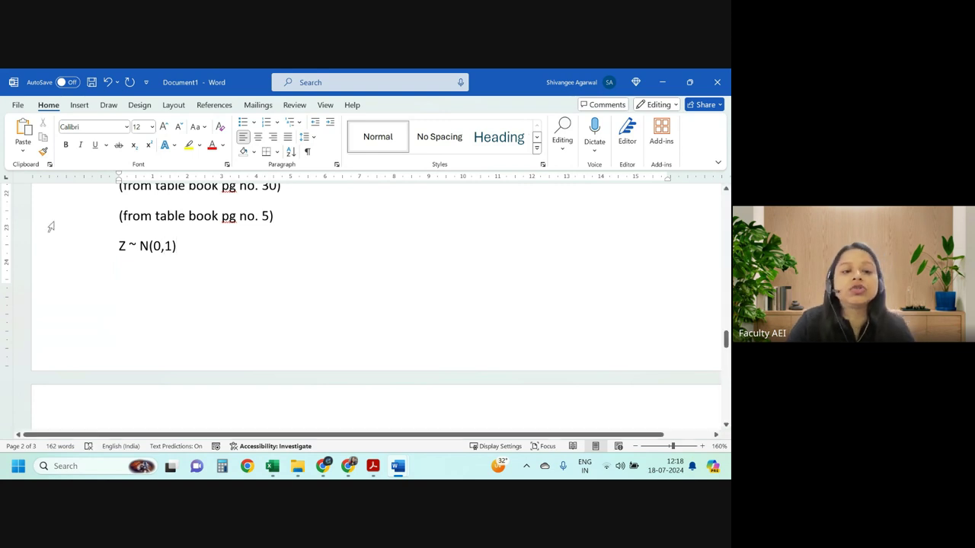
key("alt+Tab")
left_click(204, 262)
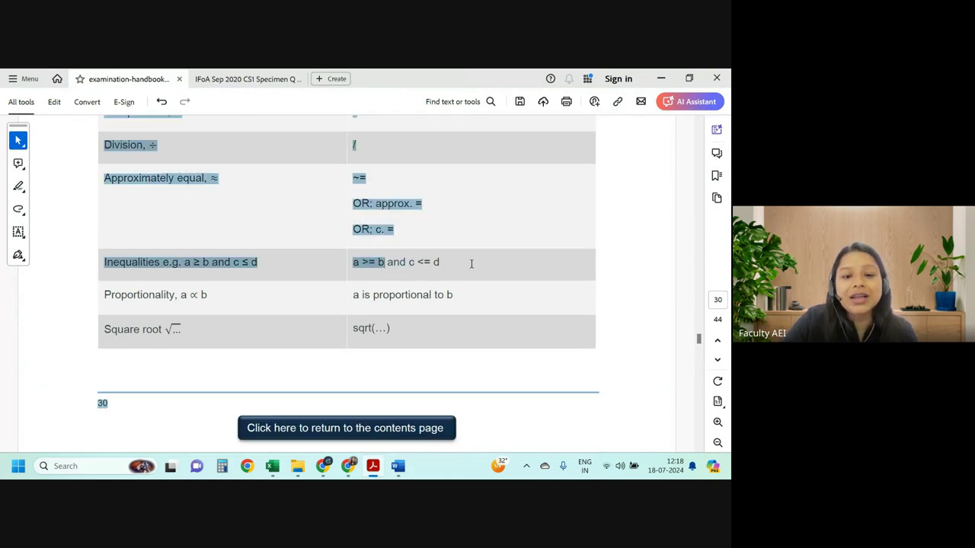
Select the inequality, proportional-to and sqrt(...) notations, then scroll toward page 31.
left_click_drag(384, 263, 441, 263)
left_click(408, 297)
scroll(204, 300, "down", 1)
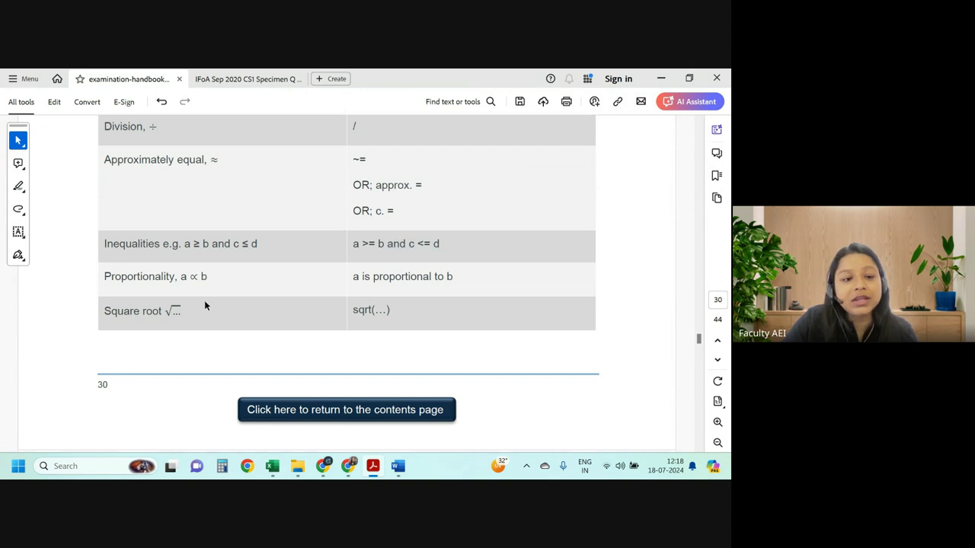
left_click(257, 253)
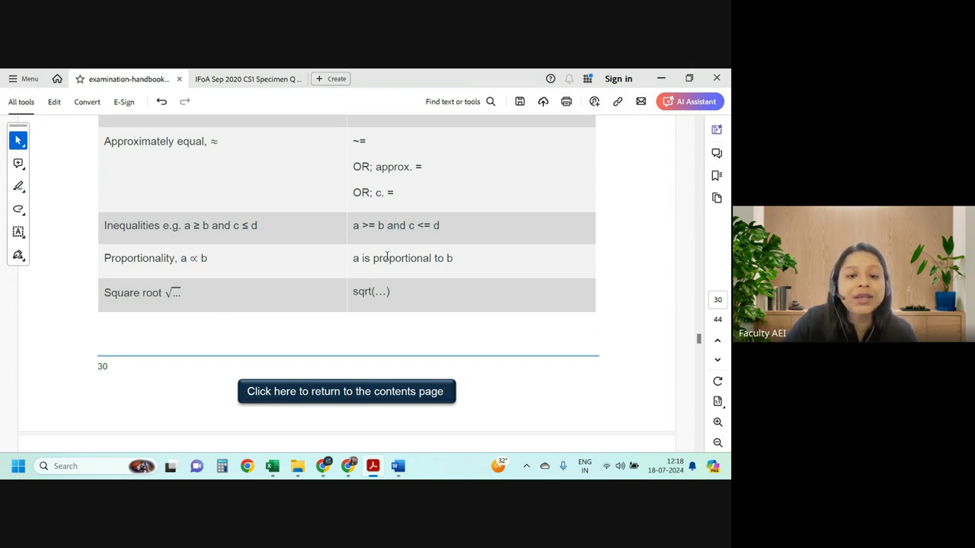
left_click(383, 261)
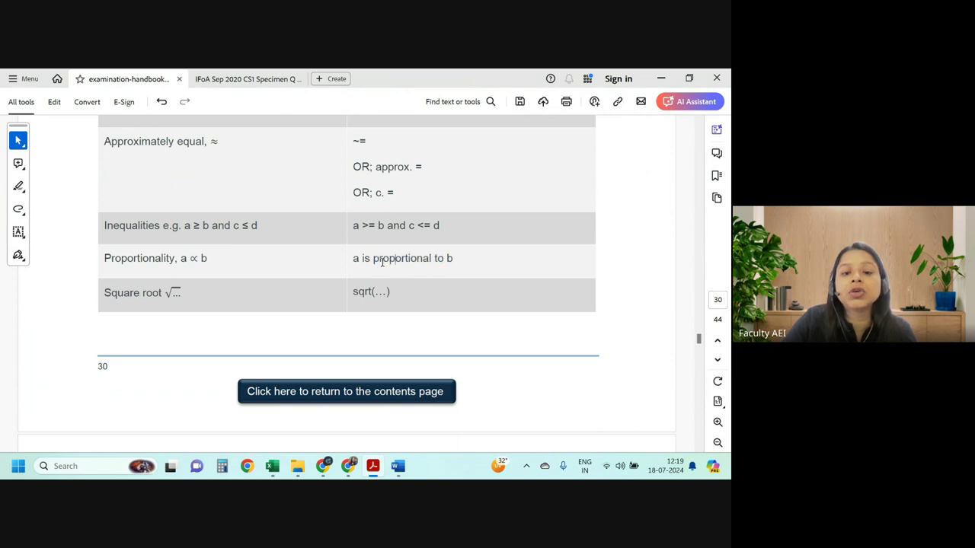
left_click(426, 256)
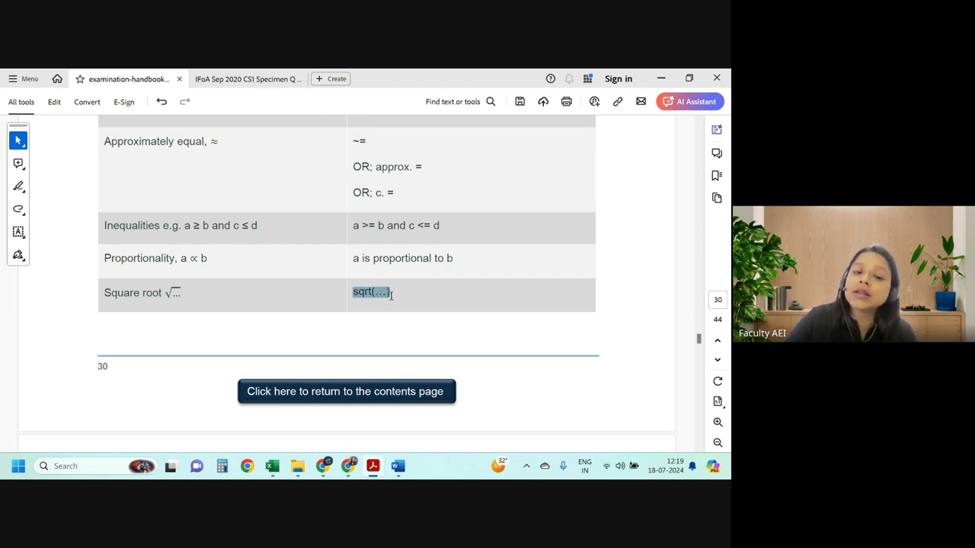
left_click_drag(391, 294, 394, 295)
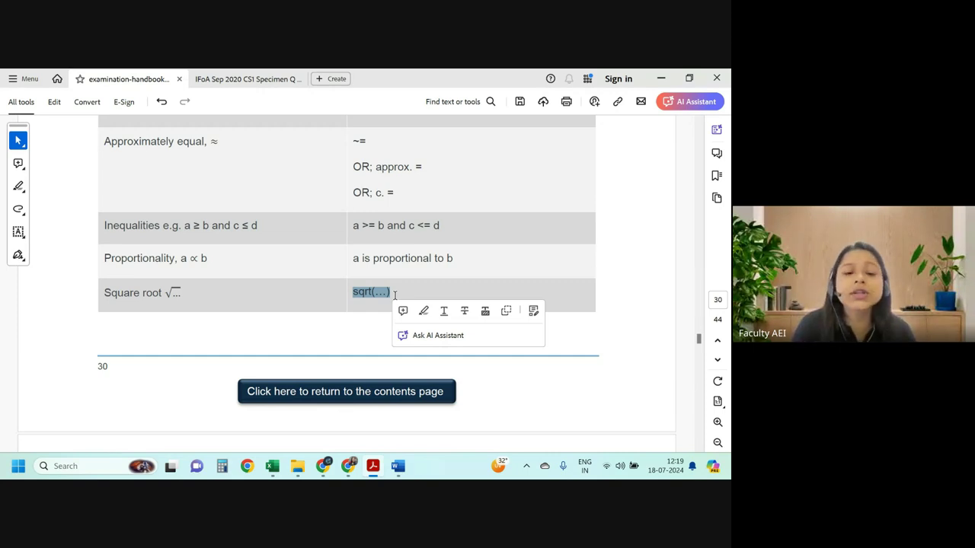
scroll(374, 298, "down", 4)
Scroll to the page 31 notation table and select the a^x exponential notation.
scroll(373, 297, "down", 3)
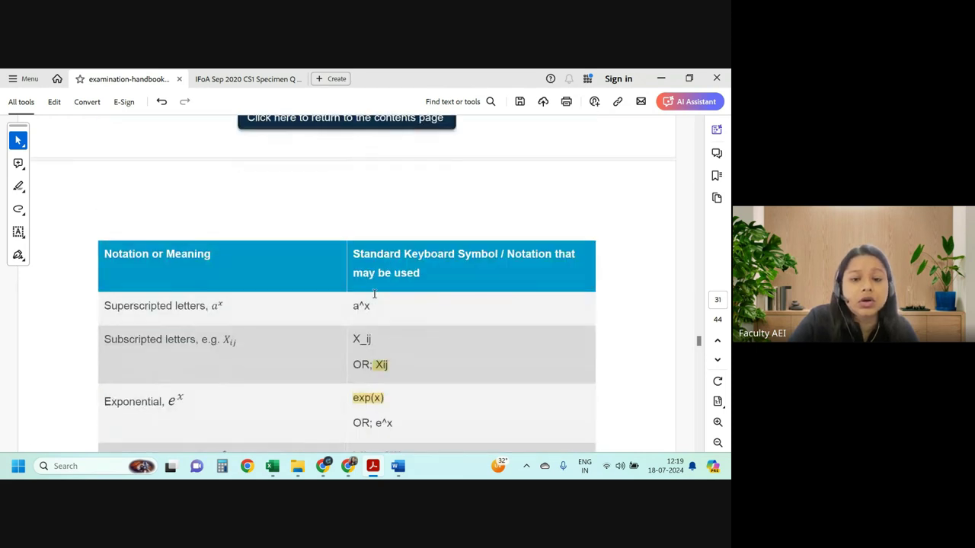
scroll(371, 293, "down", 1)
scroll(369, 282, "down", 1)
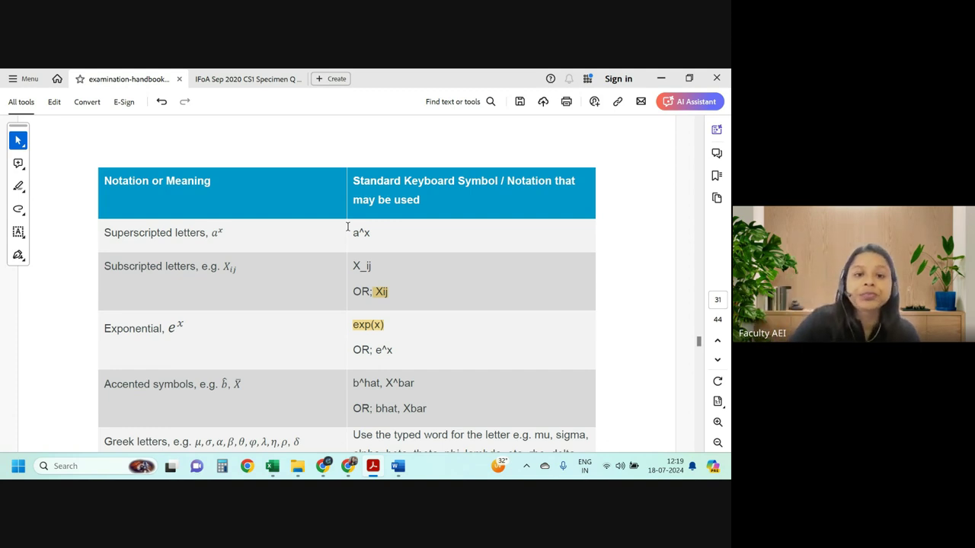
mouse_move(349, 232)
left_mouse_down()
mouse_move(380, 232)
mouse_move(372, 212)
left_mouse_up()
scroll(365, 229, "down", 2)
left_click(351, 210)
Select the highlighted X_ij subscript notation, then return to Word's empty line on the next page.
left_click(393, 244)
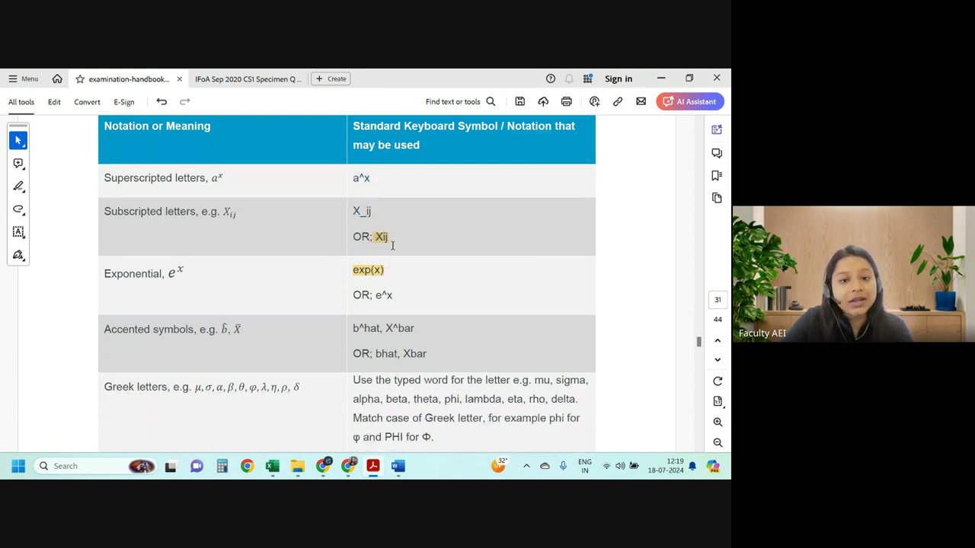
double_click(368, 212)
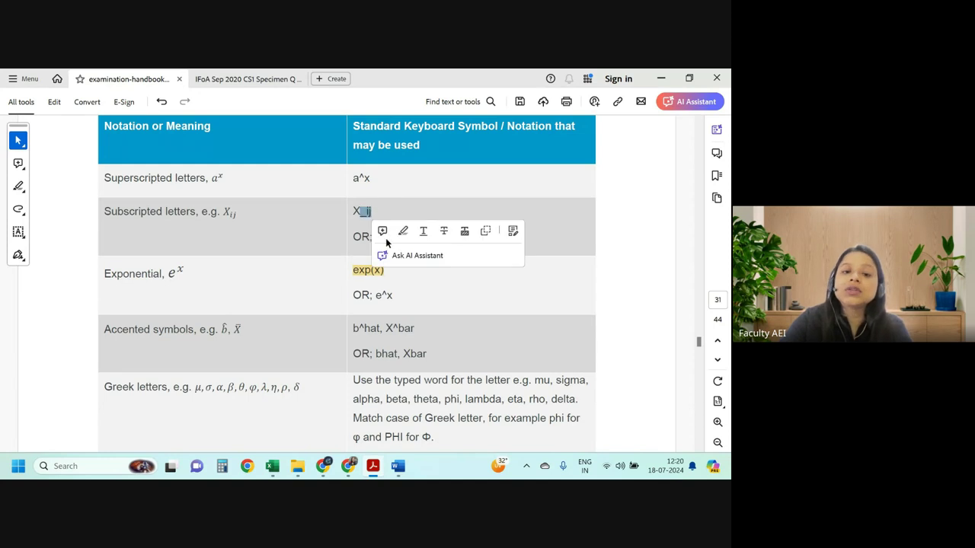
left_click(380, 243)
left_click(382, 238)
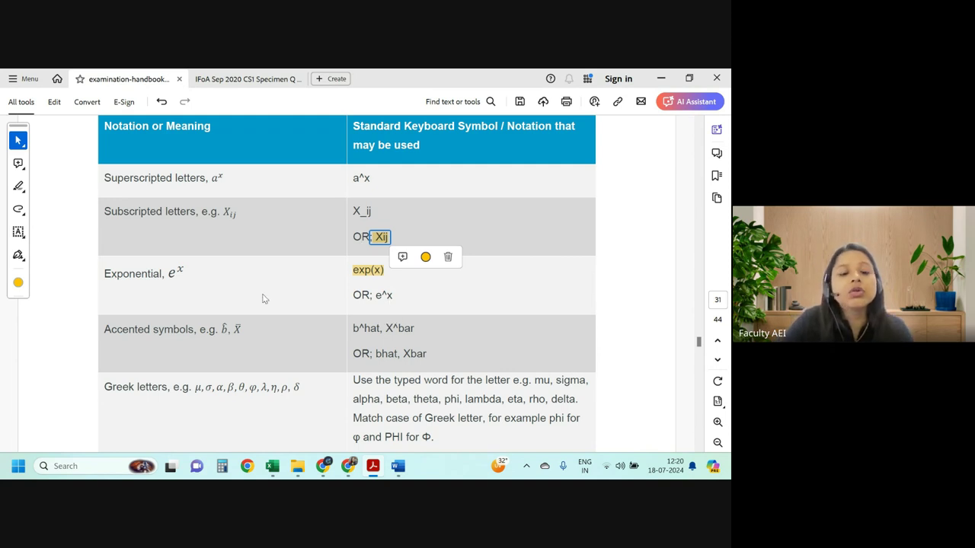
key("alt+Tab")
key("Down")
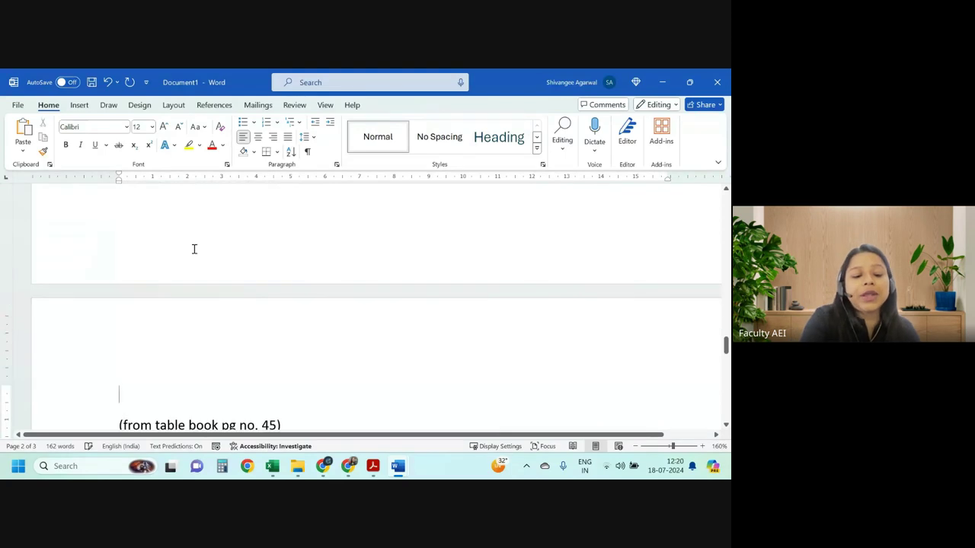
Add the line 'Xij' with blank lines below it, glancing at the PDF notation table.
type("Xij")
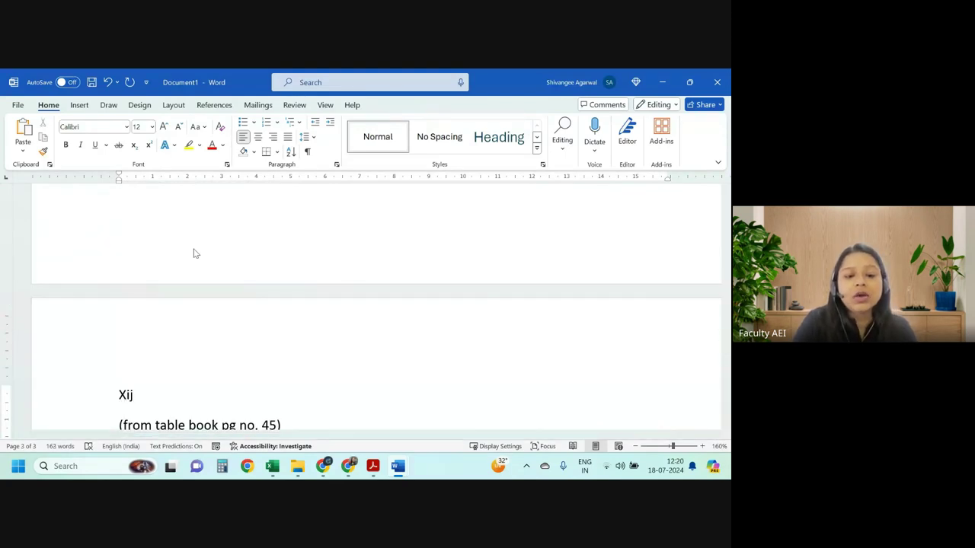
key("Return")
key("Return")
key("Return")
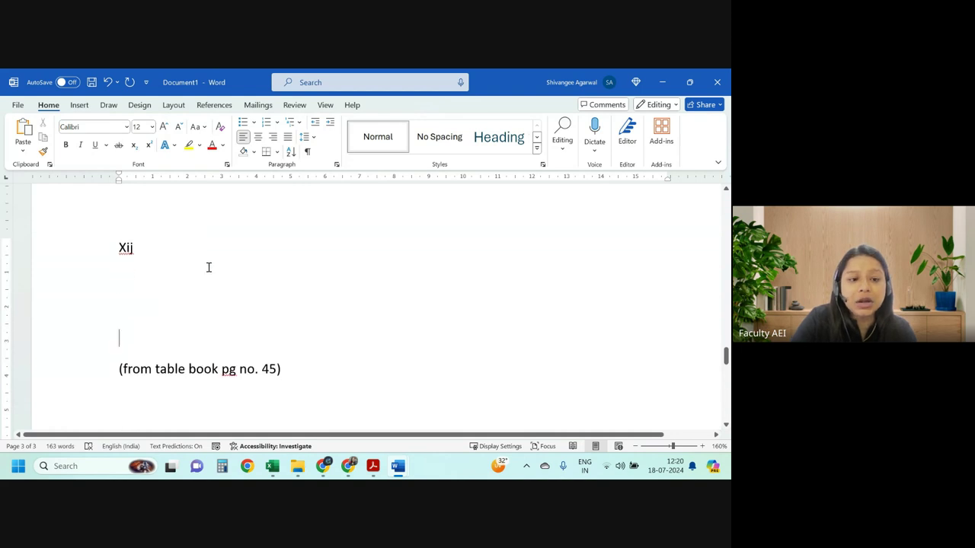
key("Return")
key("Return")
key("Return")
left_click(179, 243)
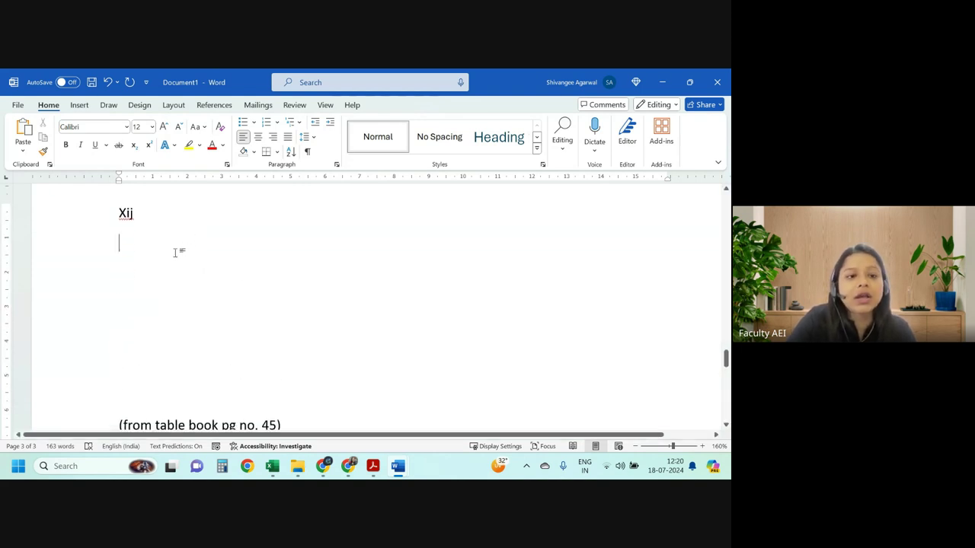
key("alt+Tab")
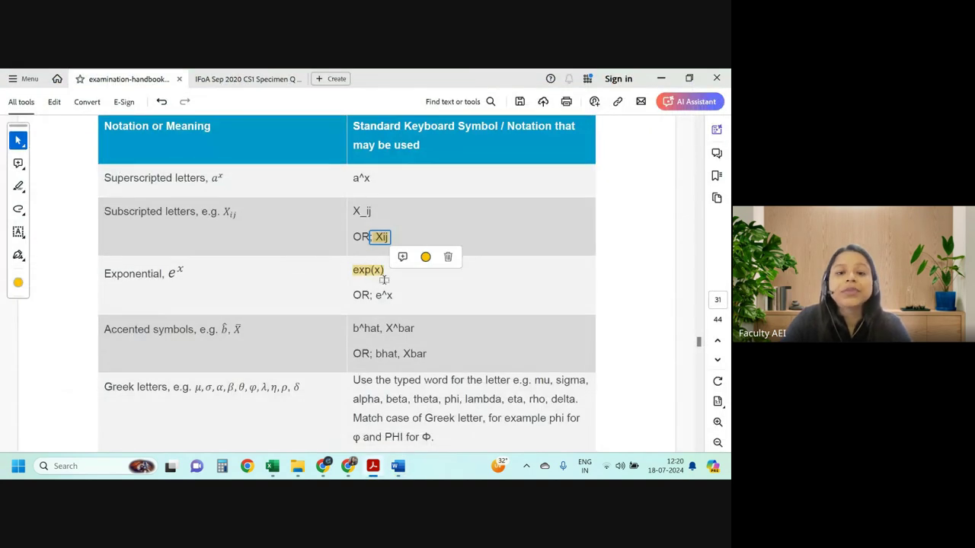
key("alt+Tab")
Type 'exp()', fixing the mistyped entry, then start 'exp(' on the next line.
type("exp(")
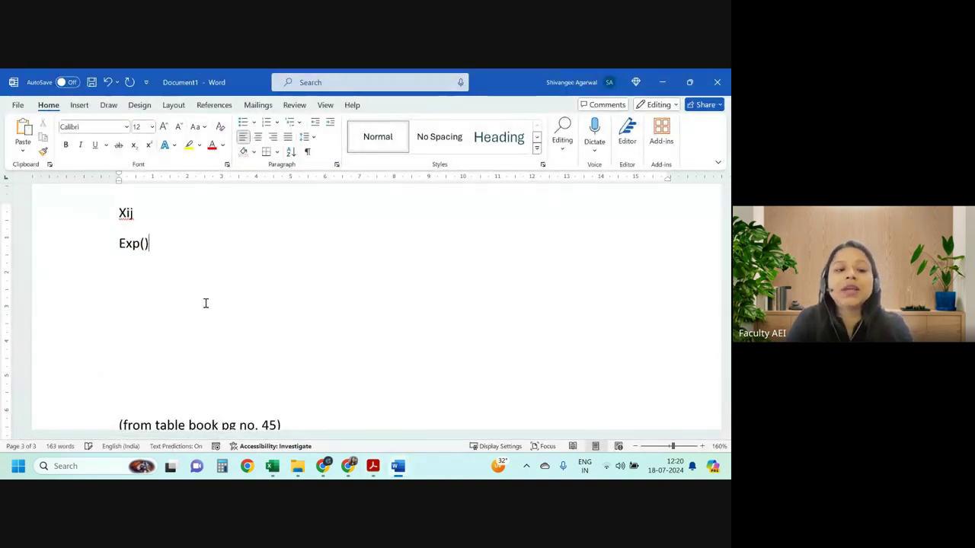
type(")")
key("BackSpace")
key("BackSpace")
key("BackSpace")
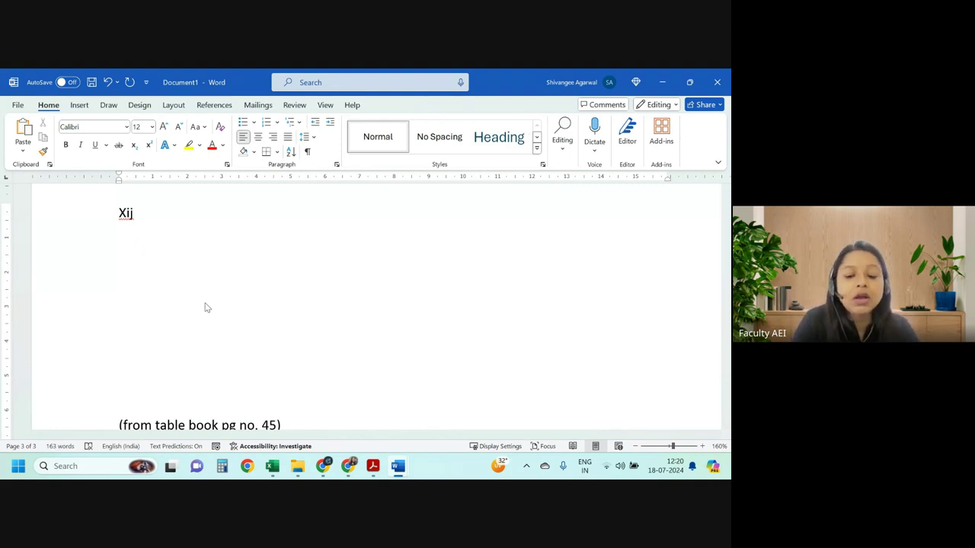
type("exp(")
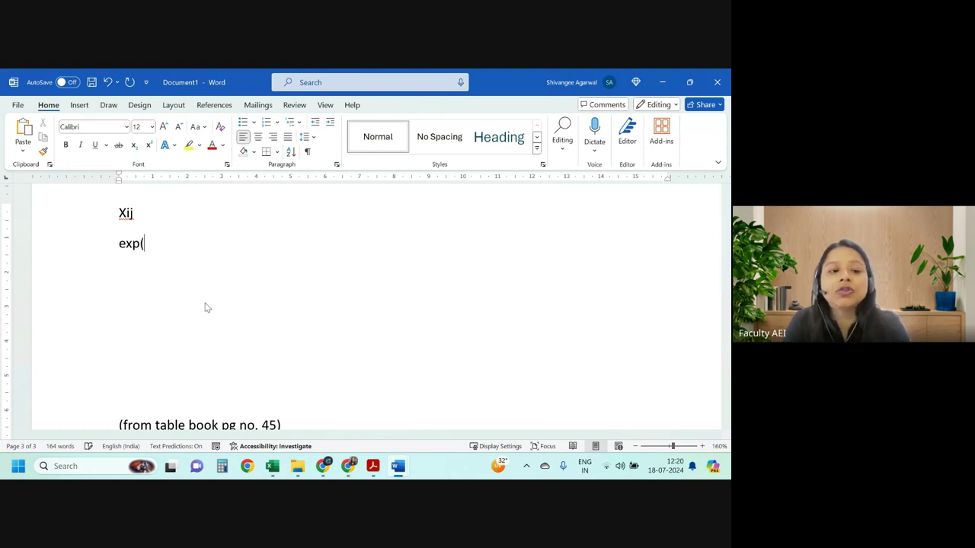
type(")")
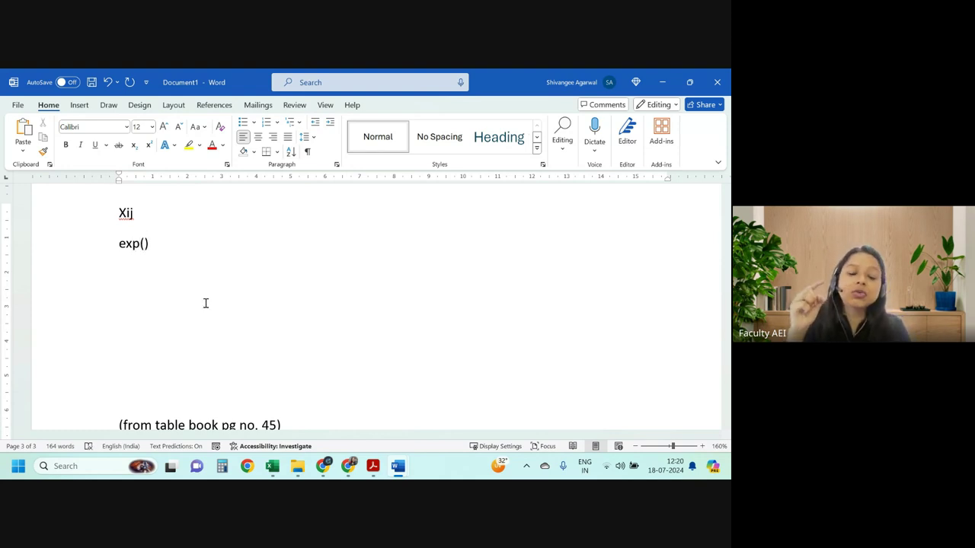
key("Return")
type("exp")
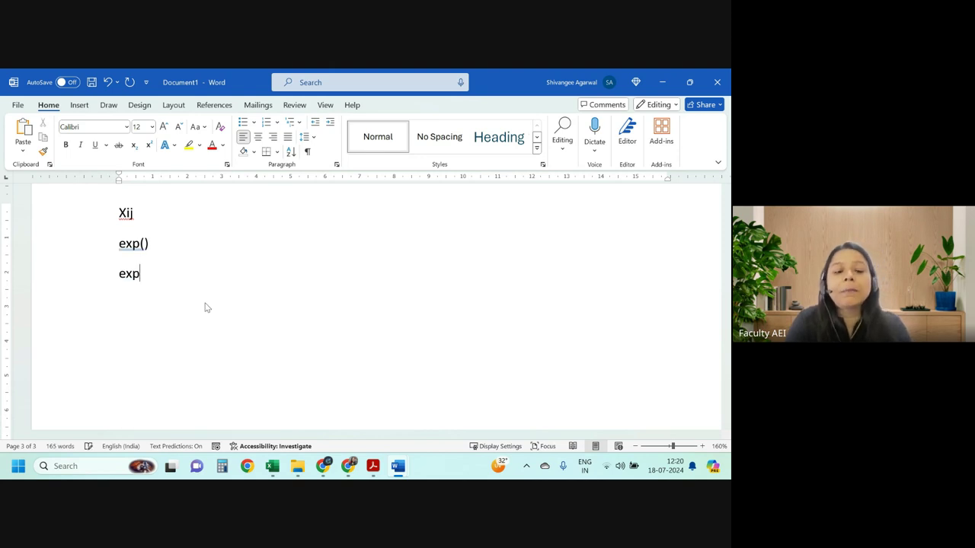
type("(")
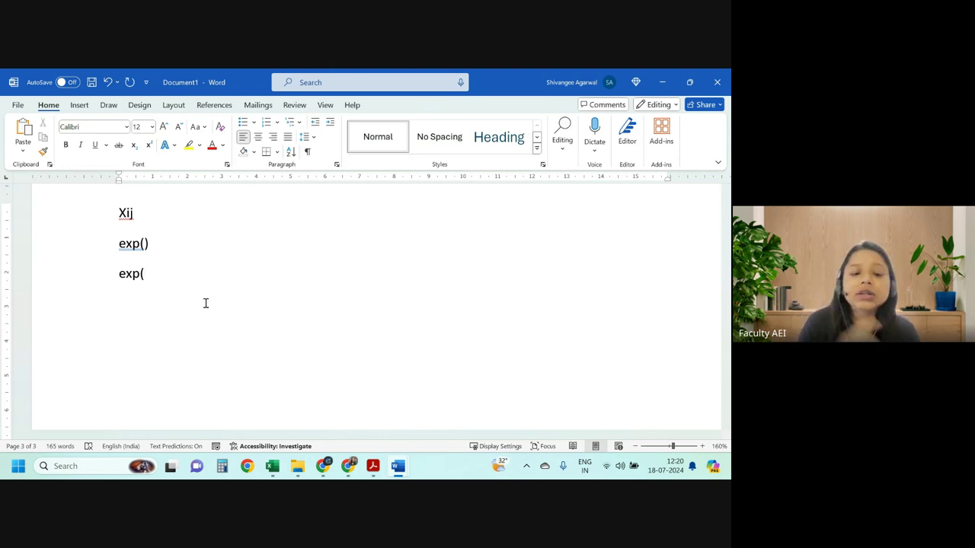
key("alt+Tab")
Highlight the X^bar and Xbar notations in yellow.
scroll(348, 256, "down", 3)
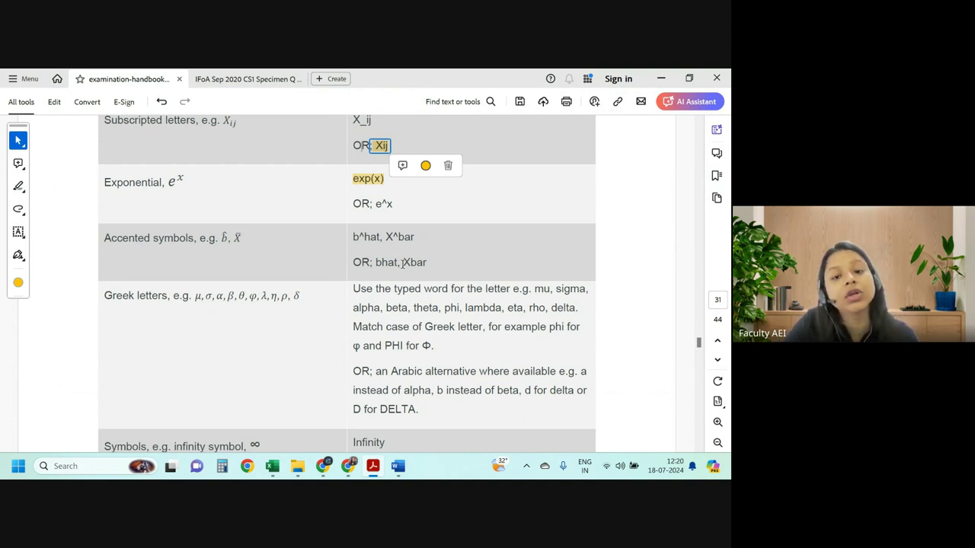
left_click_drag(402, 262, 426, 262)
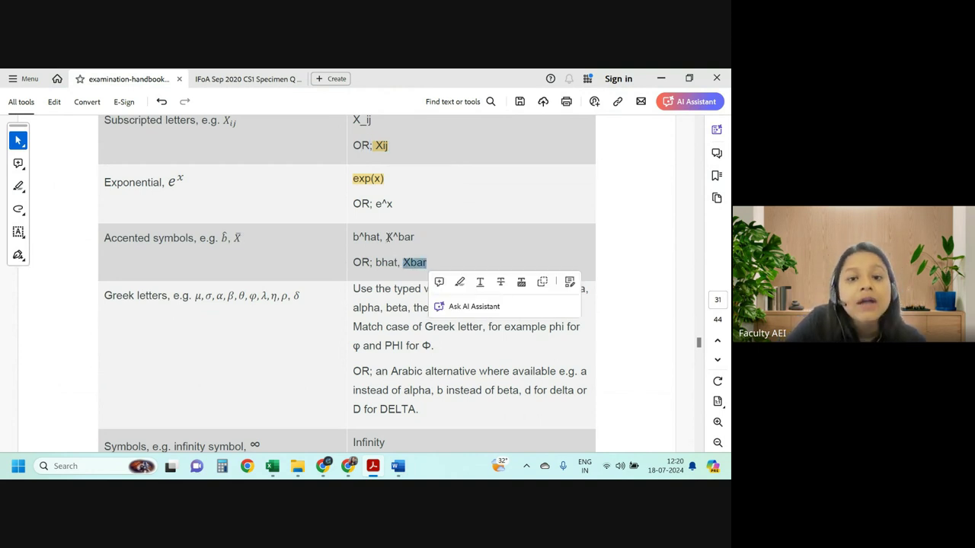
left_click_drag(386, 237, 416, 238)
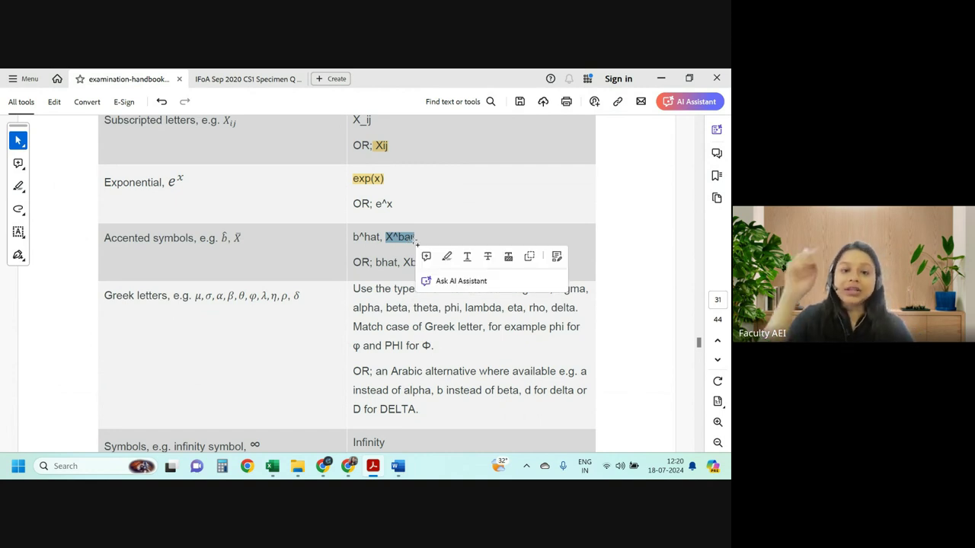
left_click(447, 257)
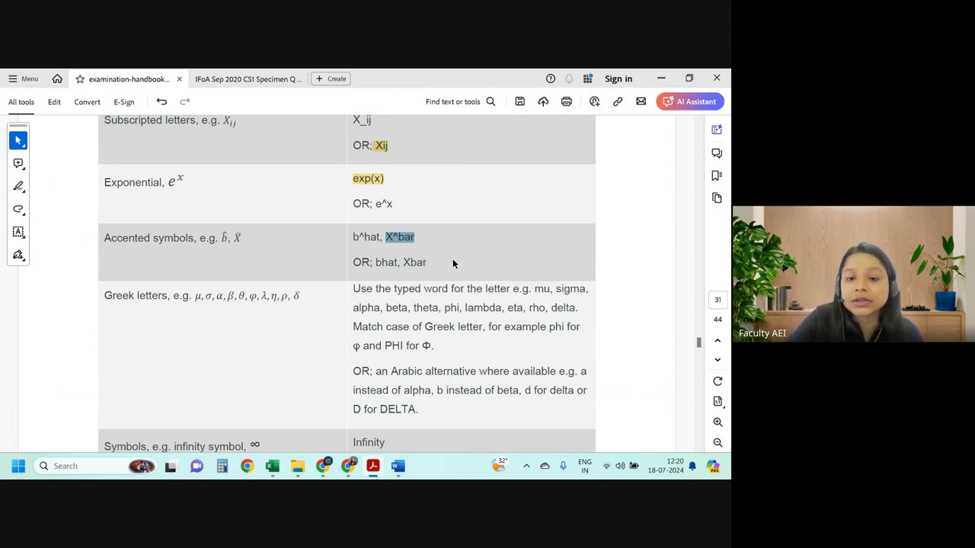
left_click_drag(403, 261, 427, 262)
left_click(459, 282)
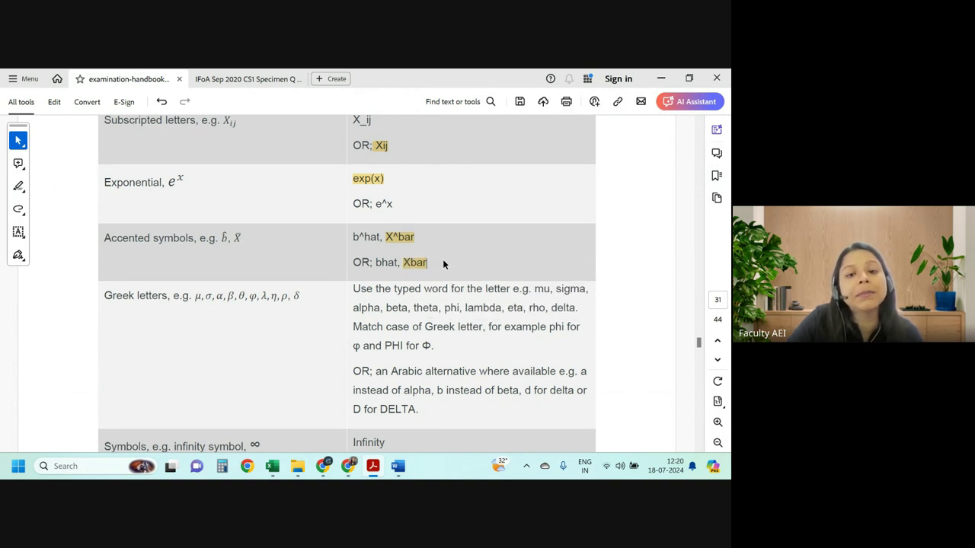
Remove the highlight from X^bar and highlight the bhat notation in yellow.
left_click(414, 241)
left_click(446, 259)
left_click(470, 263)
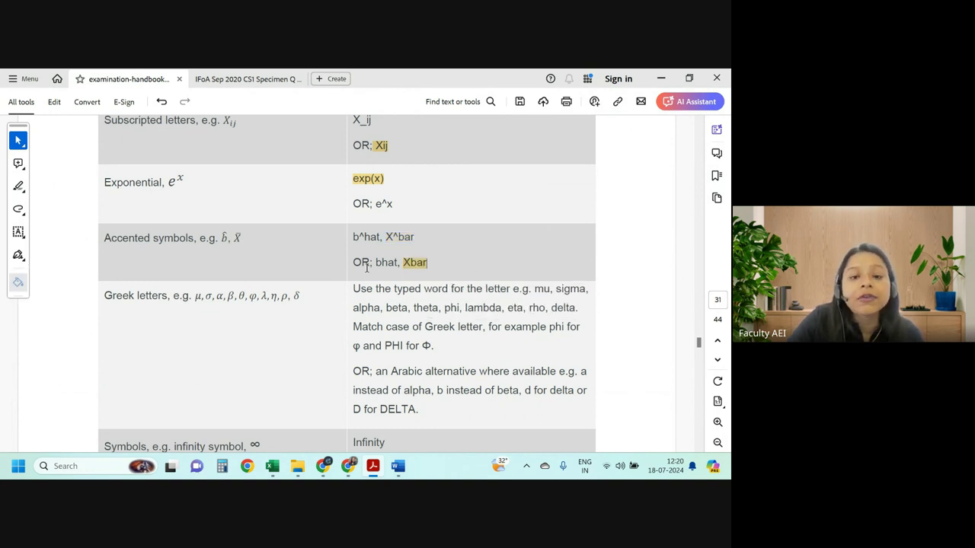
left_click_drag(375, 263, 402, 266)
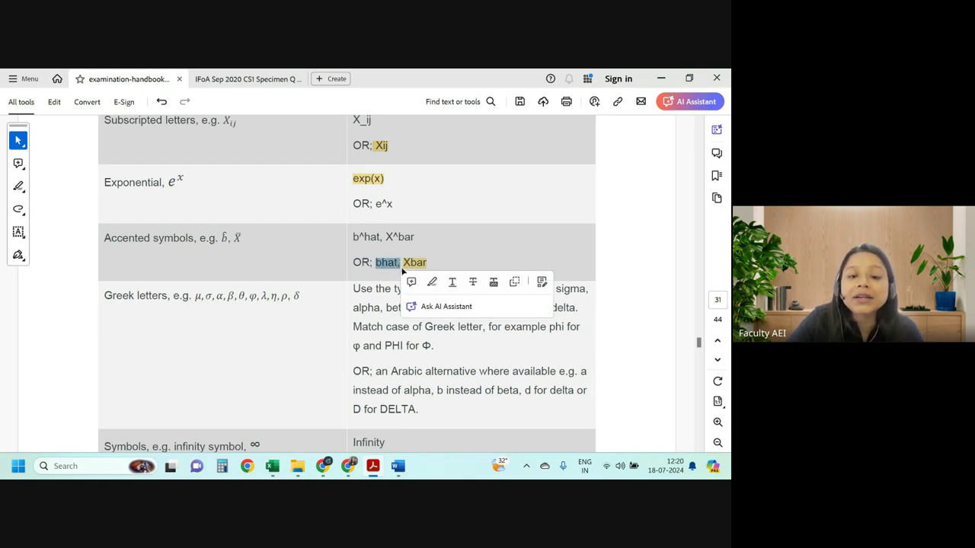
left_click(396, 324)
Select the Greek letters μ through ρ and their typed names mu through rho.
scroll(320, 298, "down", 1)
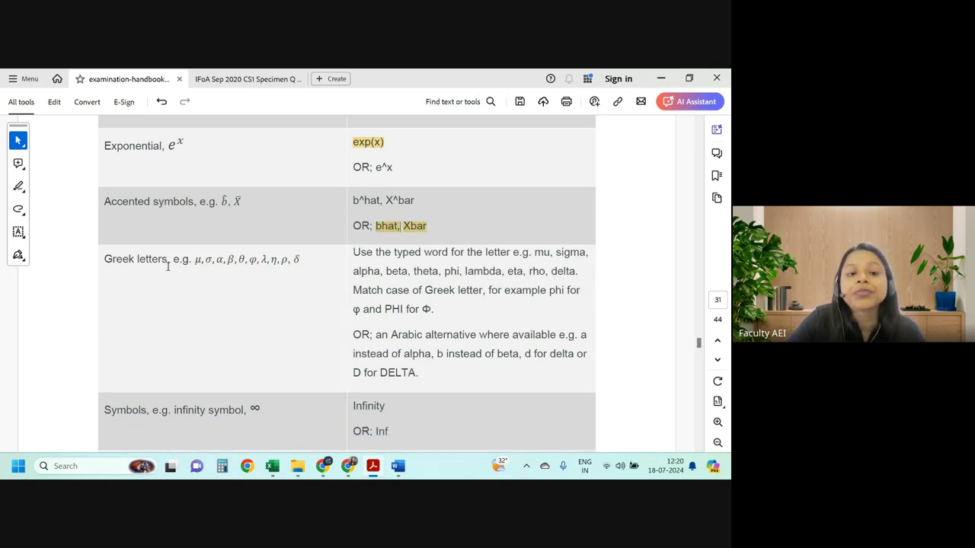
left_click_drag(173, 260, 302, 266)
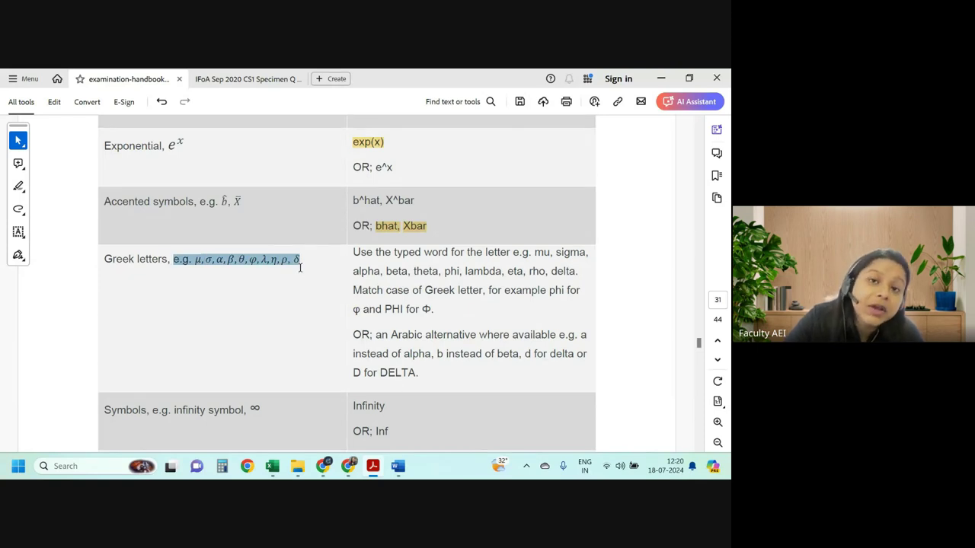
left_click_drag(302, 267, 301, 267)
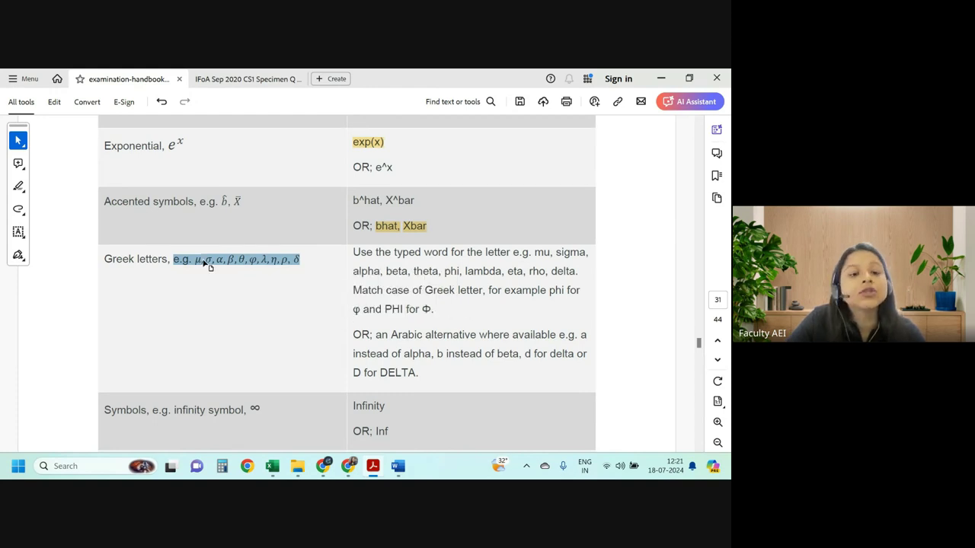
left_click_drag(195, 262, 291, 263)
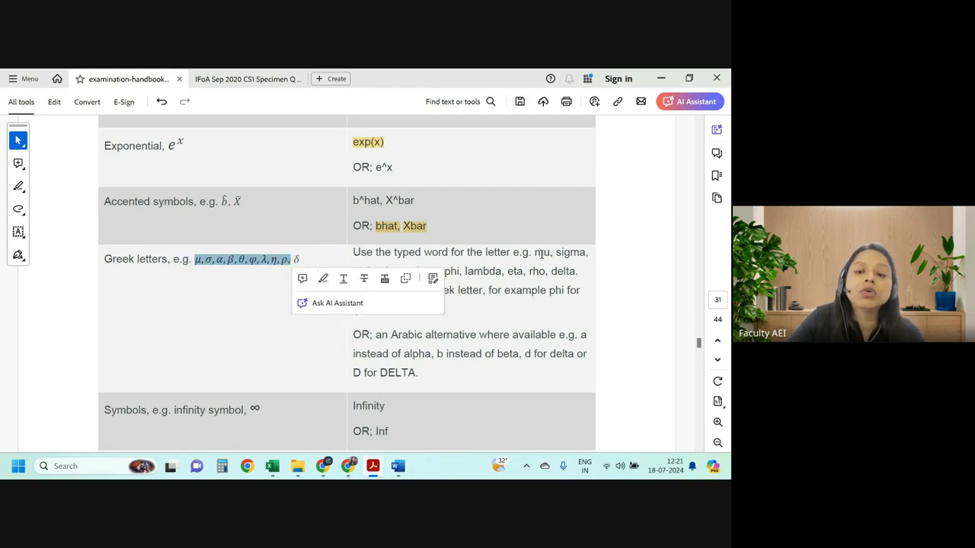
left_click_drag(534, 254, 545, 272)
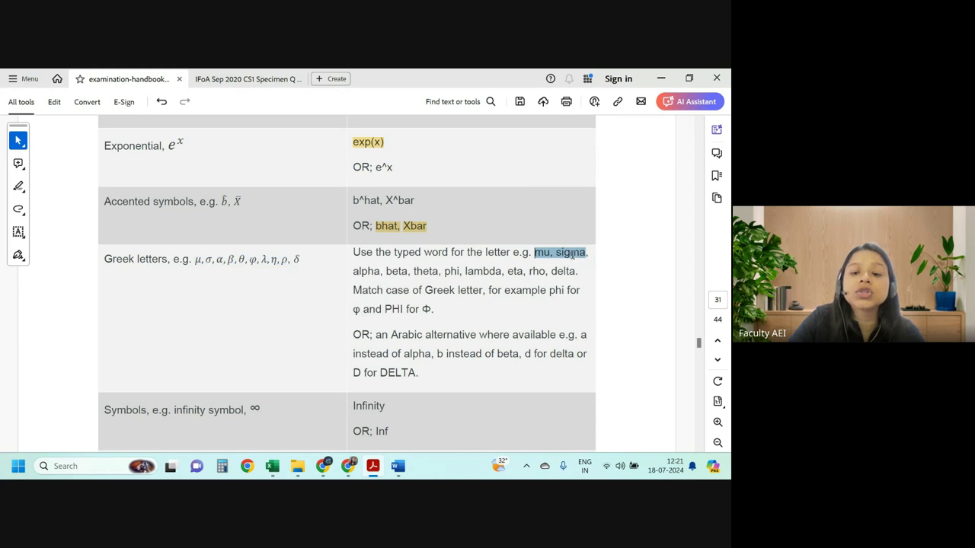
left_click(195, 262)
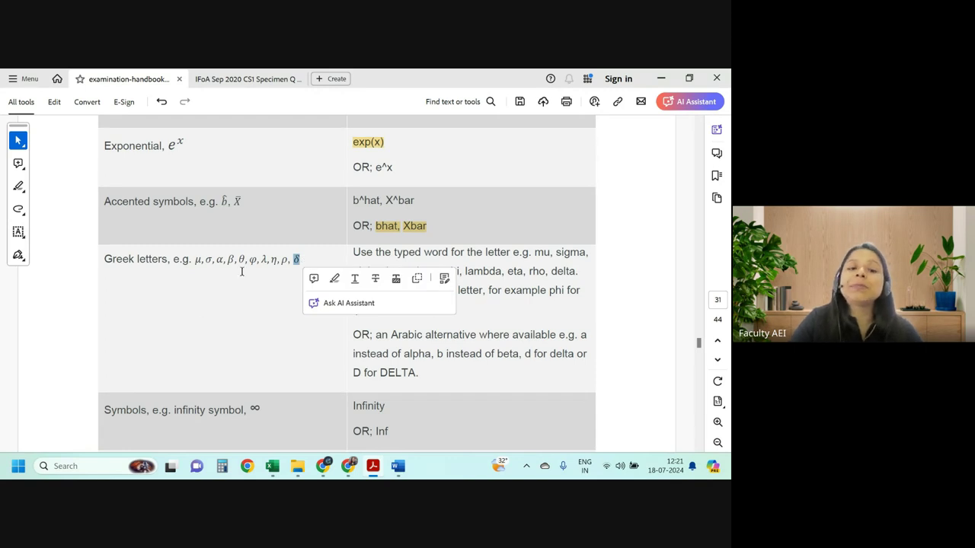
Close the line as 'exp()' and start a new line with 'mu'.
key("alt+Tab")
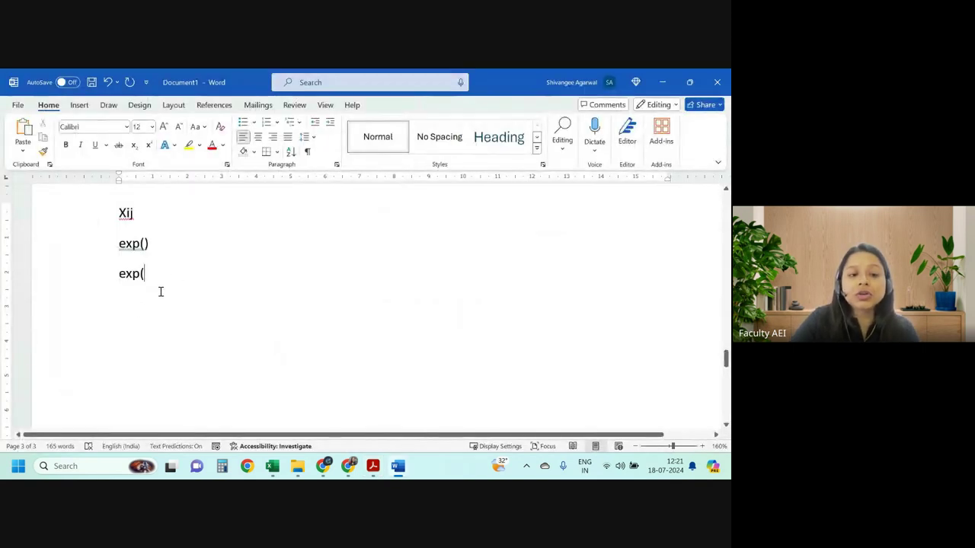
type(")")
key("Return")
type("mu sigma")
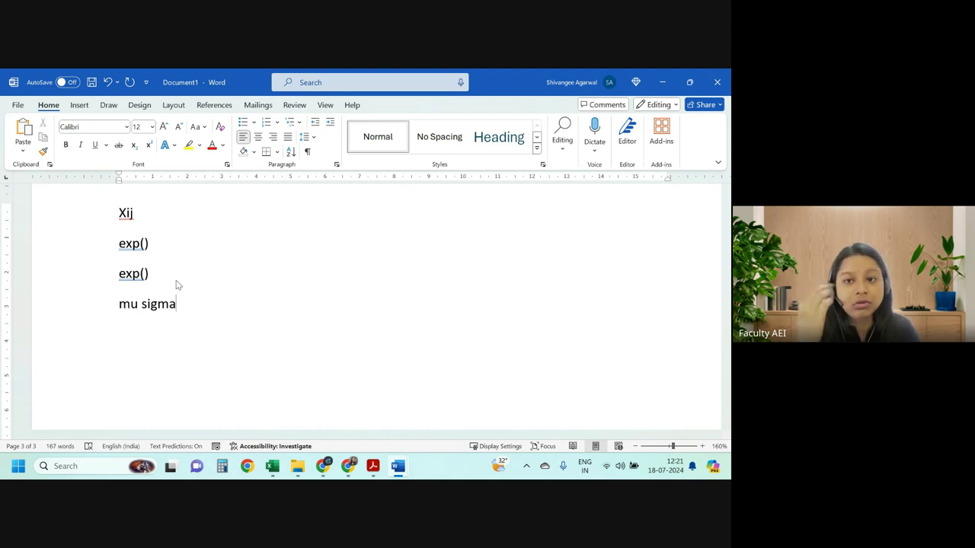
Open Insert > Symbol > More Symbols and choose the Greek and Coptic subset.
left_click(79, 106)
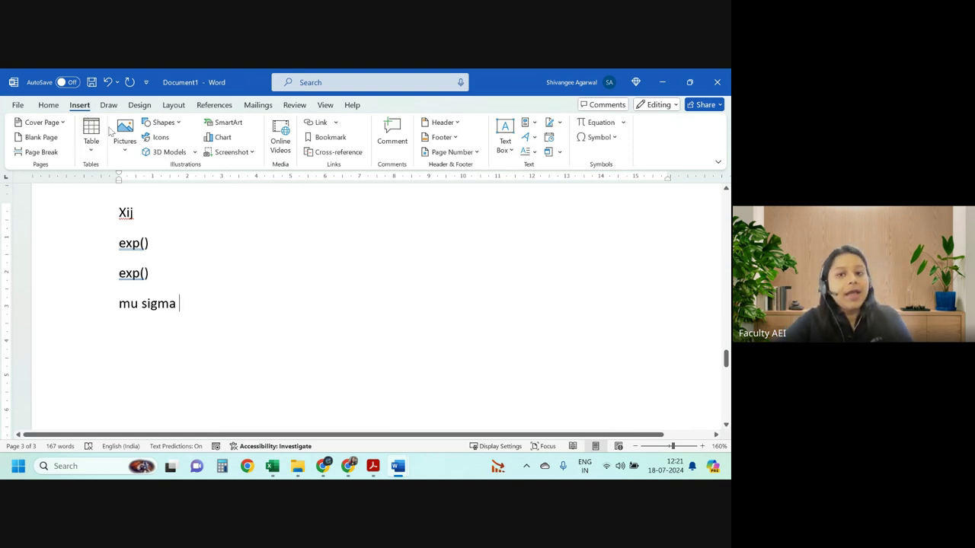
left_click(598, 137)
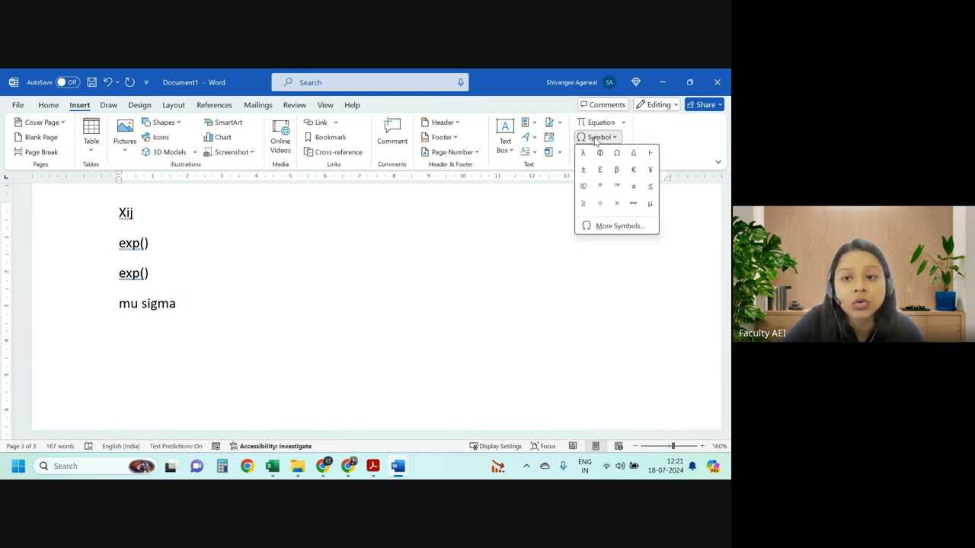
left_click(617, 226)
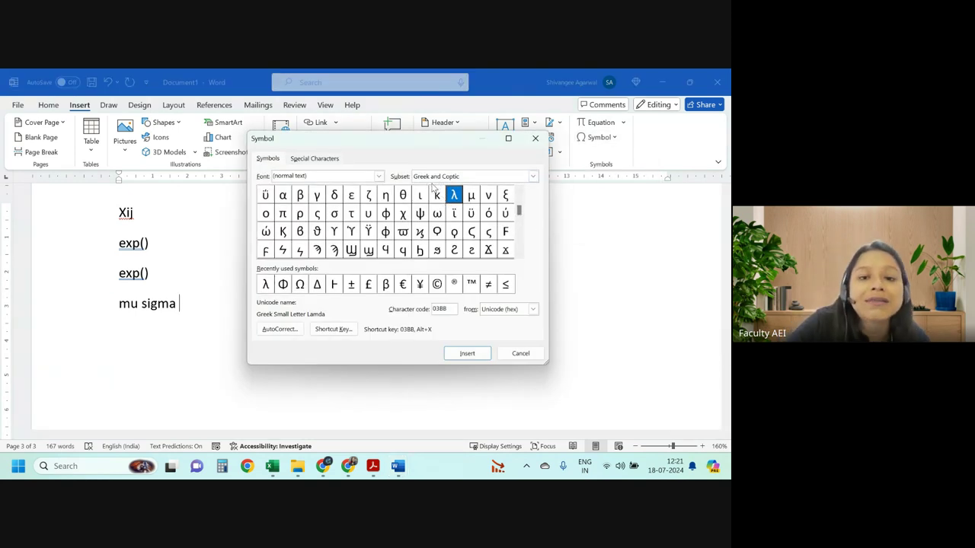
left_click(452, 178)
left_click(442, 236)
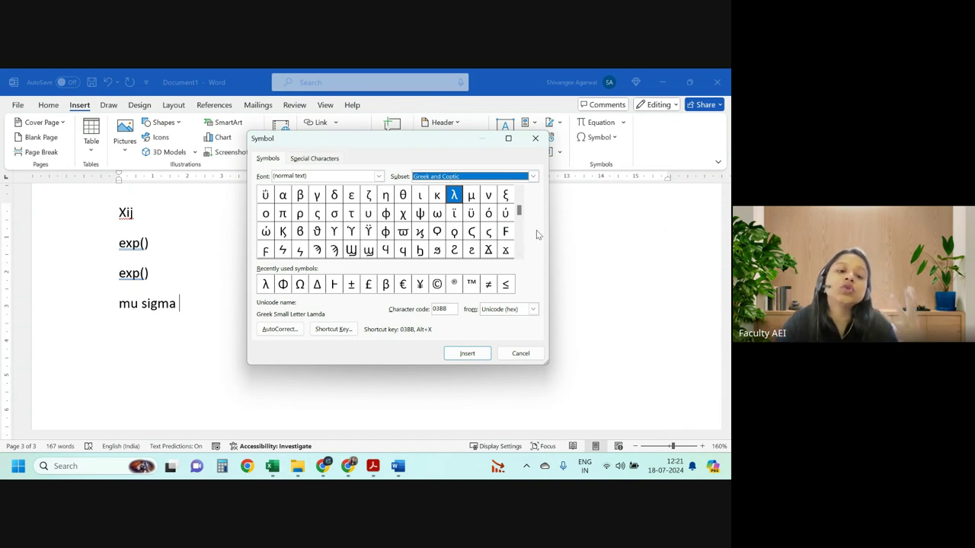
Insert the Greek letters λ, μ and ν after 'mu sigma'.
left_click(456, 196)
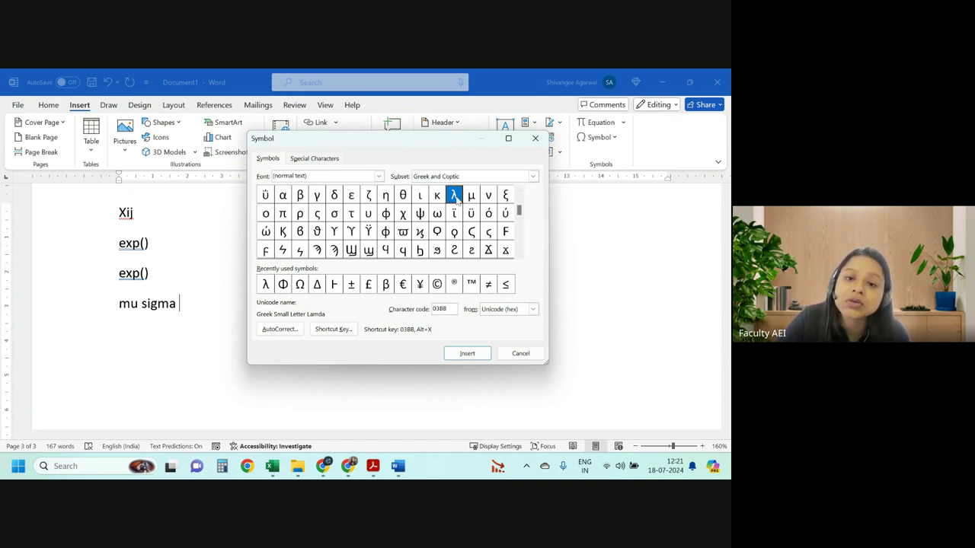
left_click(464, 354)
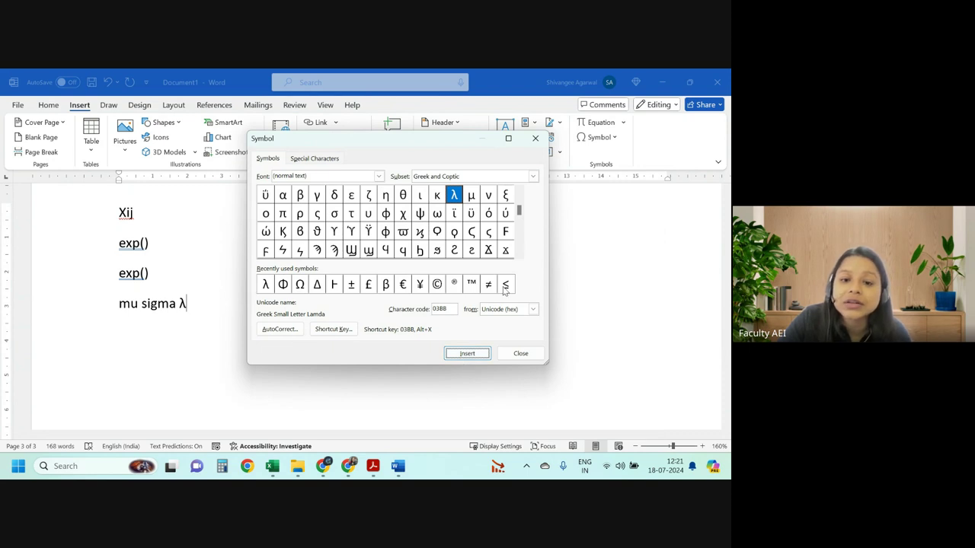
double_click(470, 196)
left_click(488, 196)
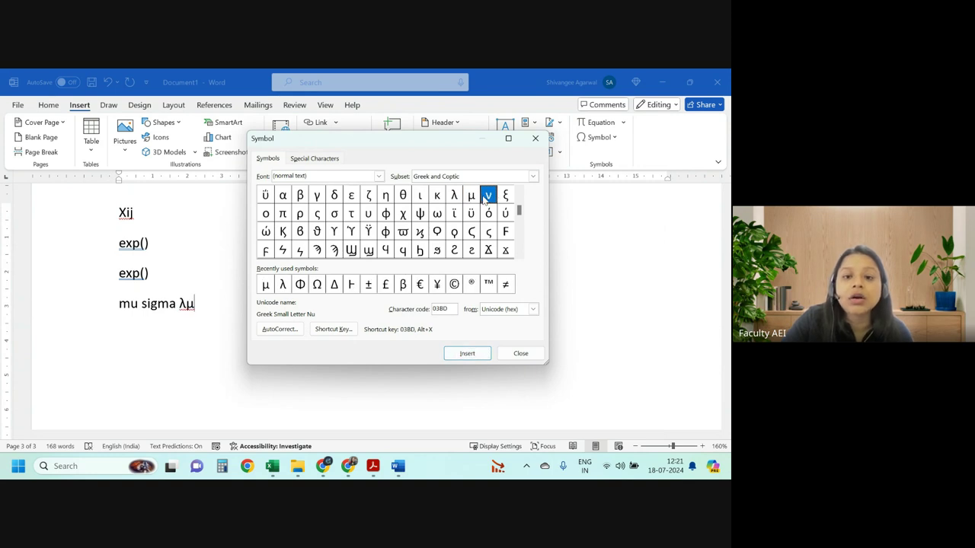
left_click(474, 356)
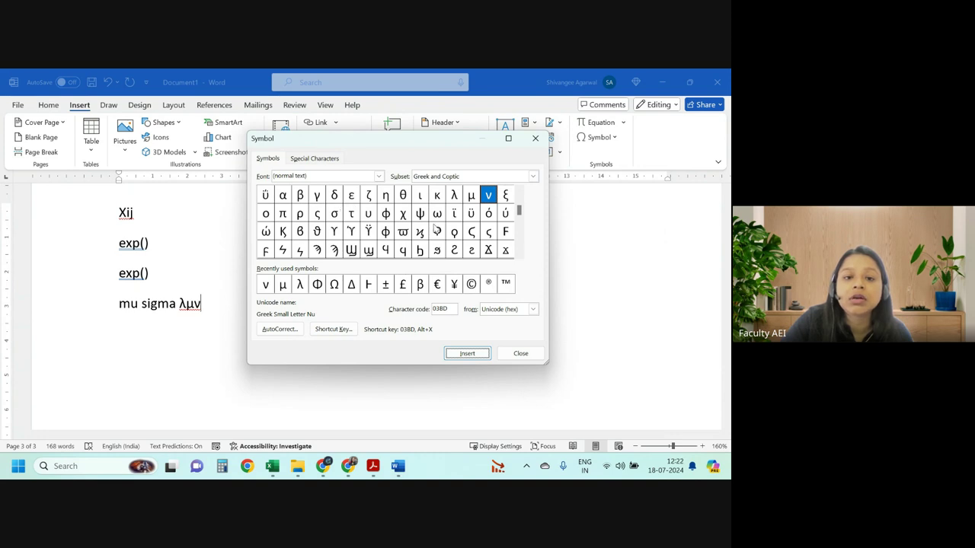
Preview π, β and δ, then close the Symbol dialog and the symbol gallery.
left_click(284, 216)
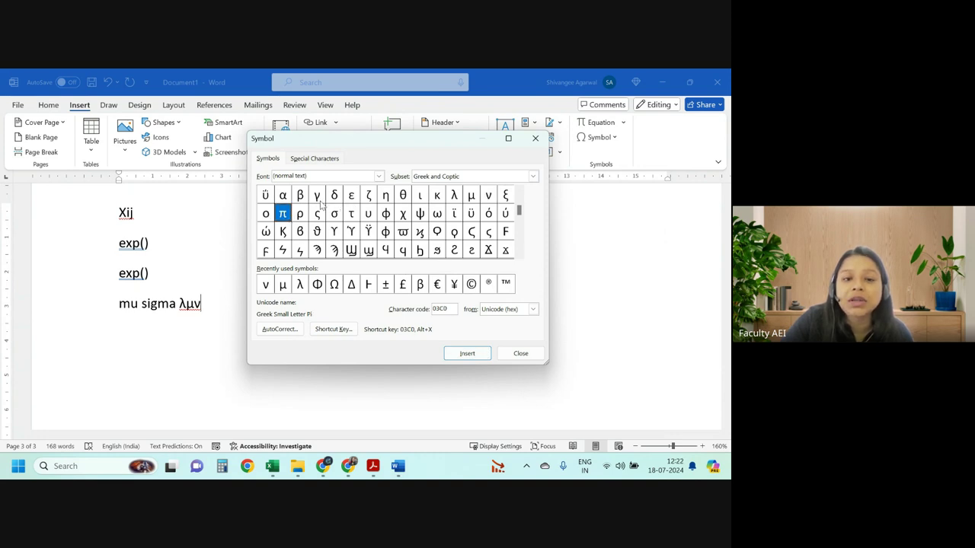
left_click(286, 198)
left_click(296, 199)
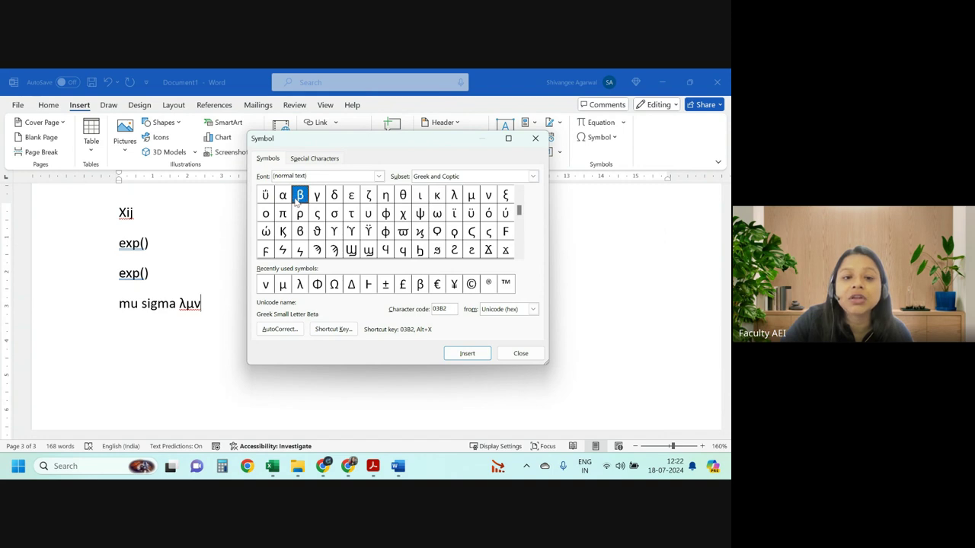
left_click(335, 198)
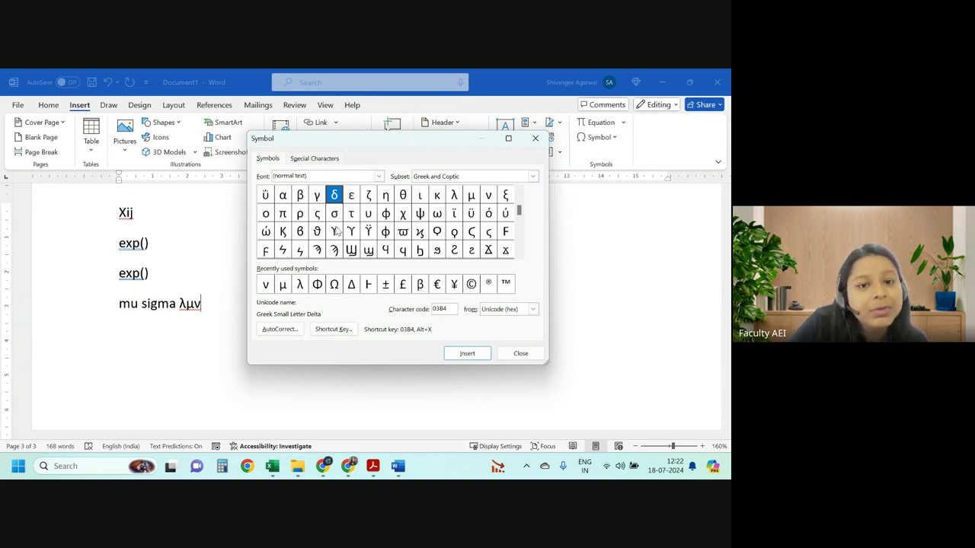
left_click(282, 213)
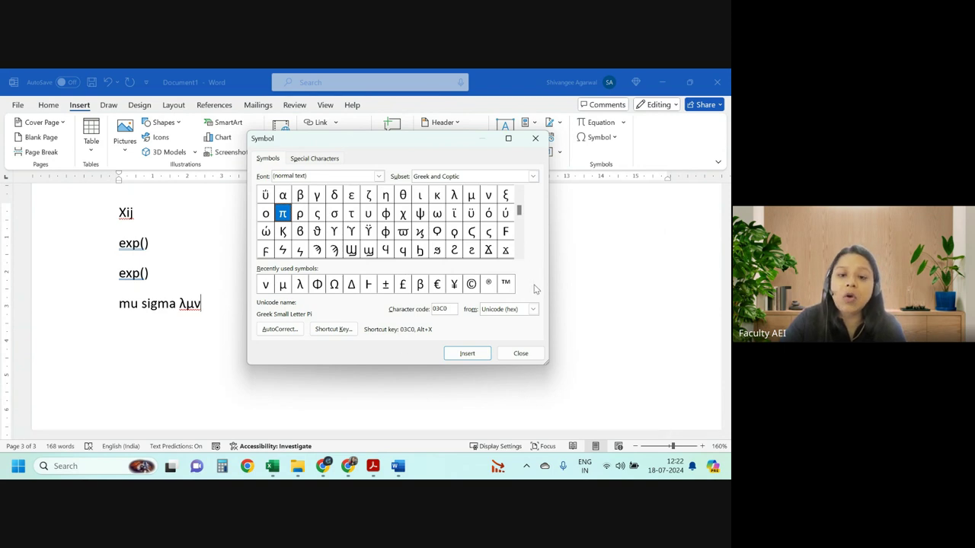
left_click(517, 352)
left_click(597, 137)
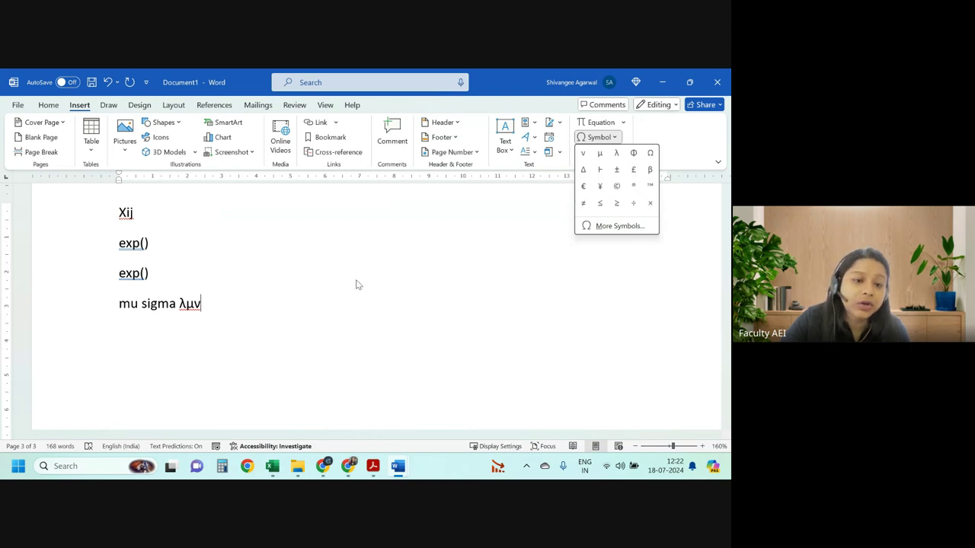
left_click(296, 306)
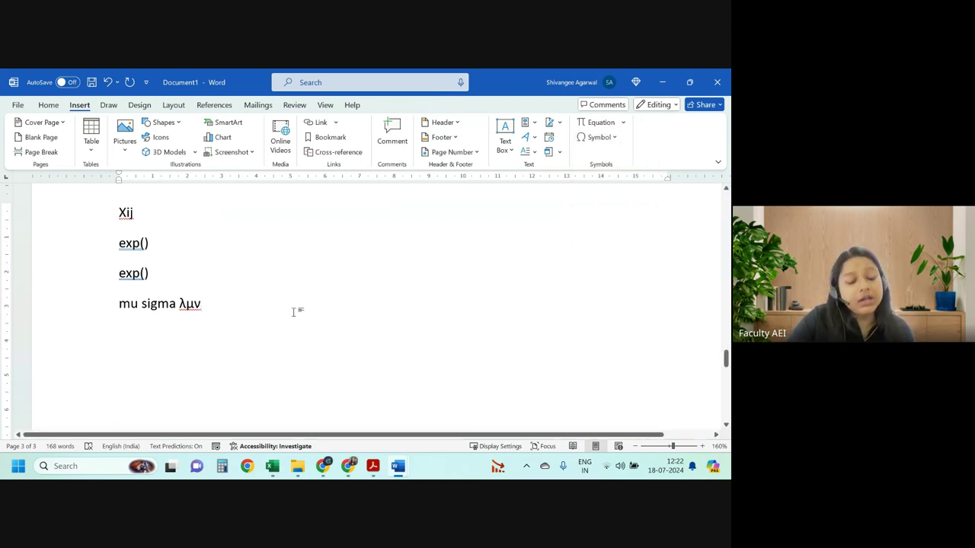
Select the Inf infinity notation, scroll to the derivative notations, then return to Word.
key("alt+Tab")
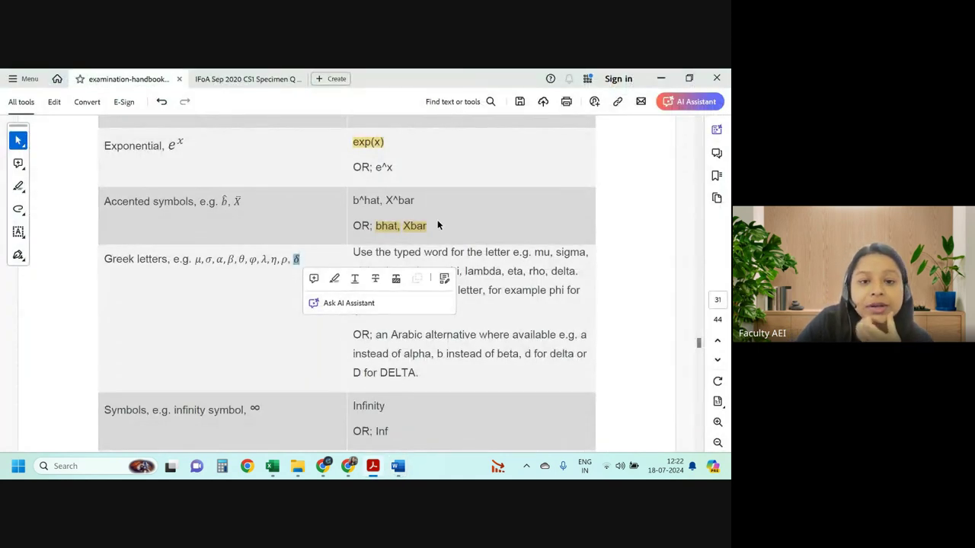
left_click(437, 225)
scroll(412, 289, "down", 2)
scroll(402, 308, "down", 2)
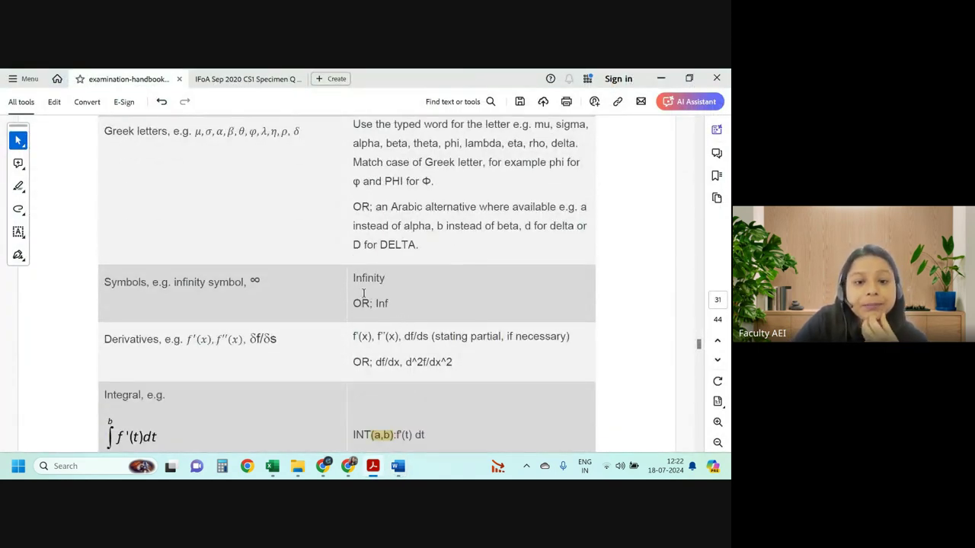
mouse_move(375, 305)
left_mouse_down()
mouse_move(388, 305)
mouse_move(352, 278)
left_mouse_up()
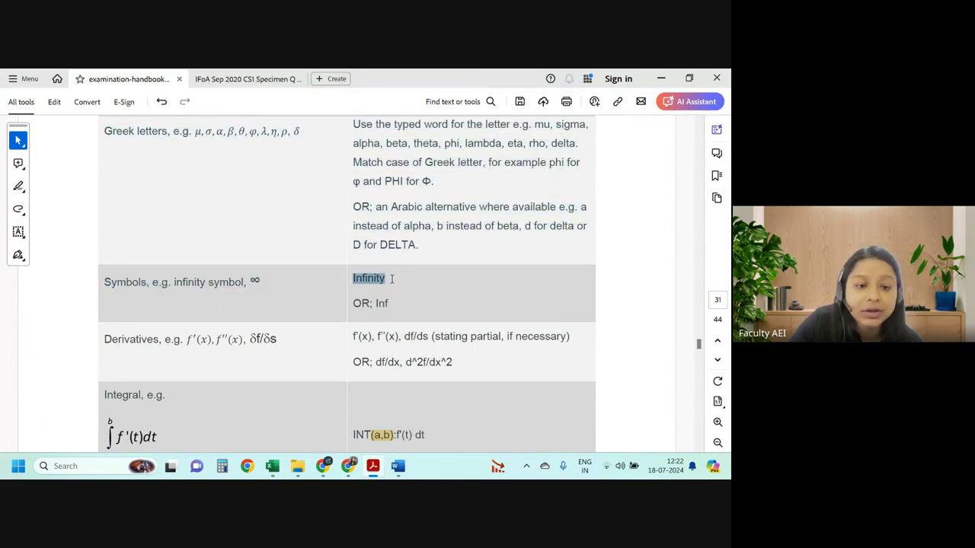
scroll(385, 283, "down", 2)
scroll(237, 285, "down", 2)
left_click(278, 198)
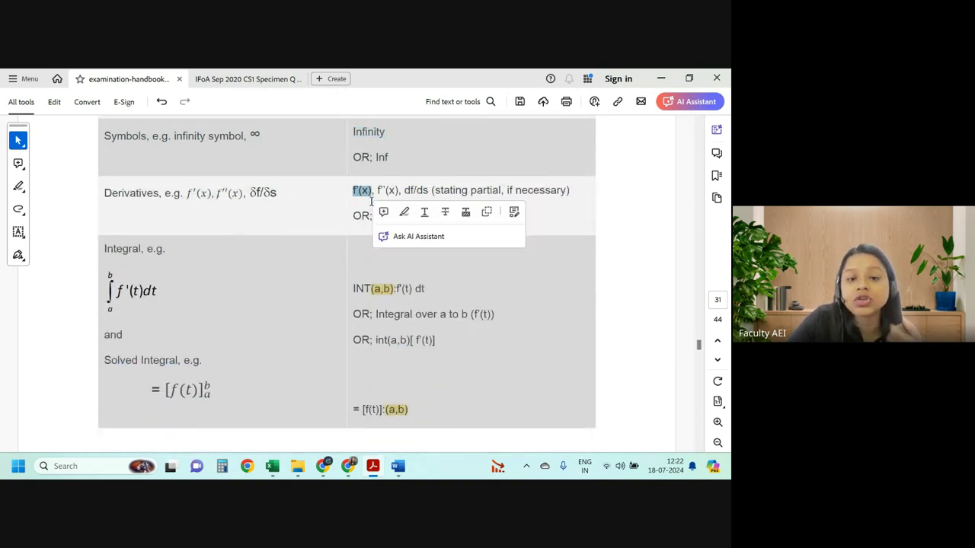
key("alt+Tab")
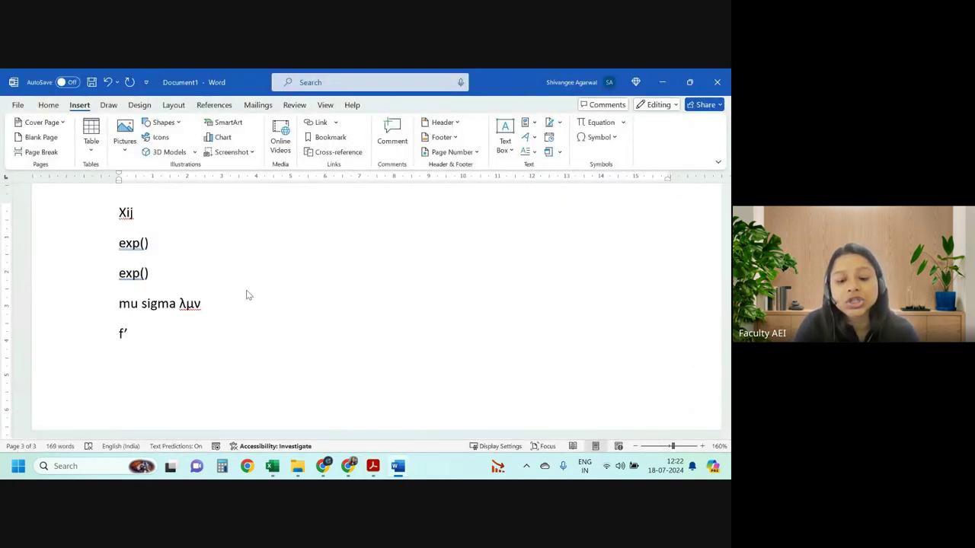
Finish the line as f'(x), add dy/dx on the next line, and return to the handbook PDF.
type("(")
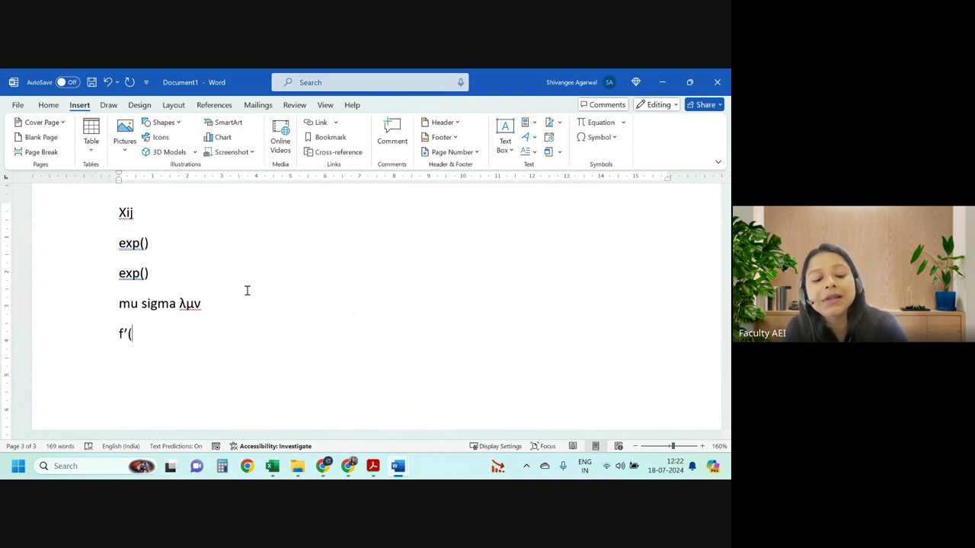
type("x)")
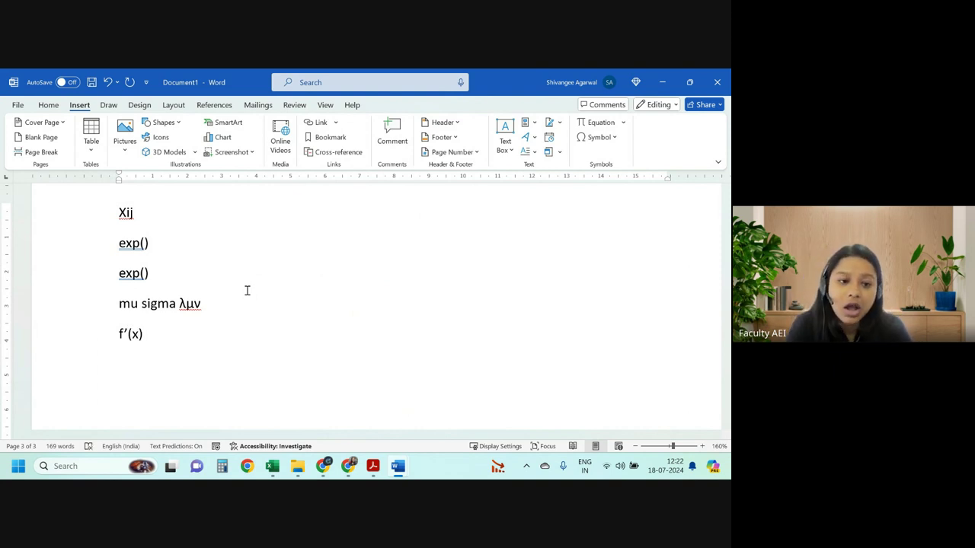
key("alt+Tab")
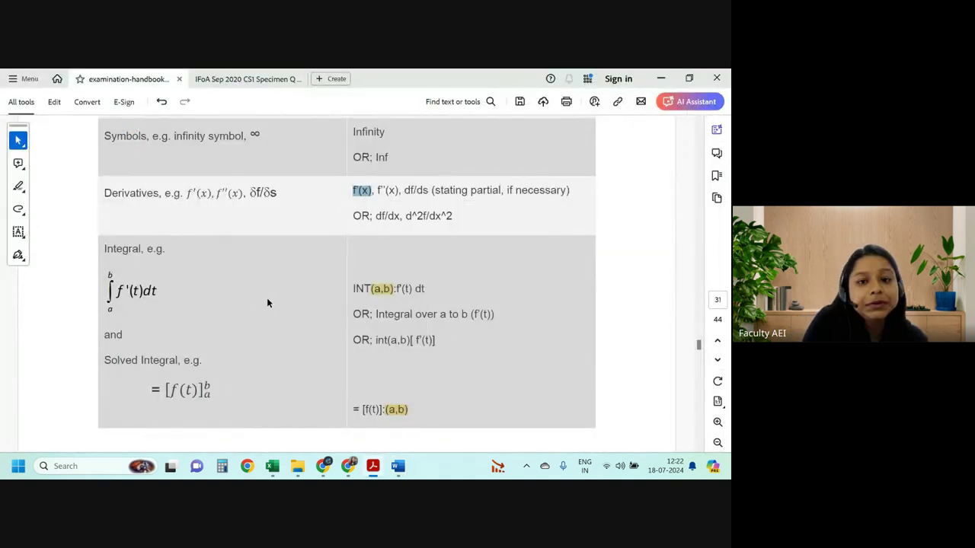
key("alt+Tab")
key("Return")
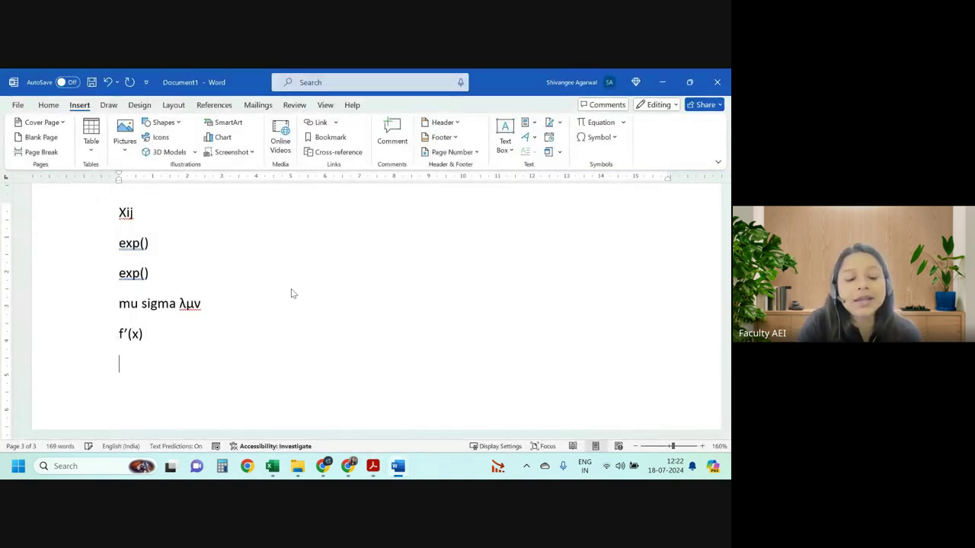
type("d")
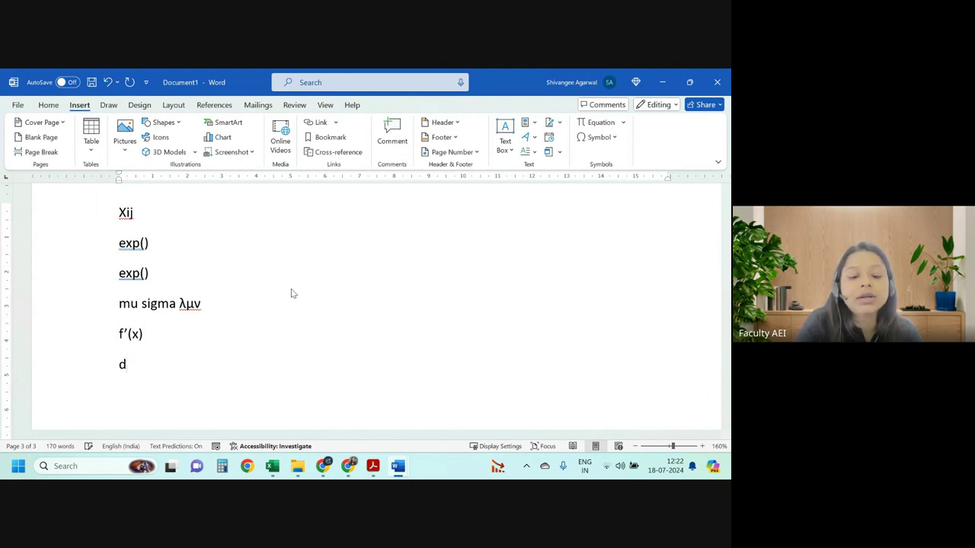
type("x.d")
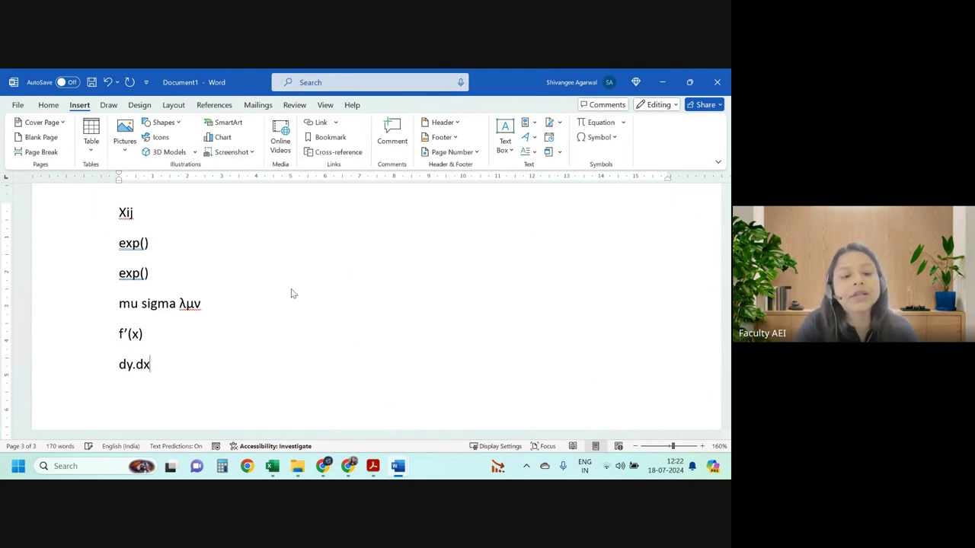
type("x")
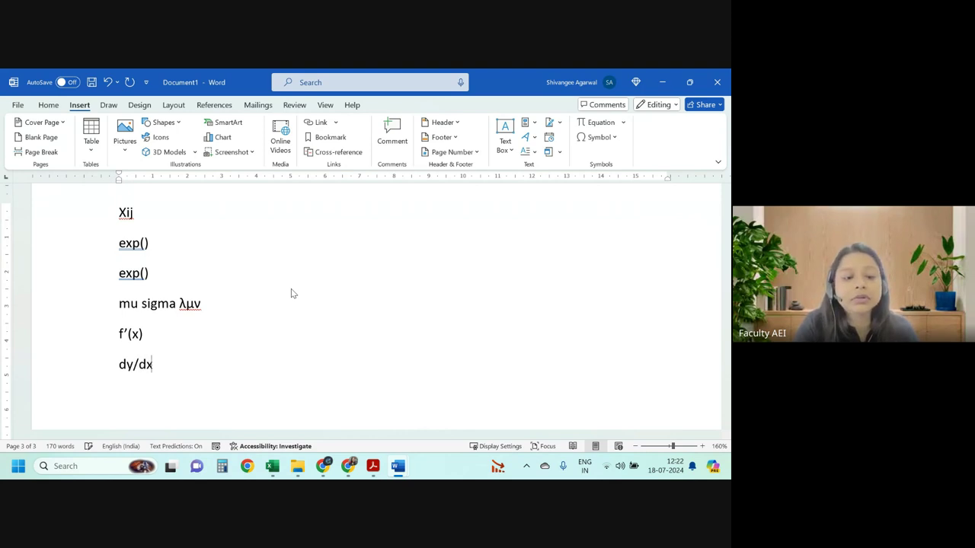
key("alt+Tab")
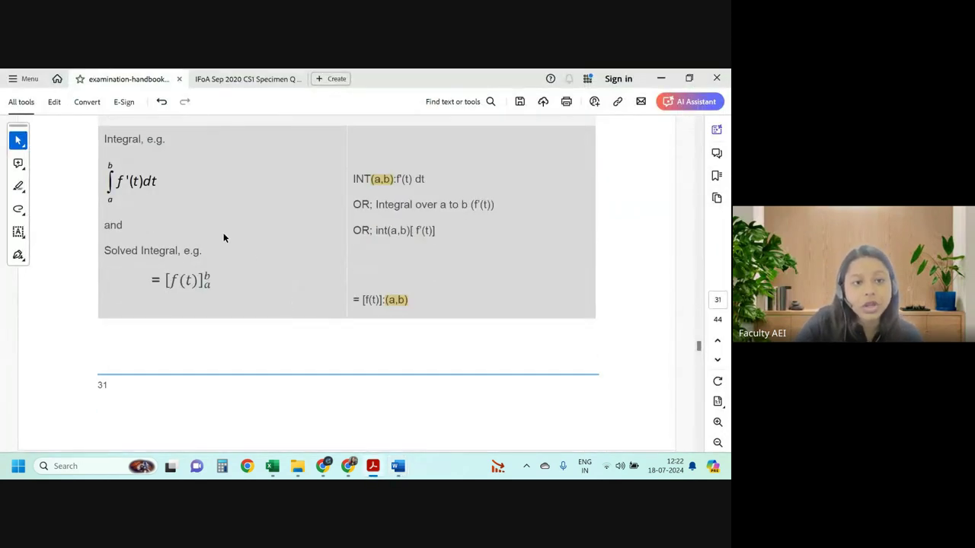
Scroll the PDF to the Integral row and leave an empty line below dy/dx in Word.
scroll(160, 235, "up", 1)
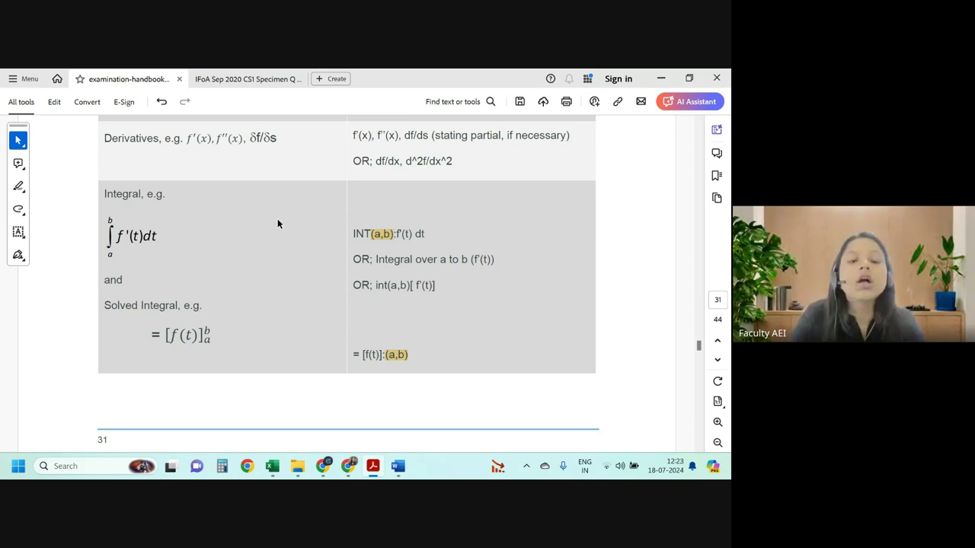
key("alt+Tab")
key("Return")
key("Return")
key("BackSpace")
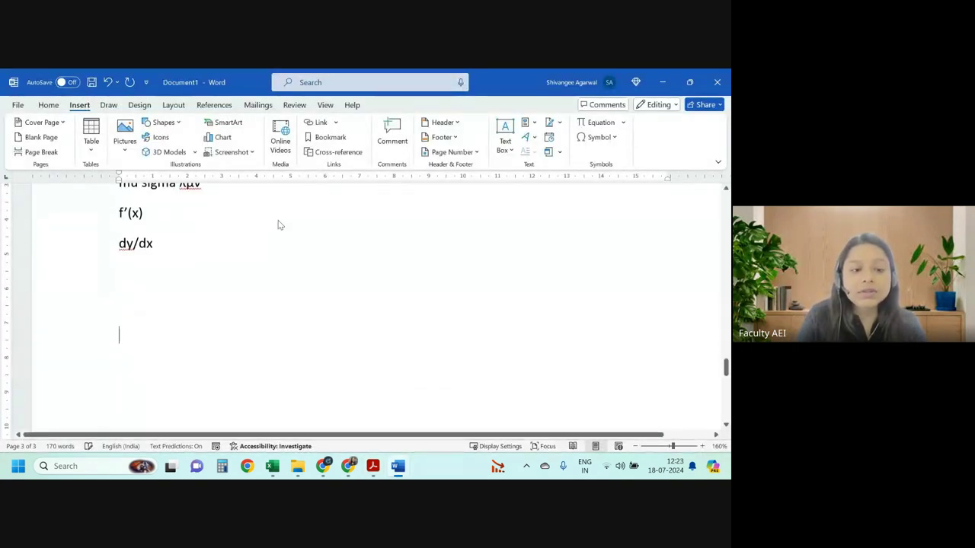
key("BackSpace")
key("BackSpace")
key("alt+Tab")
Examine the INT(a,b):f'(t) dt notation by selecting INT, the (a,b) highlight and f.
left_click_drag(353, 234, 373, 236)
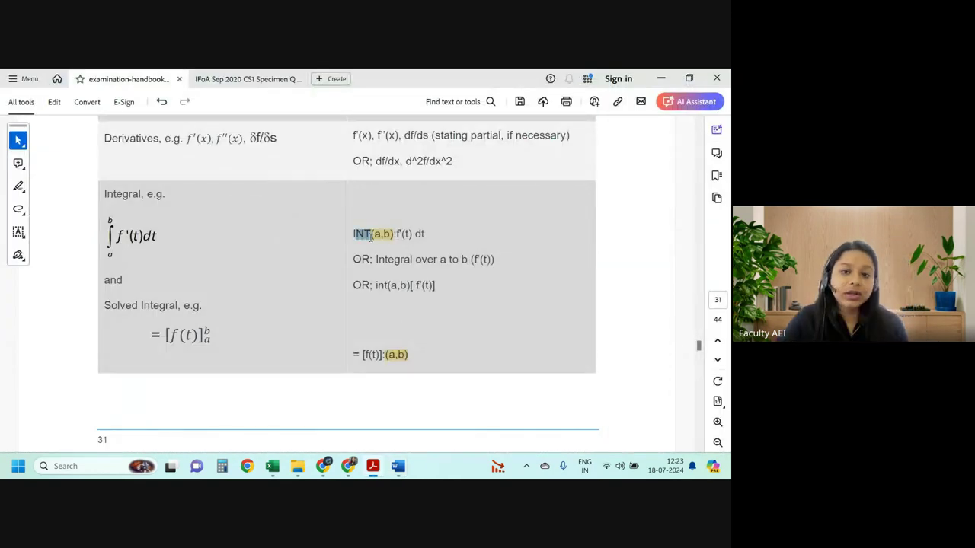
left_click(383, 236)
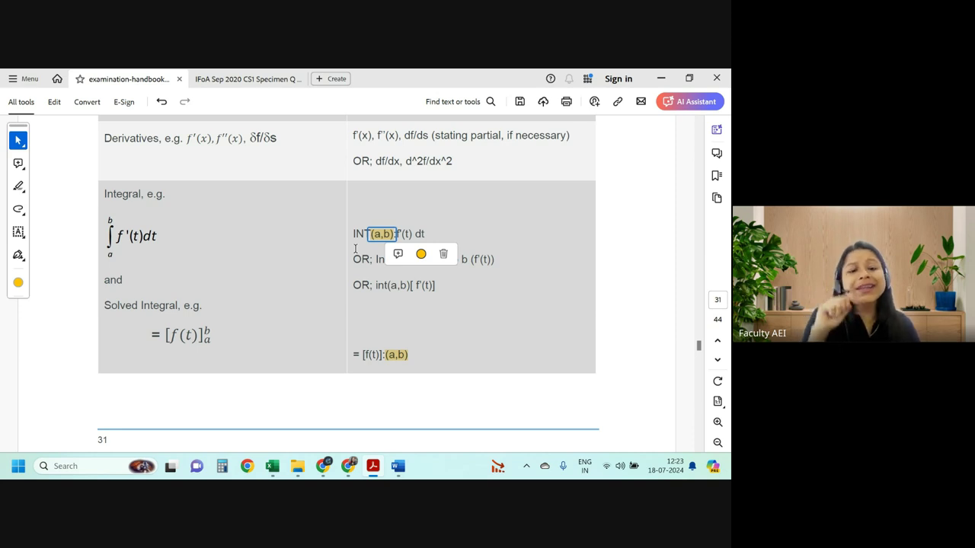
left_click(431, 220)
left_click(394, 234)
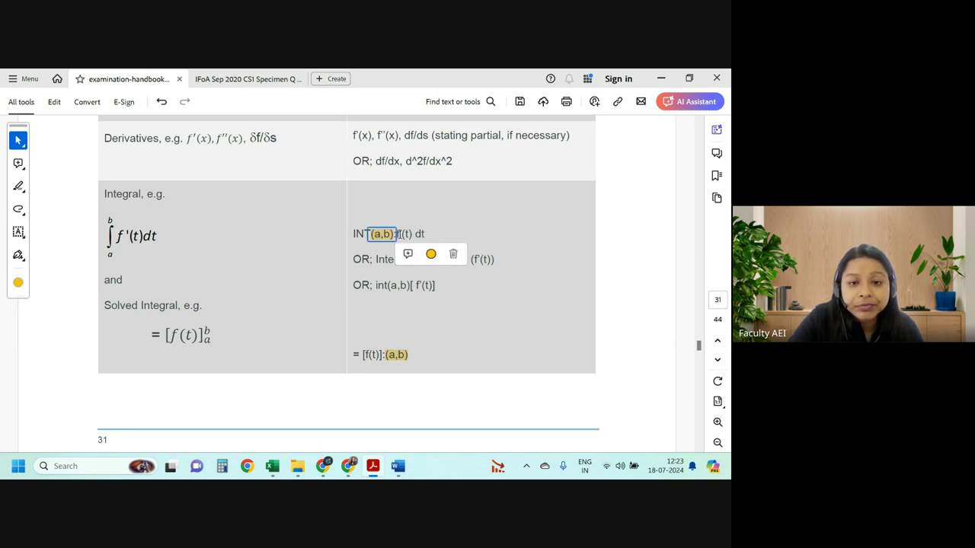
left_click(397, 234)
left_click(394, 234)
left_click(395, 234)
left_click_drag(401, 234, 396, 235)
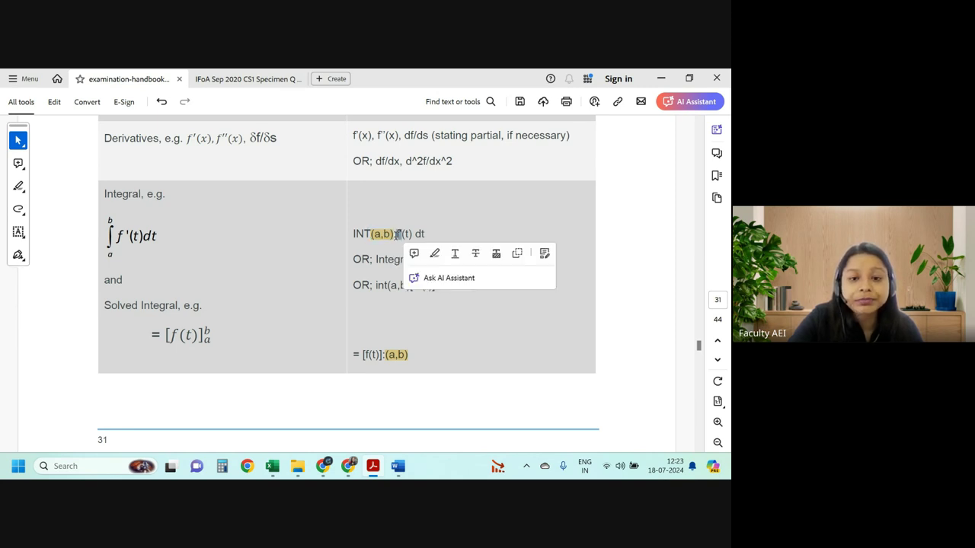
left_click(445, 223)
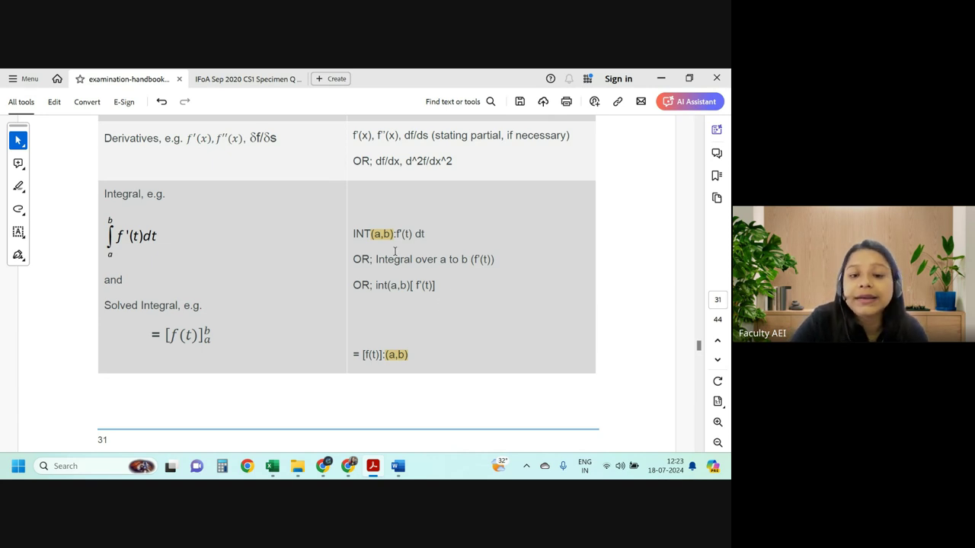
Check f(t) in the solved integral and the [f(t)]:(a,b) notation, then return to Word.
scroll(449, 285, "down", 2)
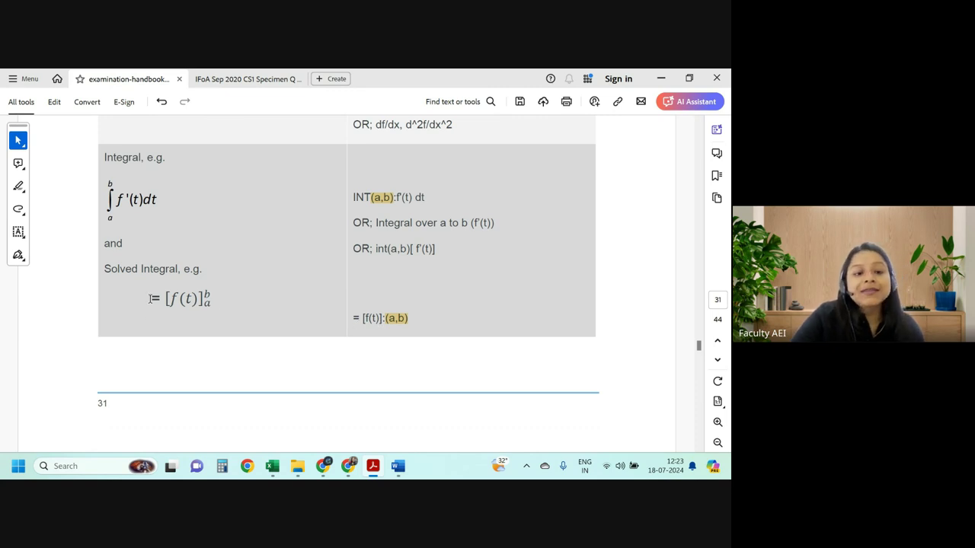
left_click_drag(174, 300, 201, 302)
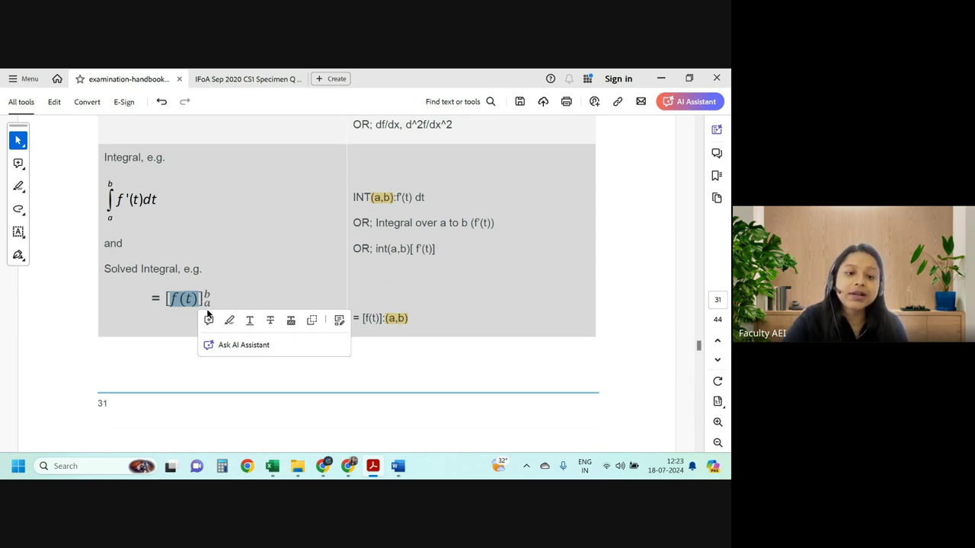
left_click_drag(365, 317, 383, 320)
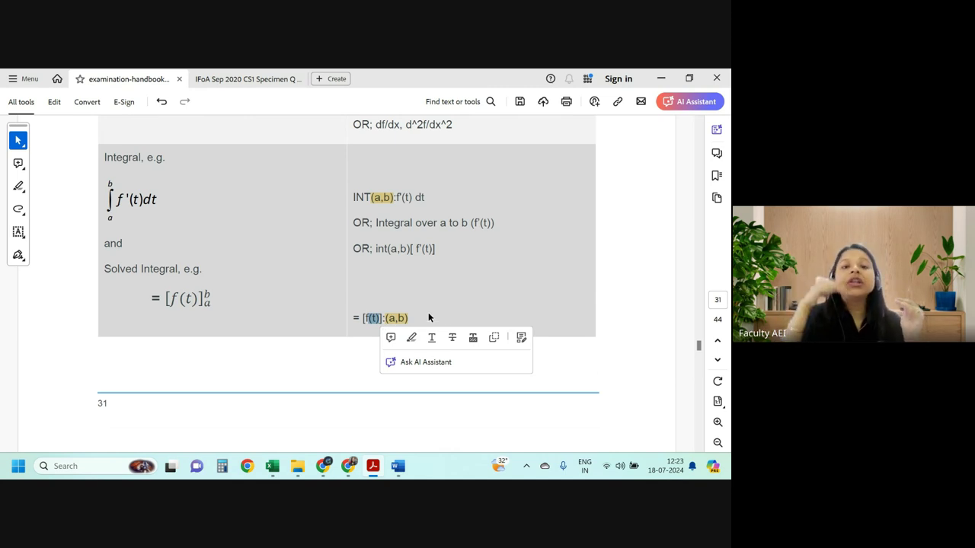
key("alt+Tab")
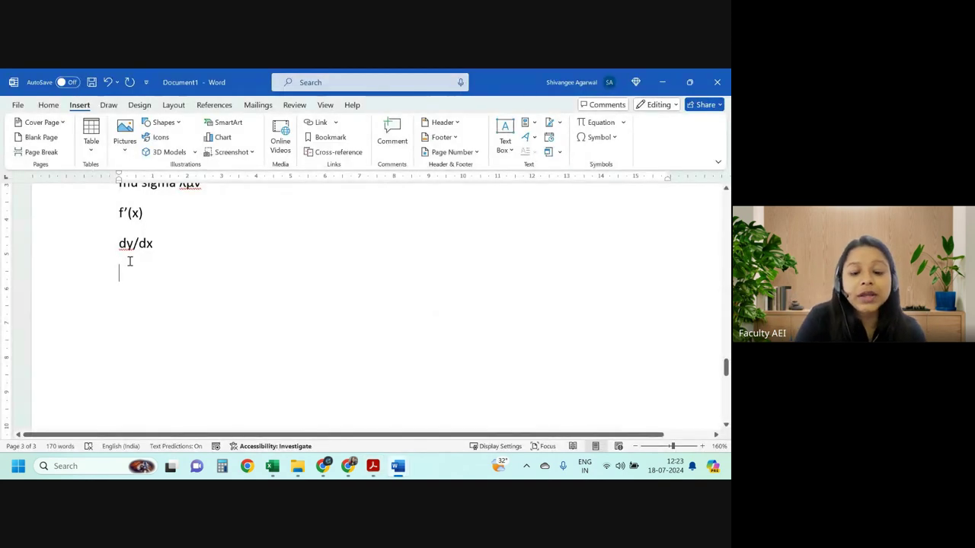
Type the integral line int(0,inf): [f(x)dx] and switch to the notation PDF.
type("int:")
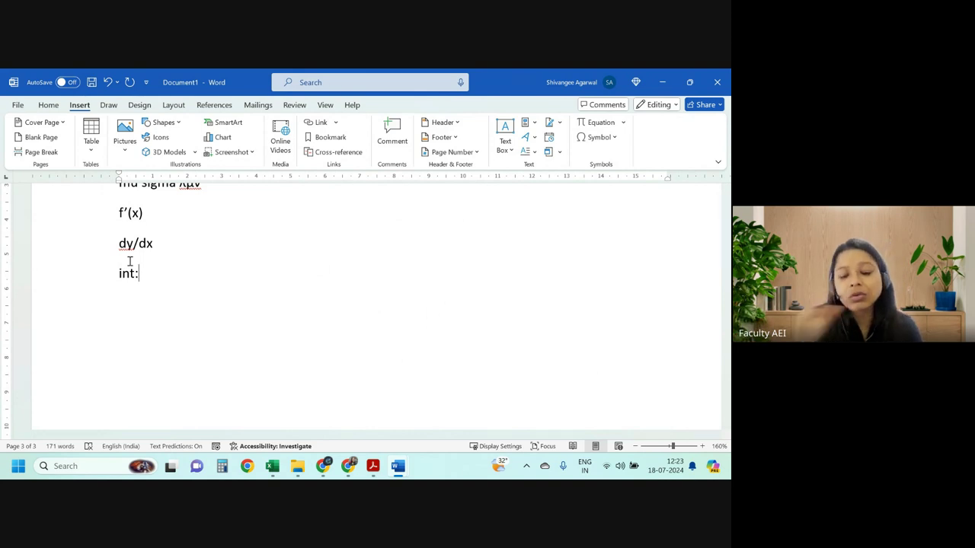
key("BackSpace")
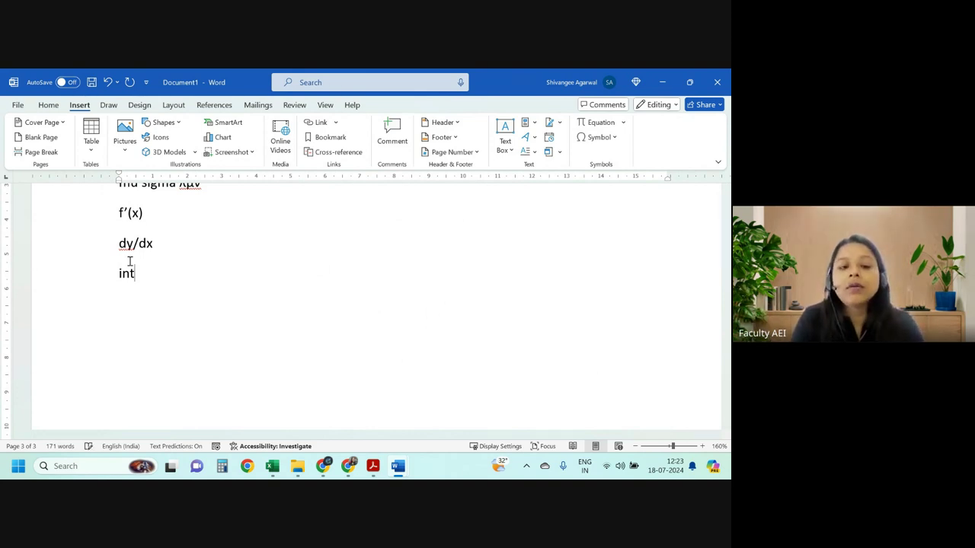
type("(0,i")
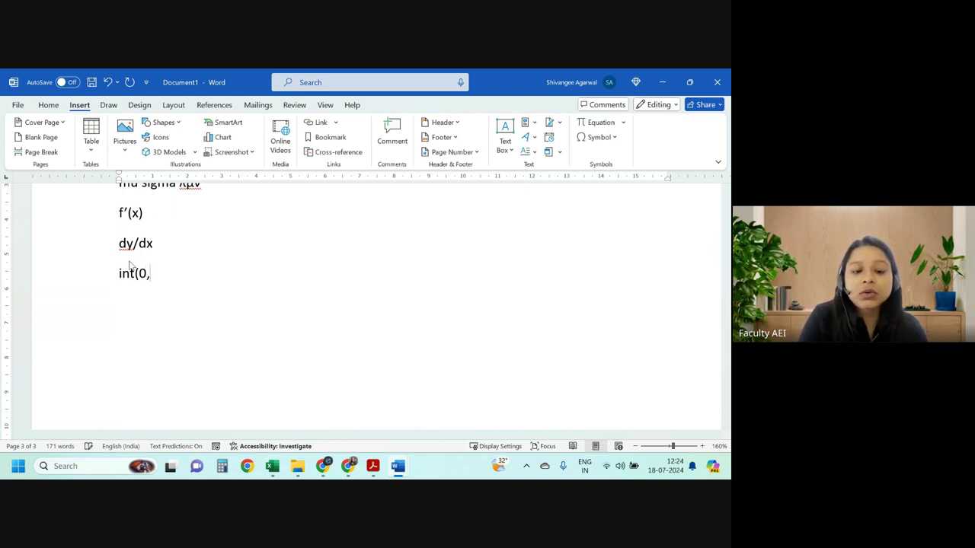
type("nf)")
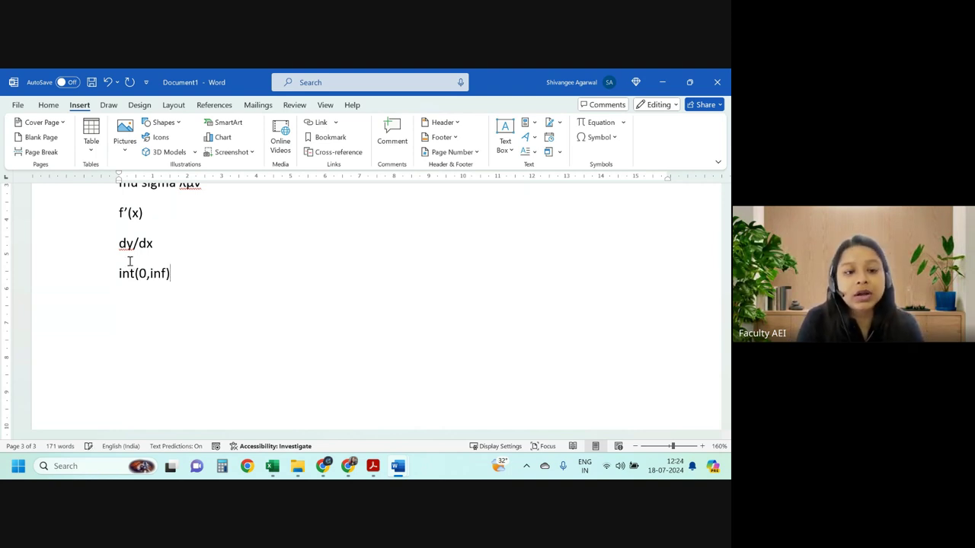
type(":")
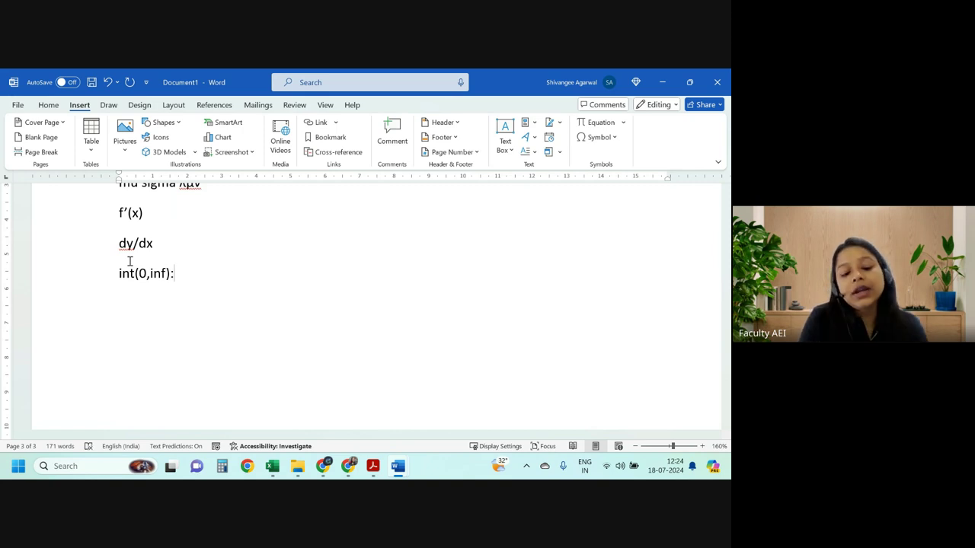
type("f(x)")
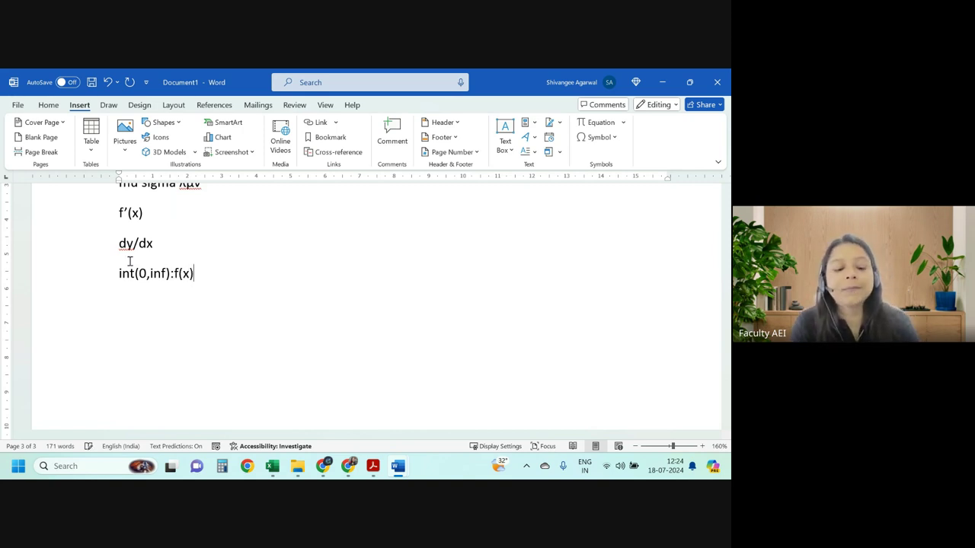
type("dx")
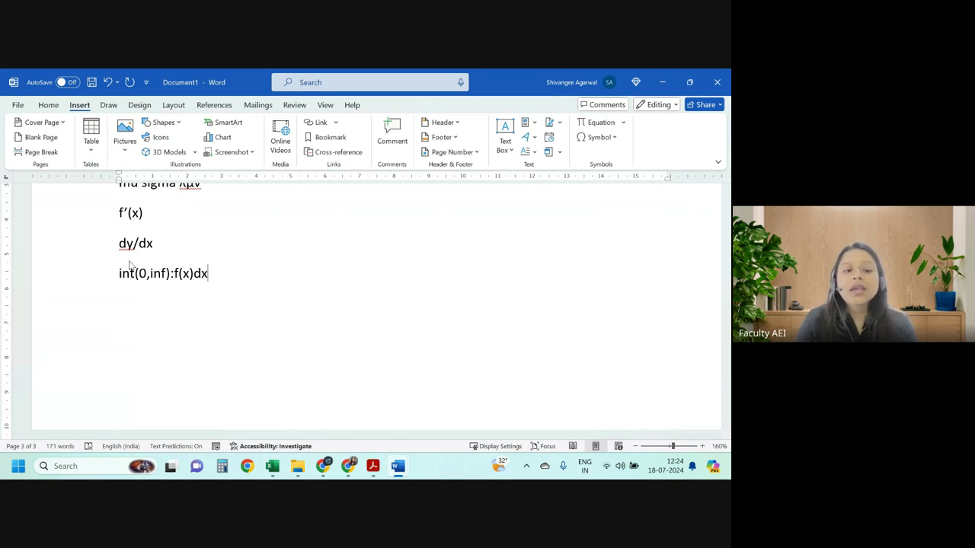
key("super")
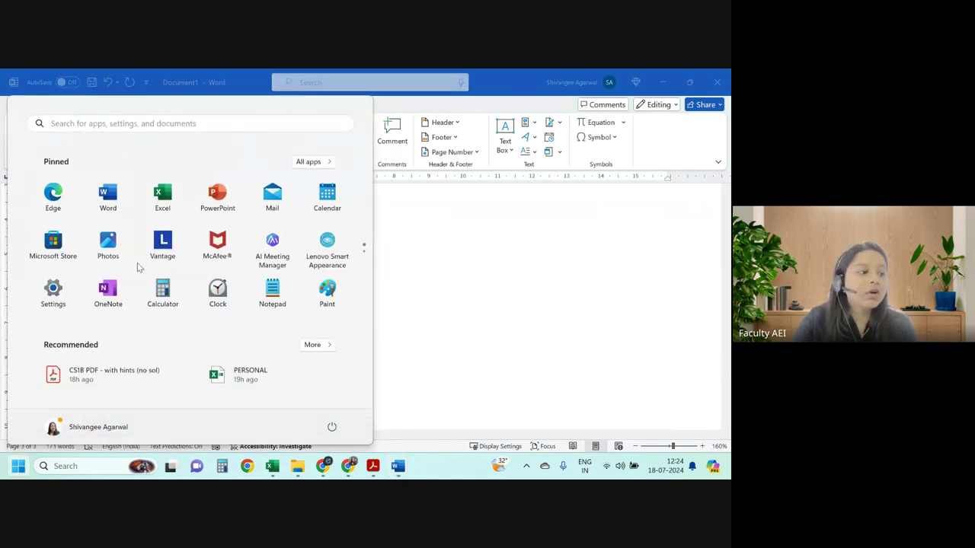
left_click(402, 265)
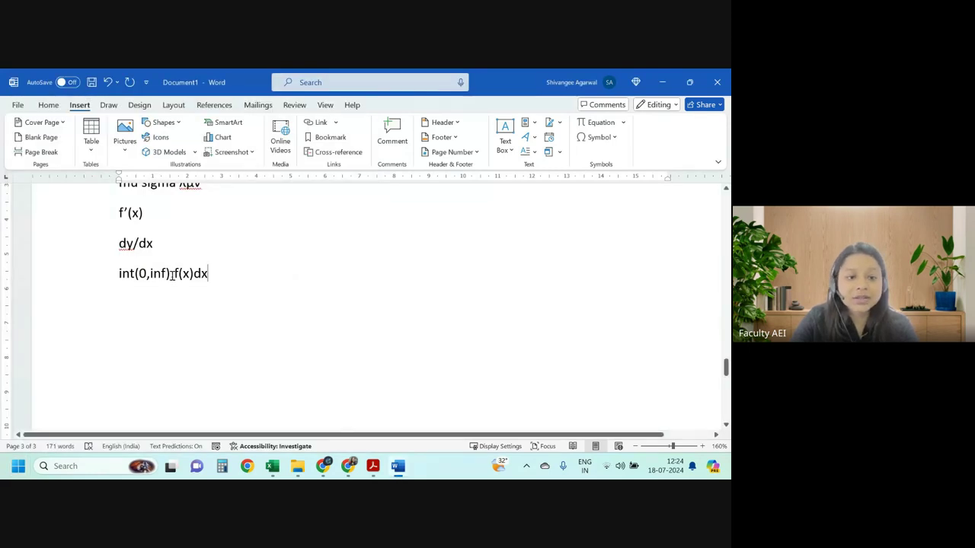
type(": [")
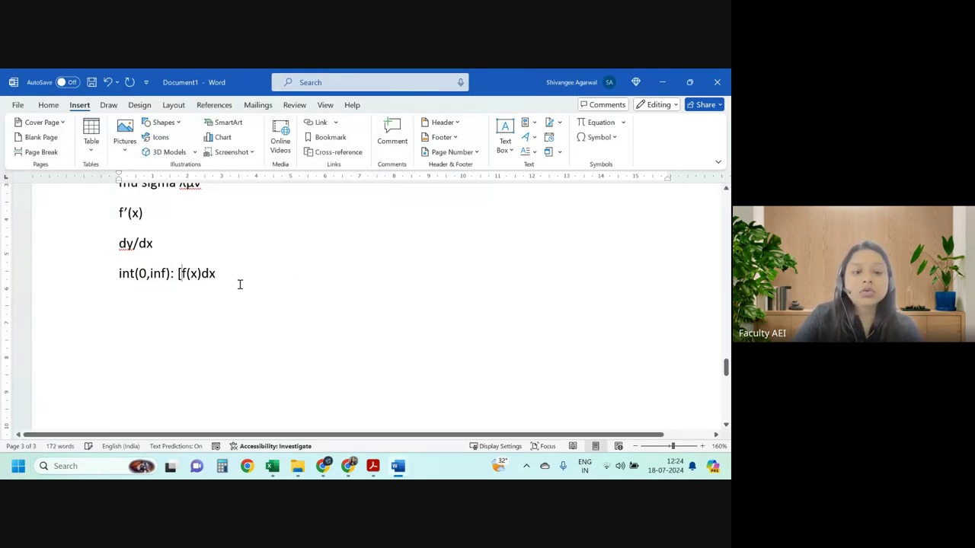
left_click(238, 282)
type("]")
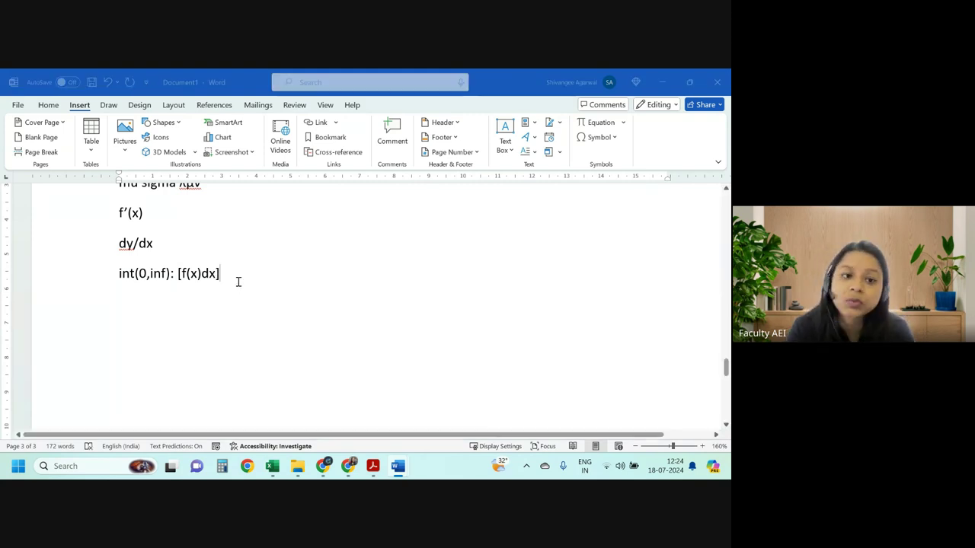
key("alt+Tab")
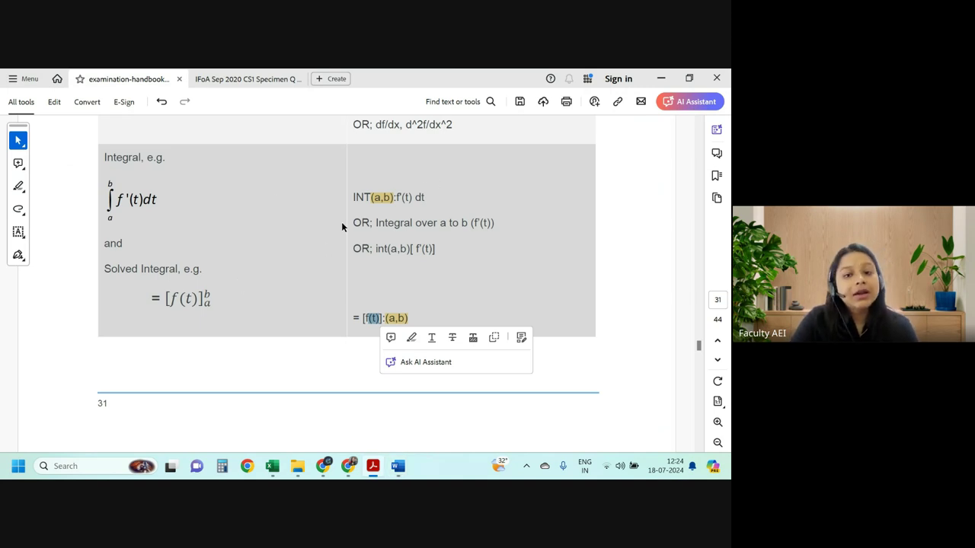
Scroll to page 32's Summation table, pick out the sigma and sum(a,b) examples, then return to Word.
scroll(441, 260, "down", 3)
scroll(434, 264, "down", 1)
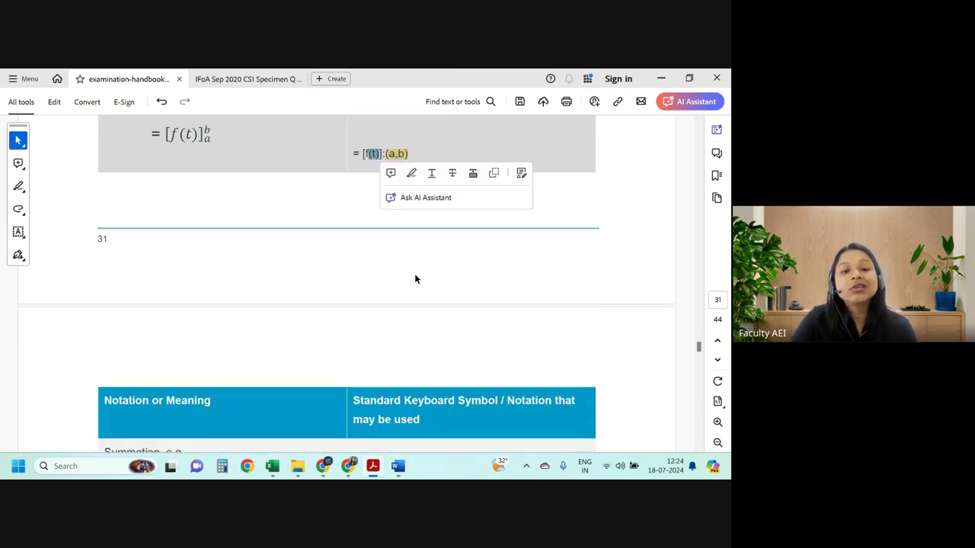
scroll(415, 273, "down", 3)
scroll(414, 277, "down", 3)
scroll(304, 251, "down", 2)
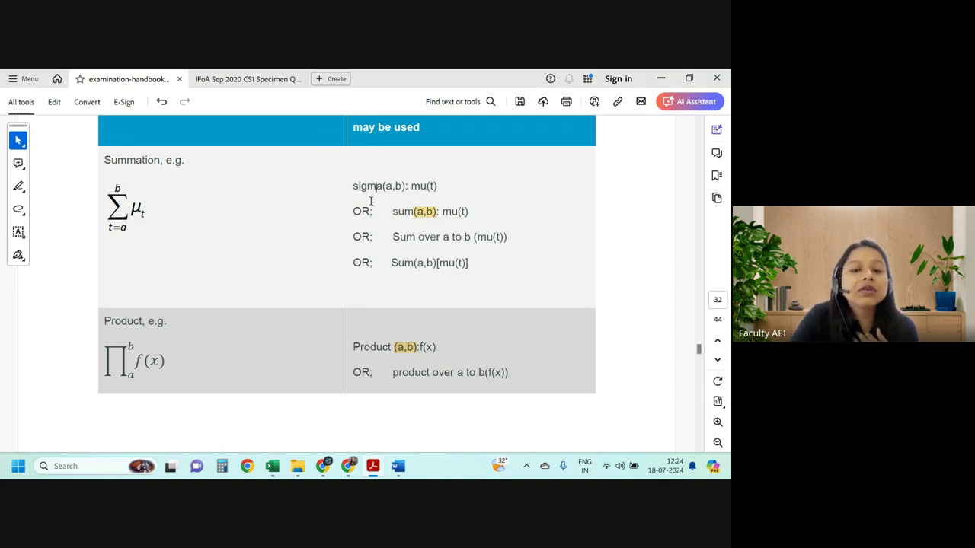
mouse_move(351, 185)
left_mouse_down()
mouse_move(388, 183)
mouse_move(415, 214)
mouse_move(461, 227)
left_mouse_up()
left_click(392, 215)
key("alt+Tab")
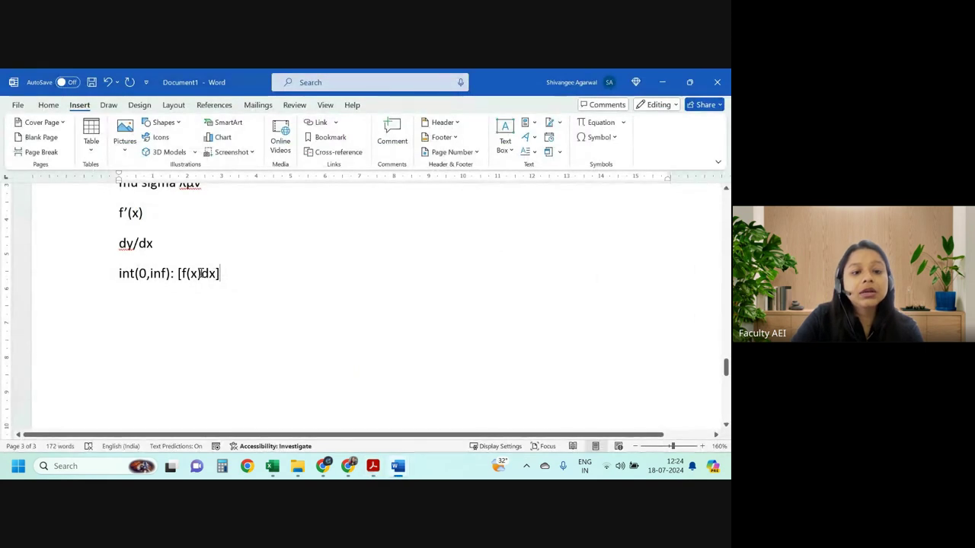
Type the line sum(i = 1 to n): P(X=xi) and switch back to the Acrobat PDF.
type("sum")
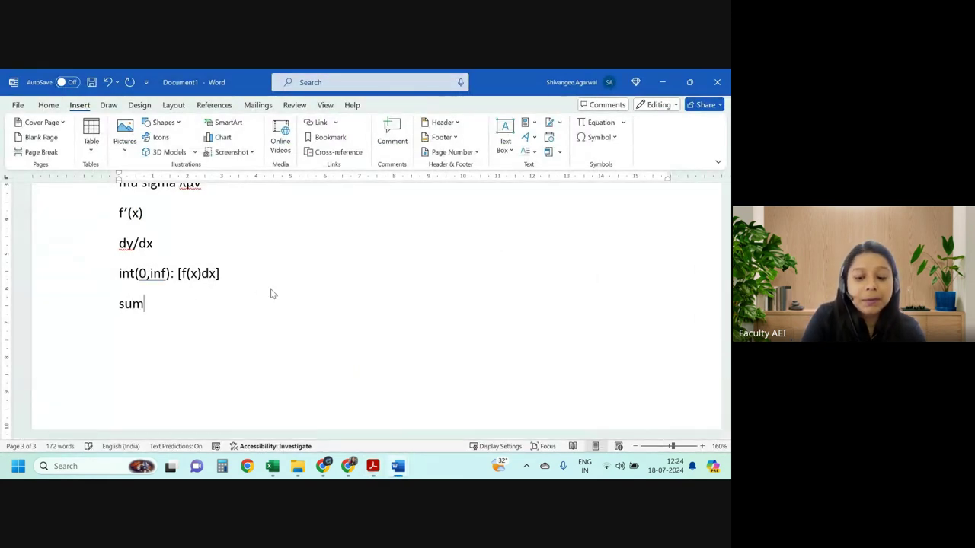
type("(")
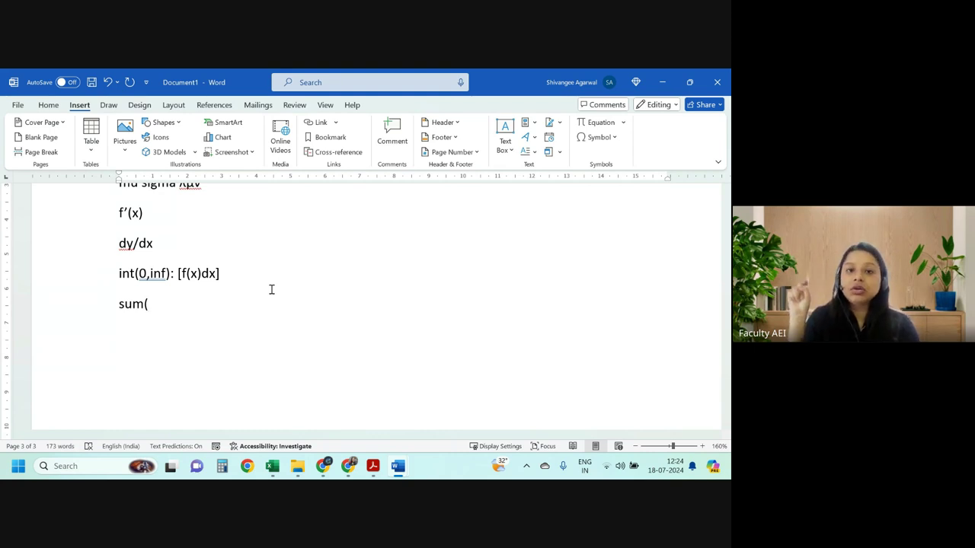
type("l -")
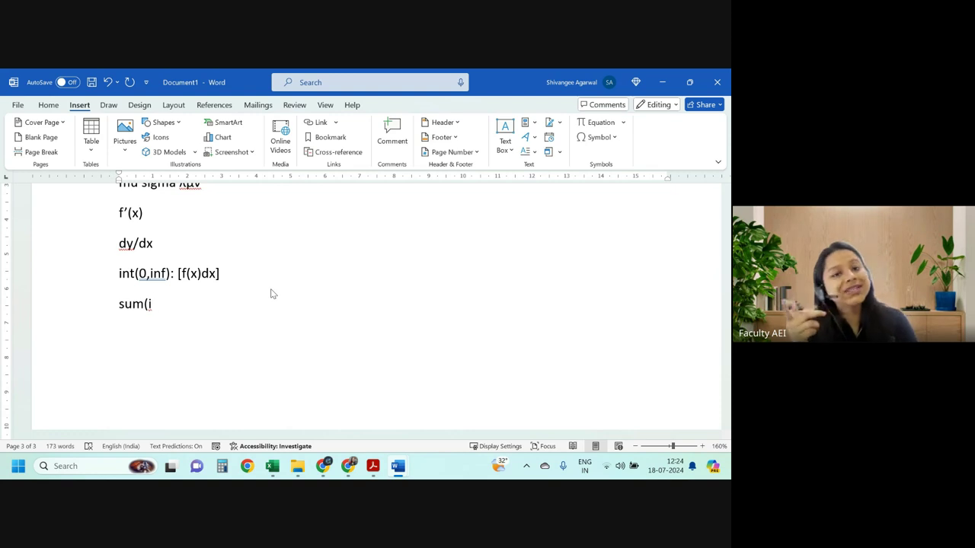
type("1")
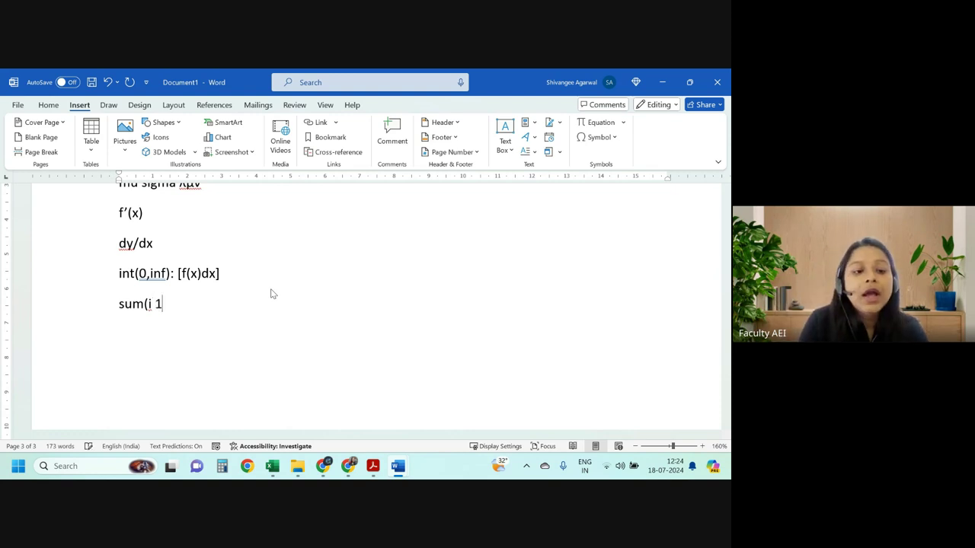
key("BackSpace")
type("= 1 t")
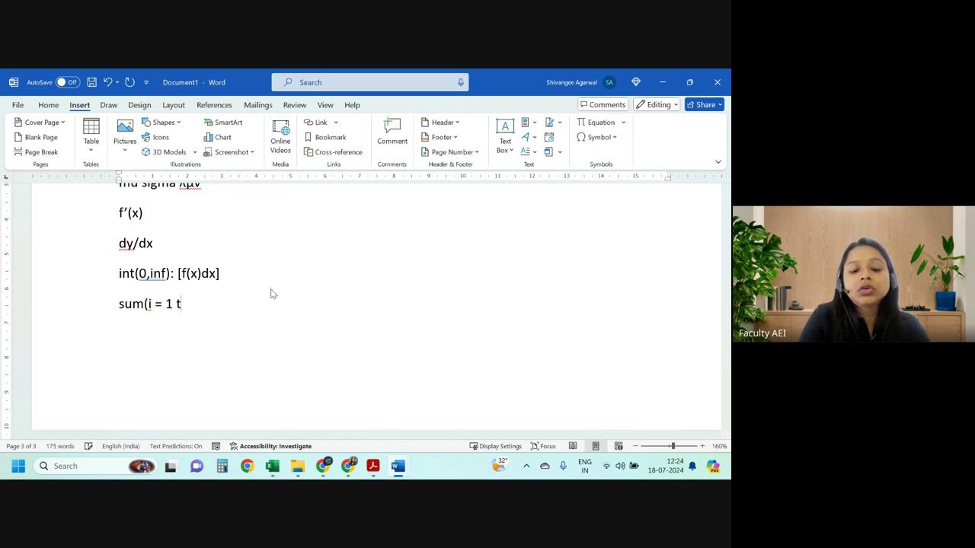
type("o ")
type("n):")
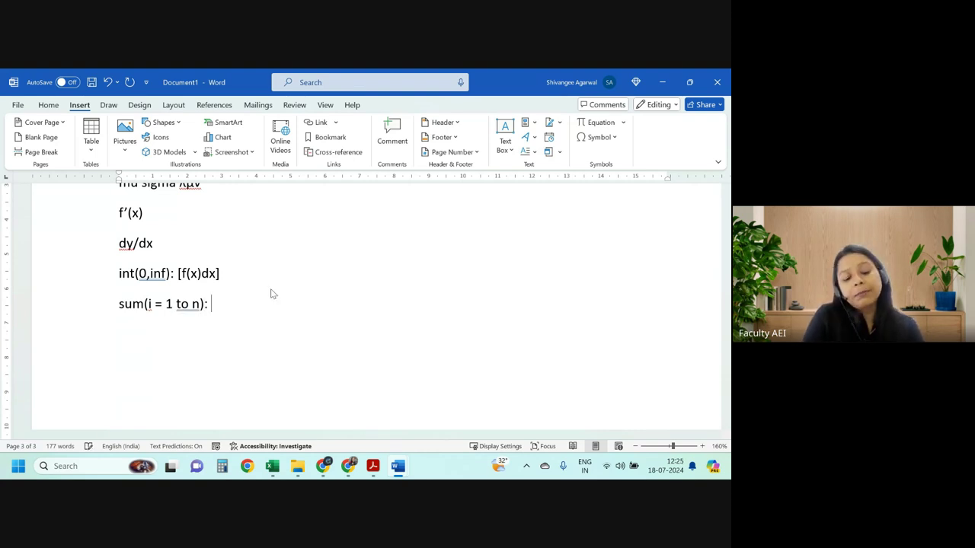
type(" P(x")
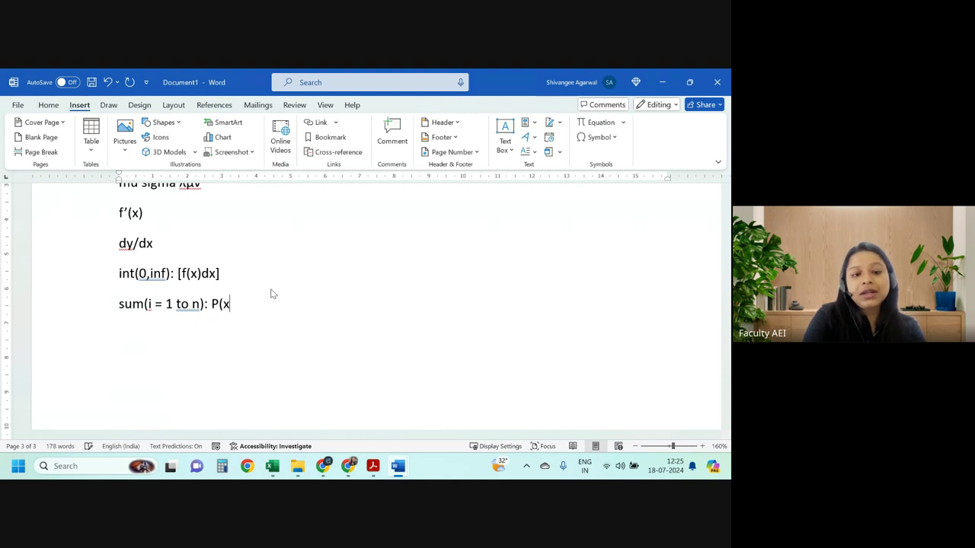
key("BackSpace")
type("X=x")
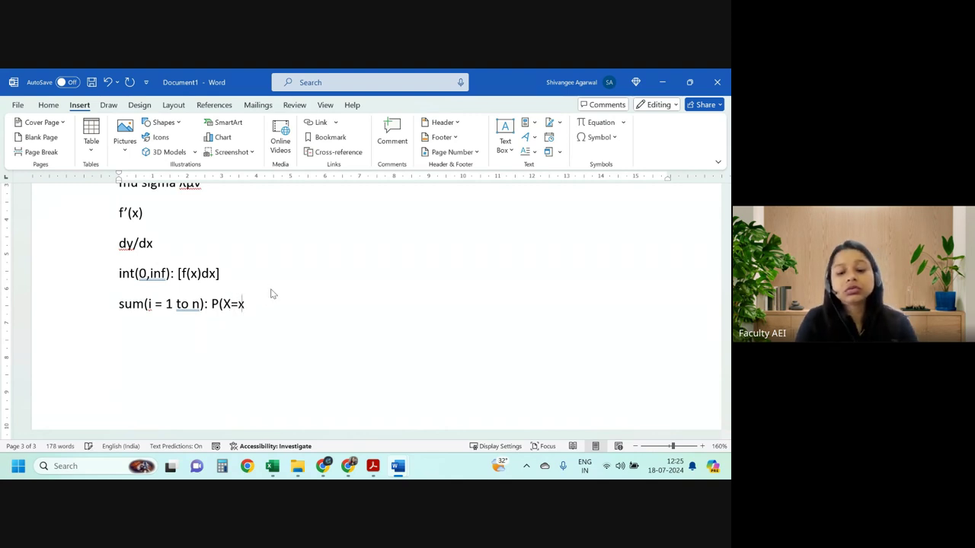
type(")")
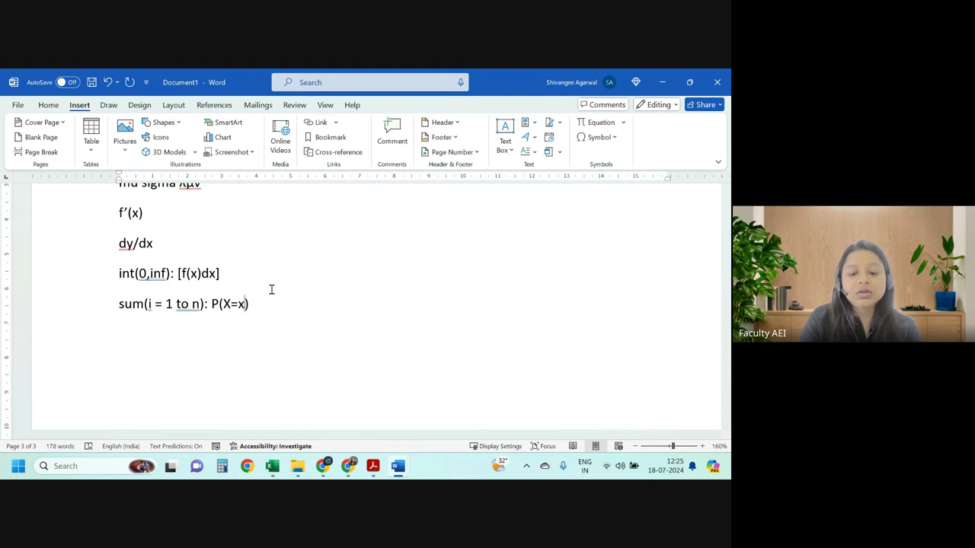
type("i")
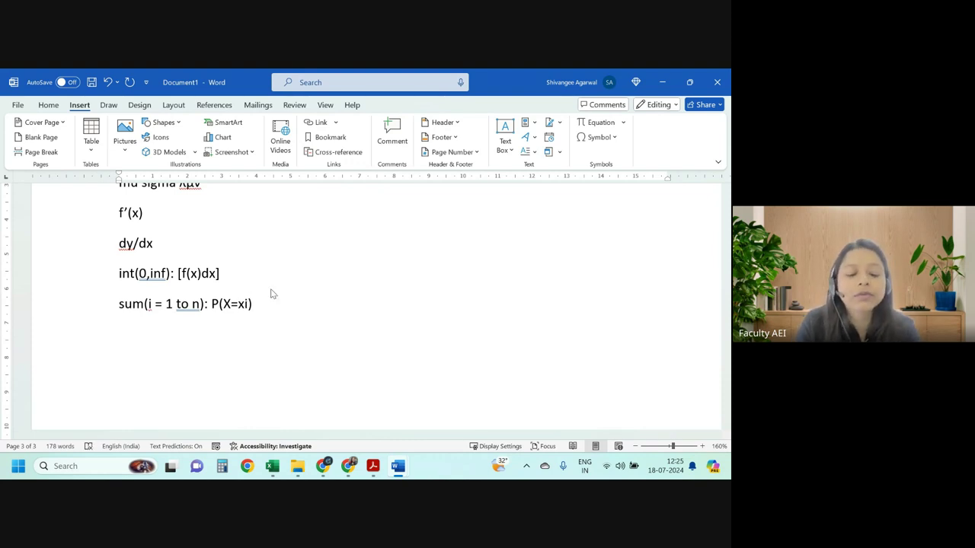
type("d")
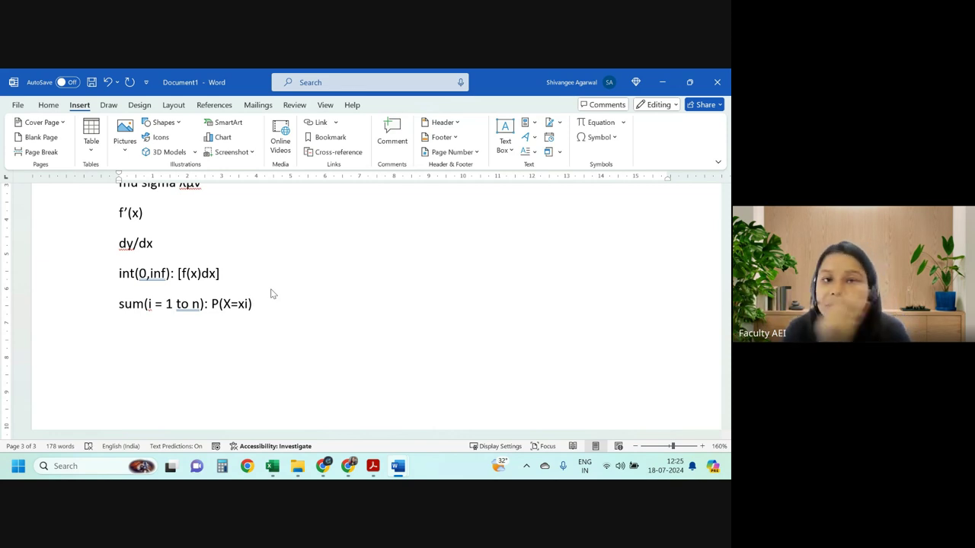
key("alt+Tab")
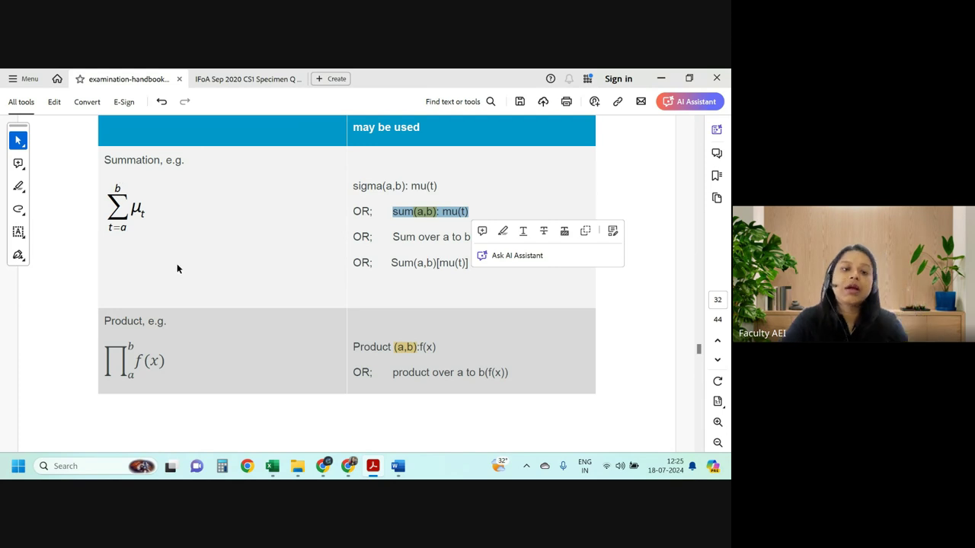
Select the highlighted (a,b) in the sum(a,b): mu(t) line, then return to Word.
key("alt+Tab")
key("alt+Tab")
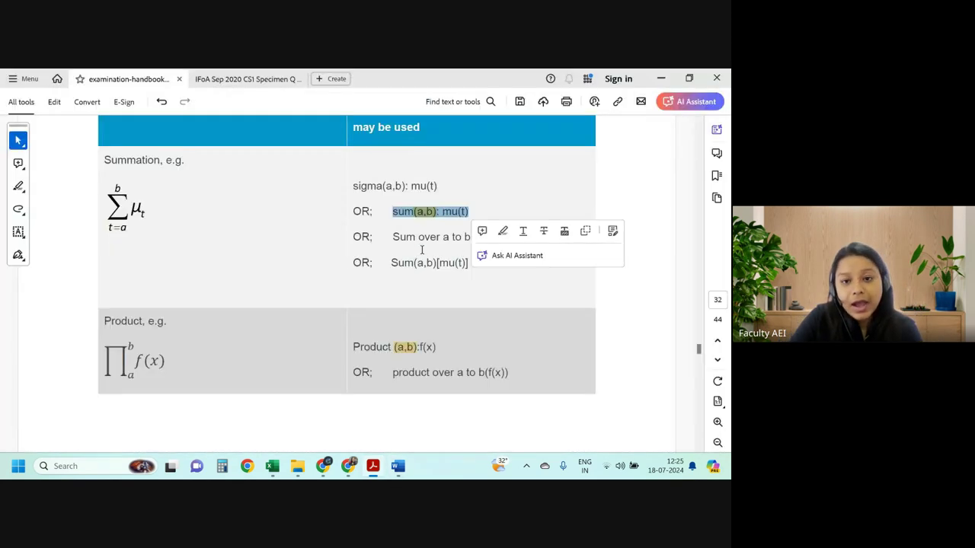
left_click(421, 249)
left_click(419, 213)
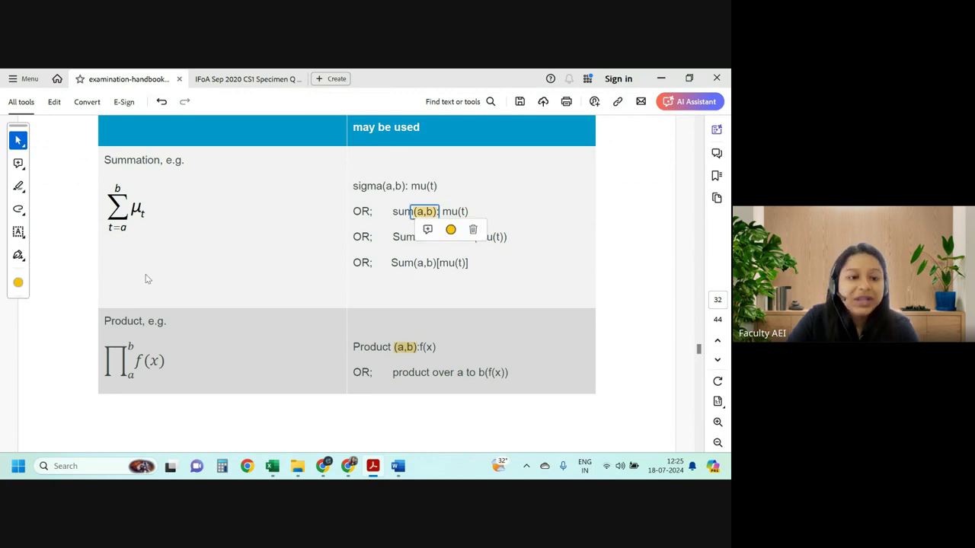
key("alt+Tab")
key("alt+Tab")
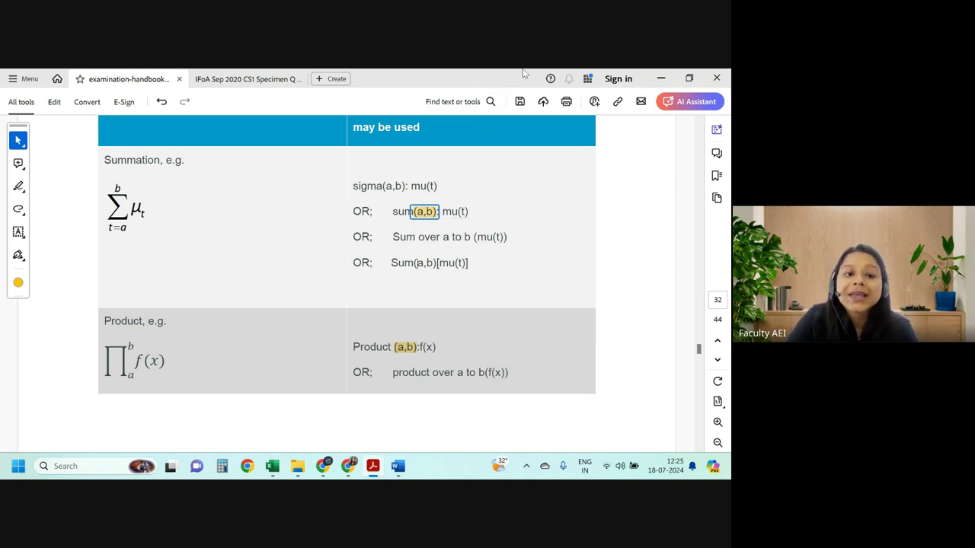
key("alt+Tab")
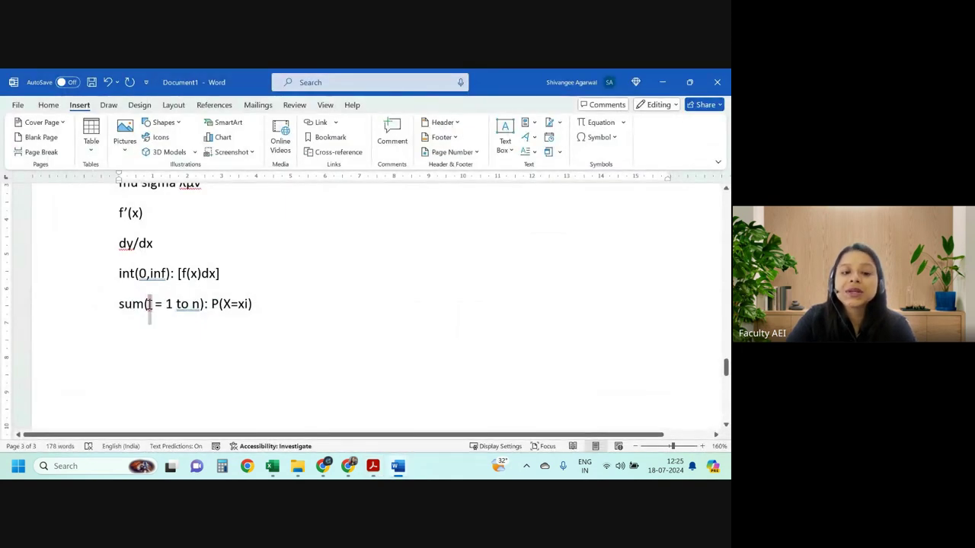
Replace the index i with t so the line begins sum(t = 1 to n).
double_click(150, 304)
key("BackSpace")
type("t")
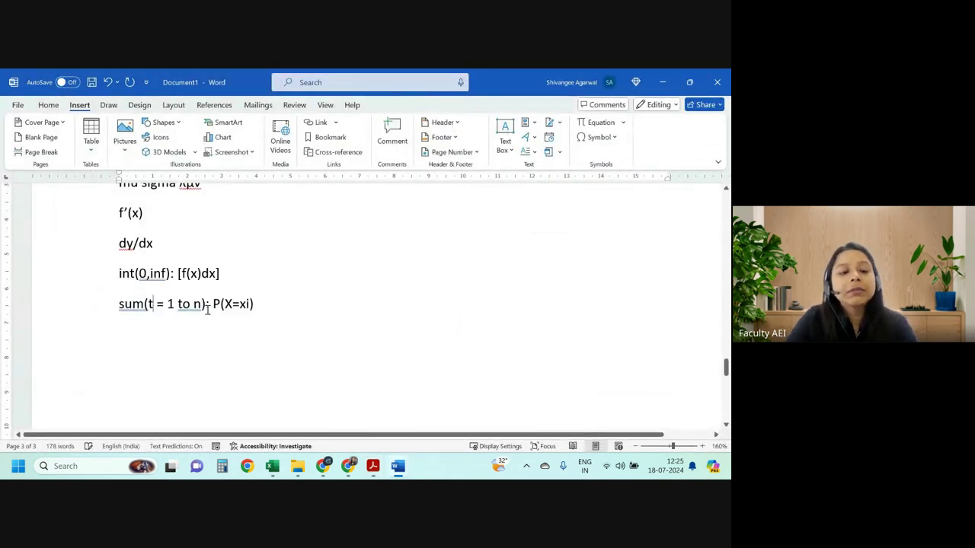
left_click_drag(178, 304, 211, 304)
left_click(153, 305)
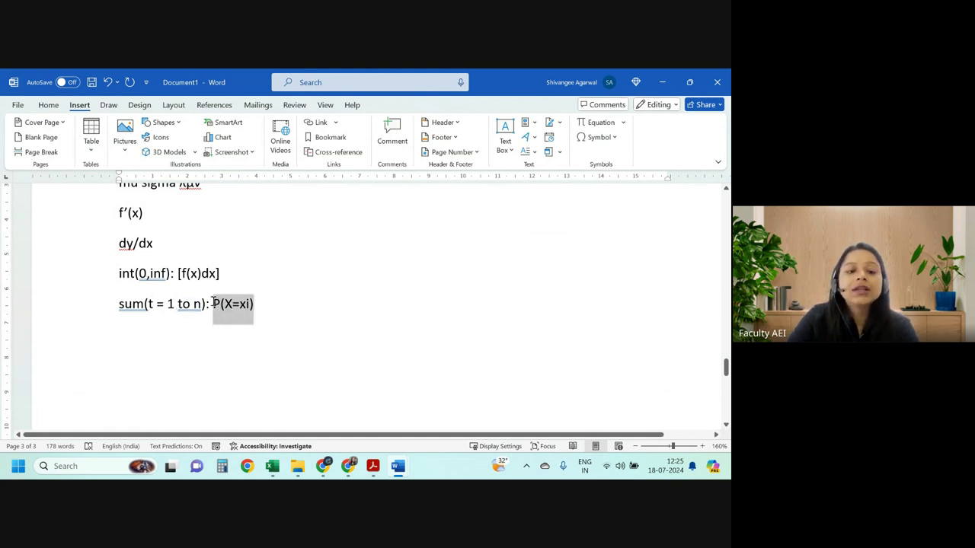
Add mu(t) after the summation and open the common symbols gallery.
type("mu")
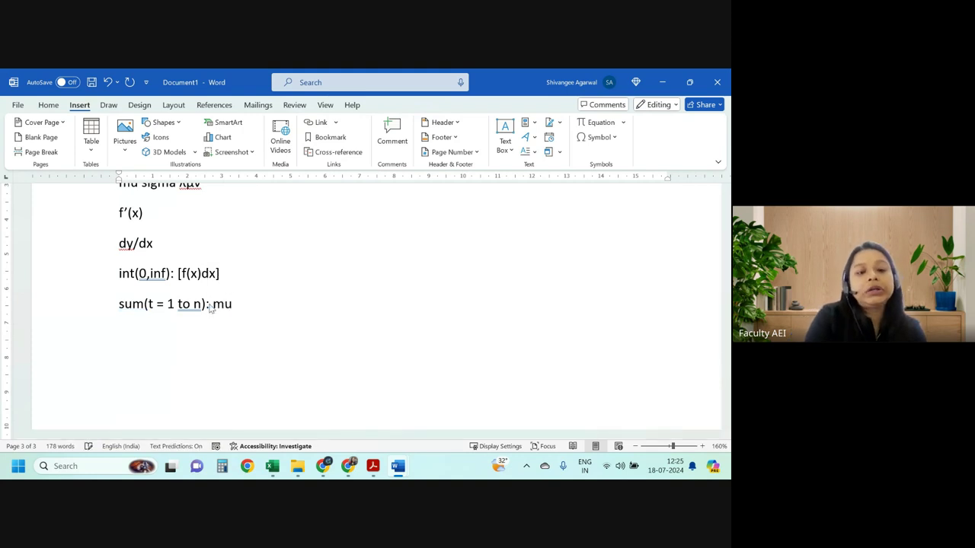
type("{")
key("BackSpace")
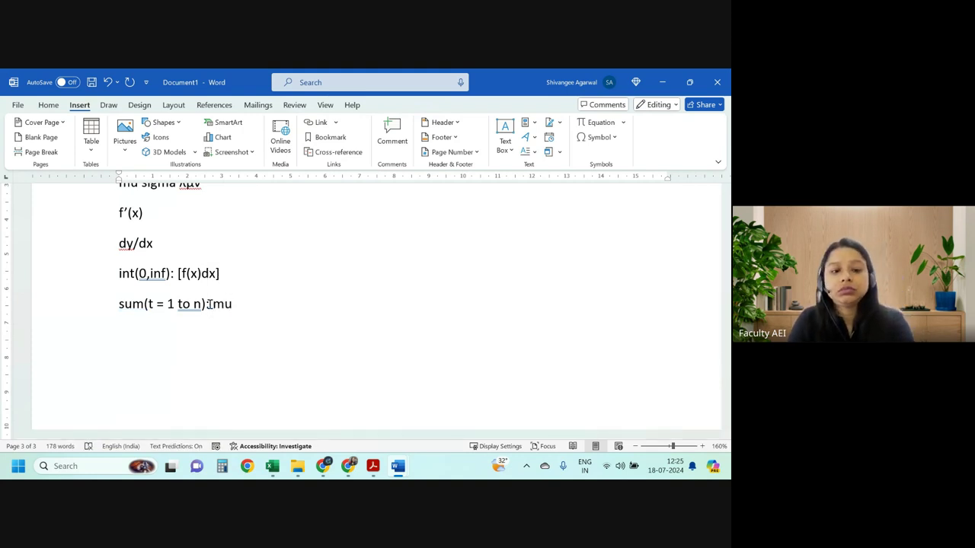
type("(t)")
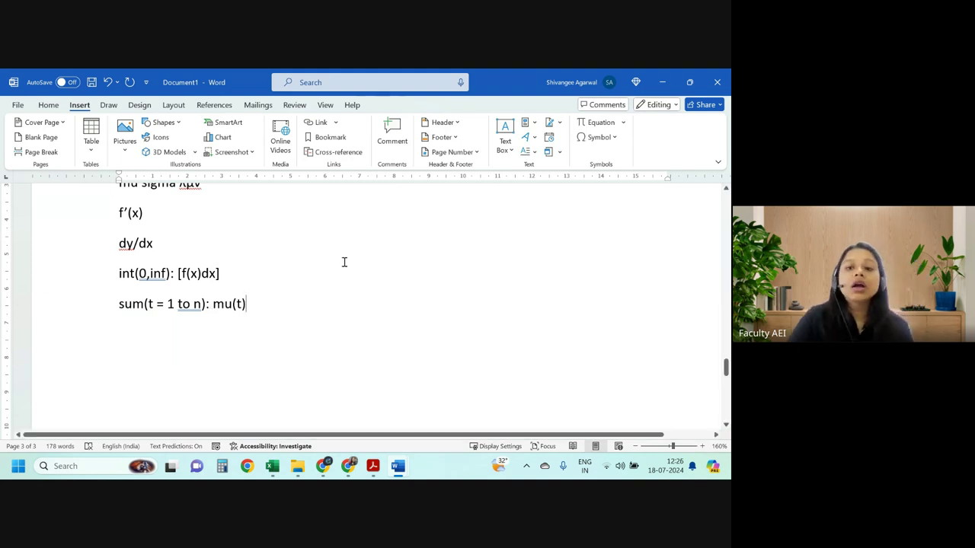
left_click(598, 137)
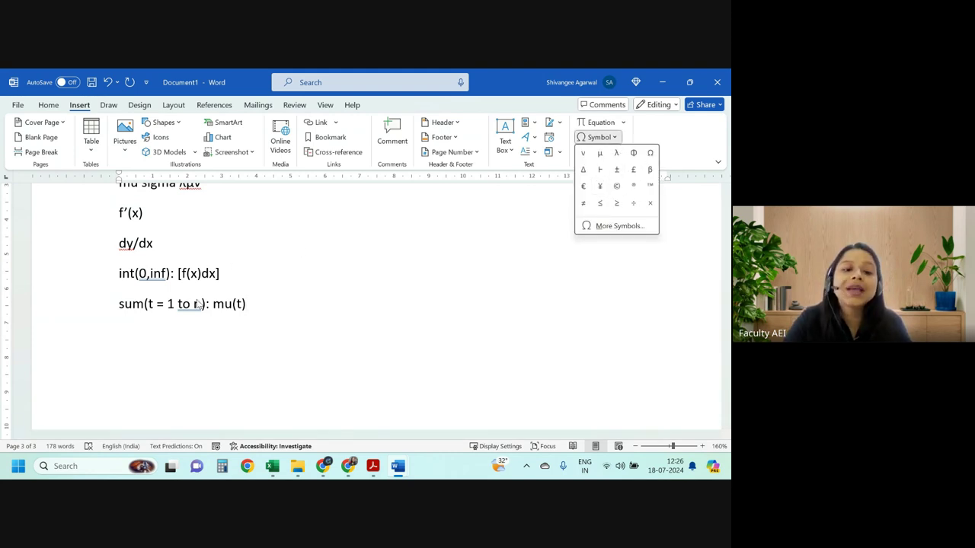
Browse the Symbol dialog's Greek and Coptic subset and font lists, then cancel without inserting.
left_click(618, 226)
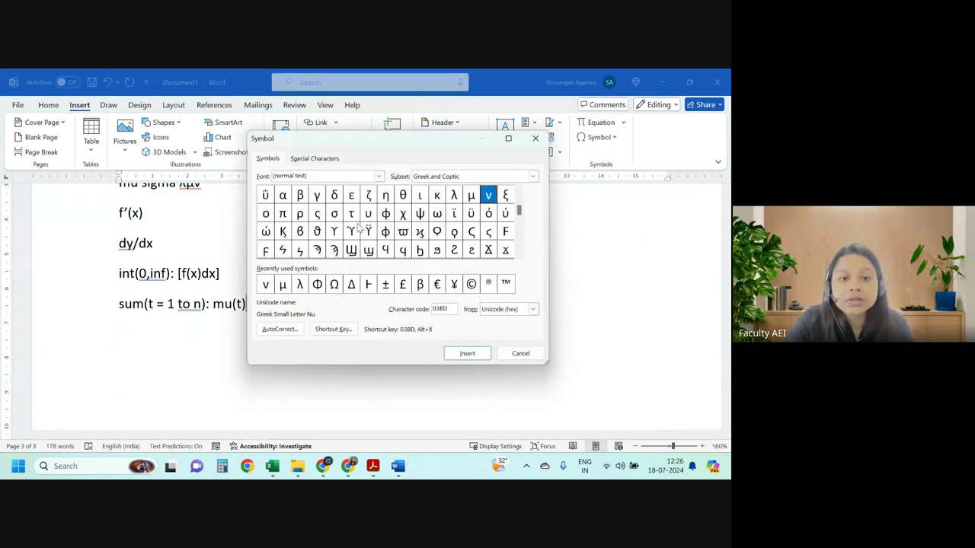
left_click(533, 176)
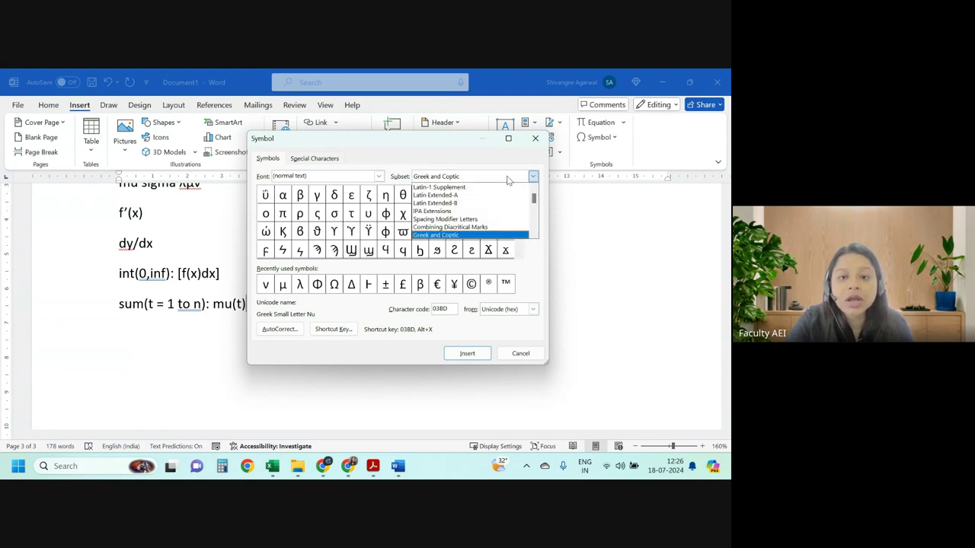
scroll(436, 232, "down", 1)
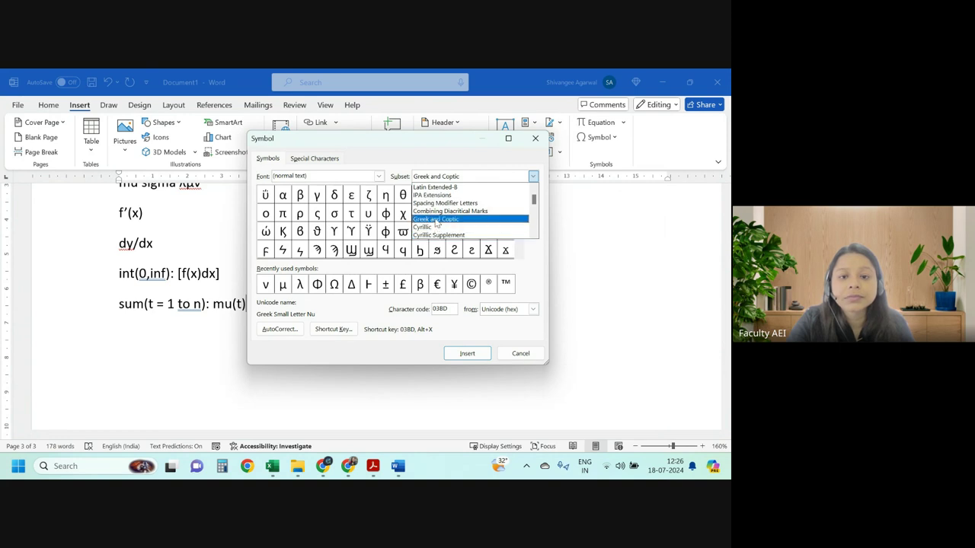
scroll(435, 223, "down", 1)
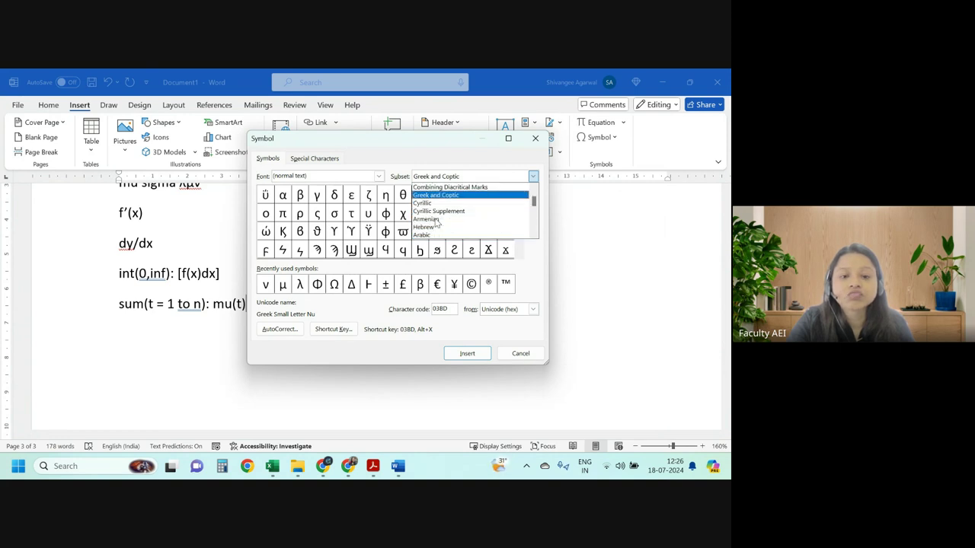
scroll(436, 223, "up", 1)
scroll(432, 222, "down", 2)
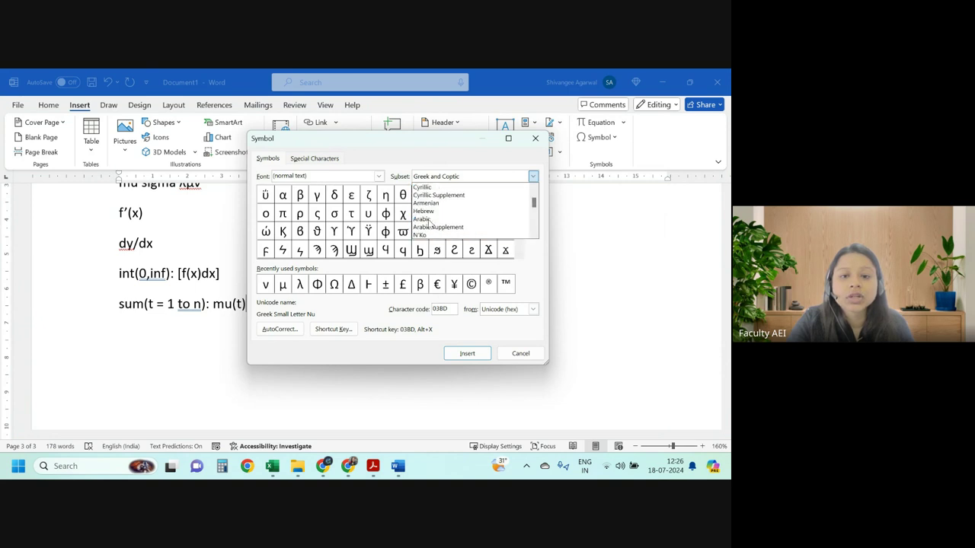
scroll(429, 223, "up", 2)
scroll(422, 219, "up", 1)
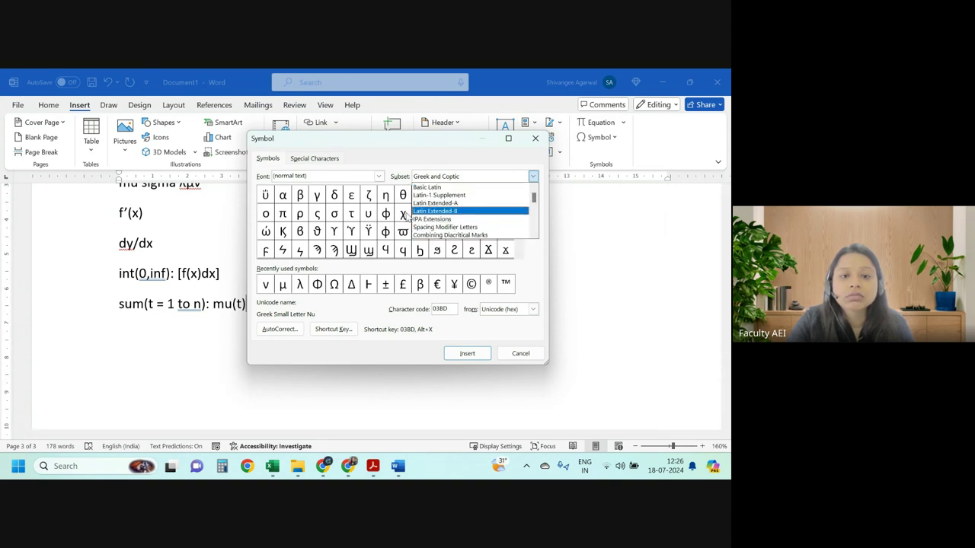
left_click(379, 177)
left_click(380, 177)
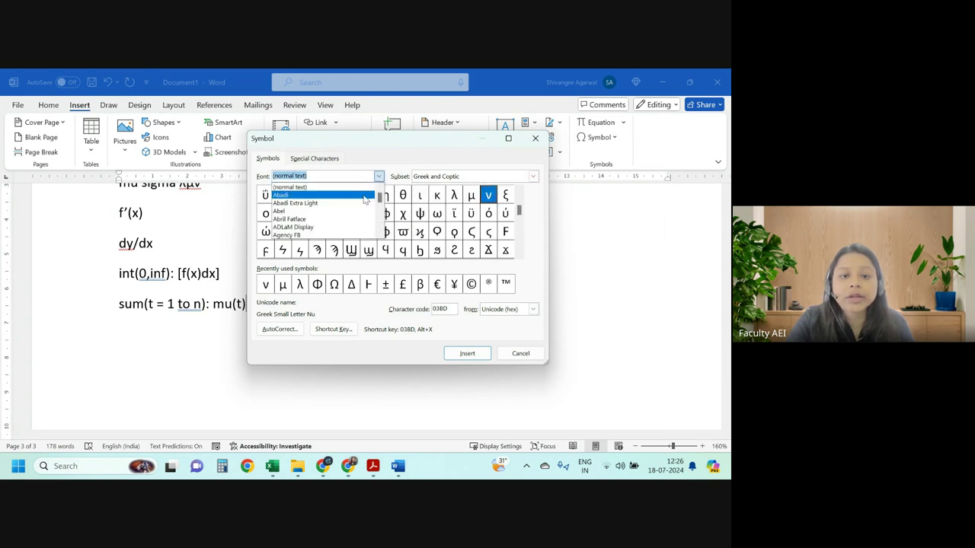
left_click(506, 180)
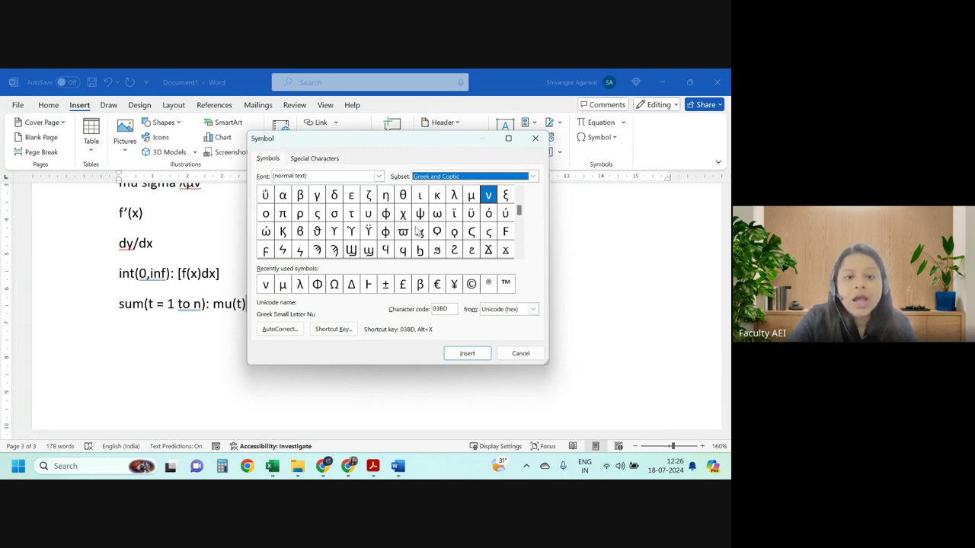
left_click(520, 354)
Select 'to n' in the sum line, then view the handbook's Product (a,b):f(x) row on page 32.
left_click(158, 332)
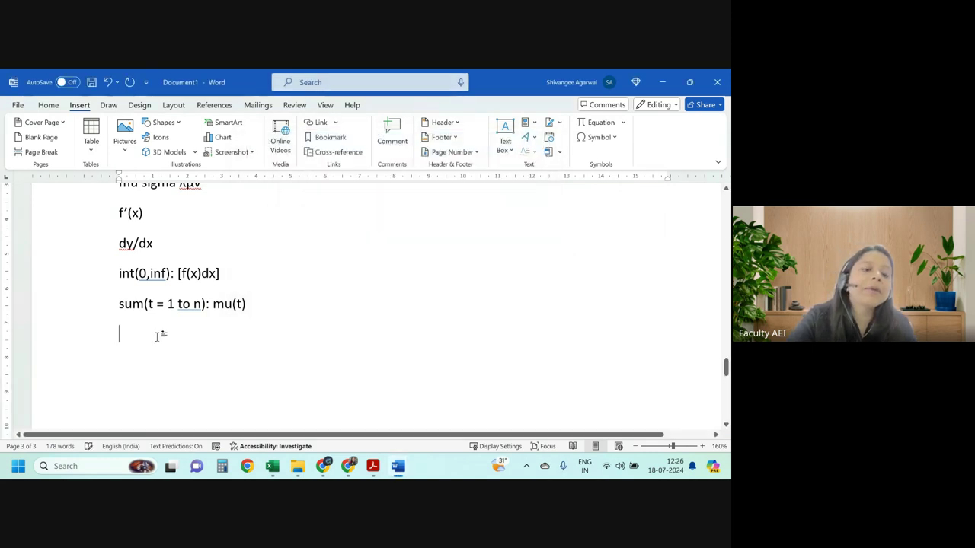
left_click_drag(177, 305, 203, 304)
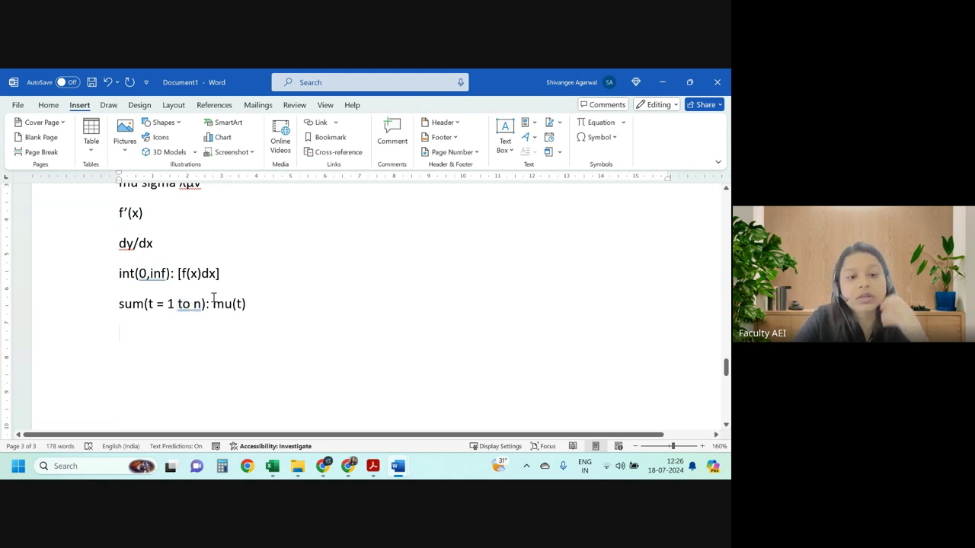
scroll(263, 316, "down", 2)
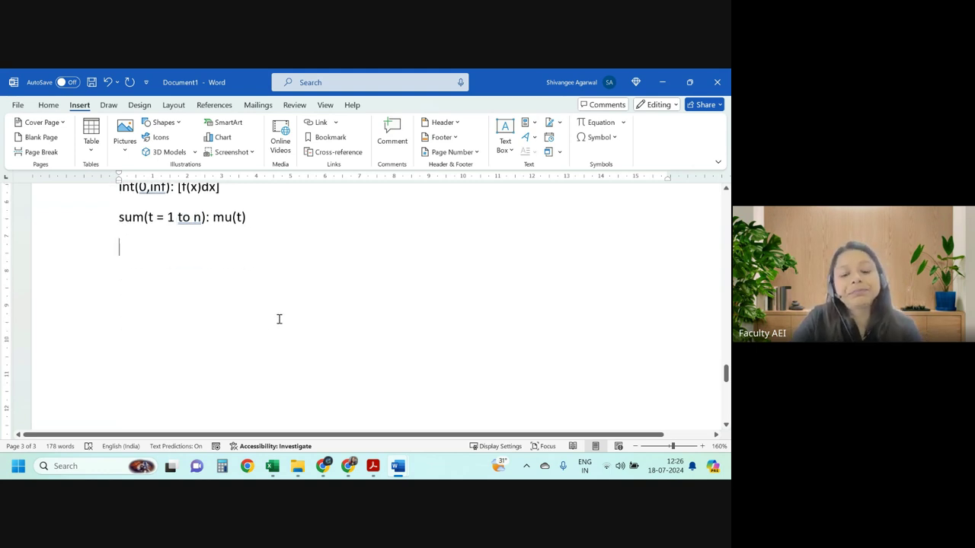
key("alt+Tab")
scroll(373, 323, "down", 2)
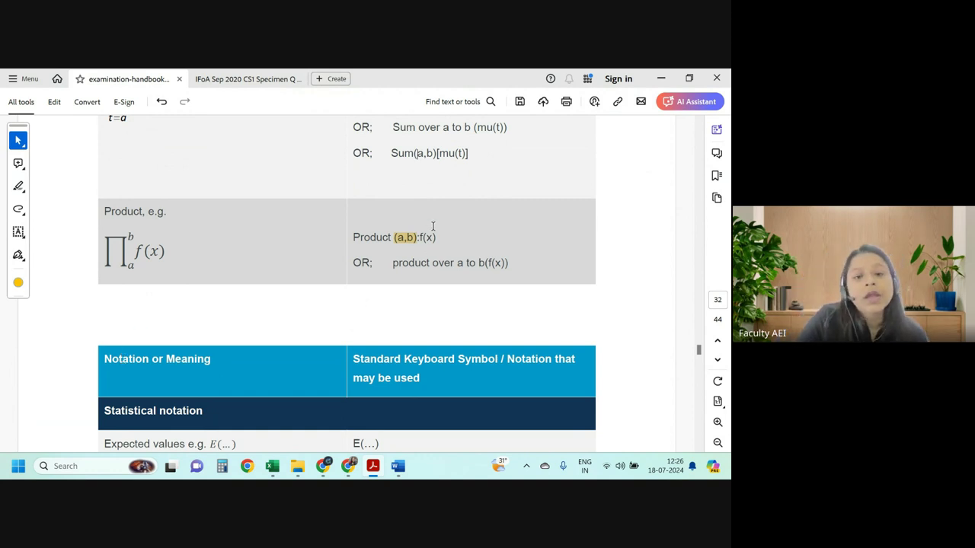
left_click_drag(349, 237, 371, 238)
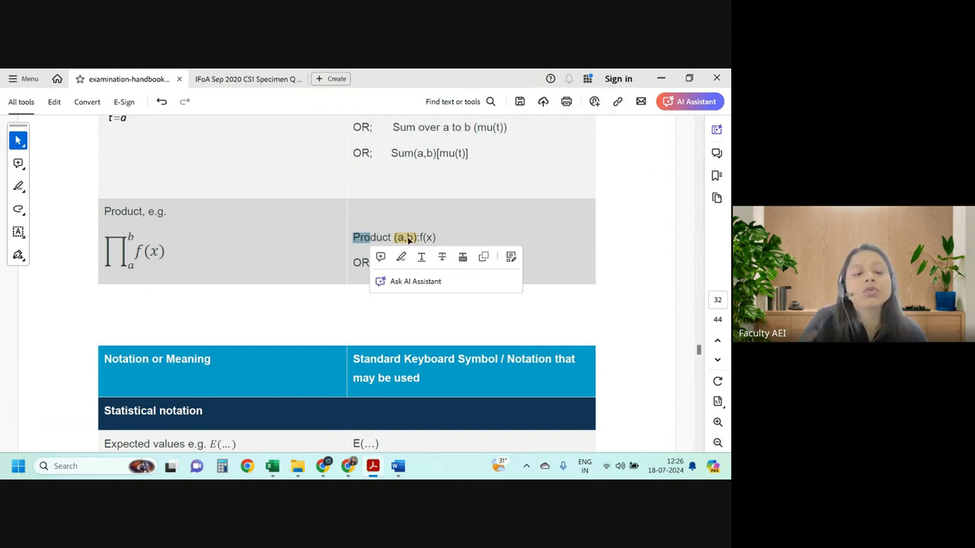
Scroll to the statistical notation table and select the E(X given Y) and E(X|Y) examples.
left_click(449, 237)
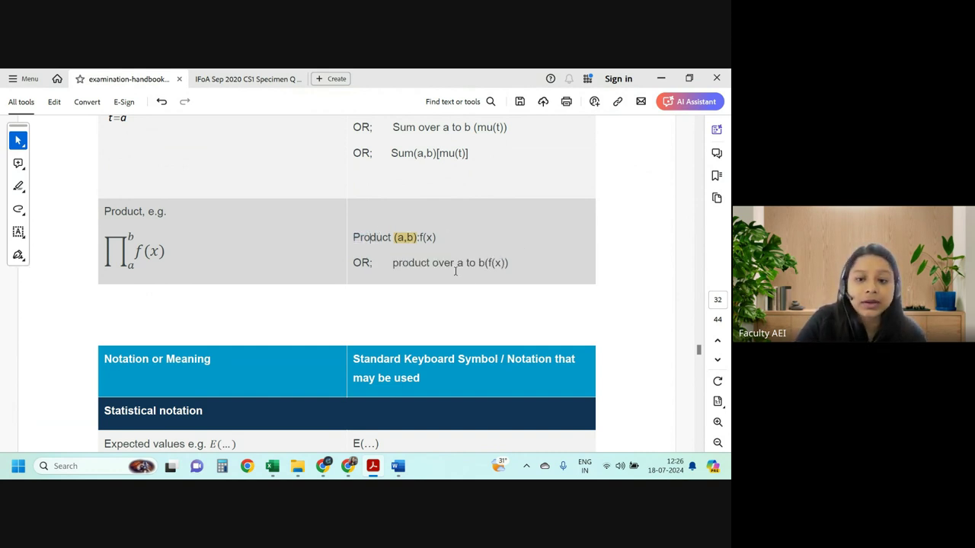
scroll(455, 271, "down", 1)
scroll(456, 276, "down", 3)
scroll(434, 277, "down", 2)
scroll(434, 277, "down", 1)
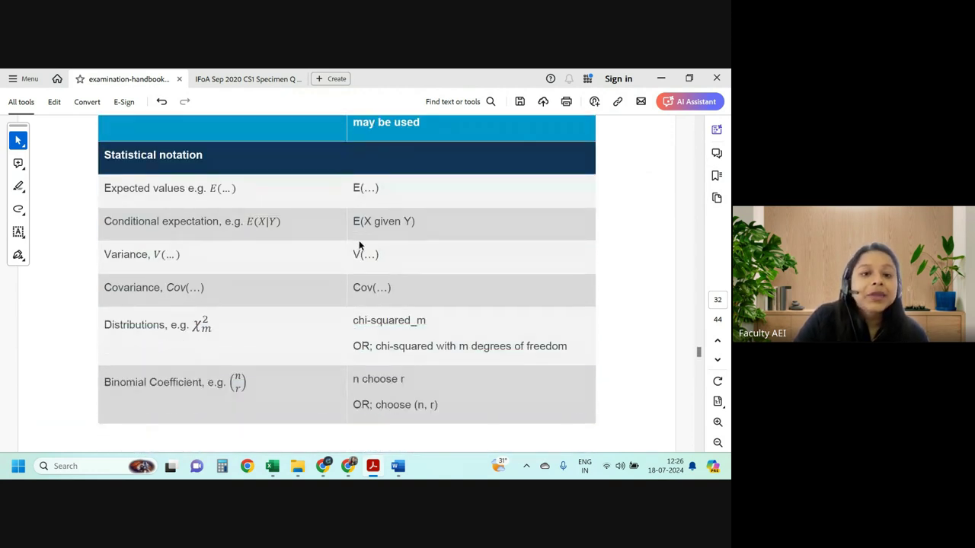
left_click(368, 198)
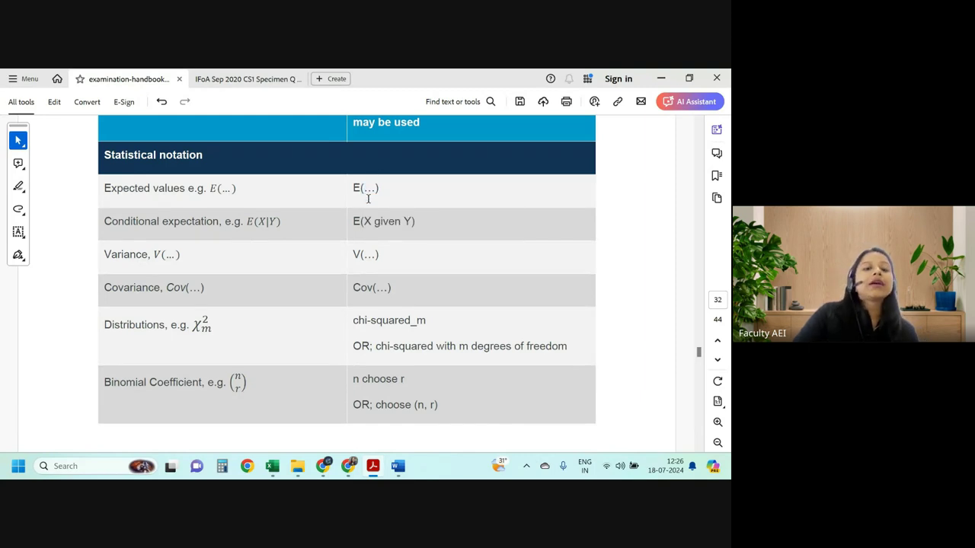
left_click_drag(375, 222, 416, 221)
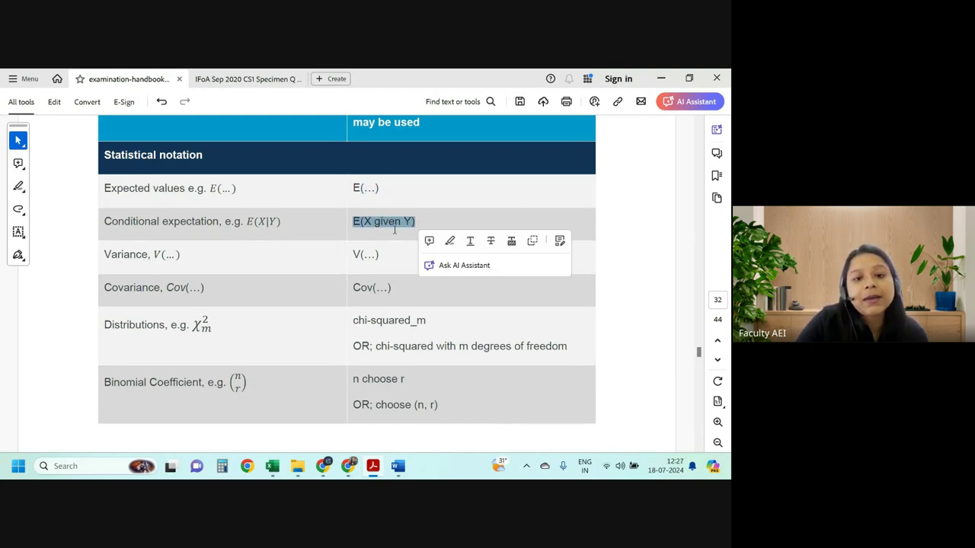
left_click_drag(245, 221, 281, 222)
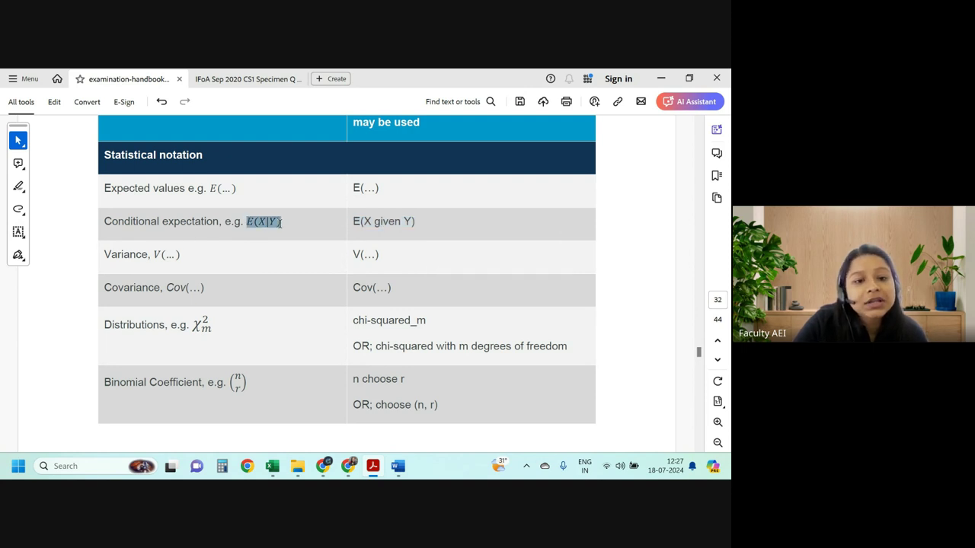
left_click(254, 233)
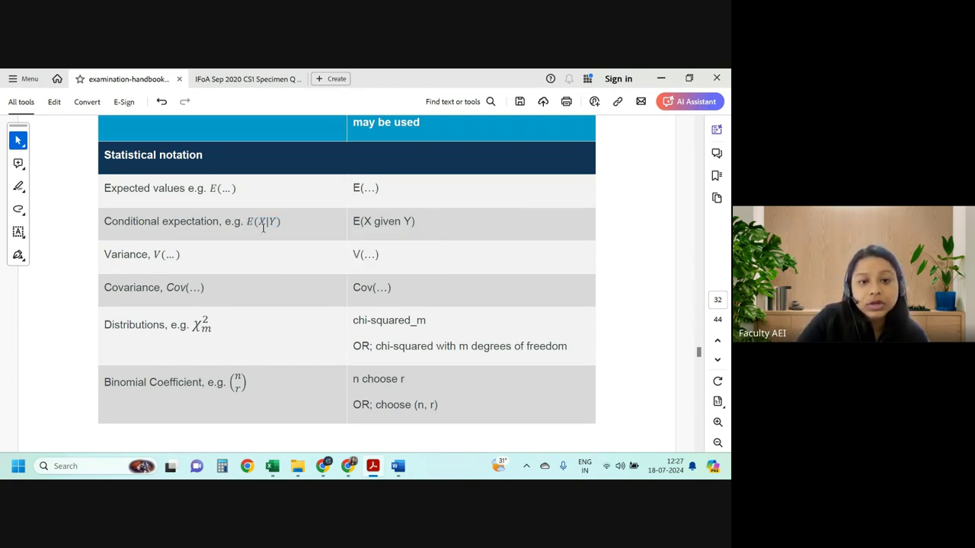
left_click_drag(257, 222, 272, 221)
left_click(268, 223)
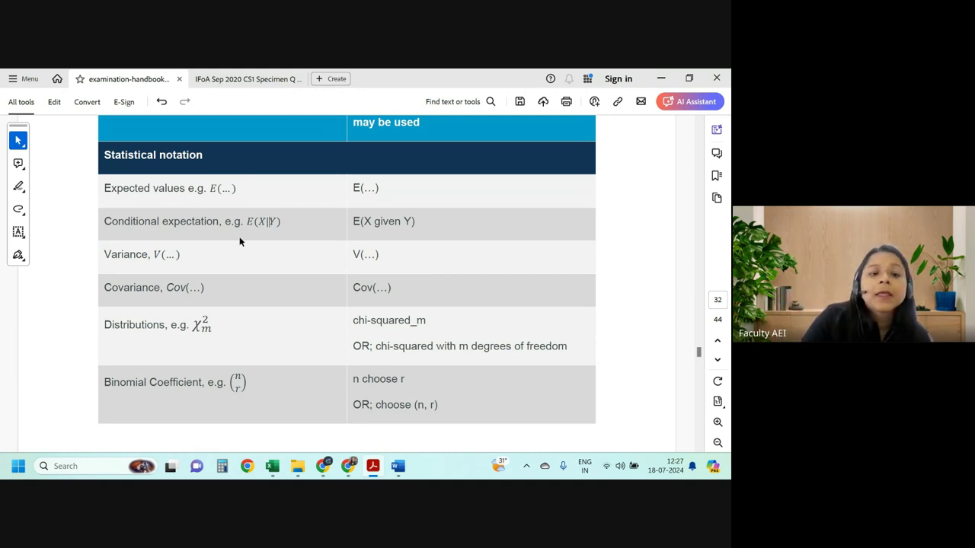
Select the variance notation V(...) and the covariance row's notation.
left_click_drag(153, 255, 354, 254)
double_click(364, 254)
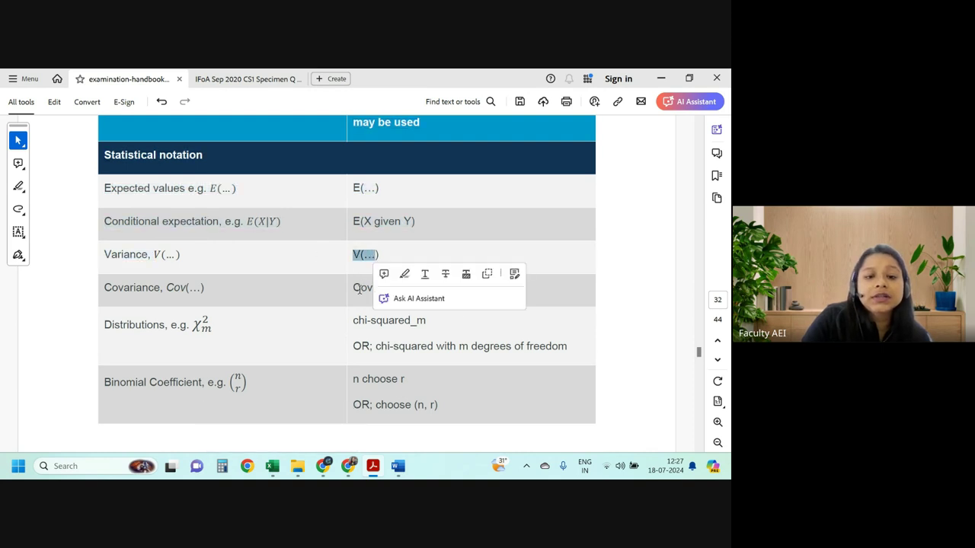
double_click(361, 288)
scroll(200, 322, "down", 1)
scroll(217, 296, "down", 1)
left_click(363, 258)
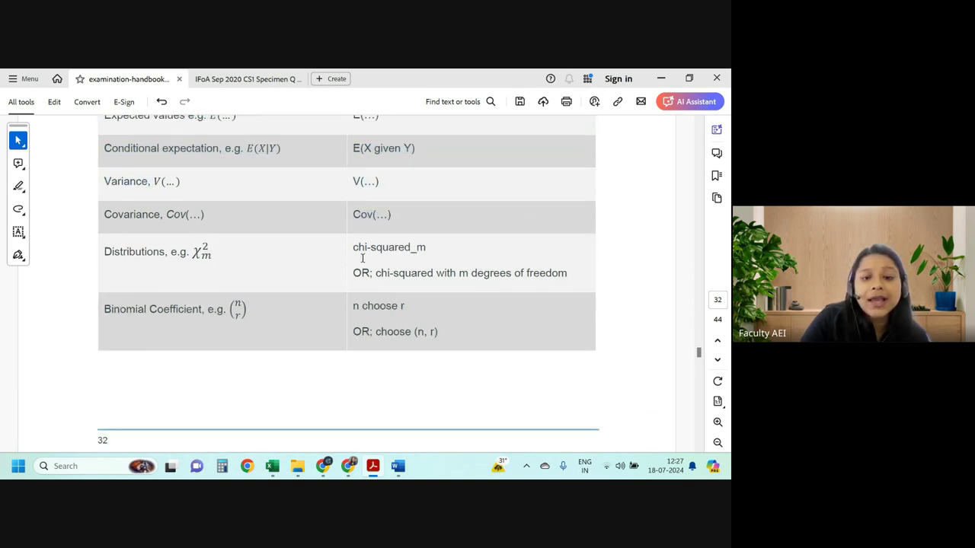
Select the chi-squared_m notation and its 'chi-squared with m degrees' wording.
left_click_drag(362, 248, 435, 251)
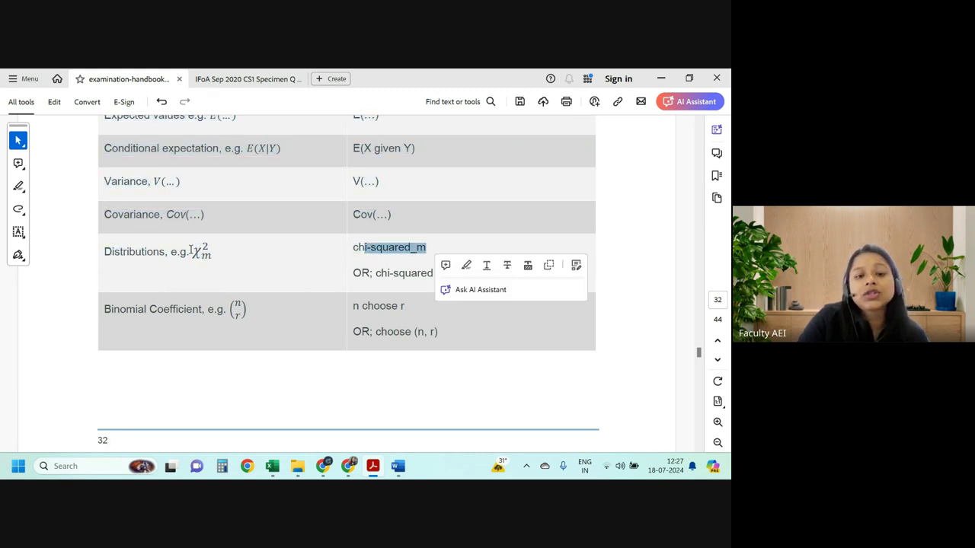
left_click_drag(357, 248, 425, 248)
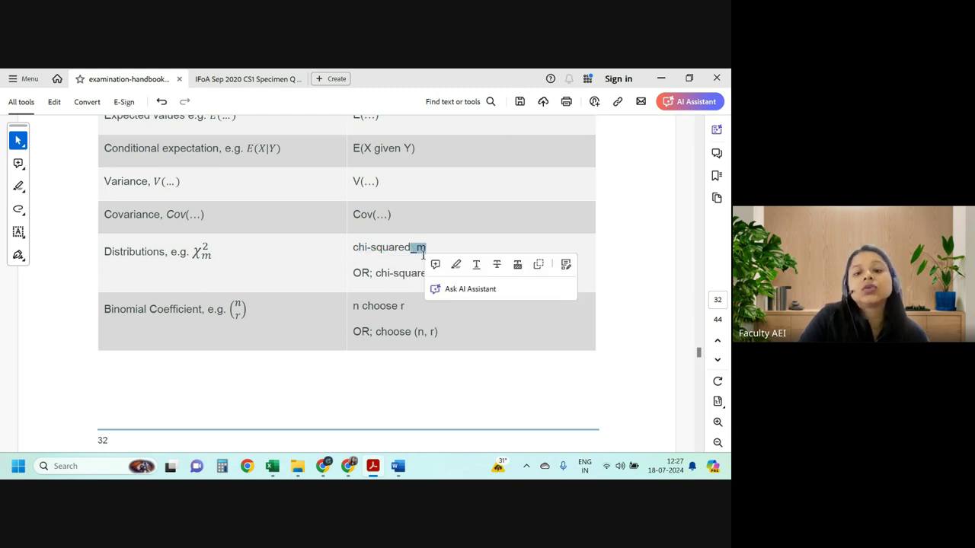
left_click(381, 272)
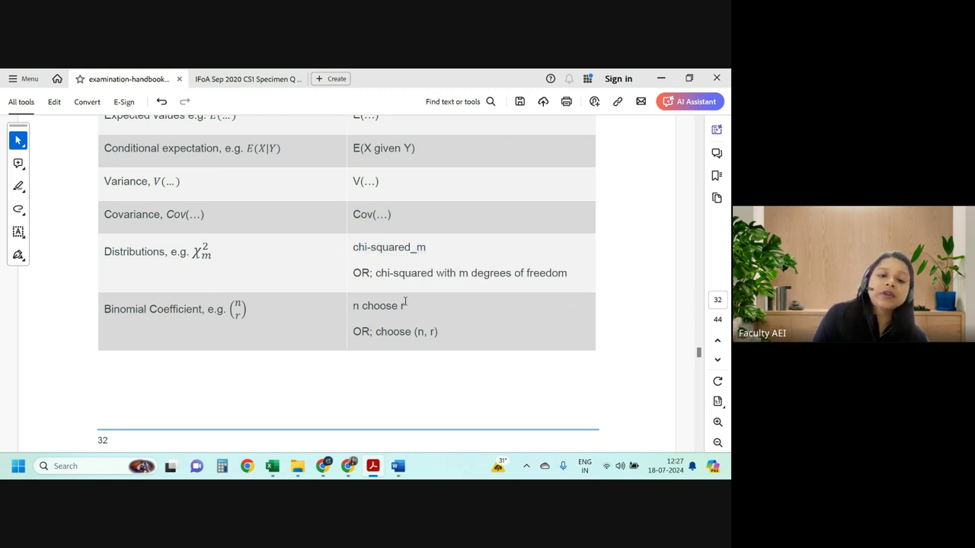
left_click_drag(375, 273, 516, 274)
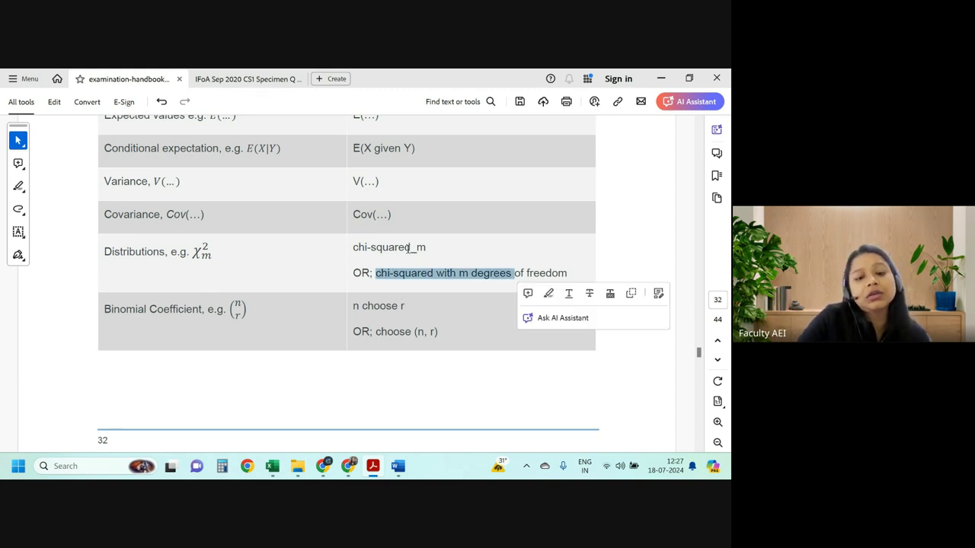
left_click_drag(415, 249, 431, 249)
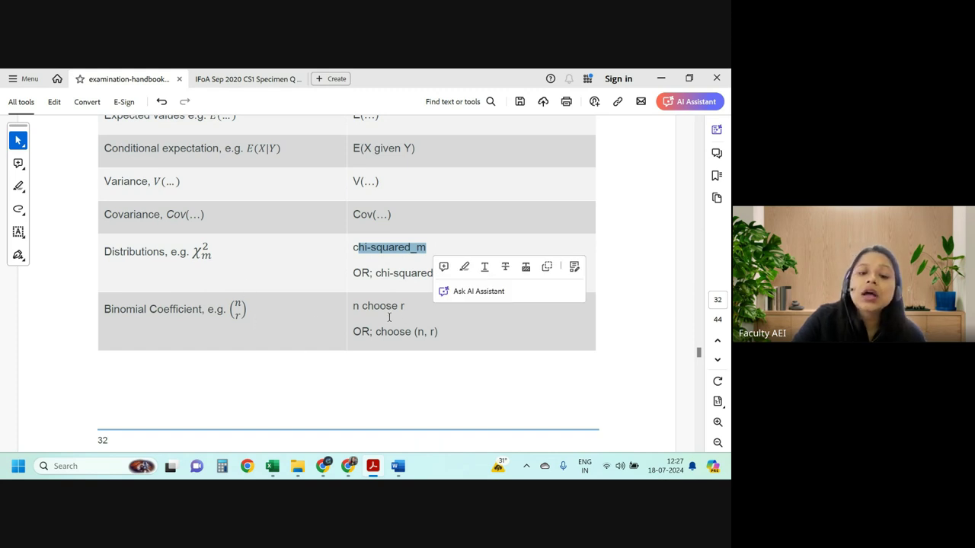
Check the binomial choose (n, r) notation in the examination handbook PDF, then return to Document1.
key("alt+Tab")
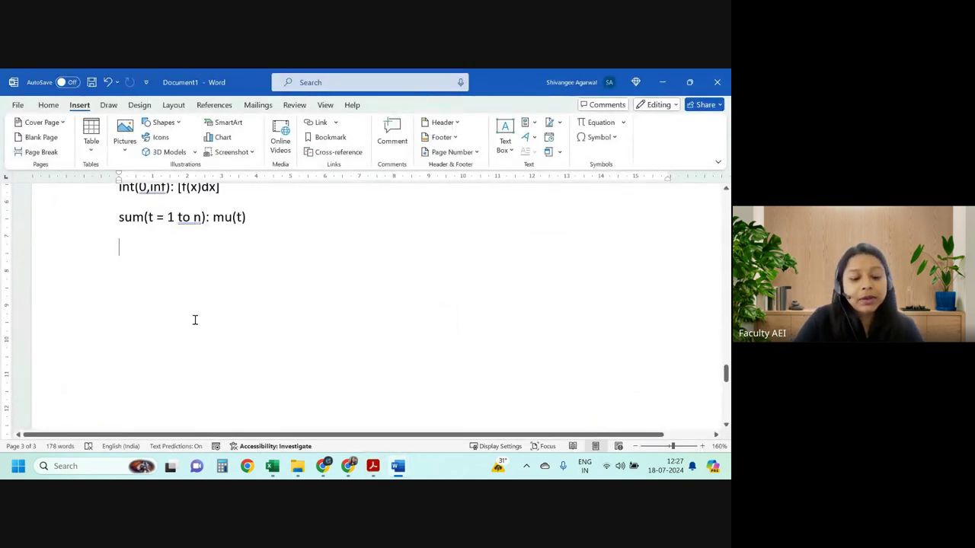
key("alt+Tab")
left_click_drag(375, 332, 440, 333)
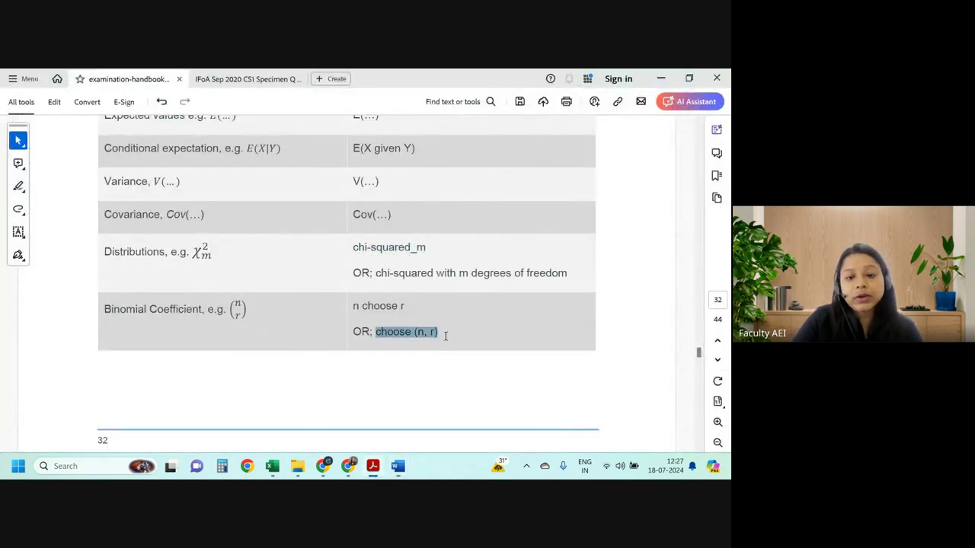
key("alt+Tab")
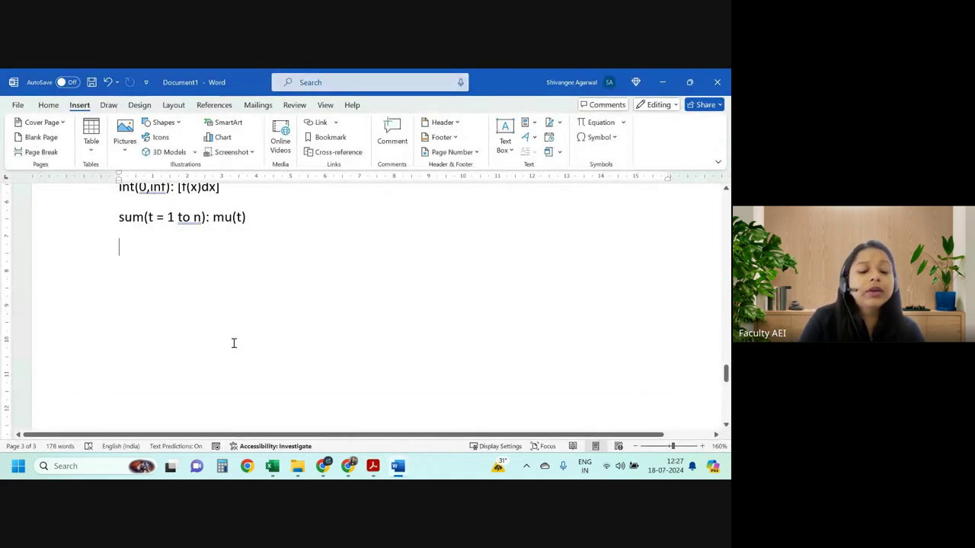
Type the nCr line on the equations page and start a new line with C.
type("nCr")
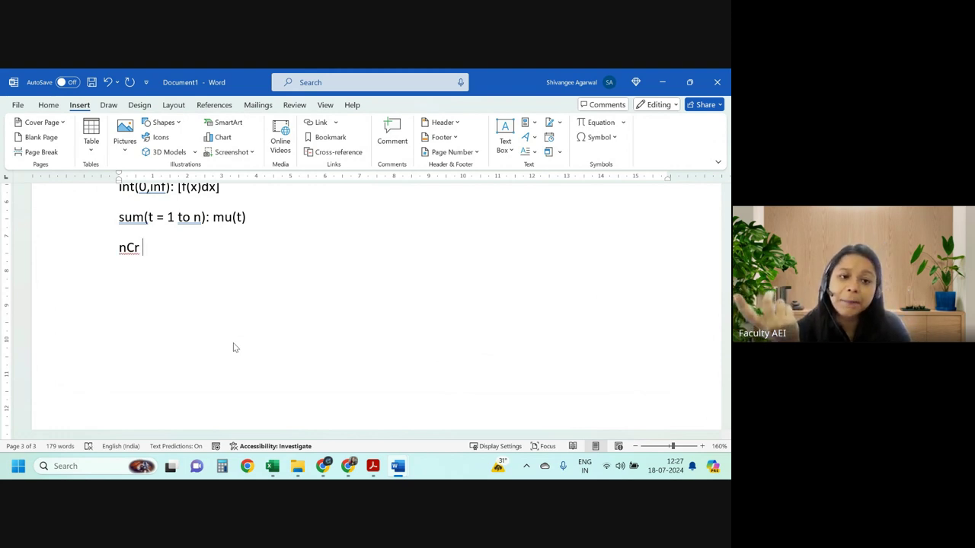
key("Return")
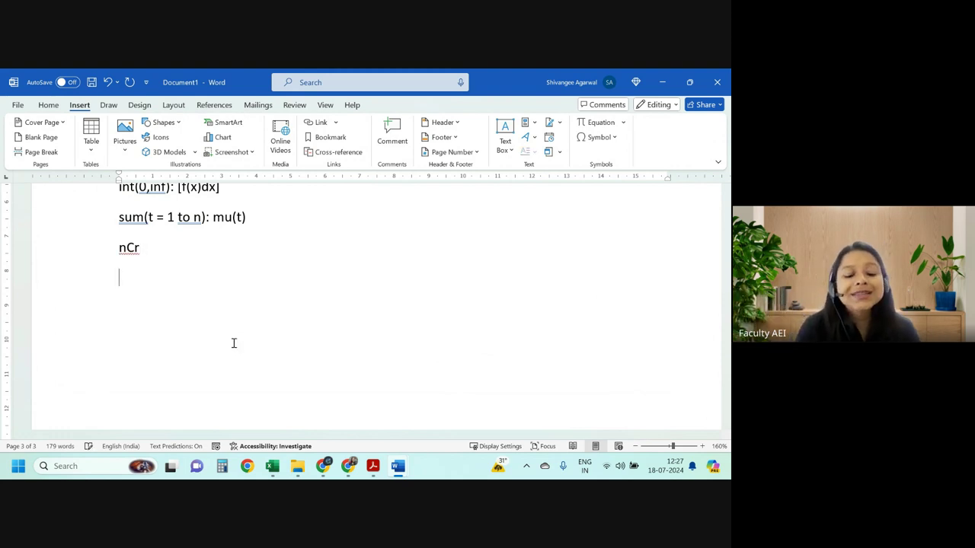
type("C")
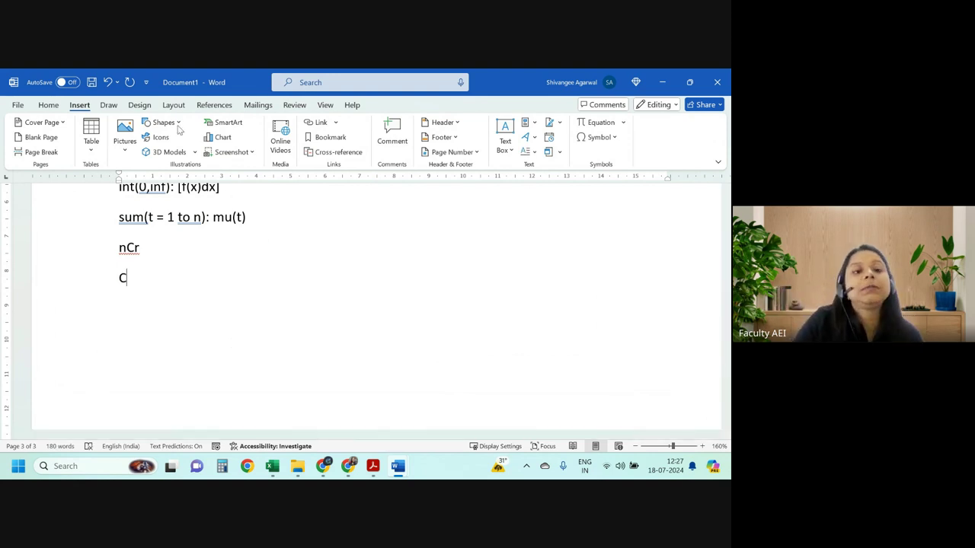
left_click(48, 106)
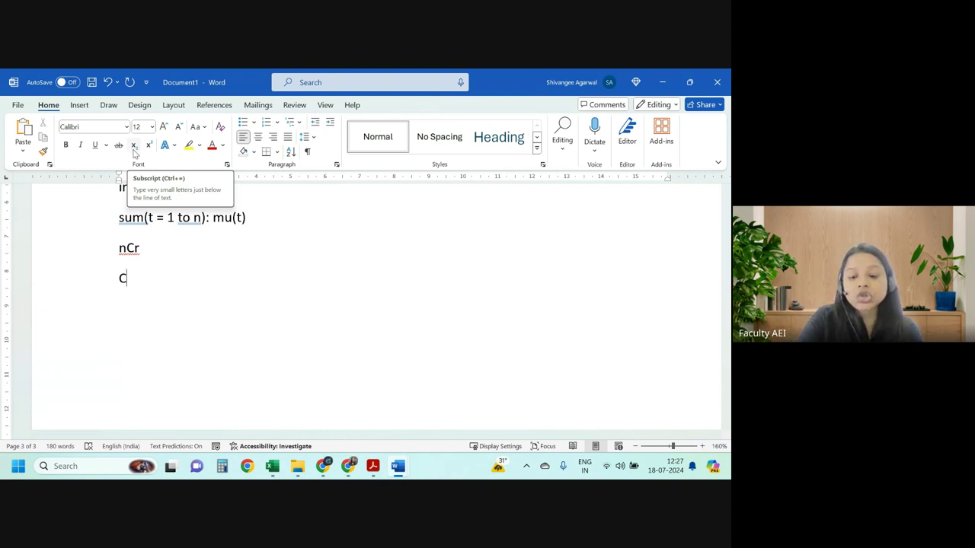
Format the new line as C with subscript r and superscript n.
left_click(134, 145)
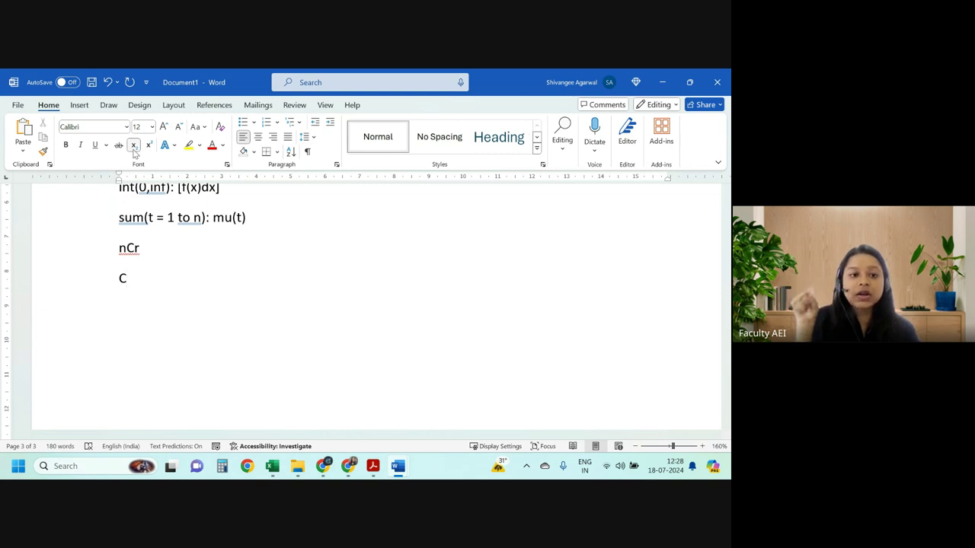
left_click(133, 146)
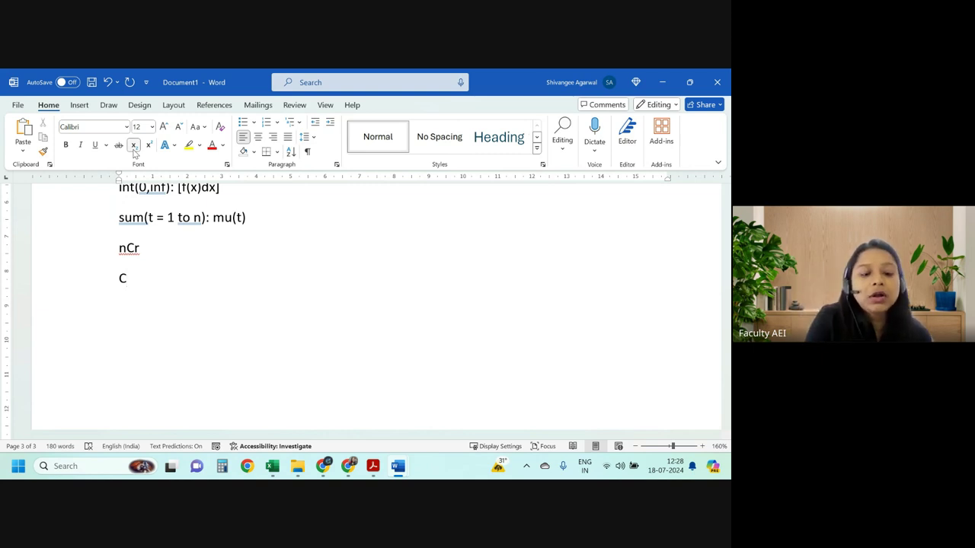
type("r")
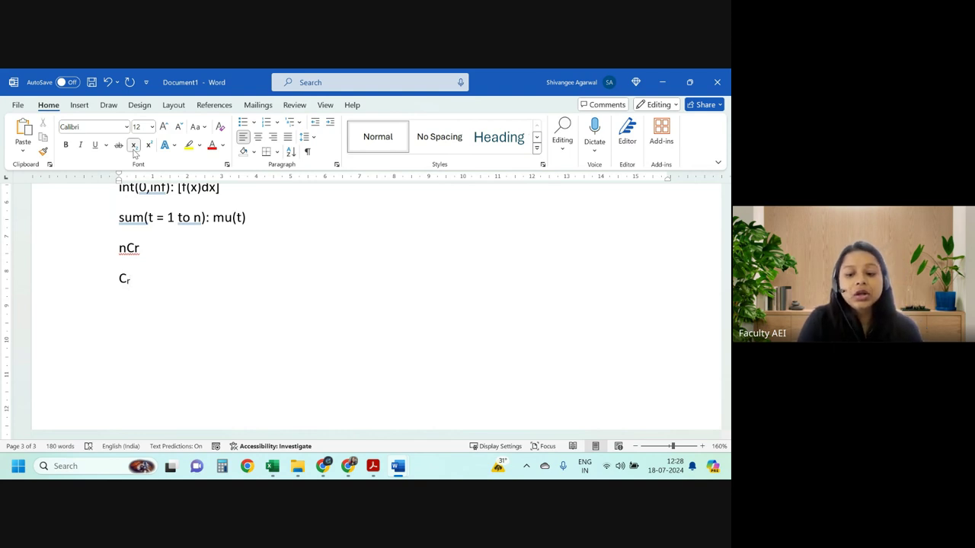
left_click(134, 147)
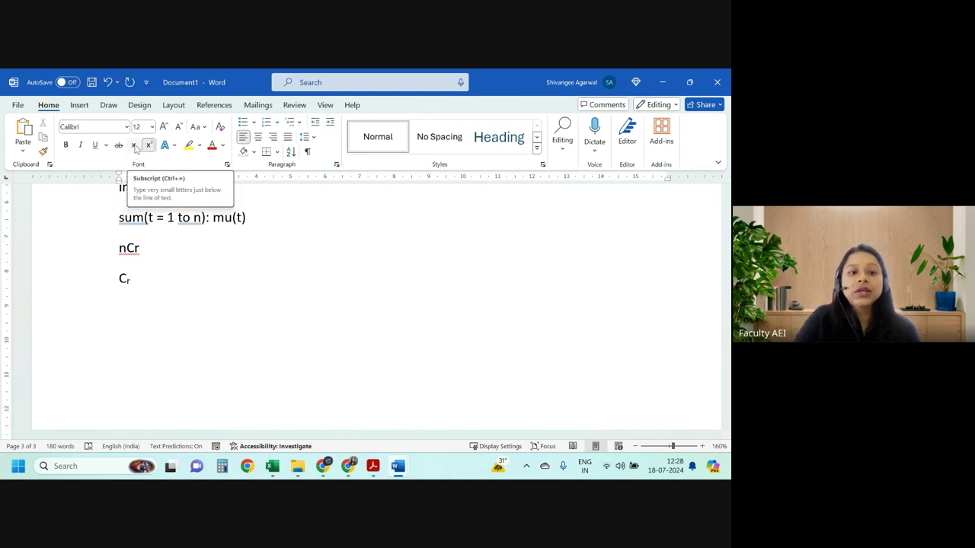
left_click(149, 145)
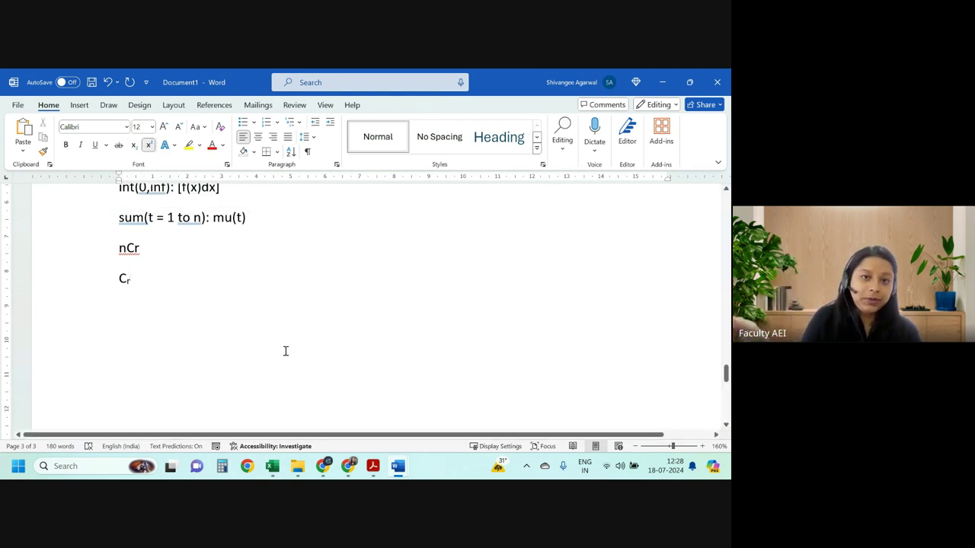
type("r")
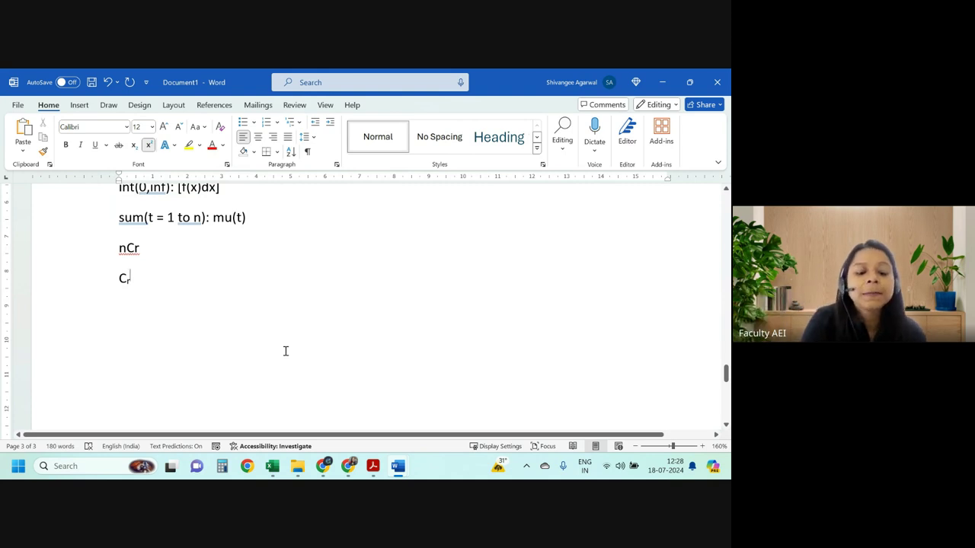
type("n")
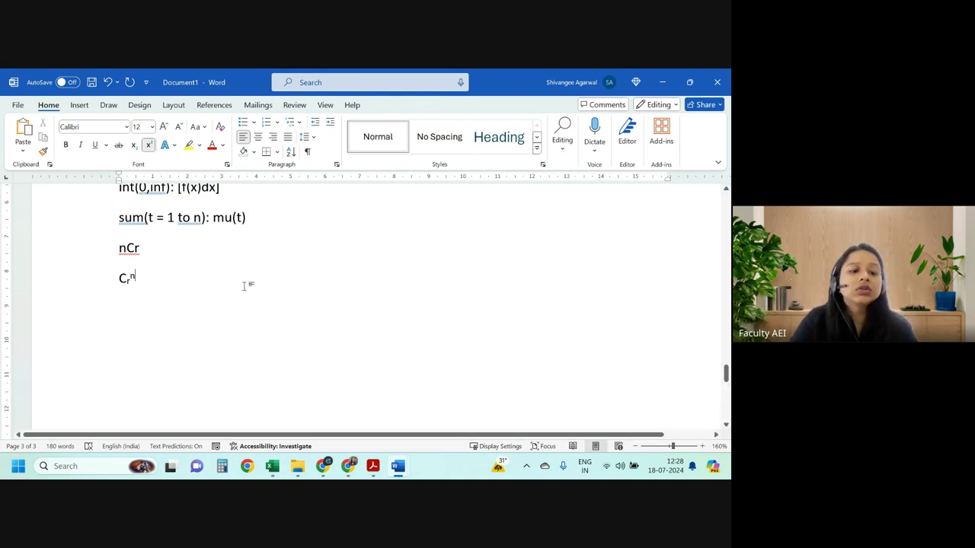
Compare the formatted C line with the nCr line, then switch to the handbook PDF.
left_click_drag(136, 278, 104, 278)
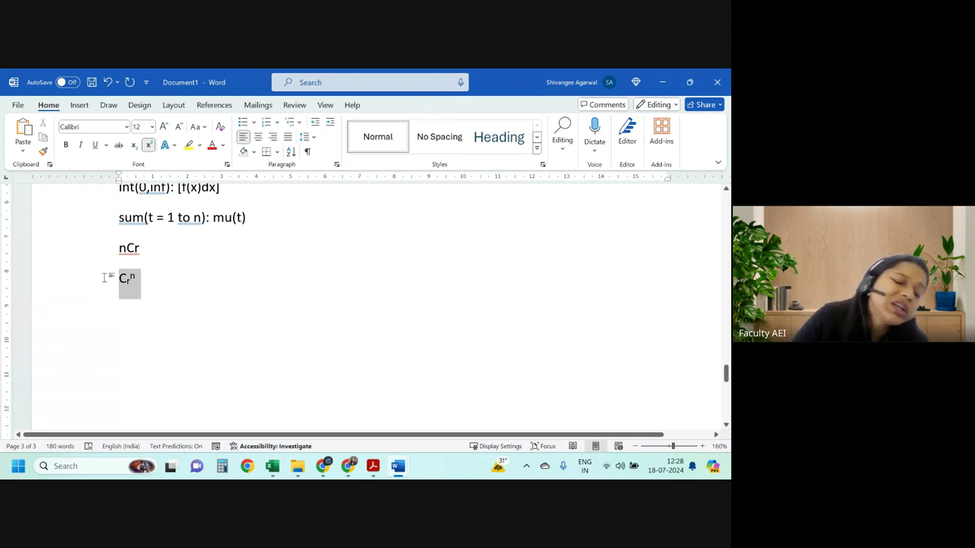
left_click(211, 310)
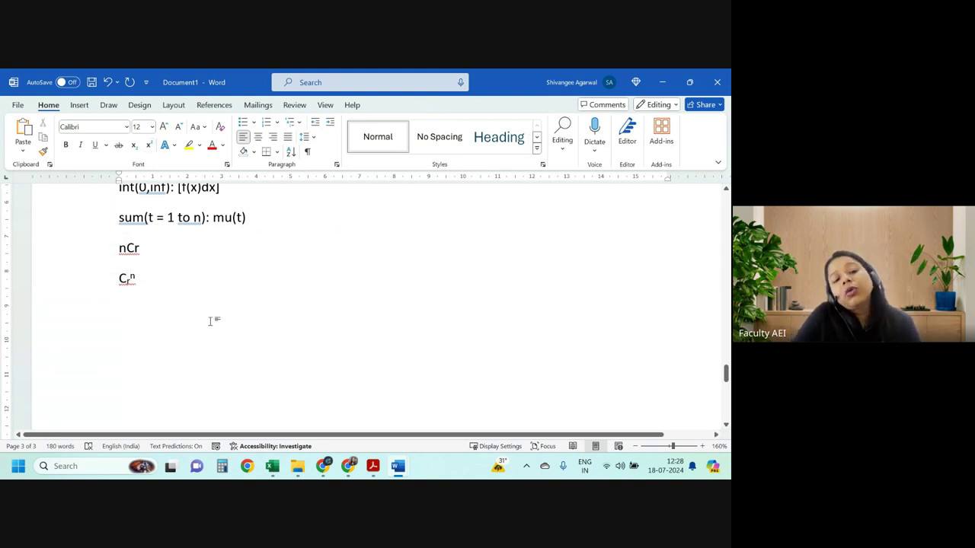
left_click(105, 249)
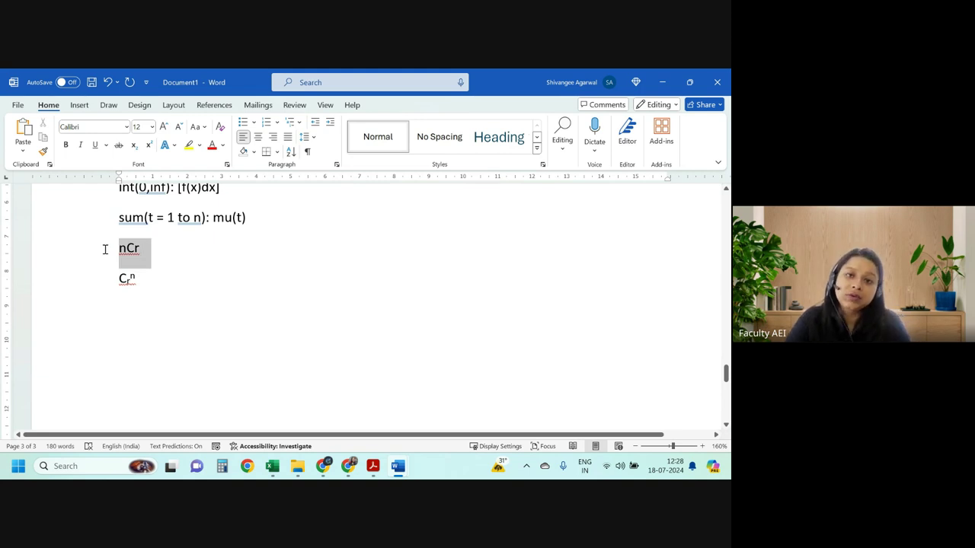
left_click(144, 303)
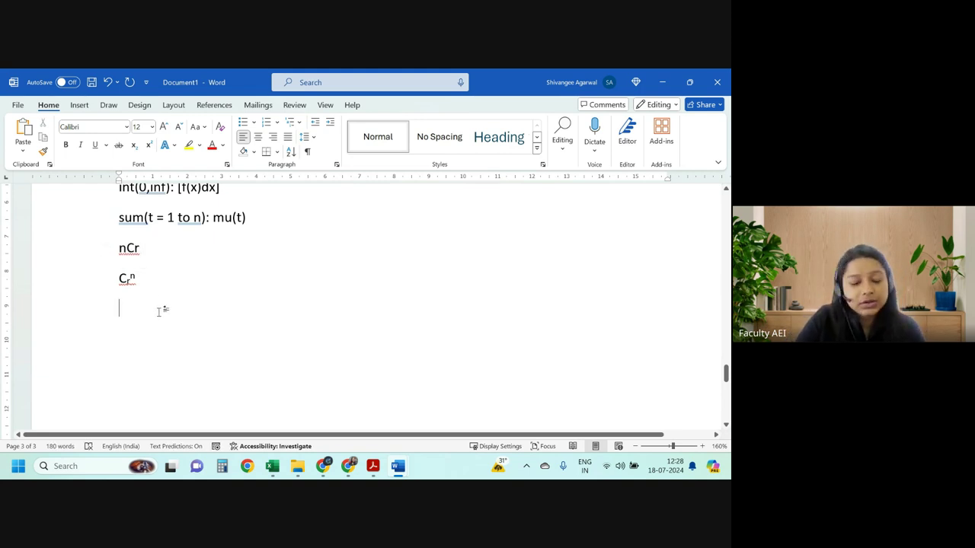
key("alt+Tab")
scroll(210, 295, "down", 2)
scroll(210, 295, "down", 3)
scroll(216, 296, "down", 2)
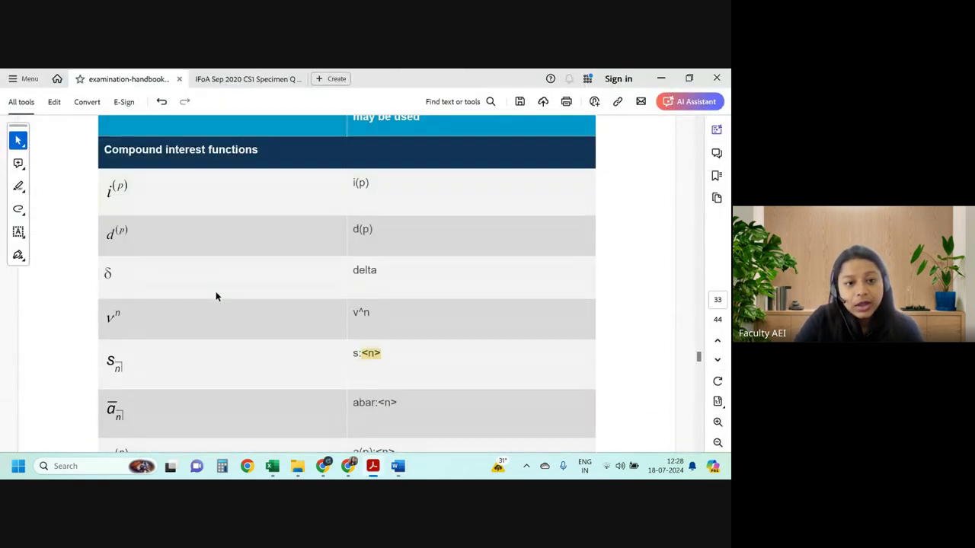
scroll(229, 290, "down", 5)
scroll(229, 290, "down", 5)
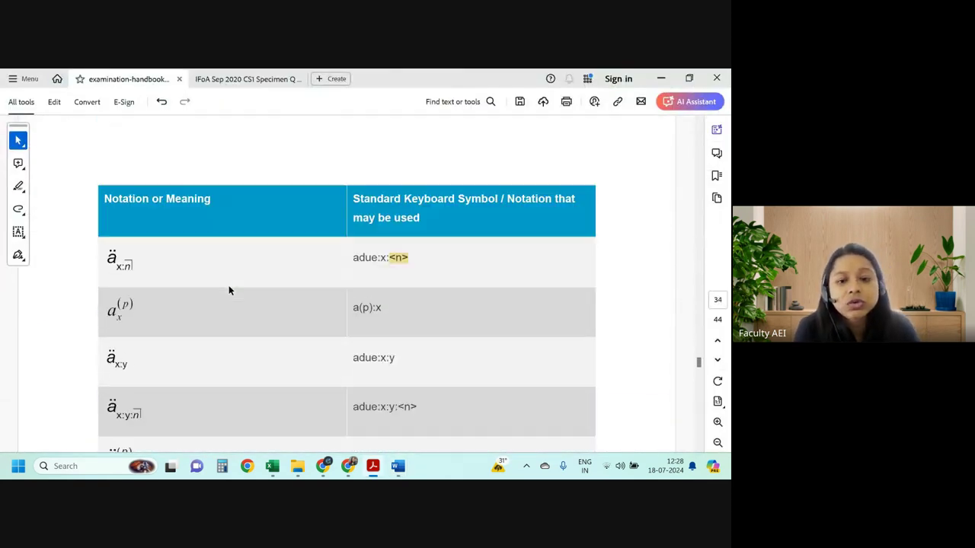
scroll(228, 290, "down", 5)
scroll(228, 290, "down", 5)
scroll(228, 290, "up", 5)
scroll(228, 290, "up", 5)
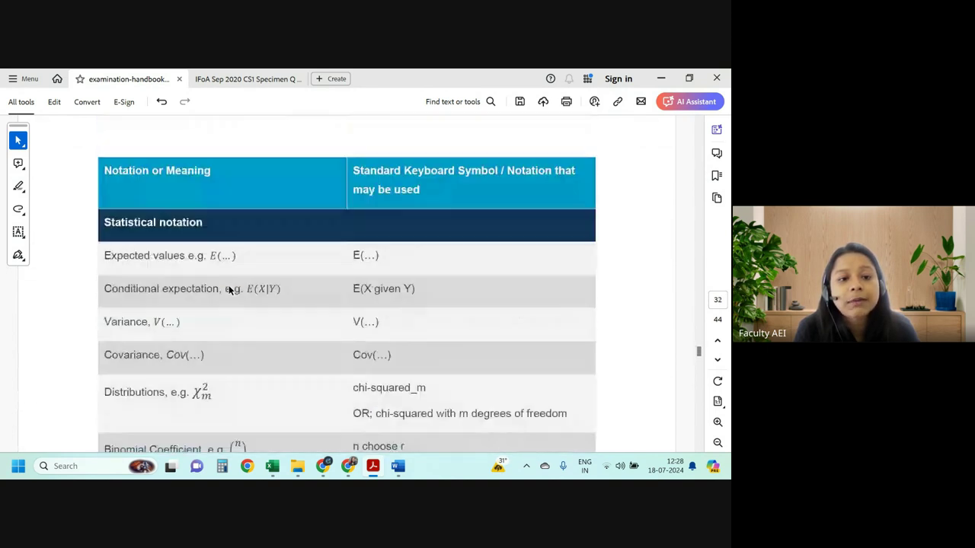
scroll(228, 290, "up", 3)
scroll(228, 290, "down", 3)
scroll(229, 290, "down", 3)
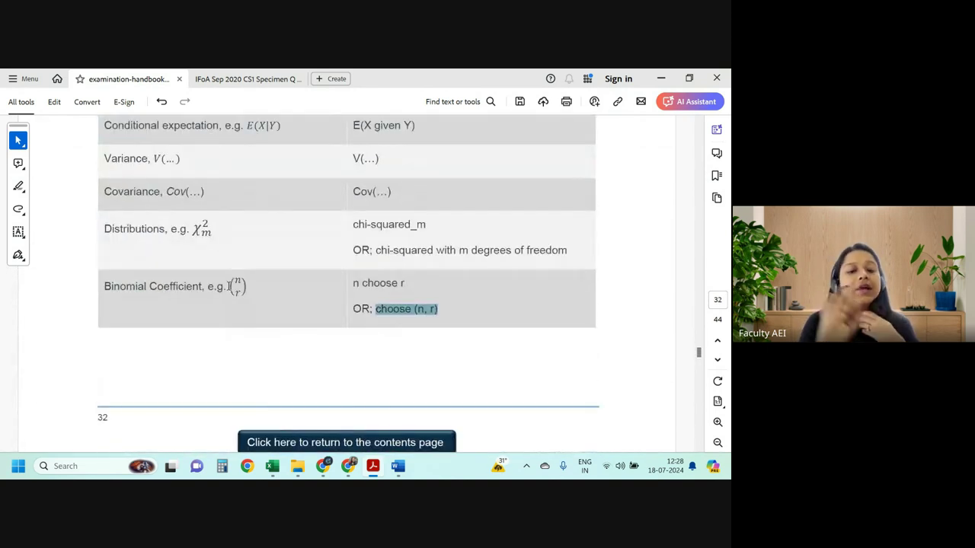
mouse_move(397, 466)
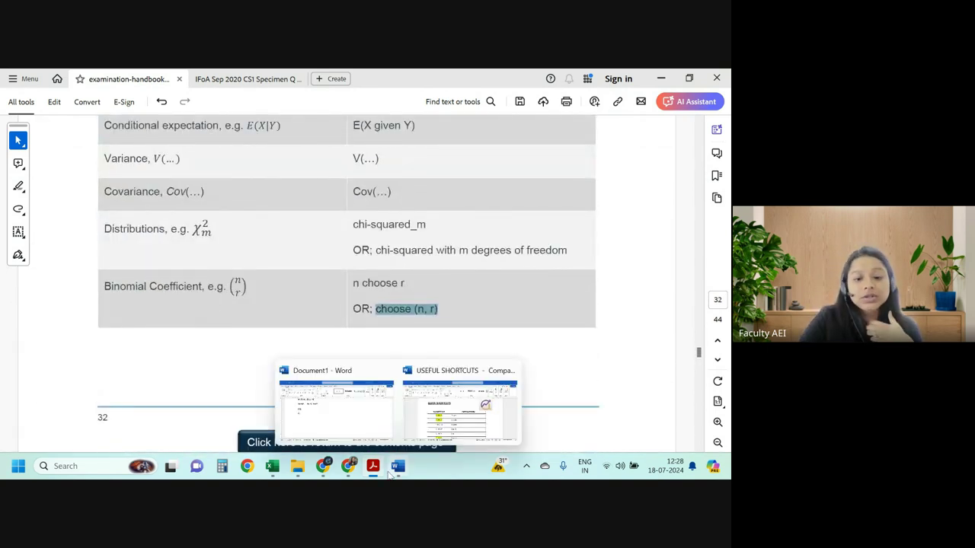
Open the USEFUL SHORTCUTS document and scroll through its QUICK SHORTCUTS table.
left_click(436, 408)
scroll(407, 312, "down", 1)
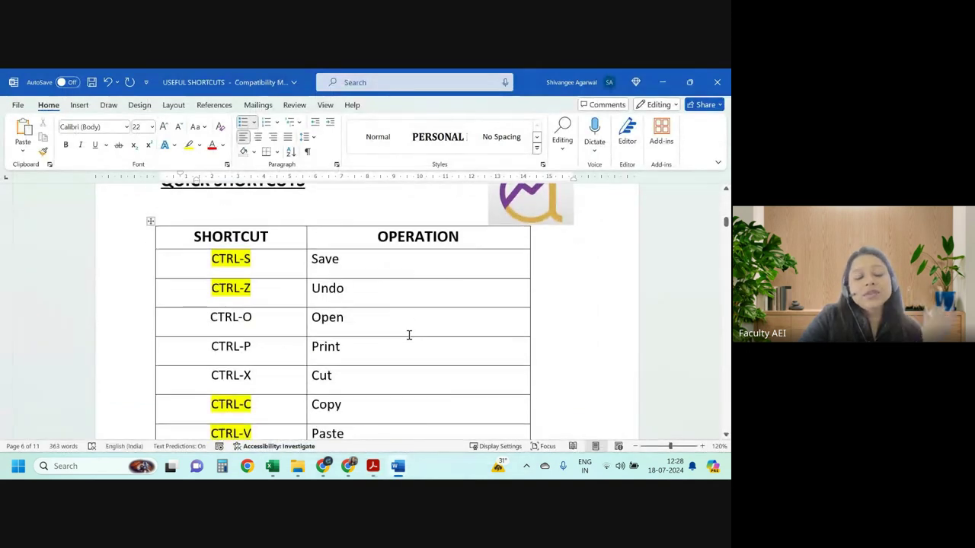
scroll(409, 338, "up", 2)
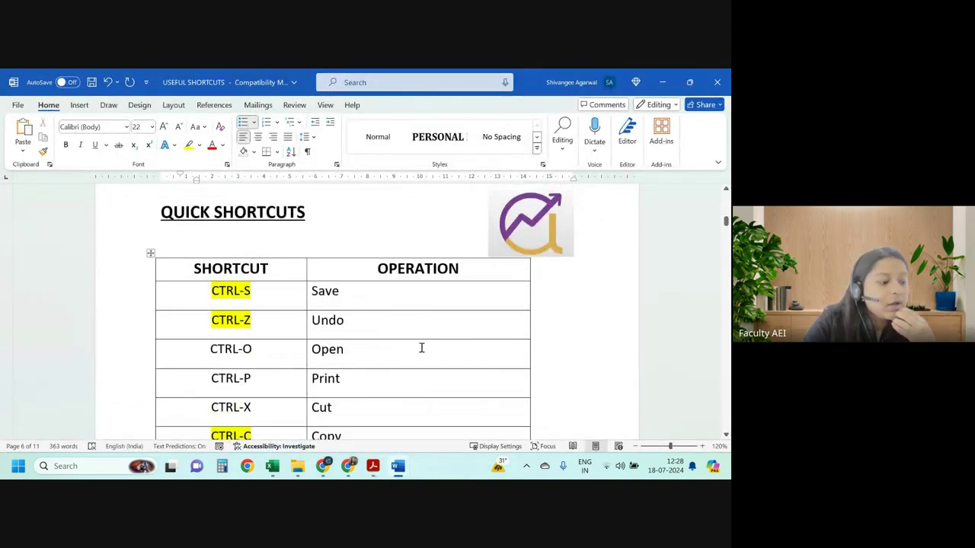
scroll(418, 320, "down", 1)
scroll(343, 266, "down", 1)
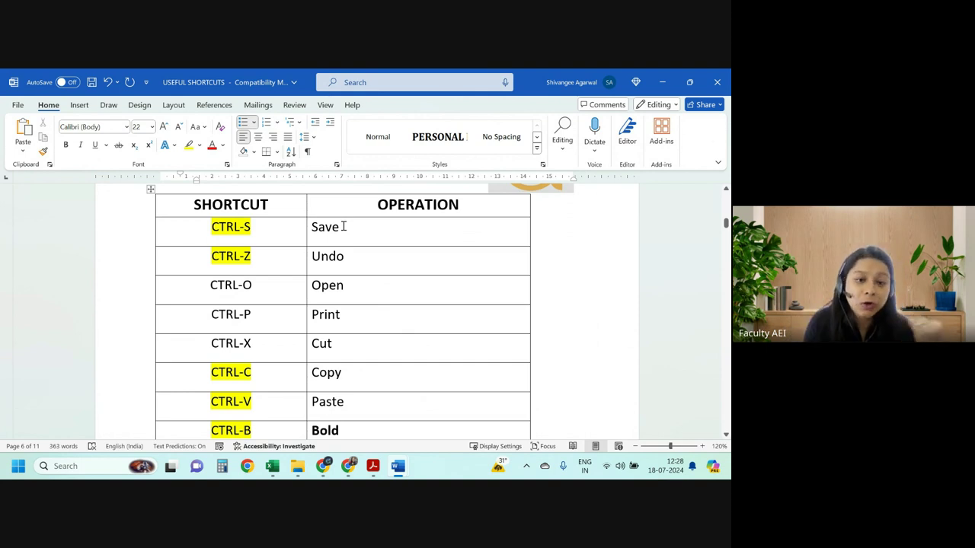
scroll(296, 259, "down", 1)
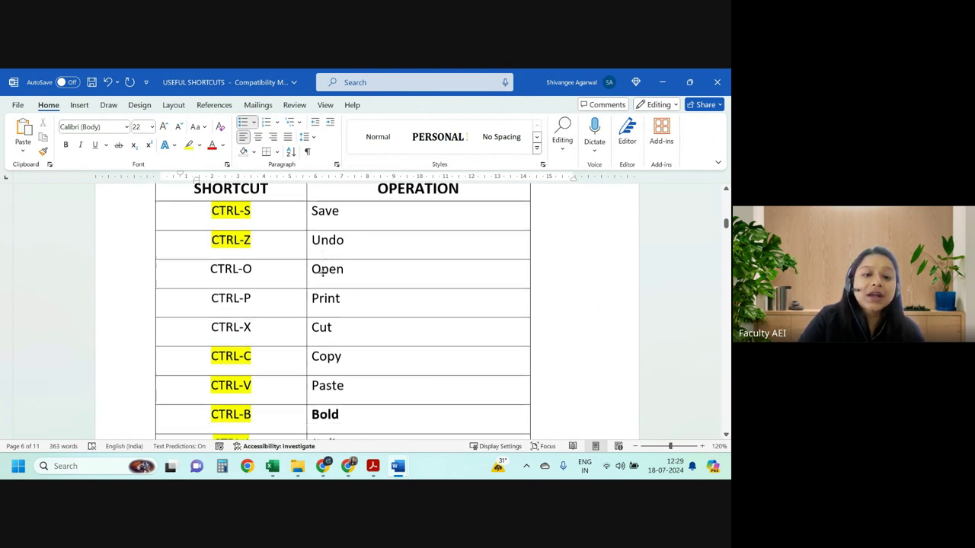
scroll(305, 267, "down", 2)
scroll(320, 312, "down", 2)
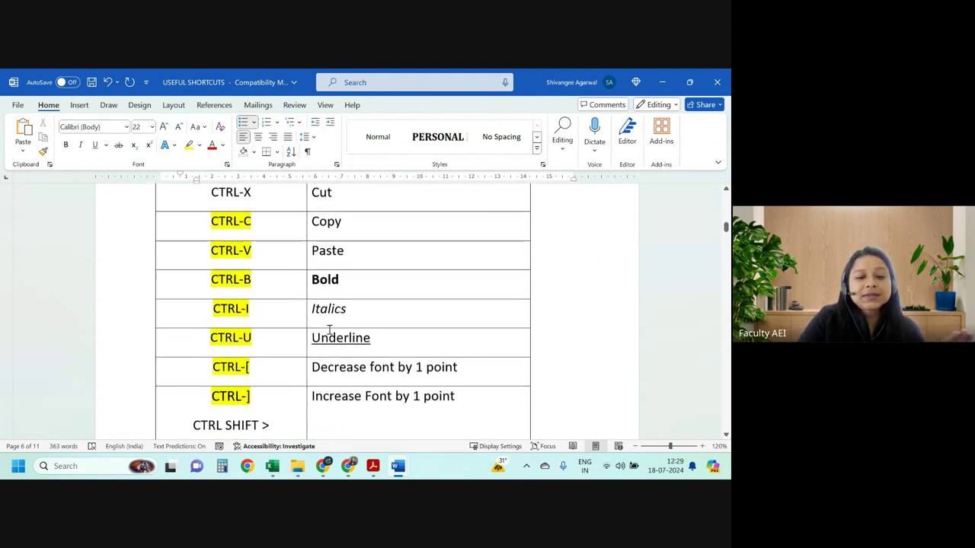
scroll(316, 320, "down", 1)
scroll(305, 316, "down", 2)
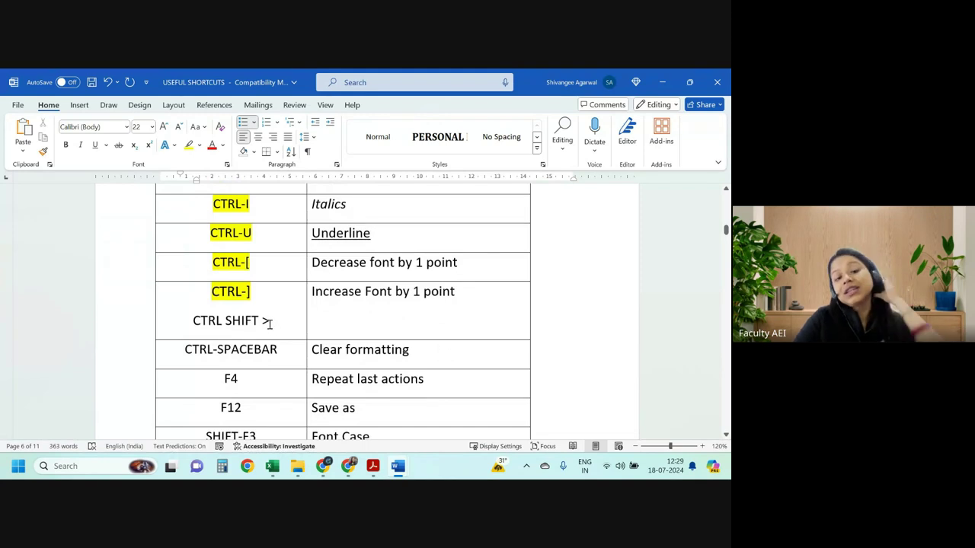
Resize the CTRL SHIFT > text using Ctrl+Shift+> / < and Ctrl+] / [.
left_click_drag(269, 324, 186, 324)
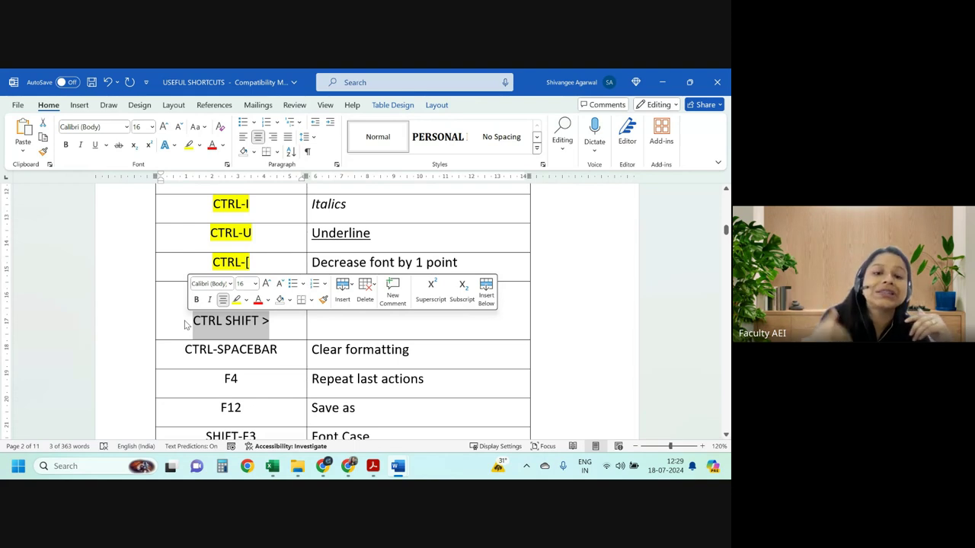
left_click(193, 332)
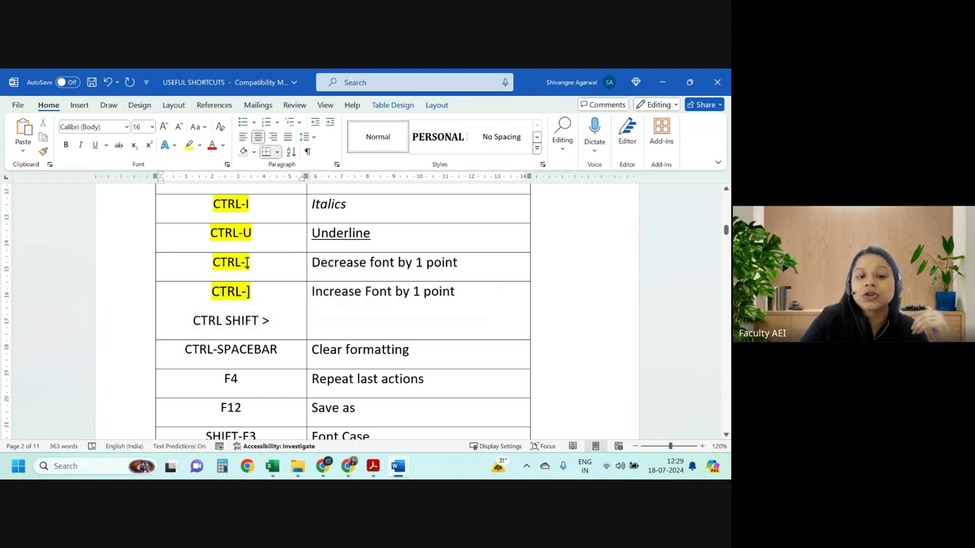
left_click_drag(247, 262, 213, 262)
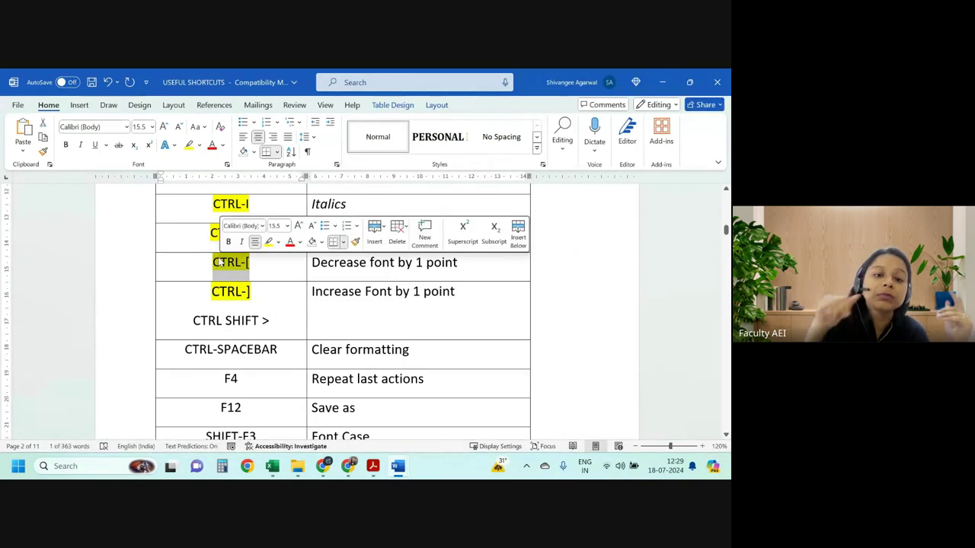
left_click_drag(259, 291, 192, 286)
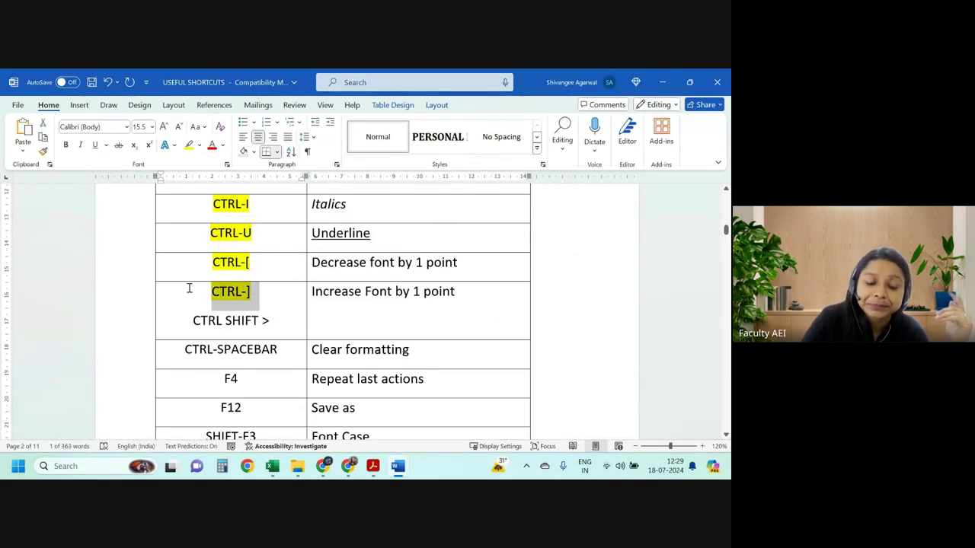
left_click_drag(270, 321, 190, 321)
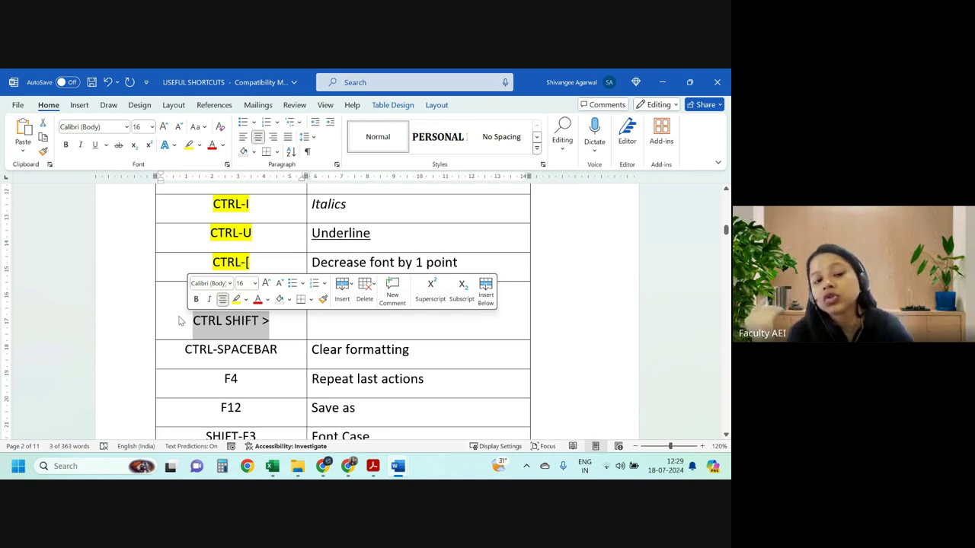
key("ctrl+shift+period")
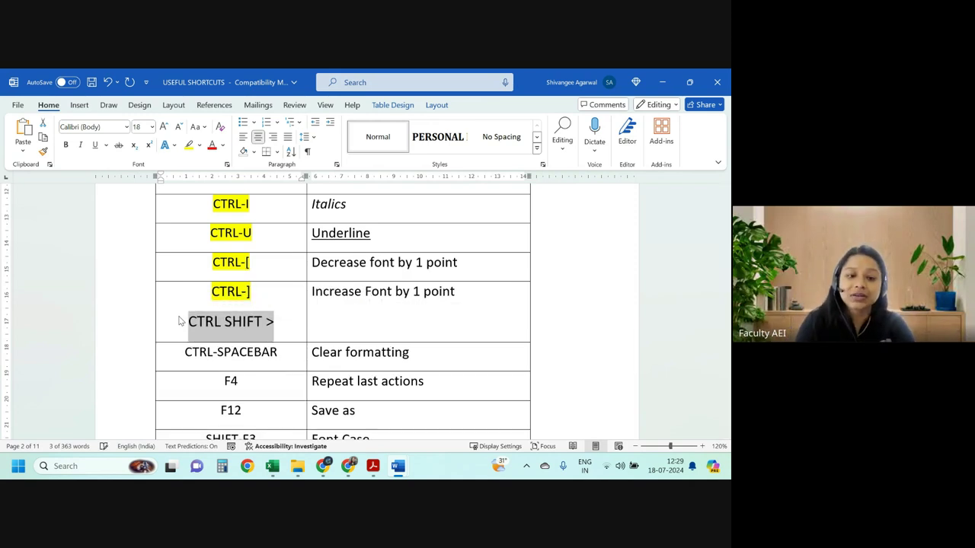
key("ctrl+shift+period")
key("ctrl+shift+period")
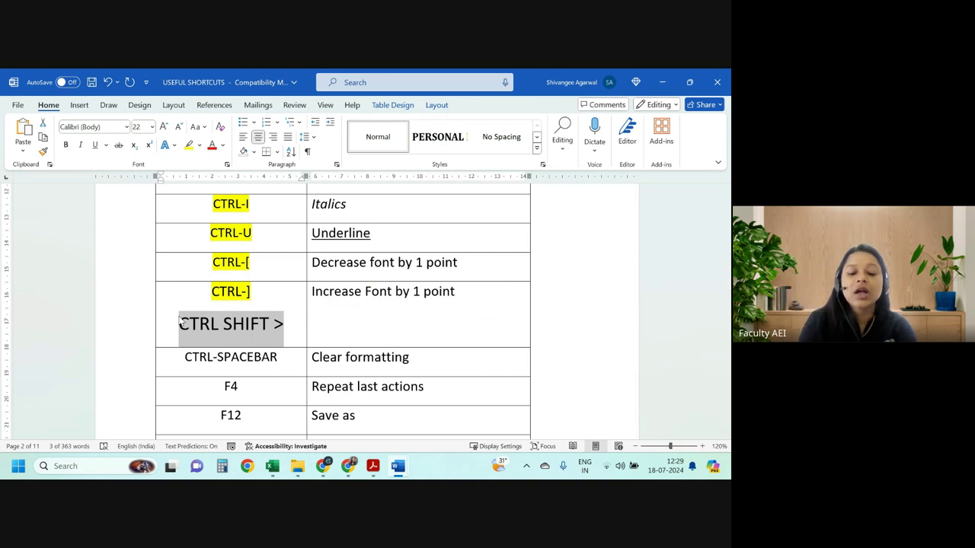
key("ctrl+shift+comma")
key("ctrl+shift+comma")
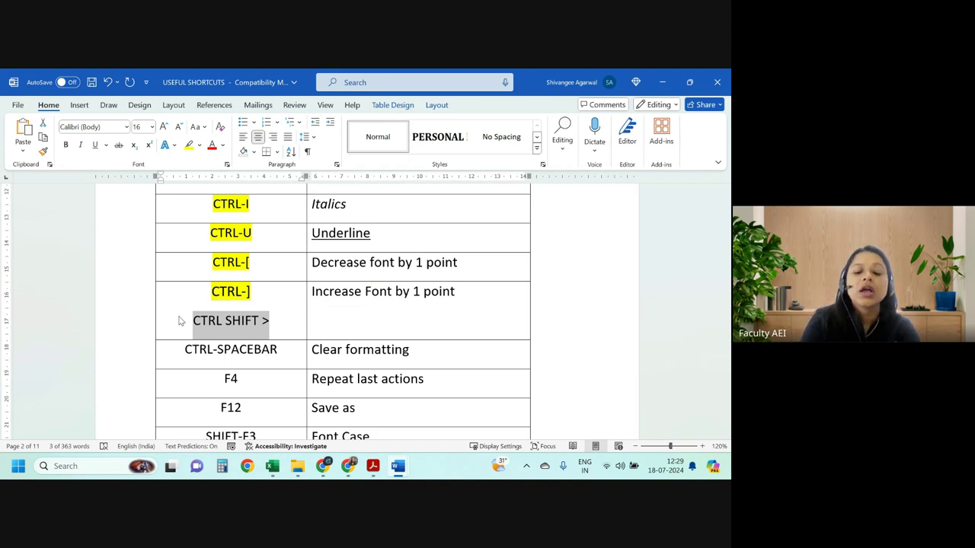
key("ctrl+bracketright")
key("ctrl+bracketright")
key("ctrl+bracketright")
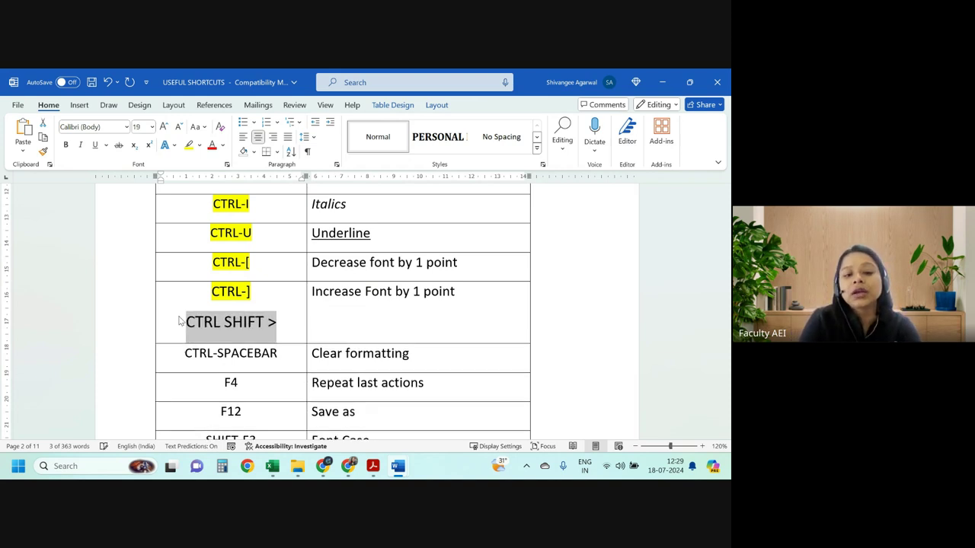
key("ctrl+bracketleft")
key("ctrl+bracketleft")
key("ctrl+shift+period")
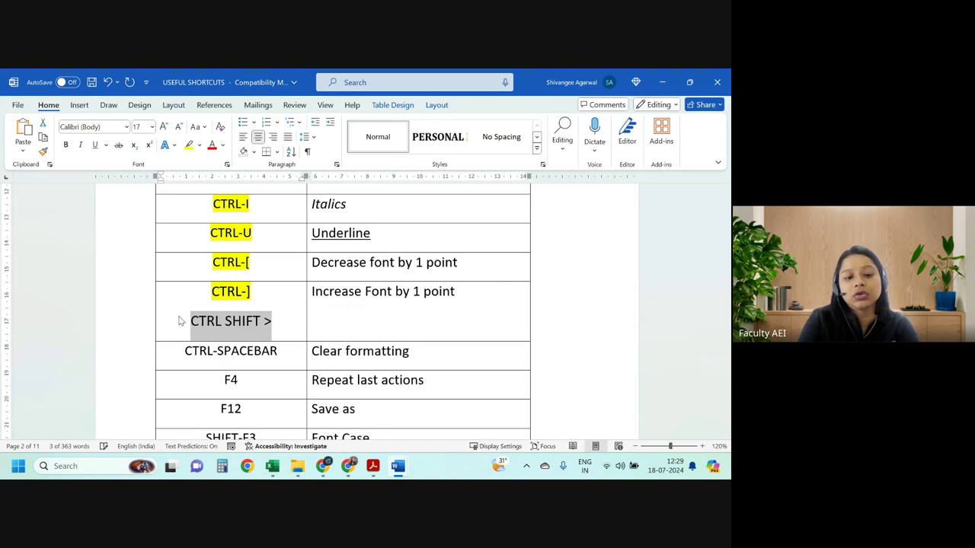
key("ctrl+shift+comma")
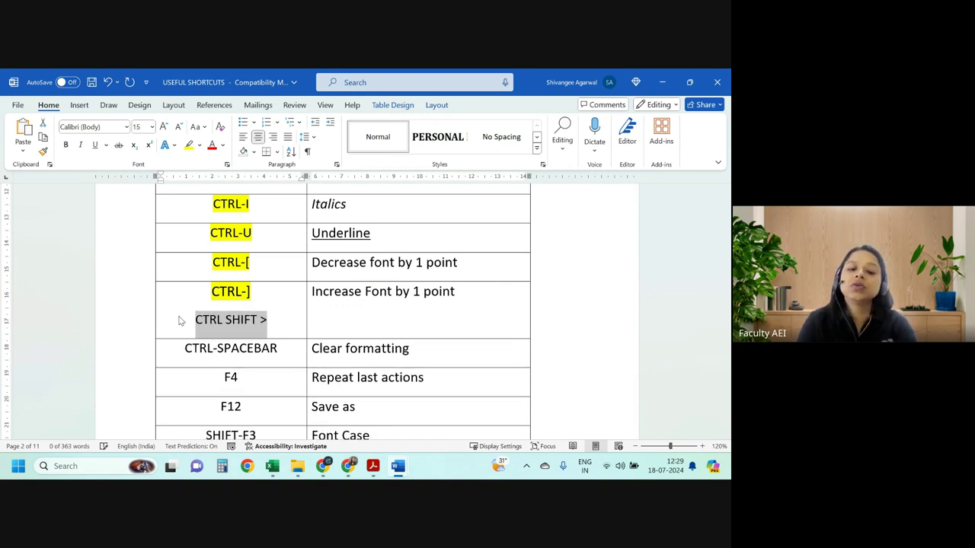
Place the cursor on the line just below the page-3 shortcut table.
scroll(221, 322, "down", 2)
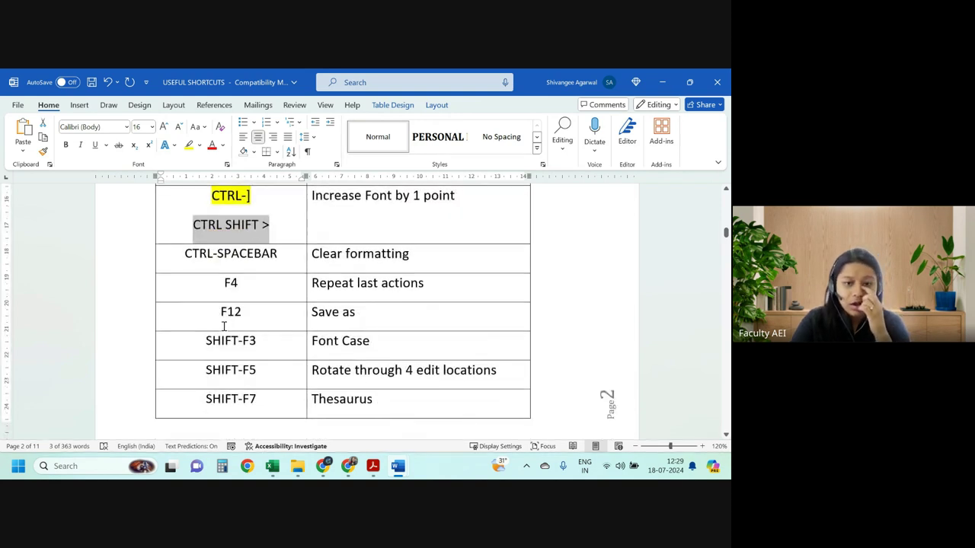
scroll(279, 328, "down", 2)
scroll(282, 330, "down", 2)
scroll(281, 331, "down", 2)
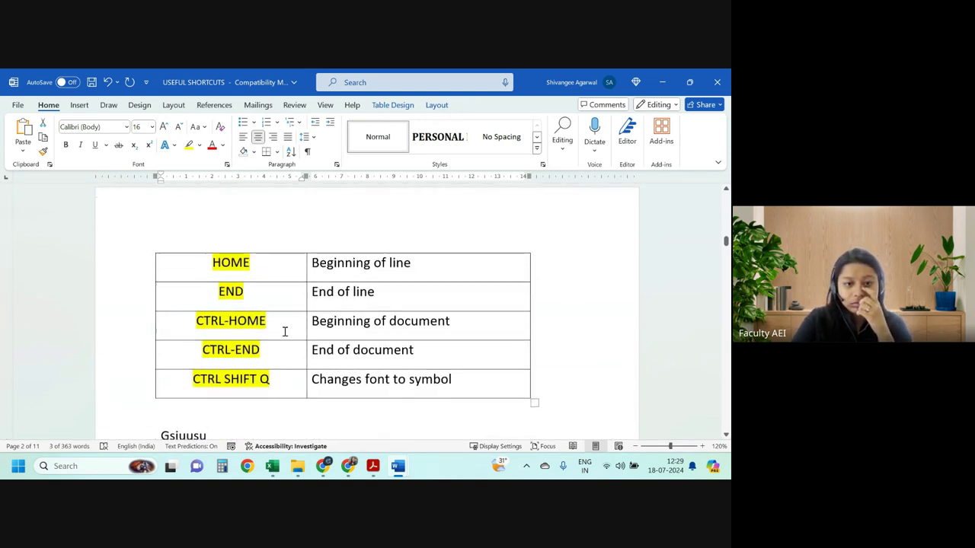
scroll(249, 335, "down", 2)
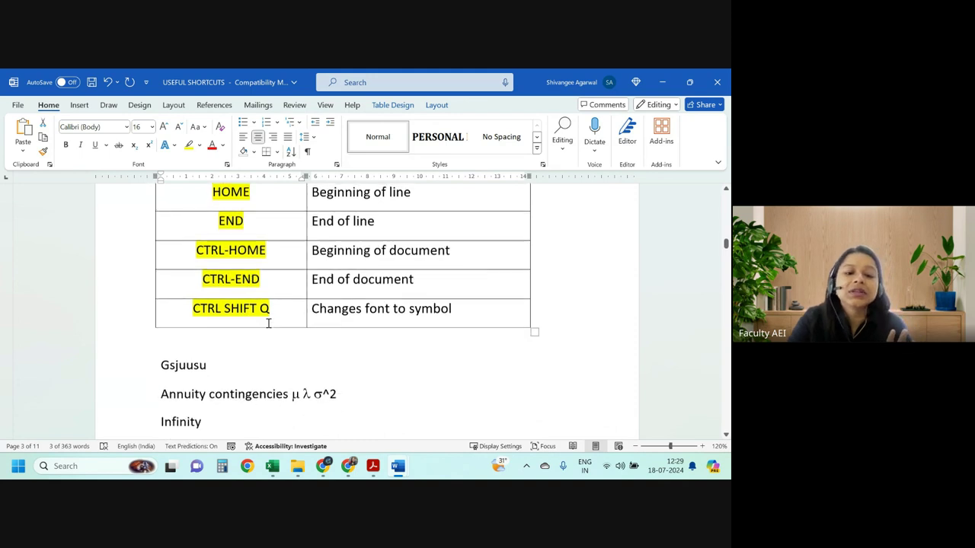
left_click(185, 284)
scroll(224, 315, "down", 2)
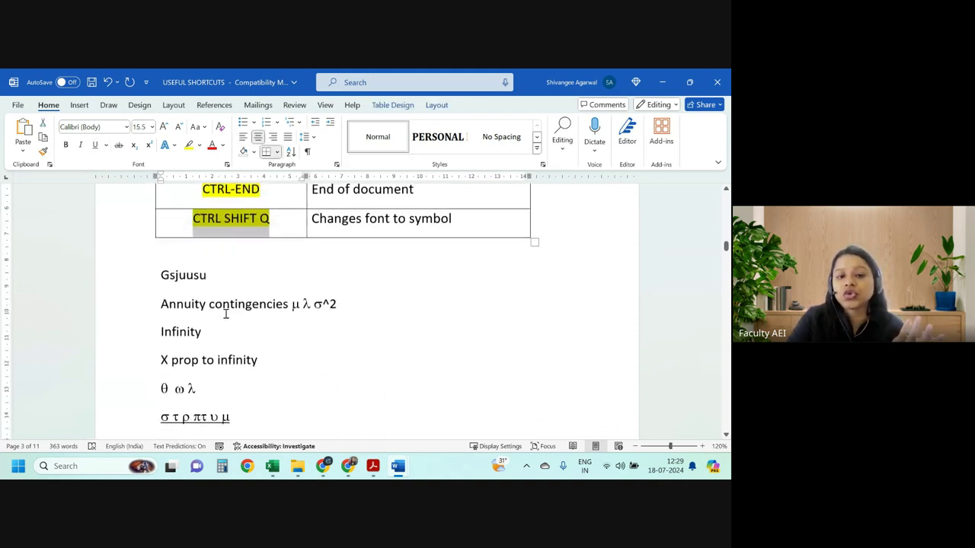
scroll(235, 302, "up", 1)
left_click(238, 287)
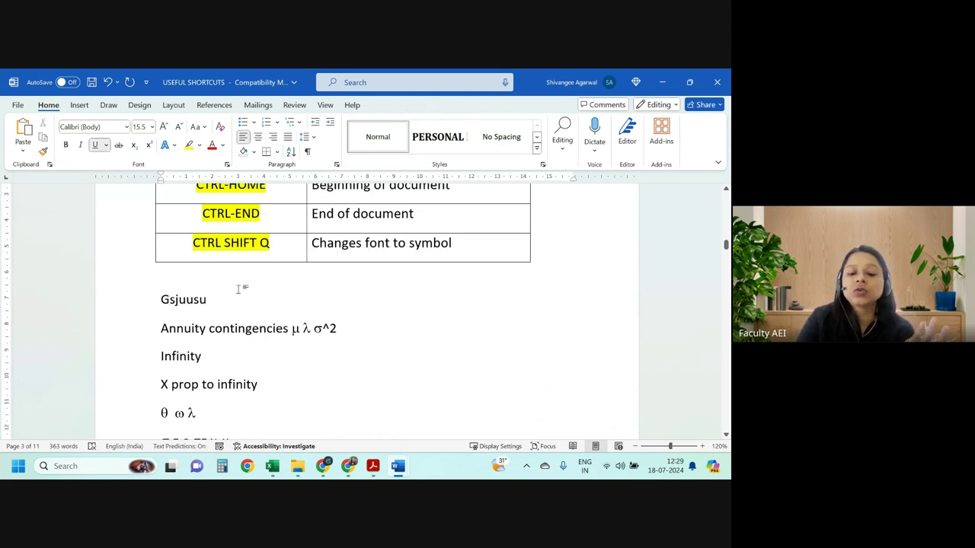
Add a non-underlined 'Typing' line below the table, then switch to the Symbol font with Ctrl+Shift+Q.
key("Return")
key("Return")
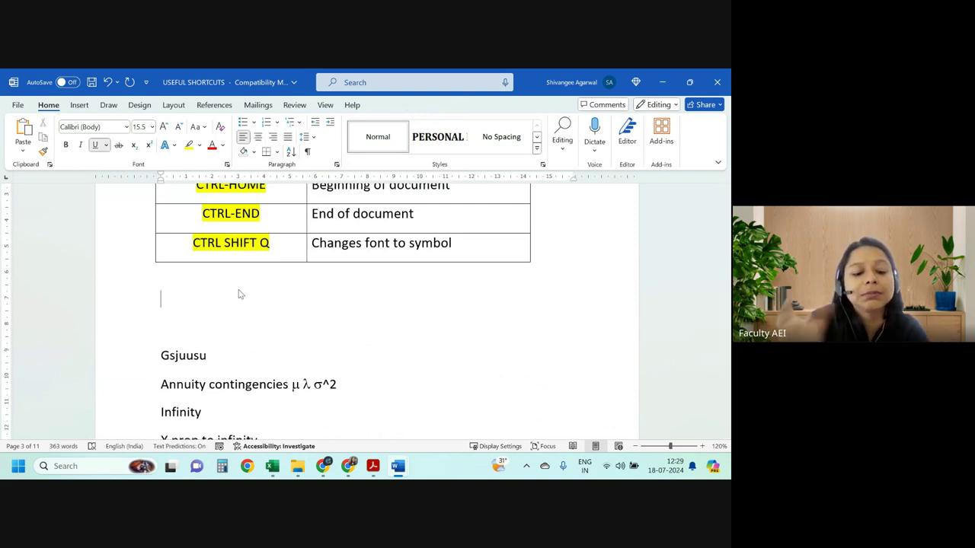
type("typing")
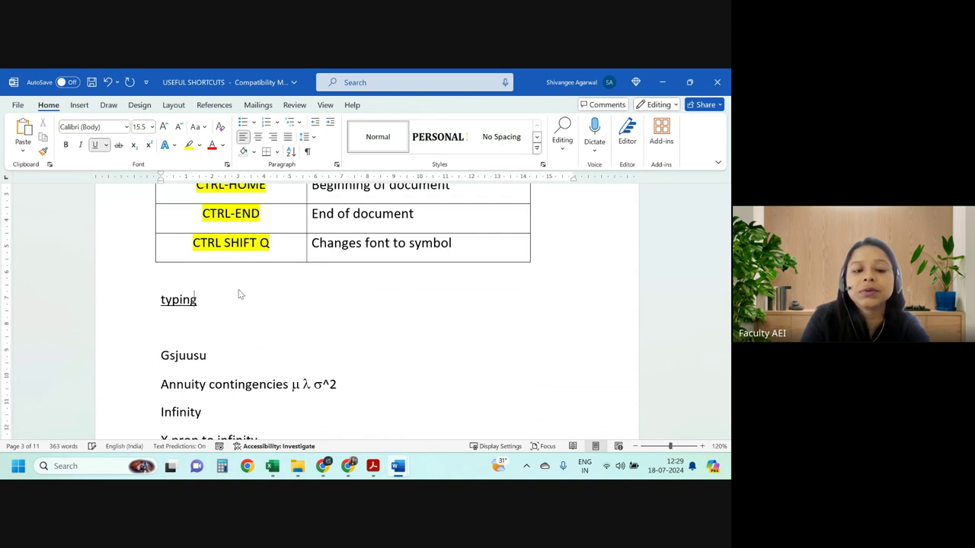
key("shift+Home")
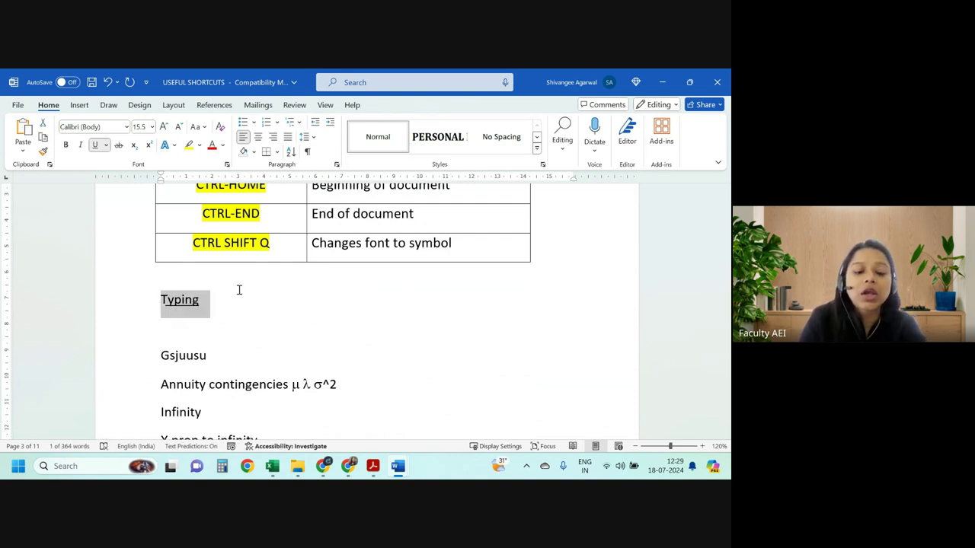
key("ctrl+u")
key("End")
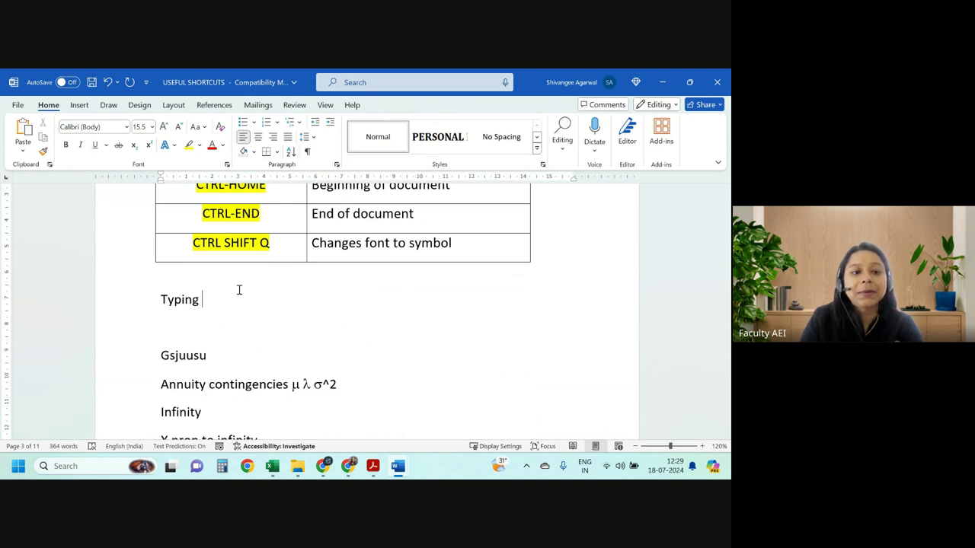
type("hhh")
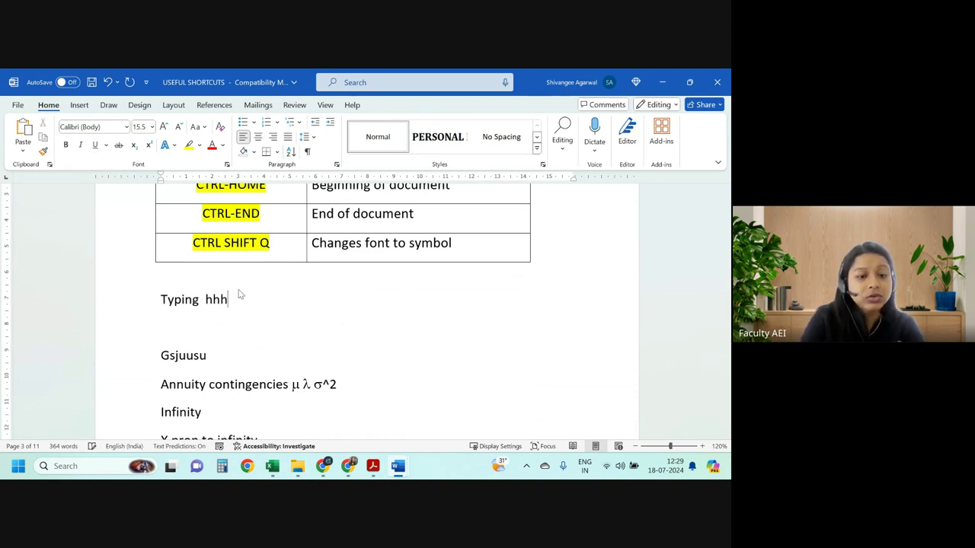
key("BackSpace")
key("BackSpace")
key("BackSpace")
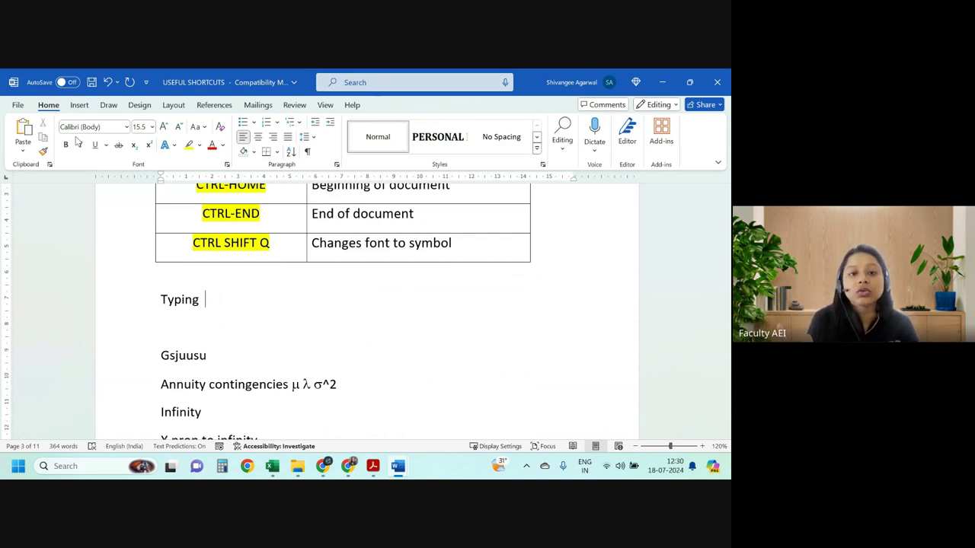
key("ctrl+shift+q")
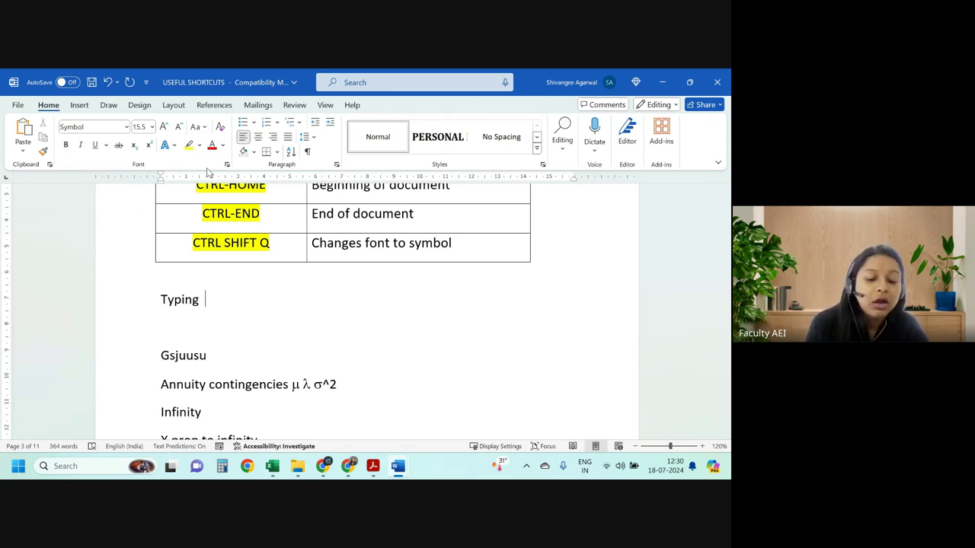
Type μ and σ^2 on the Typing line using the Symbol font.
type("m")
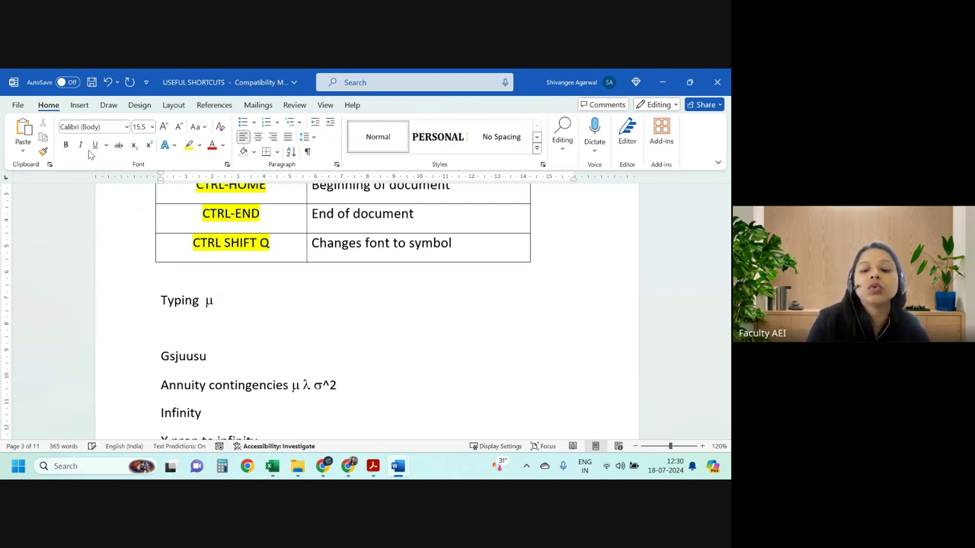
type(" =")
key("BackSpace")
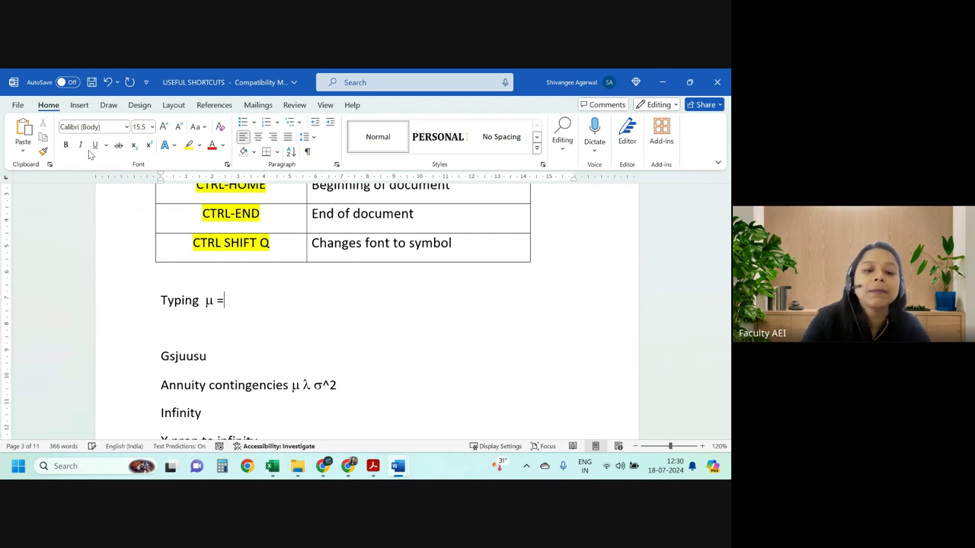
key("ctrl+shift+q")
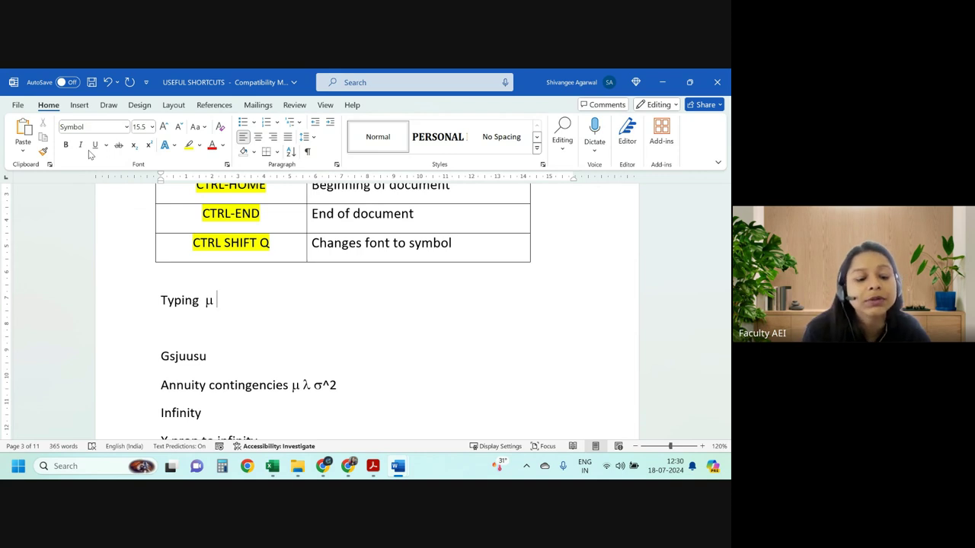
type("s")
key("ctrl+space")
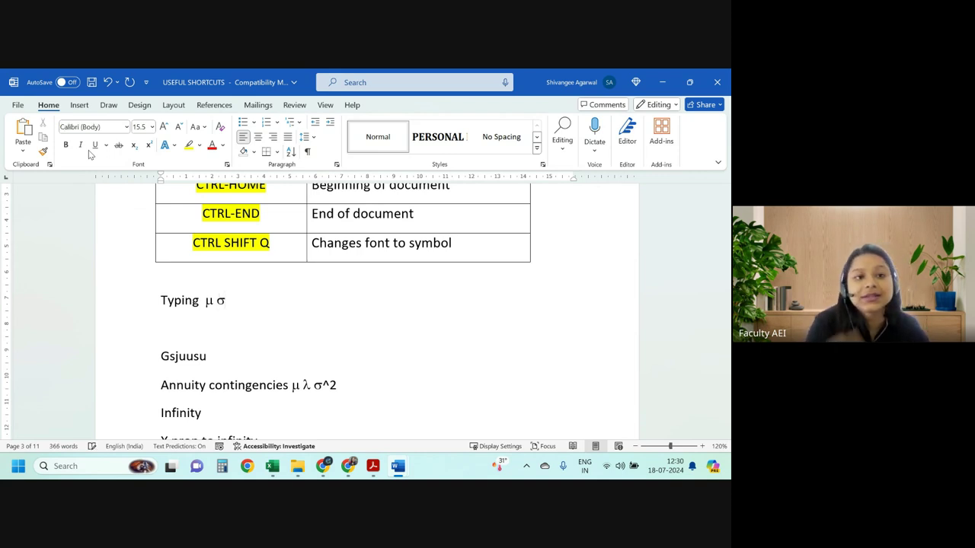
type("^")
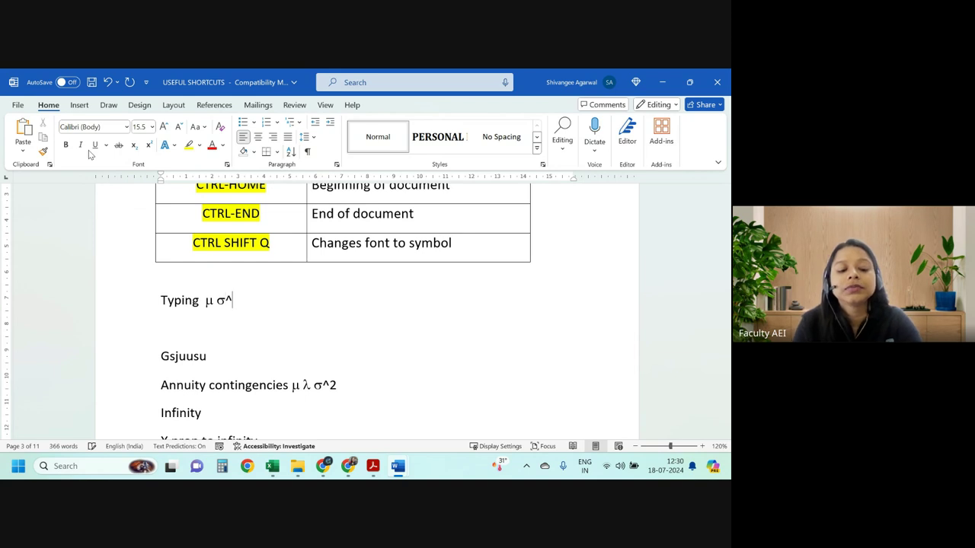
type("2")
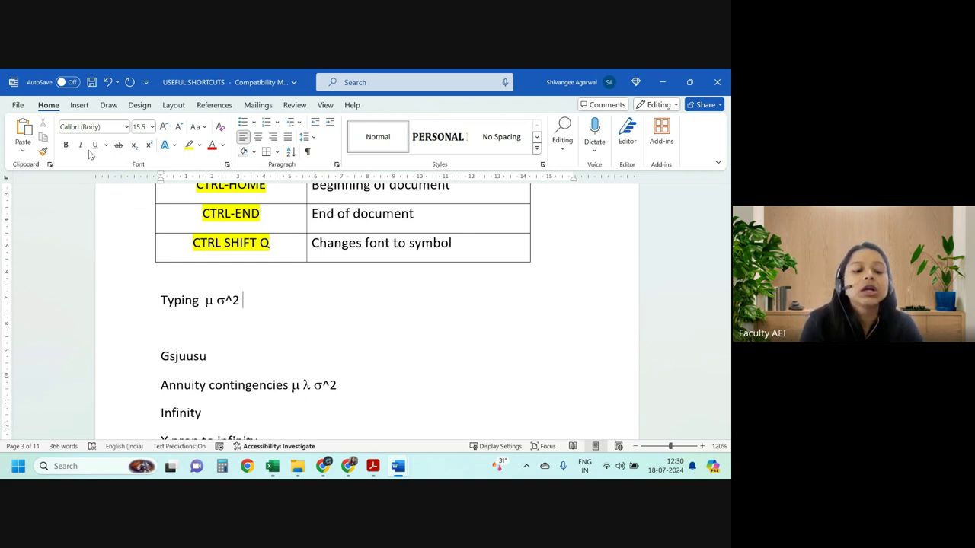
Add the Greek letters ρ, λ and θ via Ctrl+Shift+Q.
key("ctrl+shift+q")
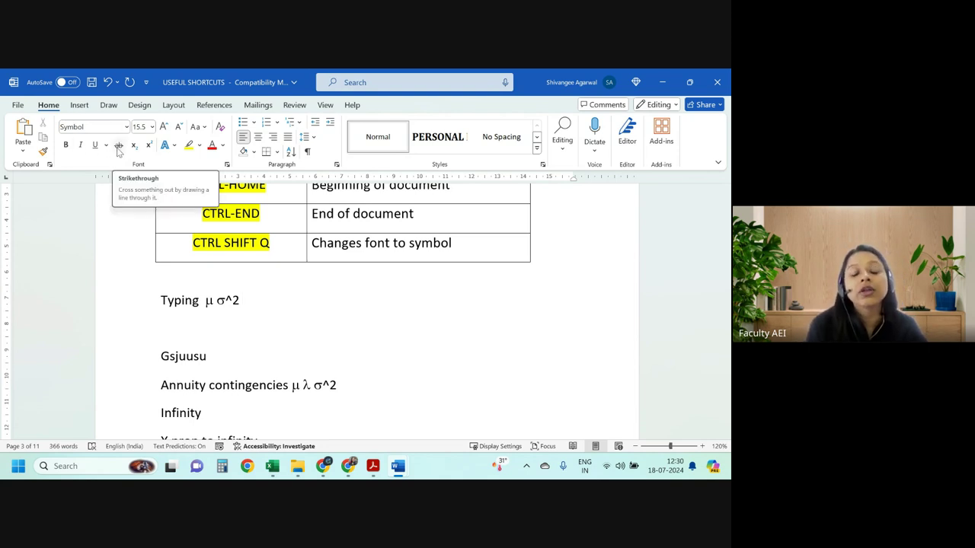
type("r")
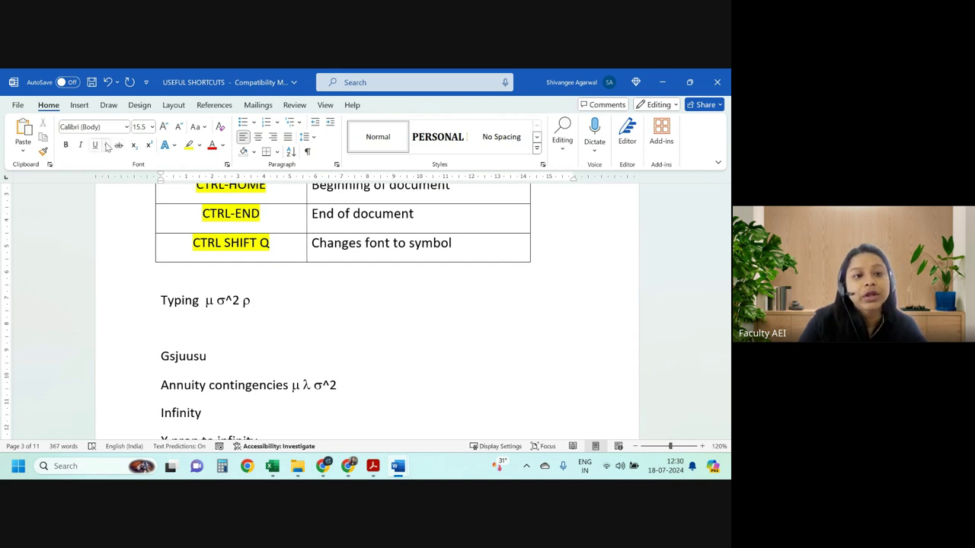
key("ctrl+shift+q")
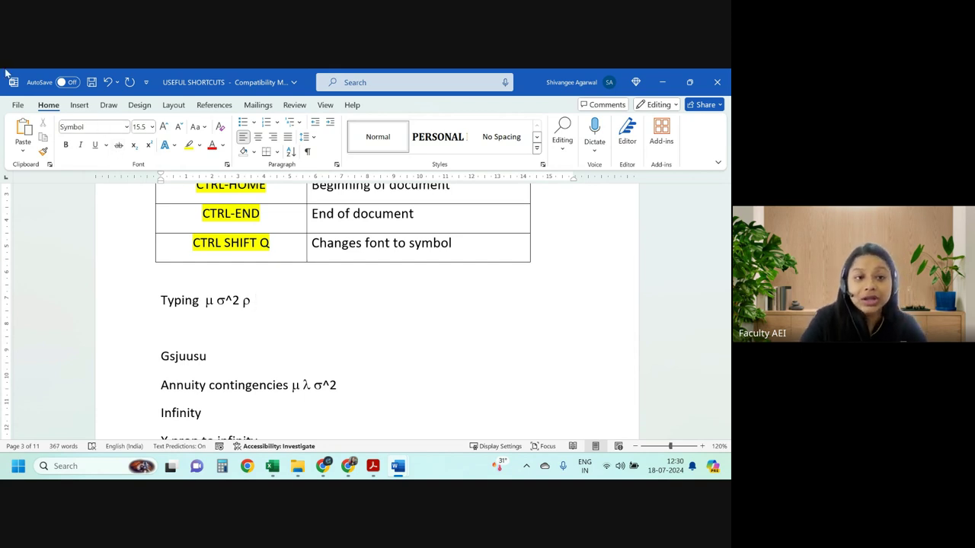
type("l")
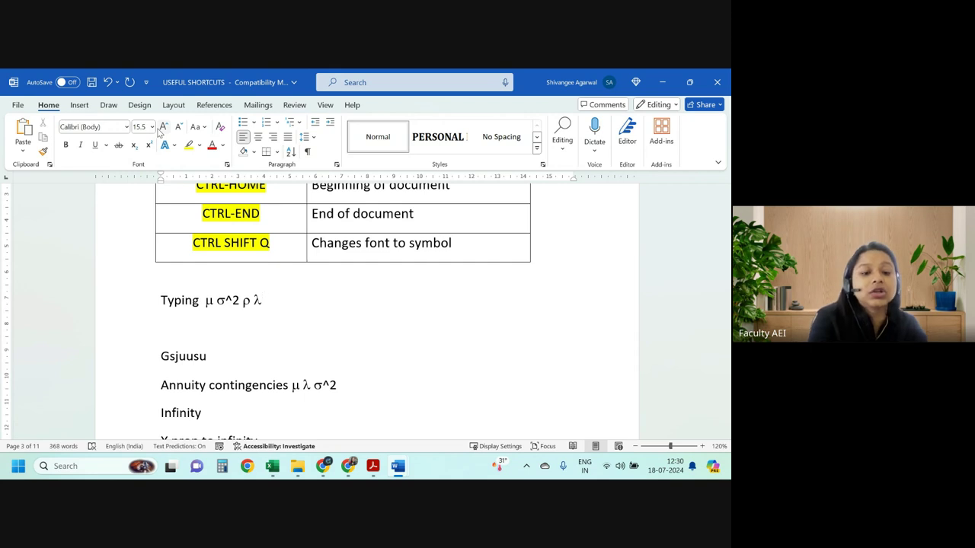
key("ctrl+shift+q")
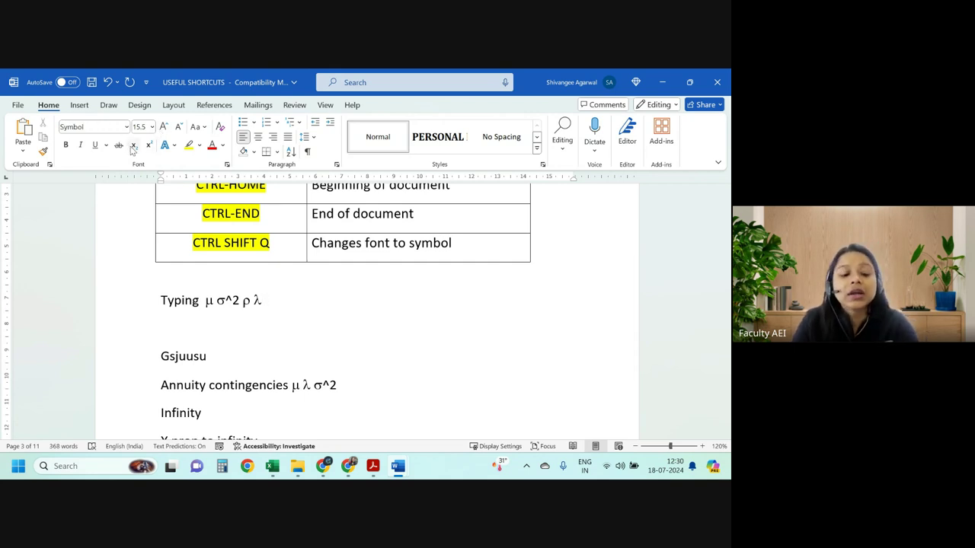
type("q")
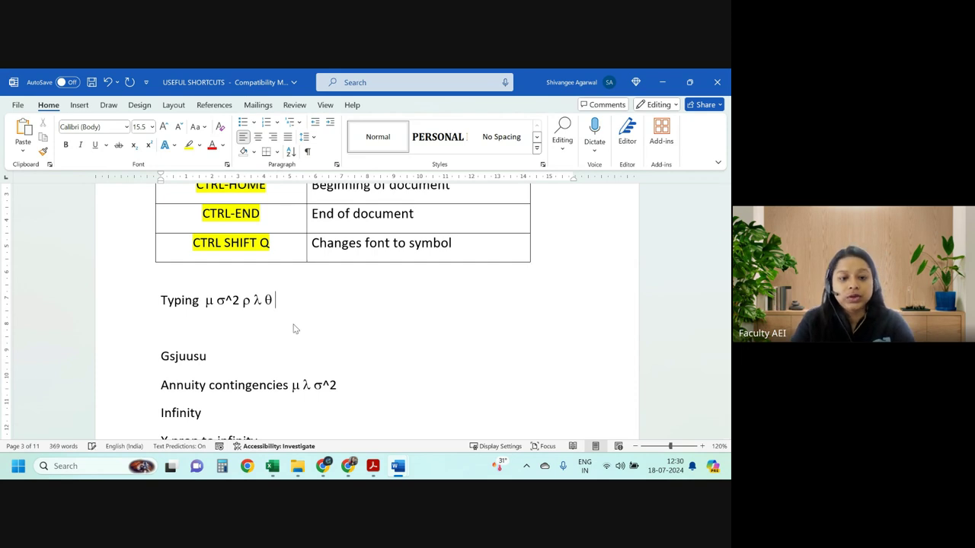
Add α, β and a final α, then return to the Calibri (Body) font.
key("ctrl+shift+q")
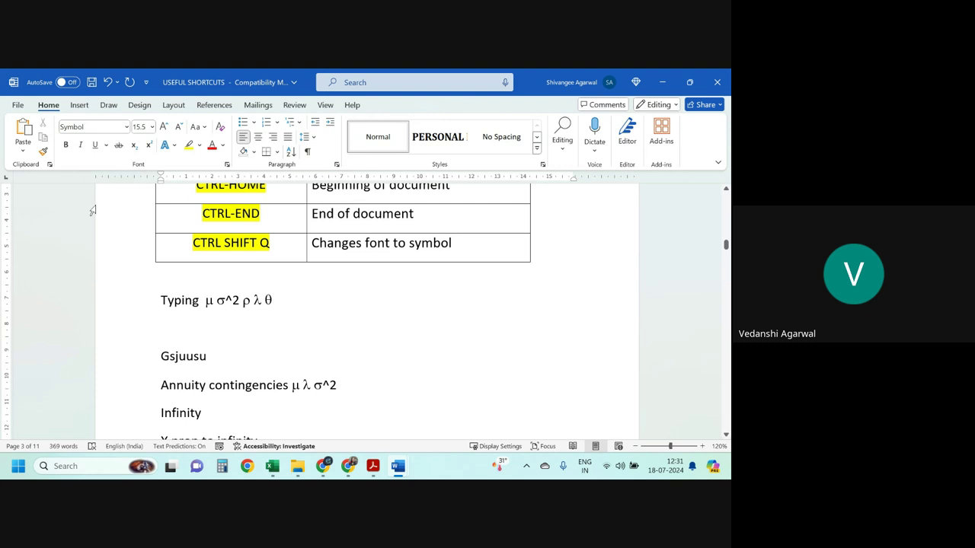
type("a")
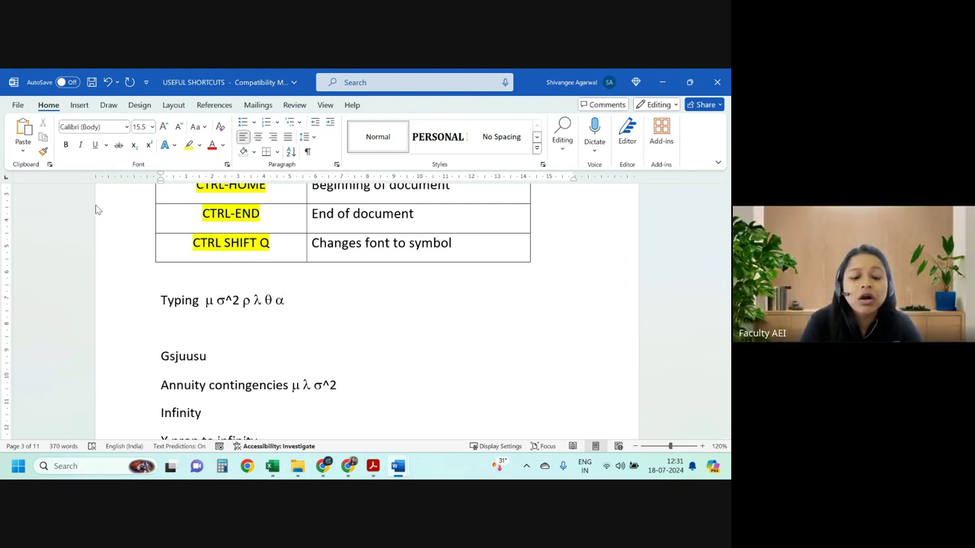
key("ctrl+shift+q")
type("b")
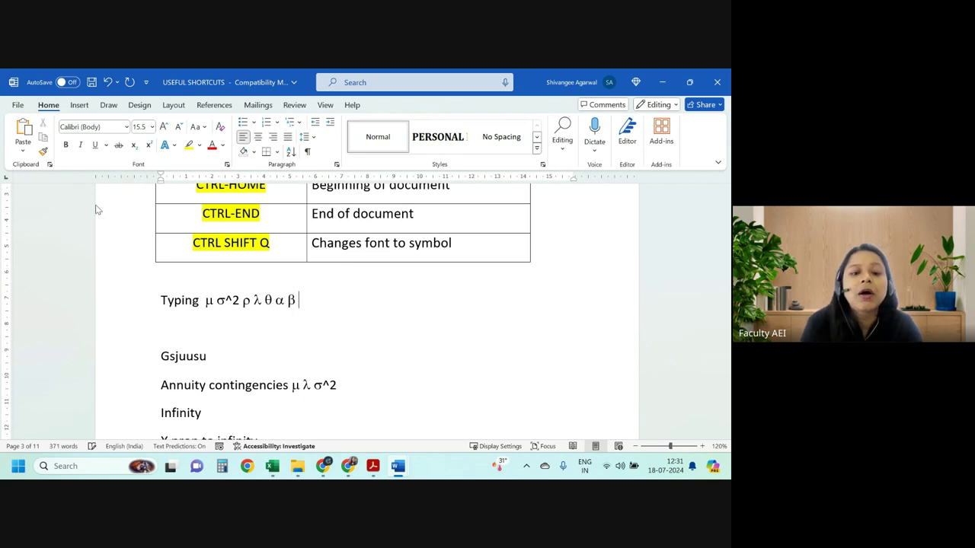
key("ctrl+shift+q")
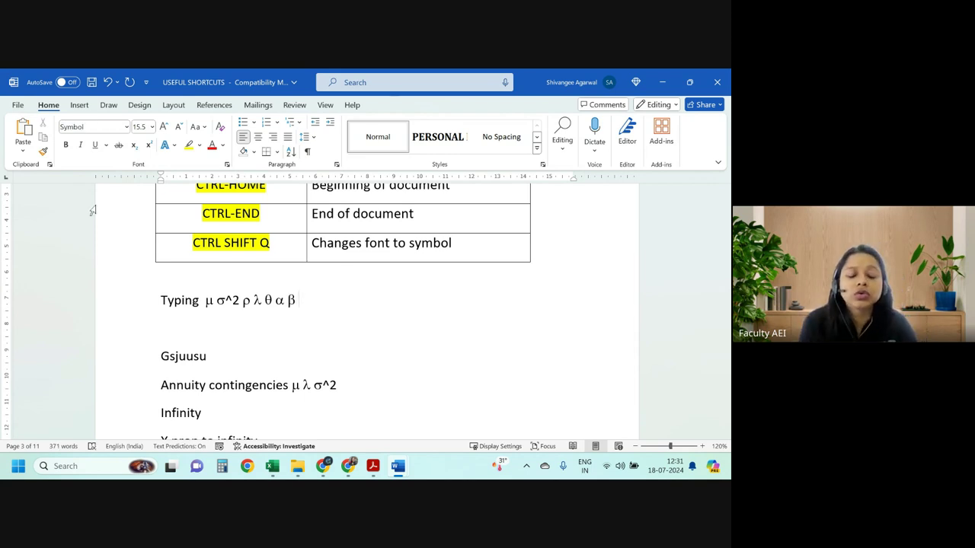
type("ab")
key("BackSpace")
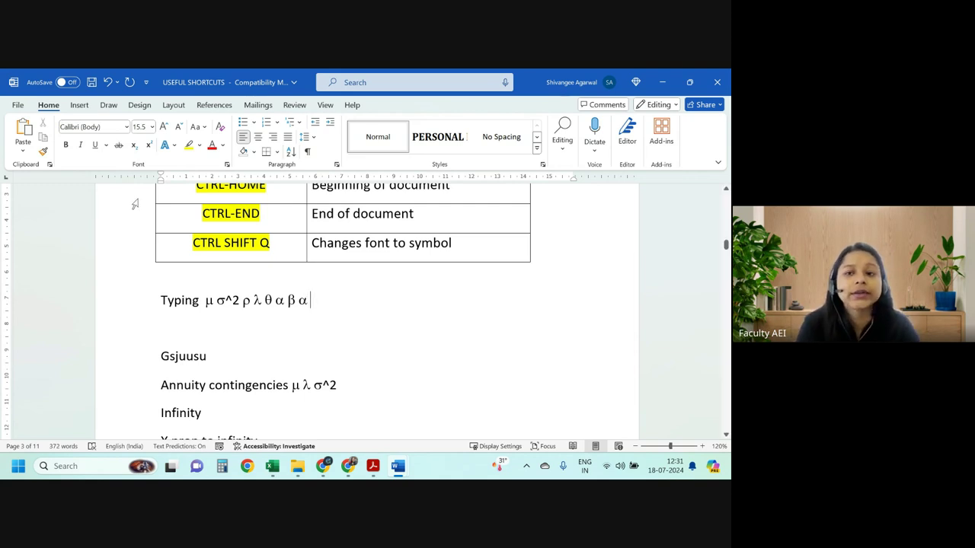
left_click(108, 106)
left_click(79, 104)
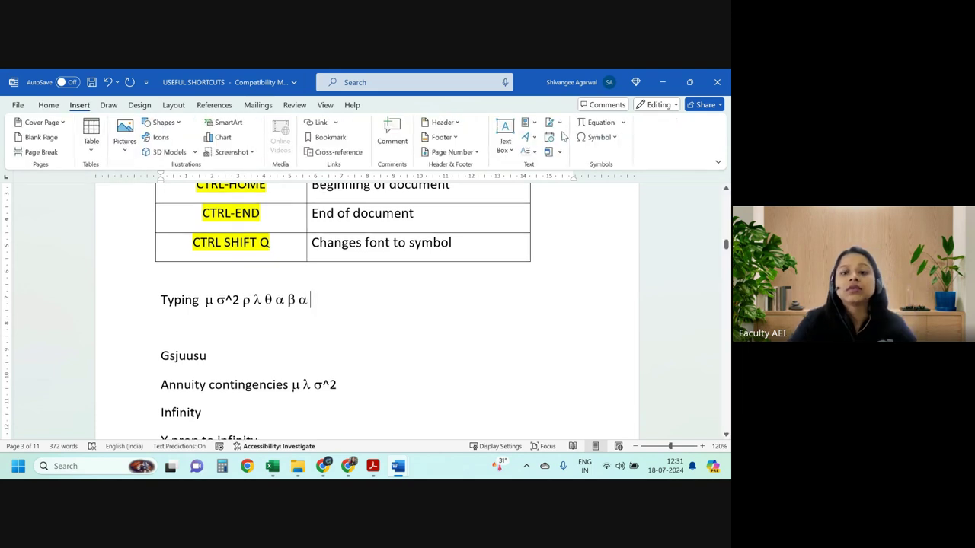
left_click(49, 106)
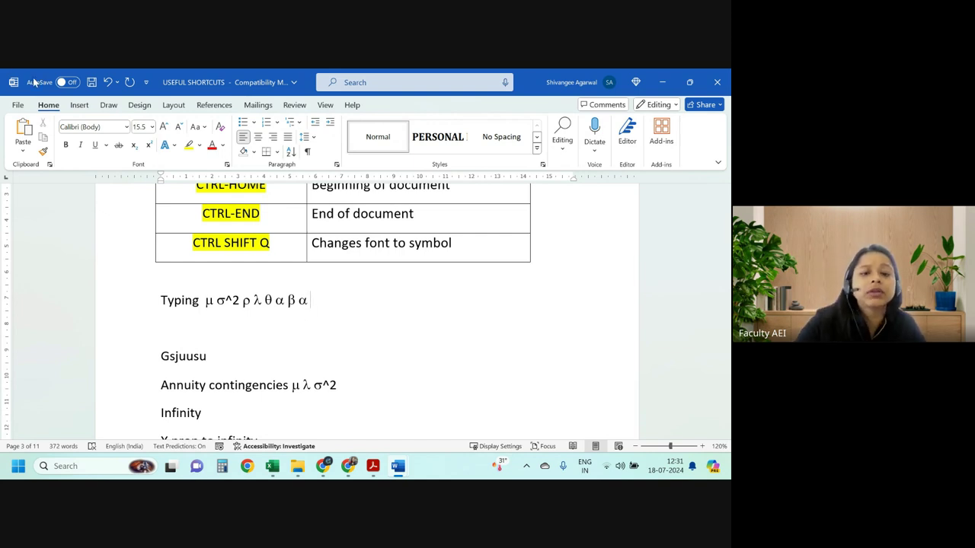
mouse_move(231, 247)
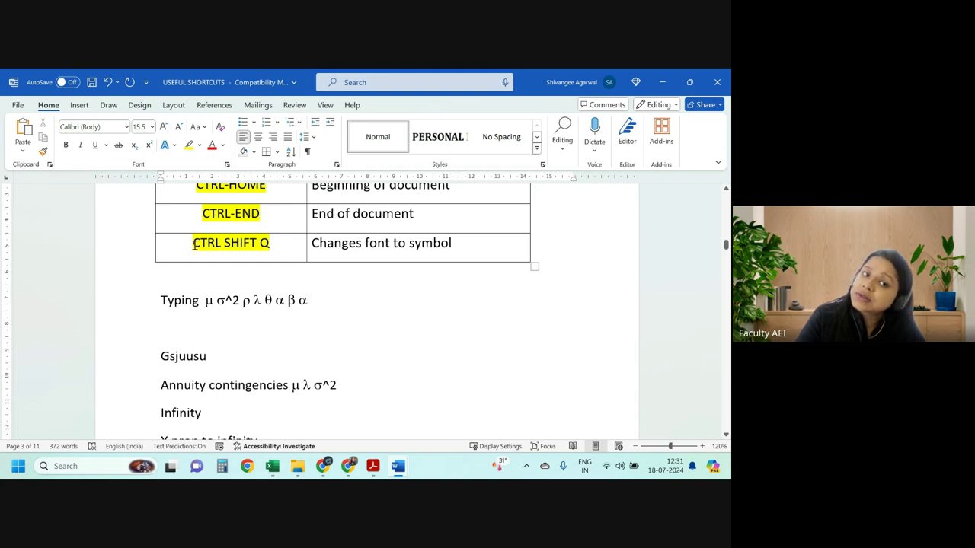
Scroll from the CTRL SHIFT Q row and Typing line down to the page-5 AUTO TEXT FEATURE section.
left_click_drag(196, 244, 309, 315)
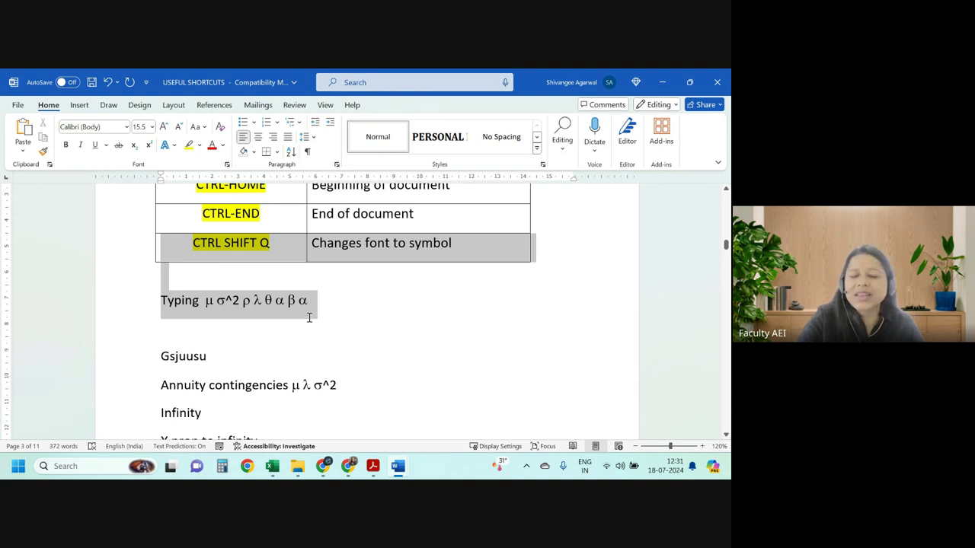
left_click_drag(312, 315, 312, 316)
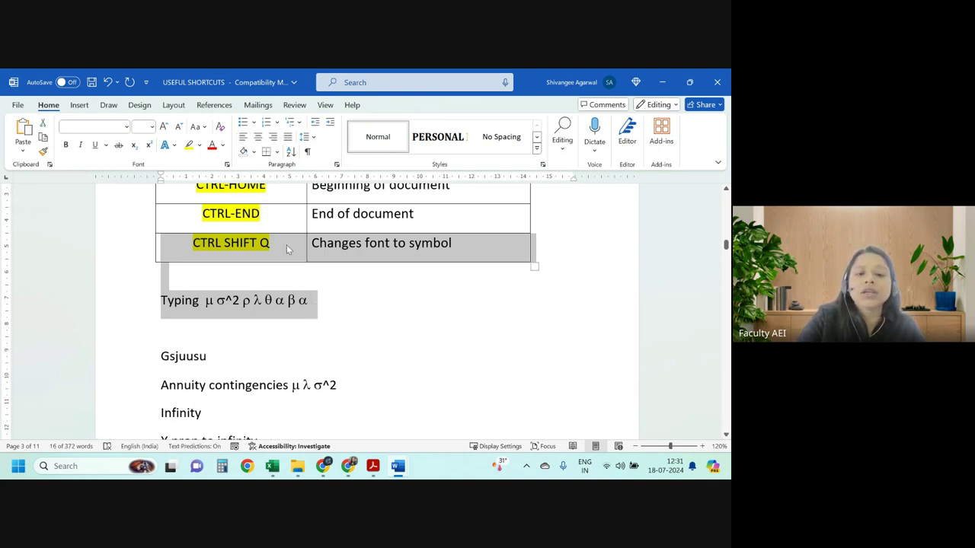
left_click(316, 324)
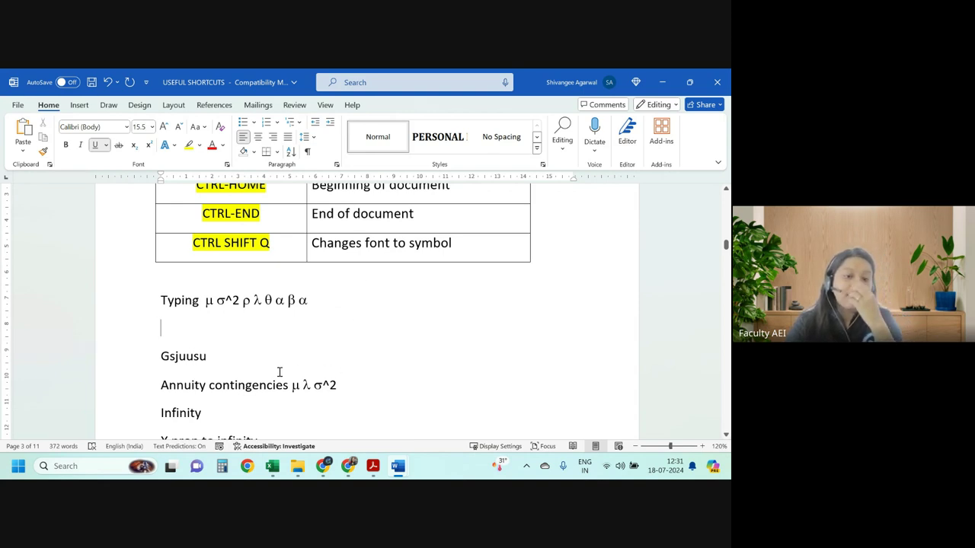
scroll(277, 370, "down", 4)
scroll(271, 370, "down", 4)
scroll(267, 369, "down", 4)
scroll(267, 369, "down", 3)
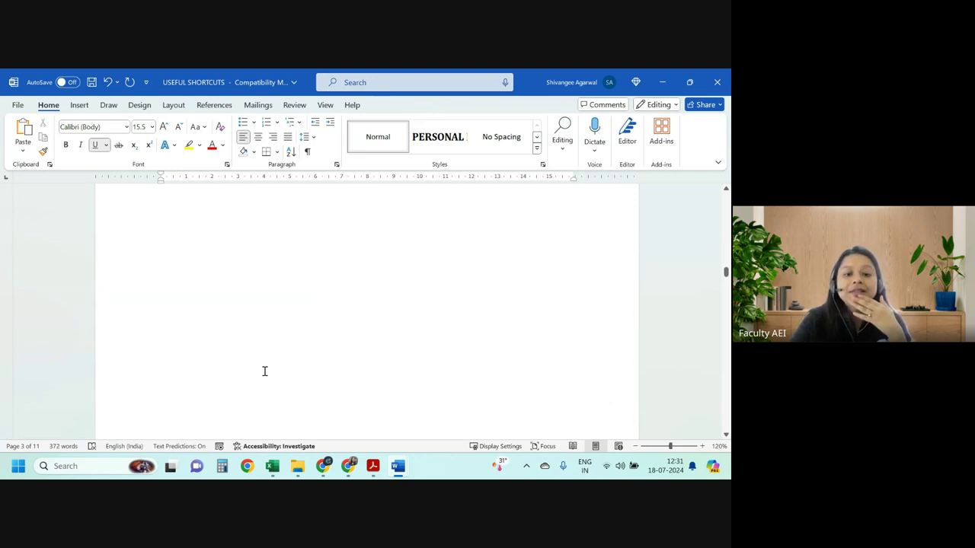
scroll(259, 370, "down", 4)
scroll(257, 370, "down", 5)
scroll(257, 368, "down", 4)
scroll(257, 366, "up", 2)
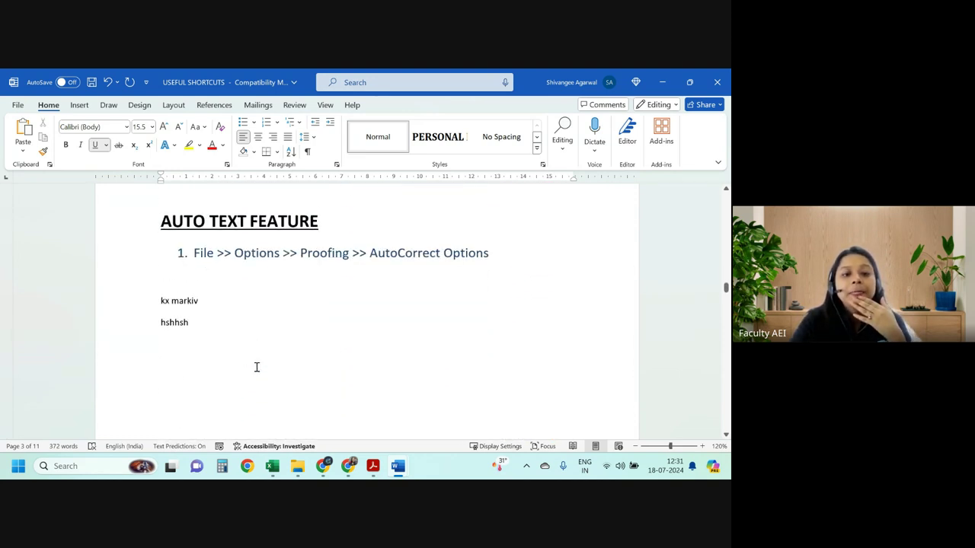
scroll(253, 367, "up", 1)
scroll(250, 369, "down", 1)
scroll(250, 364, "down", 1)
scroll(250, 358, "up", 1)
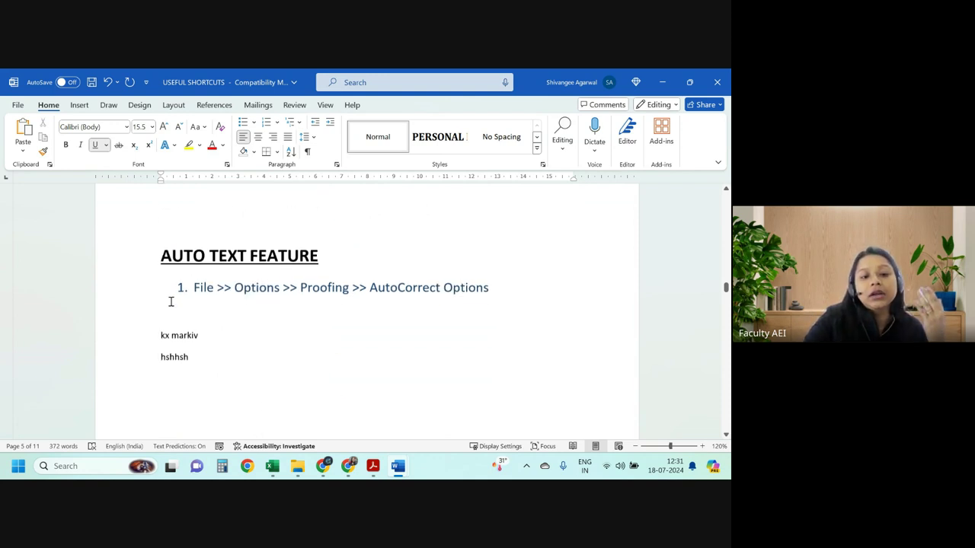
left_click_drag(146, 259, 193, 232)
Delete the blank lines above the AUTO TEXT FEATURE heading.
left_click(186, 232)
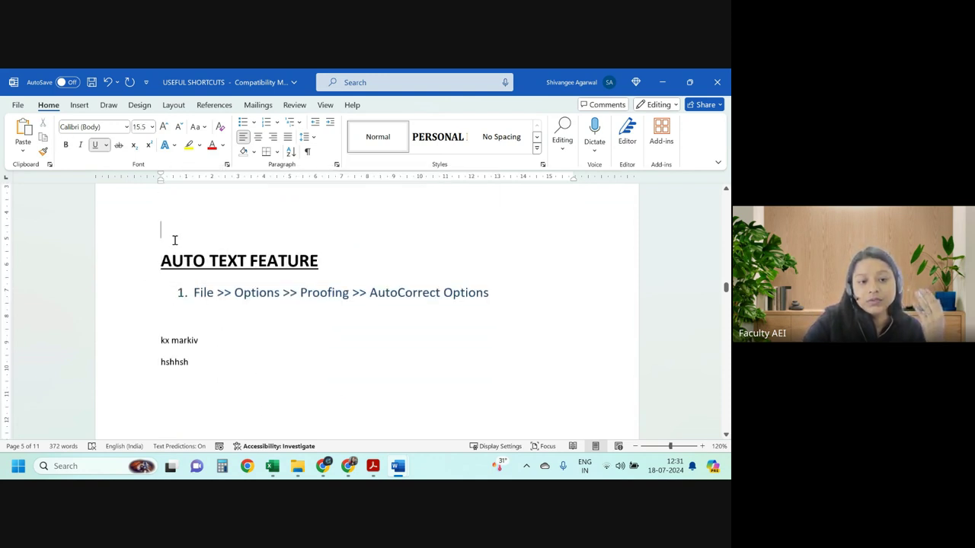
scroll(185, 224, "up", 1)
scroll(183, 224, "up", 1)
scroll(183, 224, "up", 1)
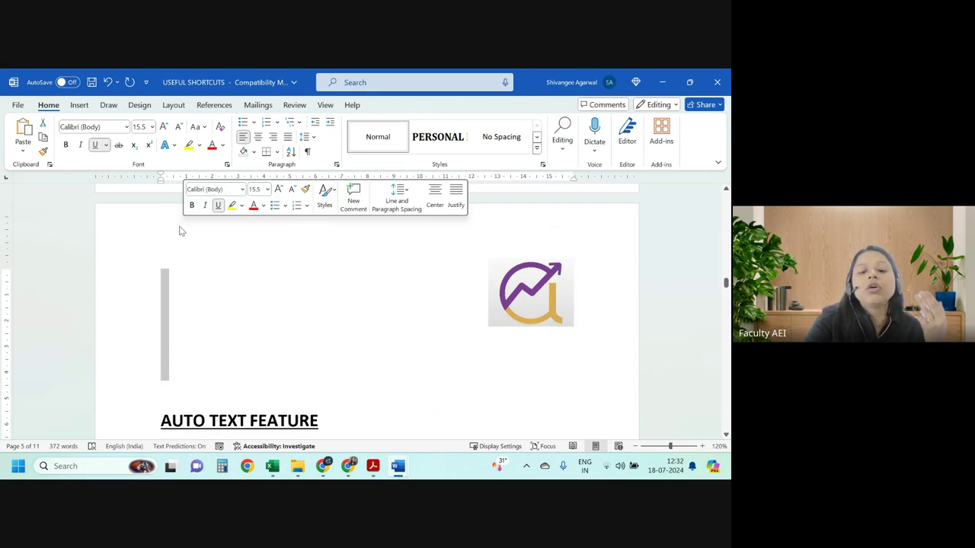
key("BackSpace")
key("BackSpace")
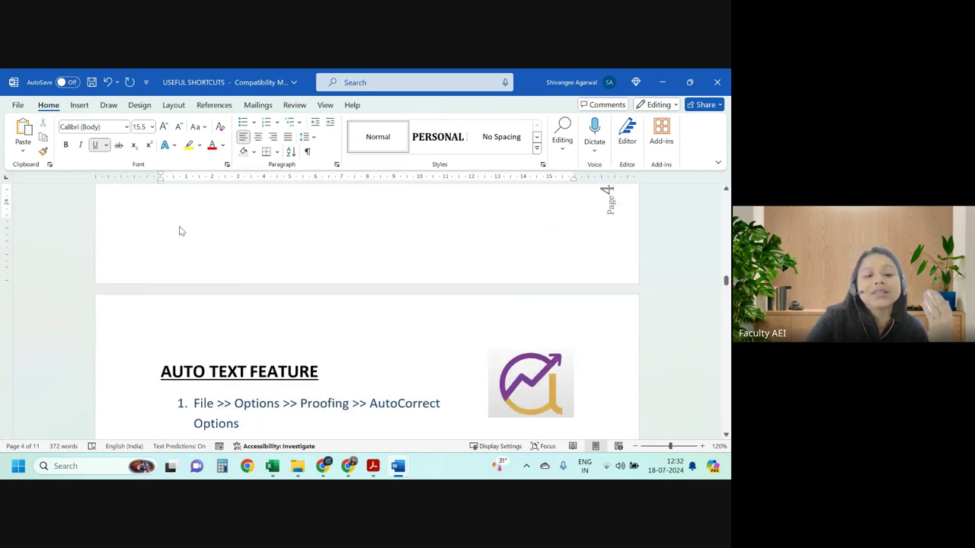
scroll(213, 257, "down", 3)
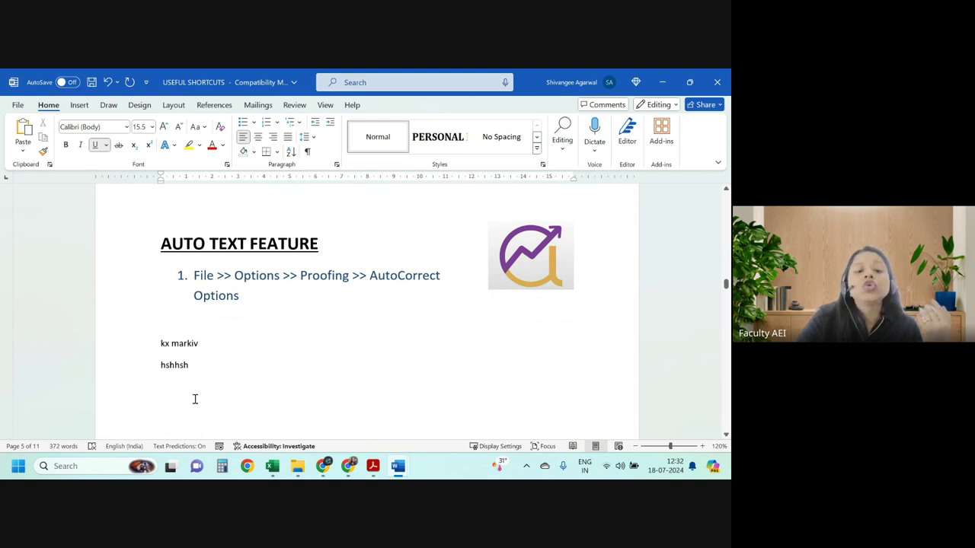
left_click_drag(202, 367, 150, 365)
left_click(162, 364)
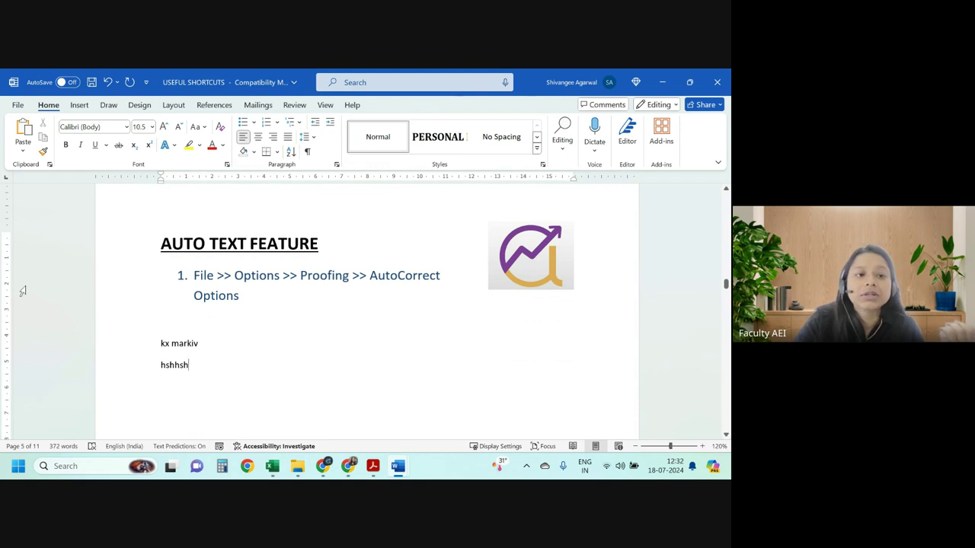
In Proofing options, stop hiding spelling and grammar errors for this document and confirm.
left_click(17, 105)
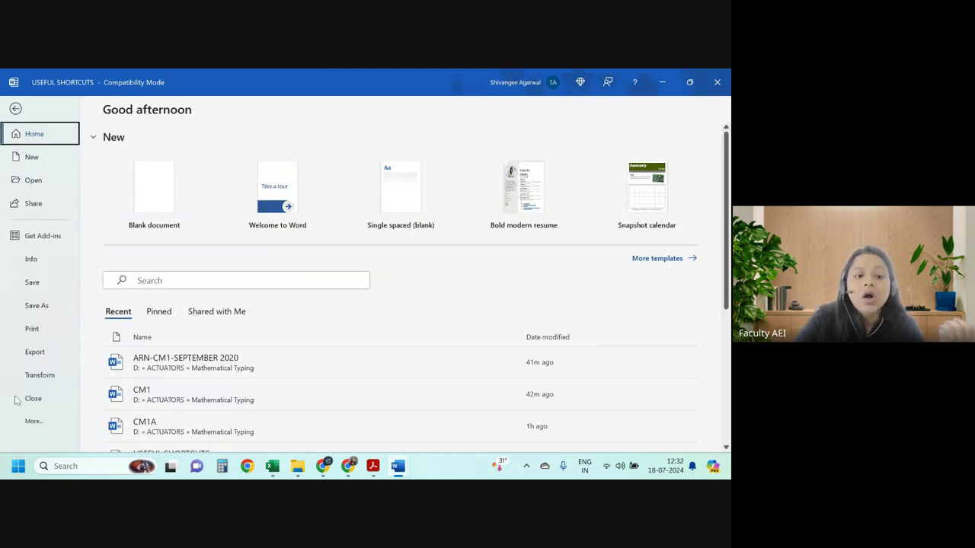
left_click(112, 418)
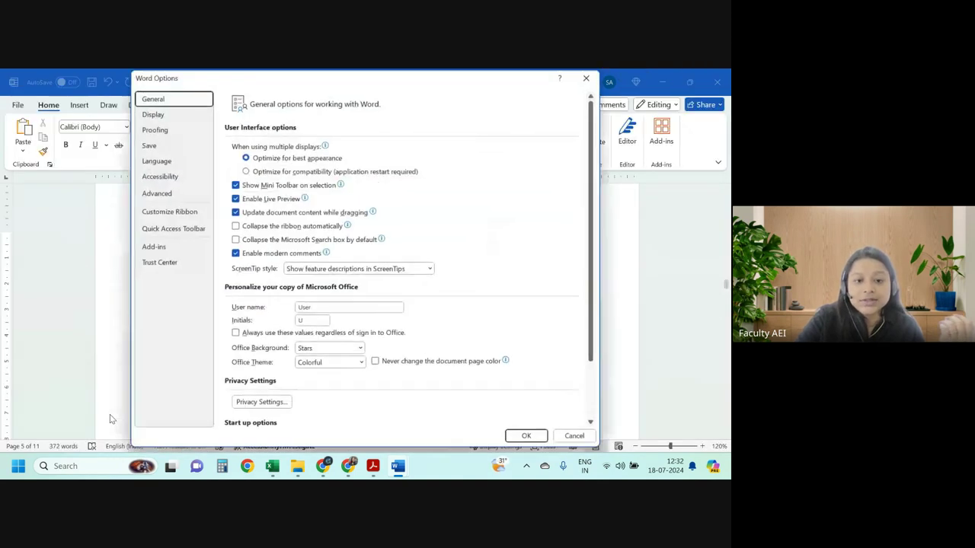
scroll(259, 395, "down", 3)
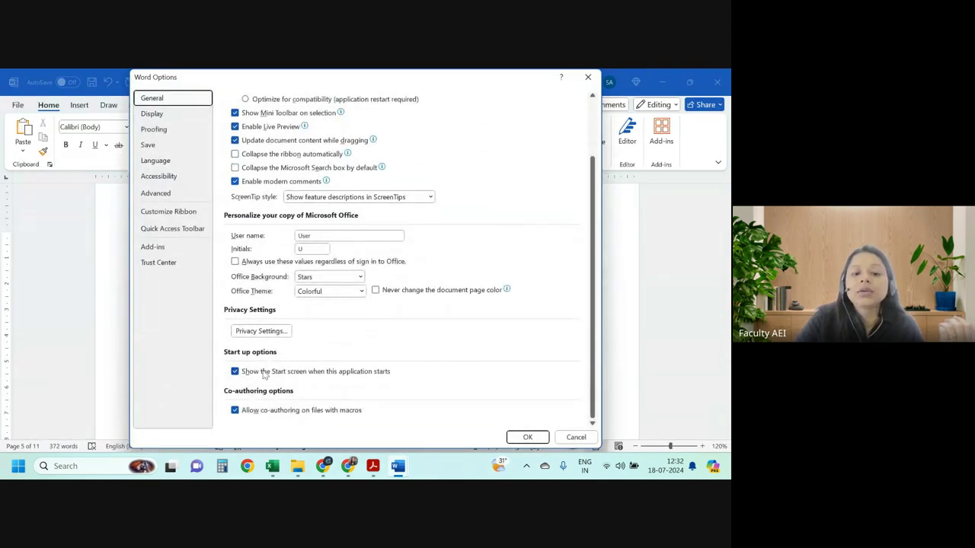
left_click(153, 129)
scroll(251, 303, "down", 5)
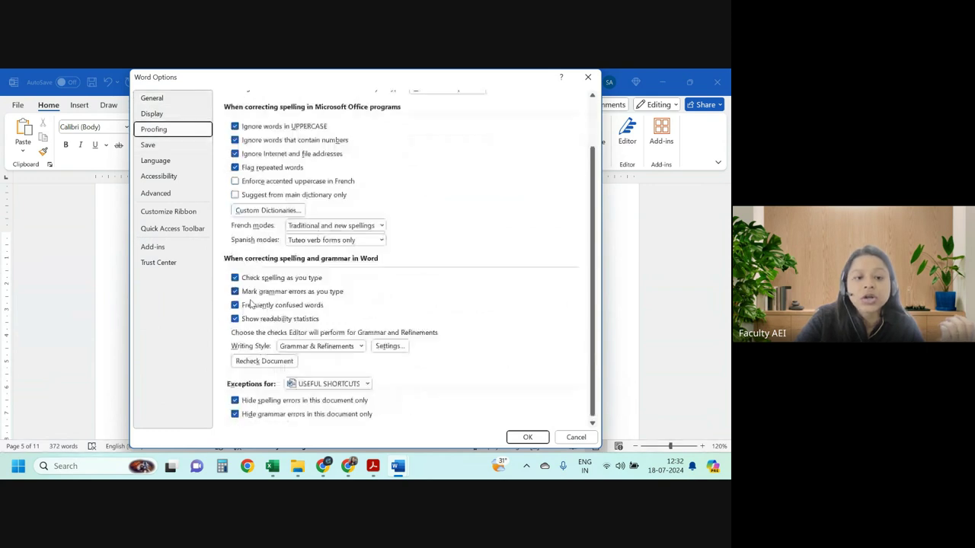
left_click(274, 401)
left_click(271, 414)
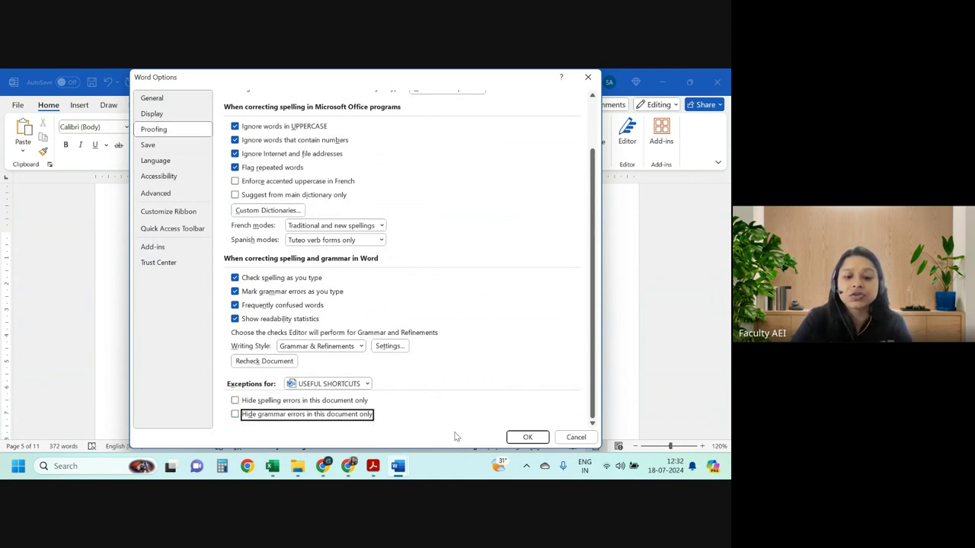
left_click(526, 437)
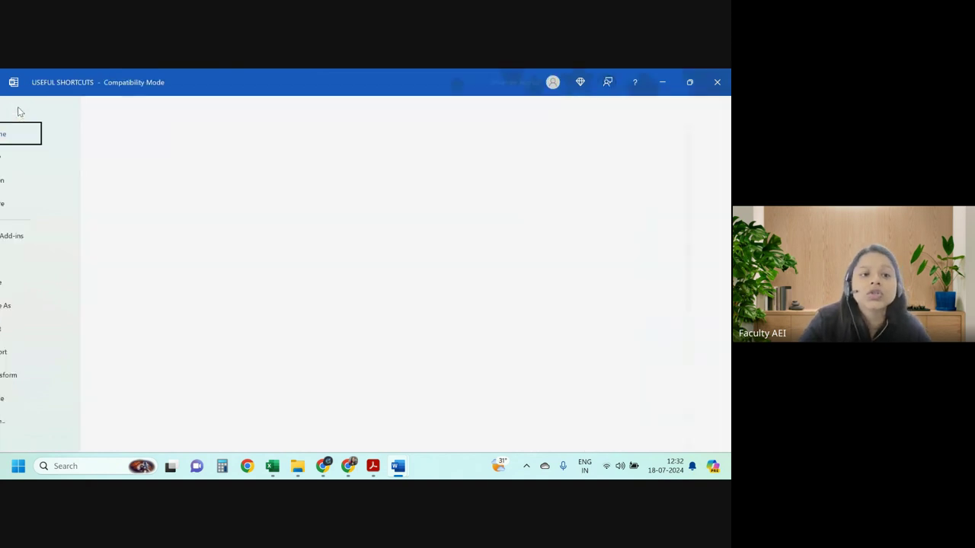
Reopen Proofing options and hide grammar errors in this document again.
left_click(17, 105)
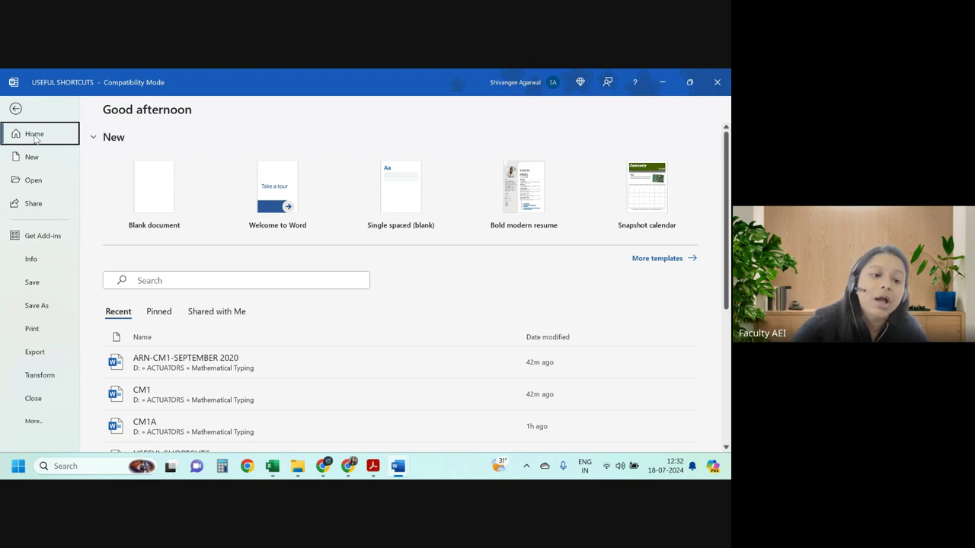
left_click(33, 422)
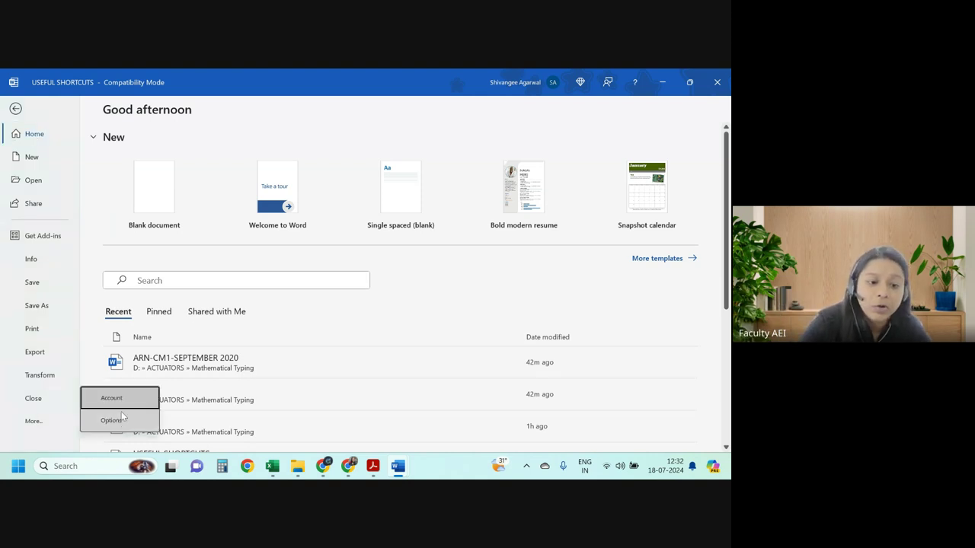
left_click(111, 420)
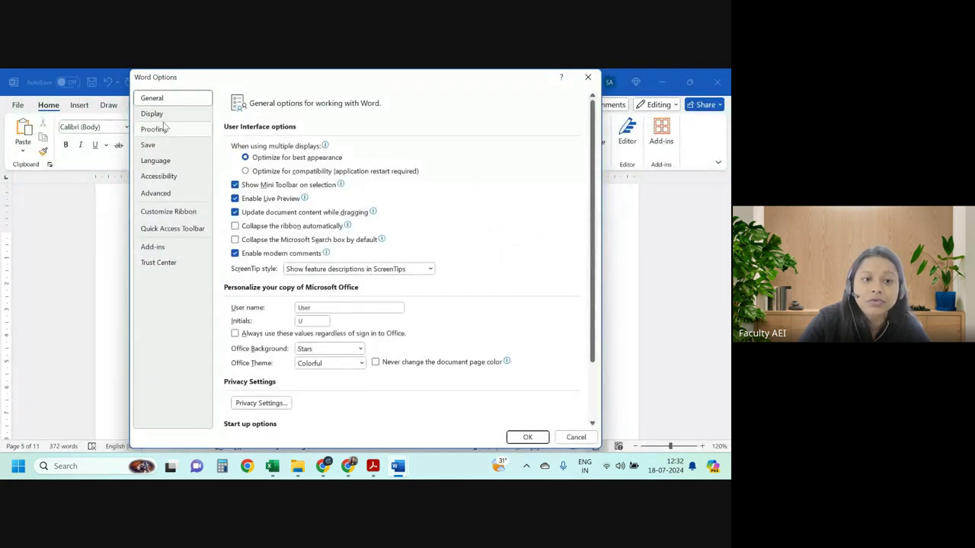
left_click(155, 129)
scroll(289, 297, "down", 5)
left_click(244, 415)
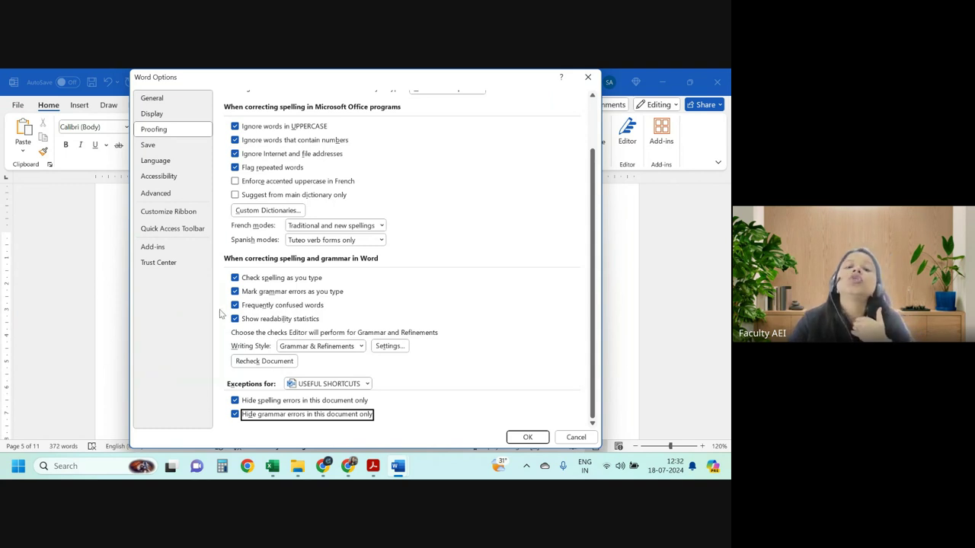
Keep spell checking and grammar marking while typing on, confirm, and return to the equations page.
left_click(274, 278)
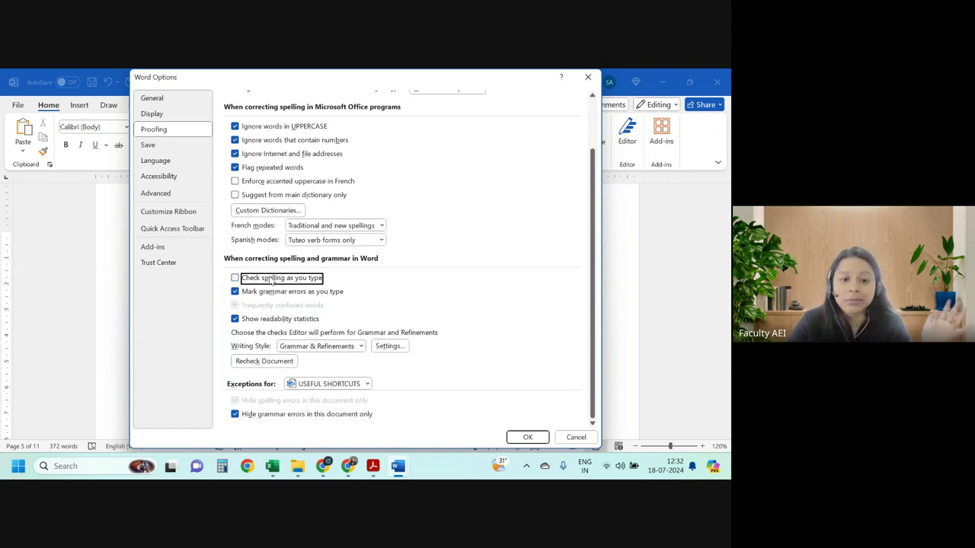
left_click(270, 293)
left_click(268, 319)
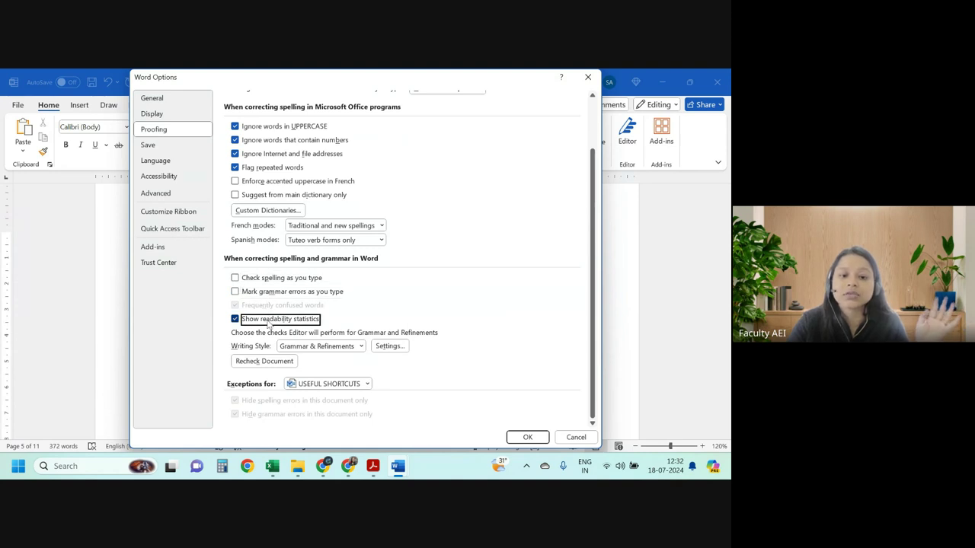
left_click(251, 322)
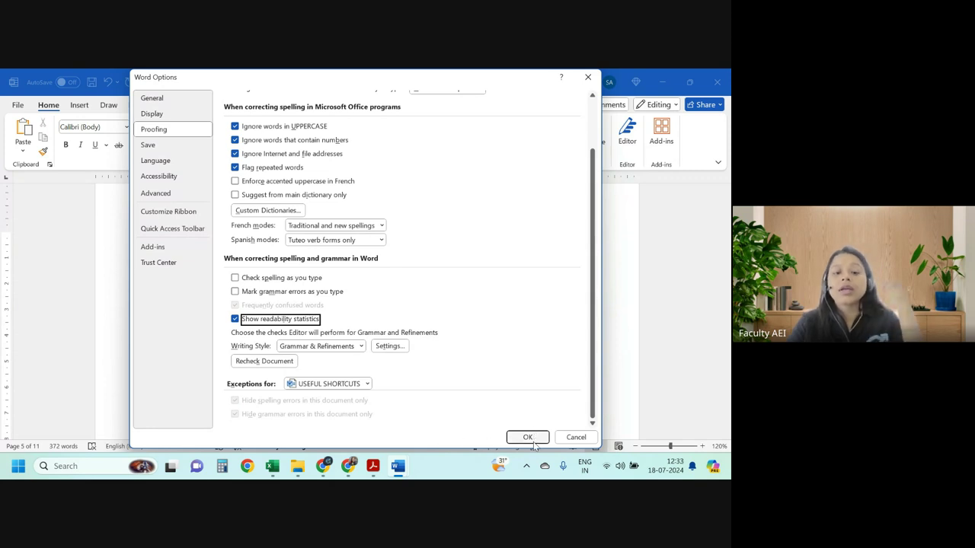
scroll(316, 244, "up", 2)
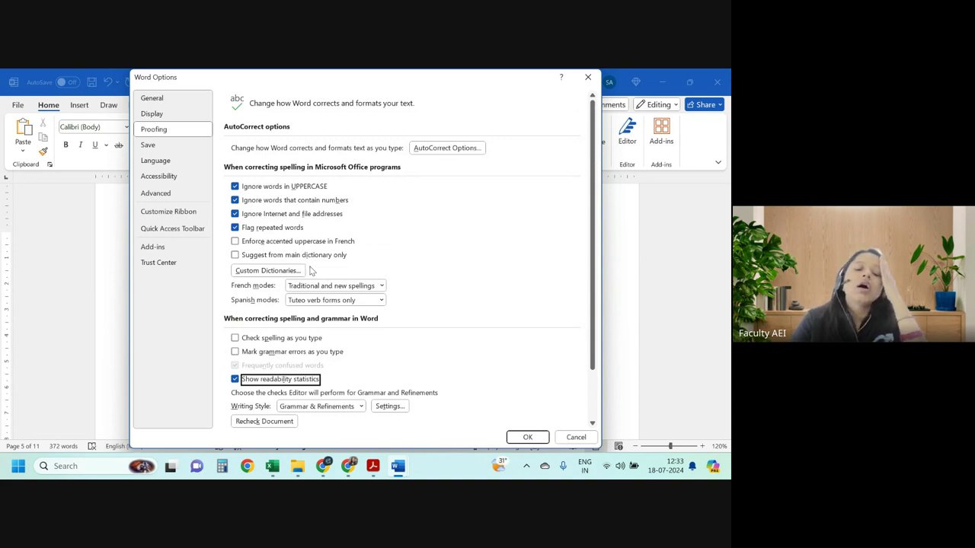
scroll(313, 255, "down", 1)
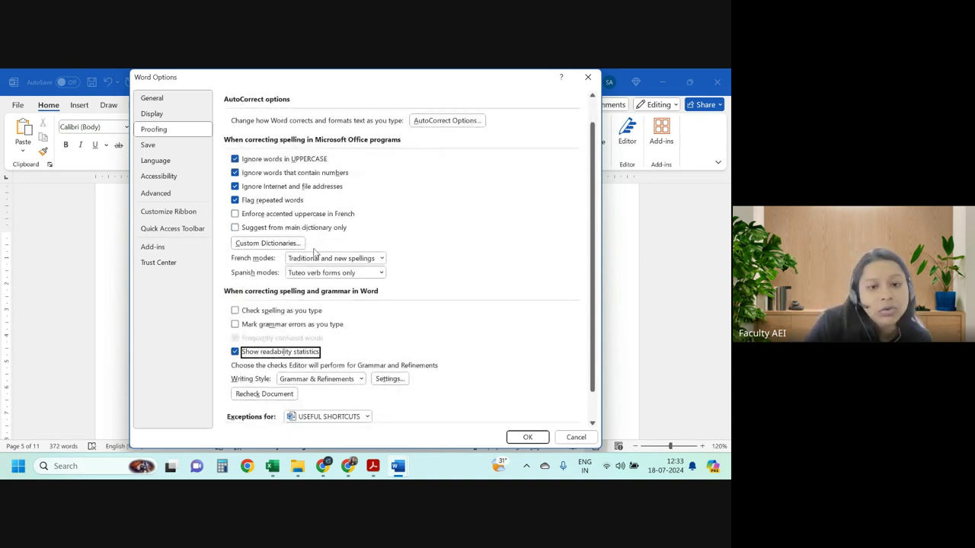
left_click(270, 311)
left_click(262, 328)
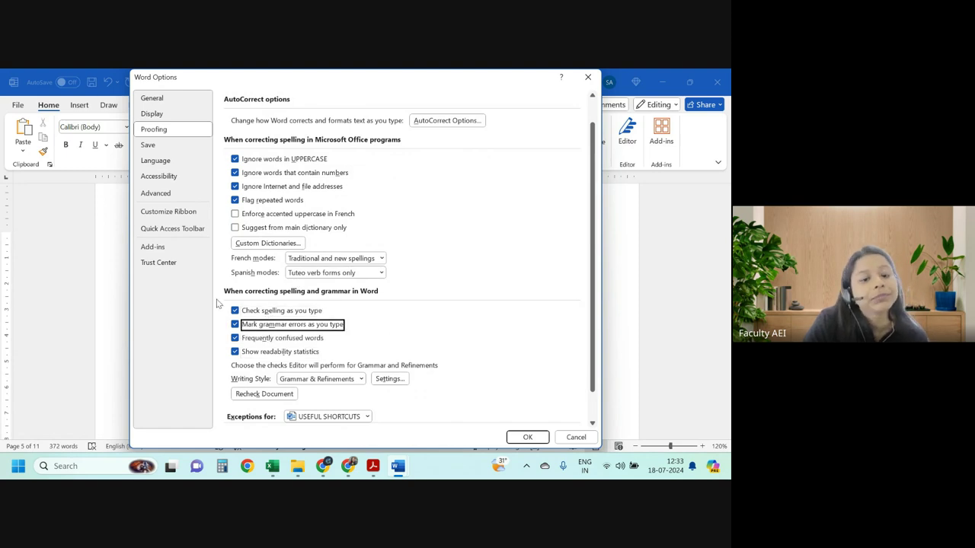
scroll(325, 407, "down", 1)
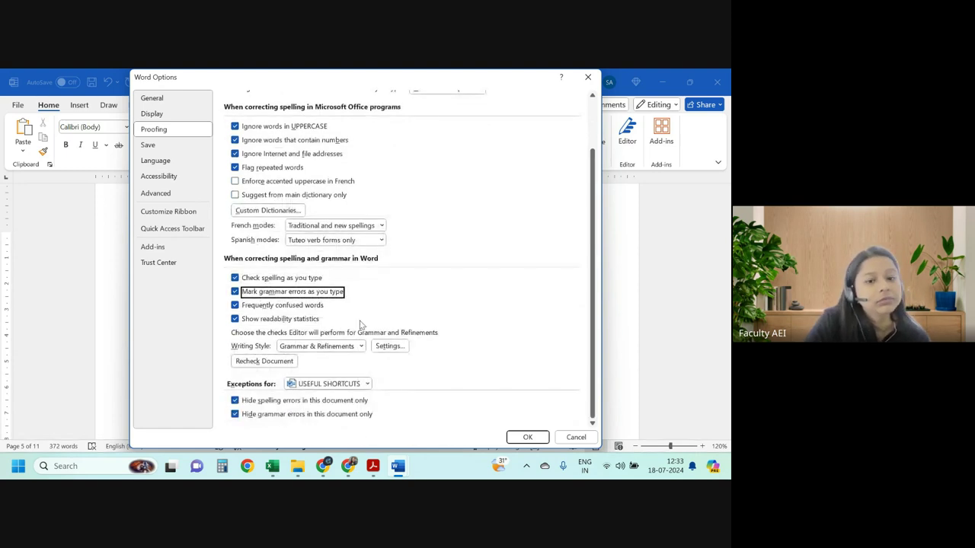
left_click(525, 437)
scroll(403, 353, "down", 3)
scroll(405, 353, "down", 4)
scroll(405, 353, "up", 1)
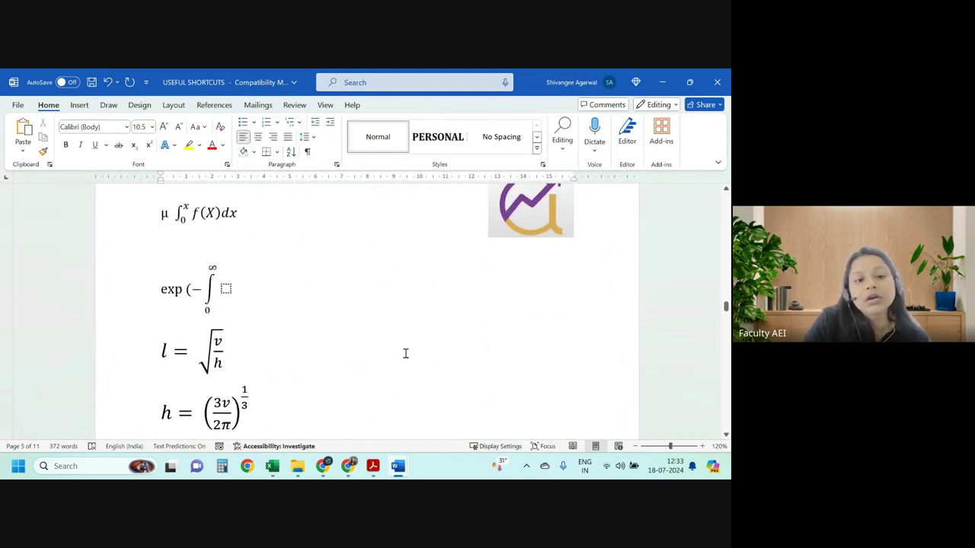
Insert a blank equation with Alt+= on the line above the exp integral equation.
left_click(191, 309)
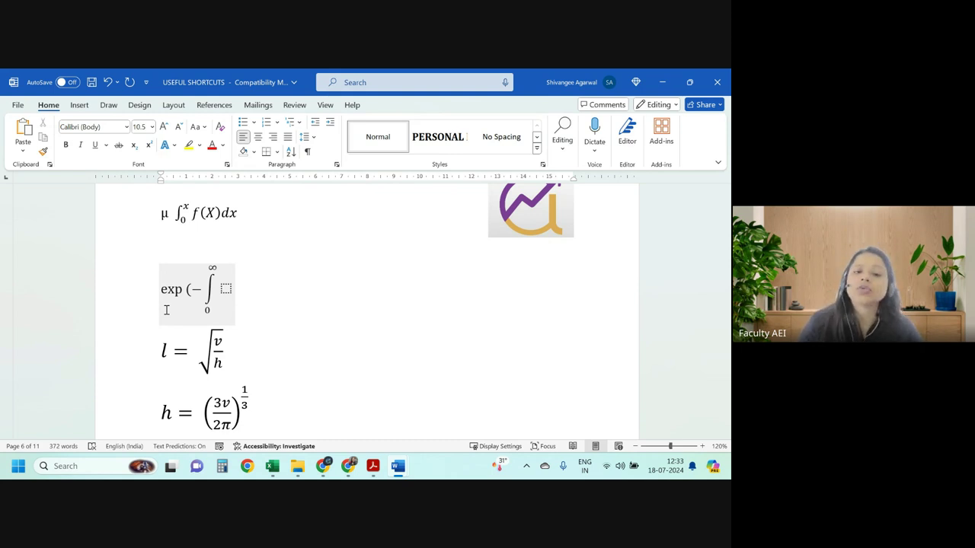
left_click(125, 238)
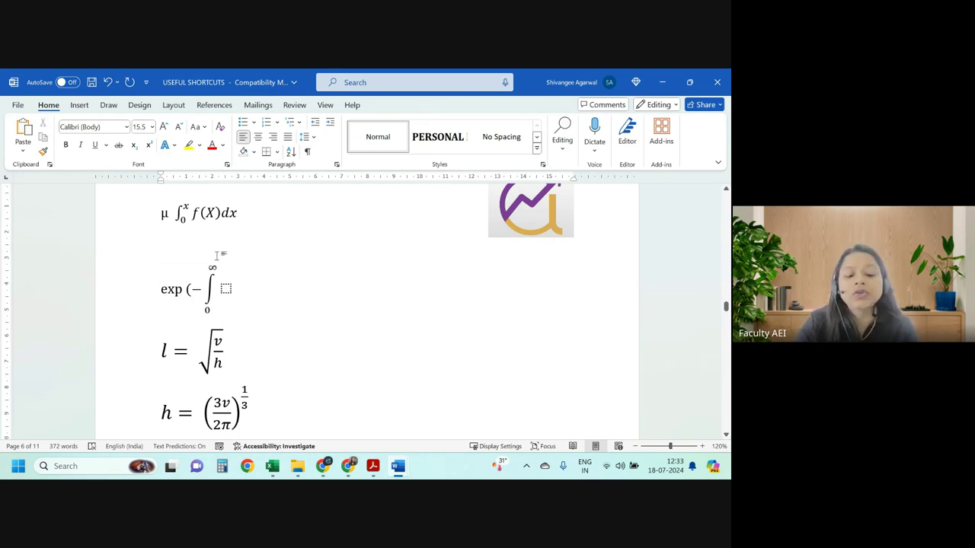
key("alt+equal")
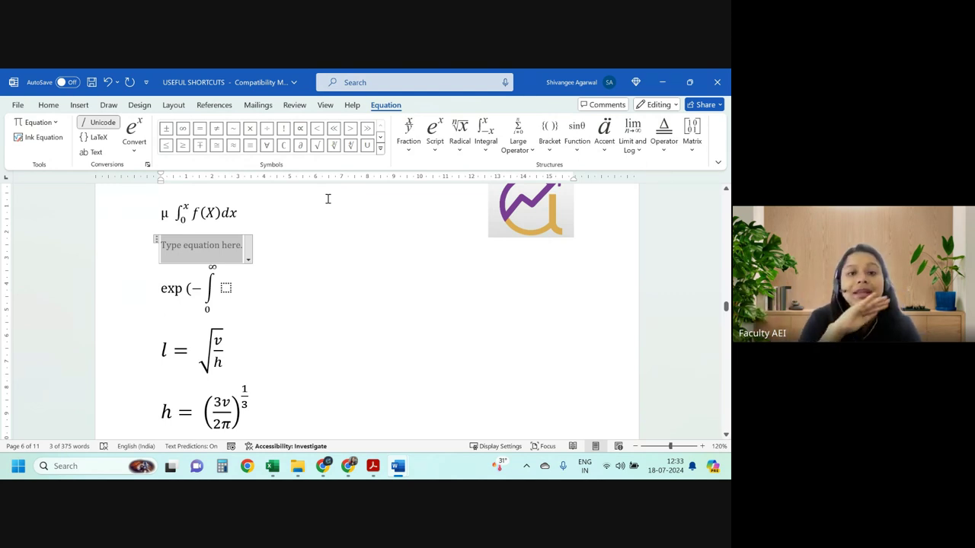
Enter three integral signs in the new equation using \int three times.
type("\\")
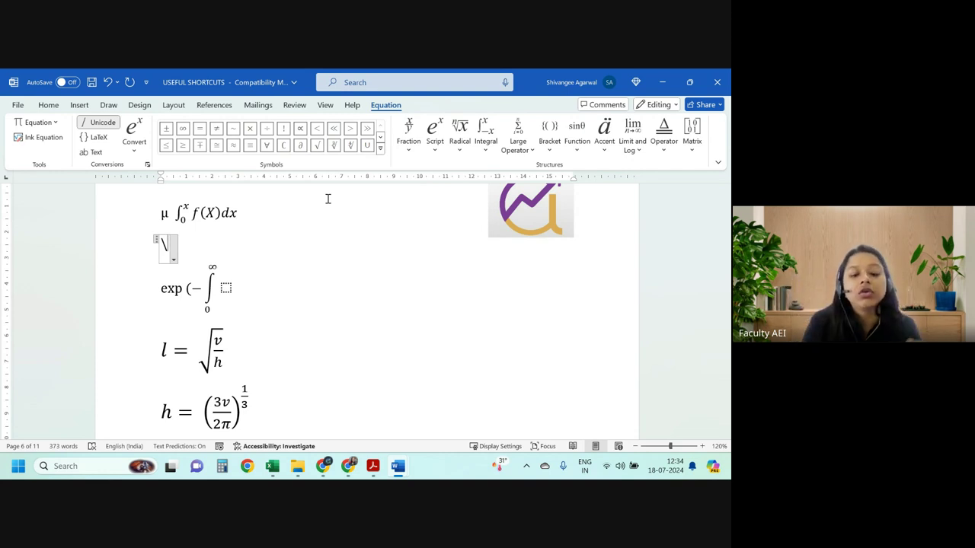
type("int")
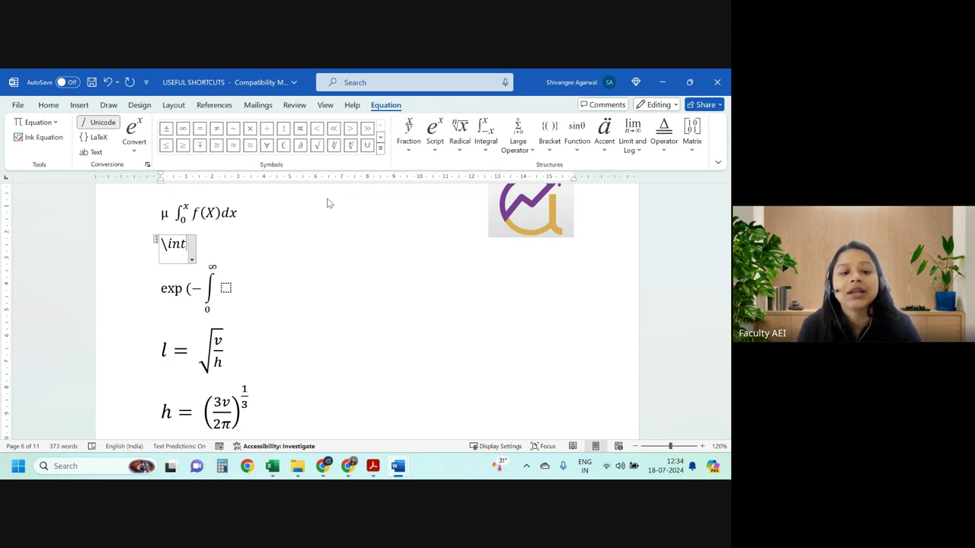
key("space")
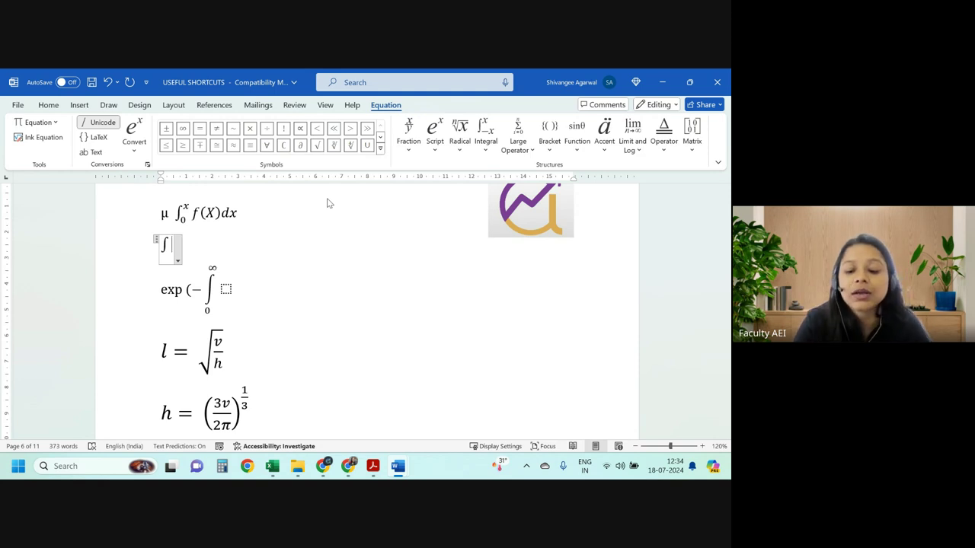
type(" \\int")
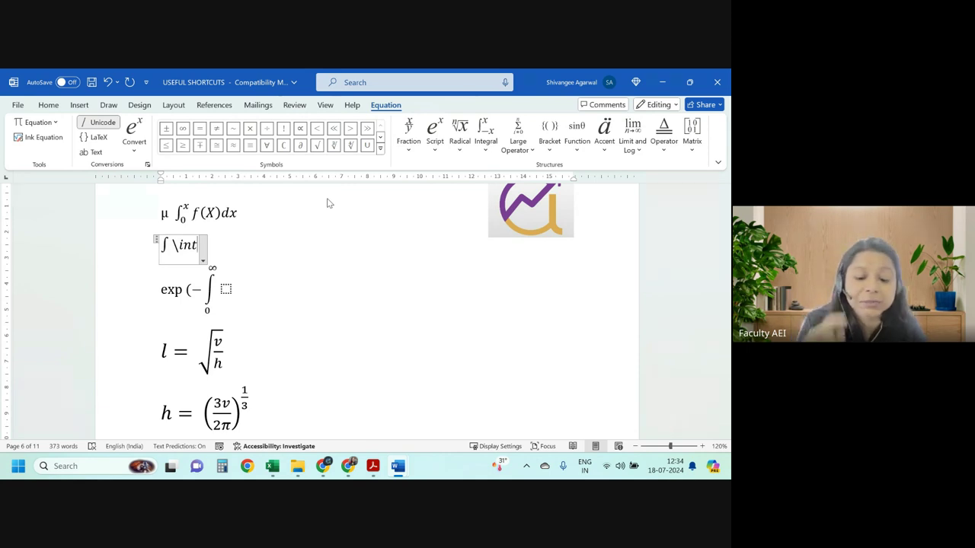
key("space")
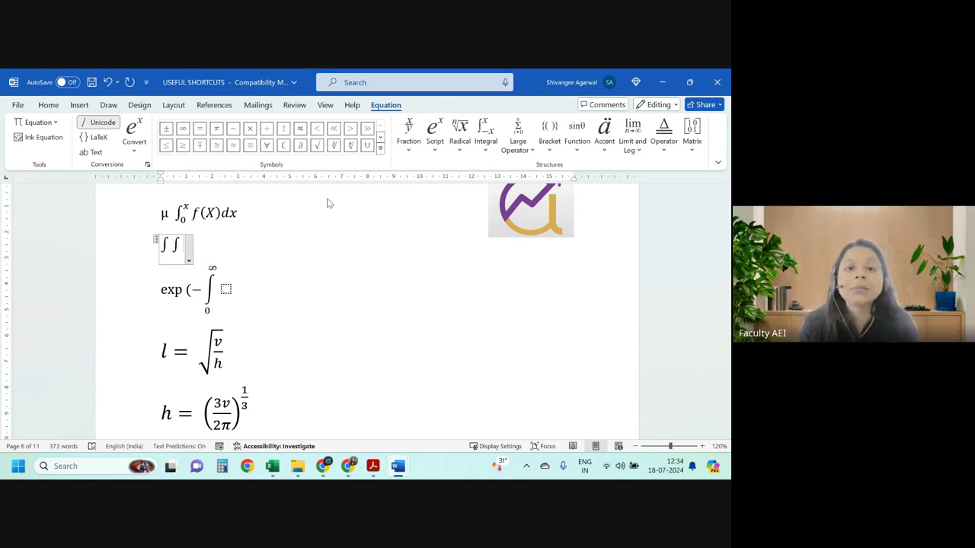
type("\\")
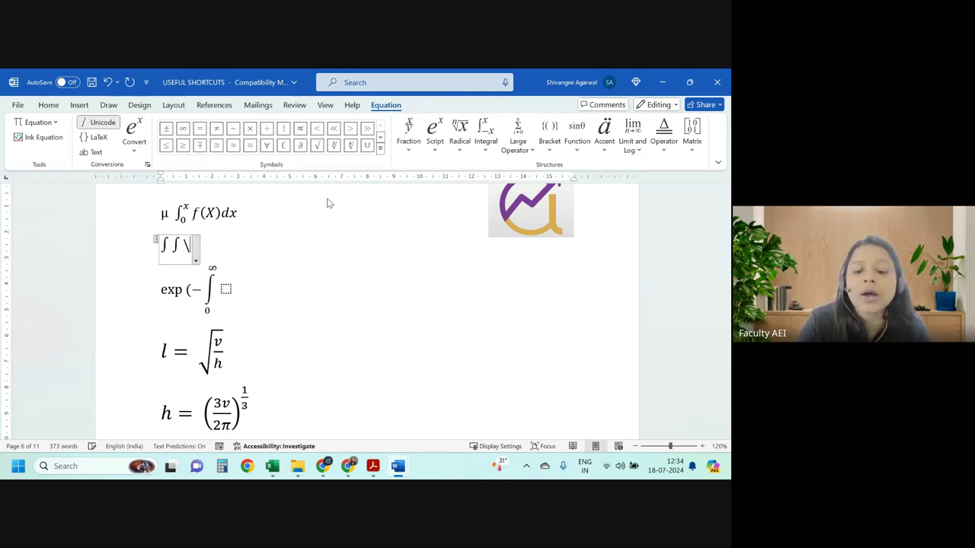
type("int")
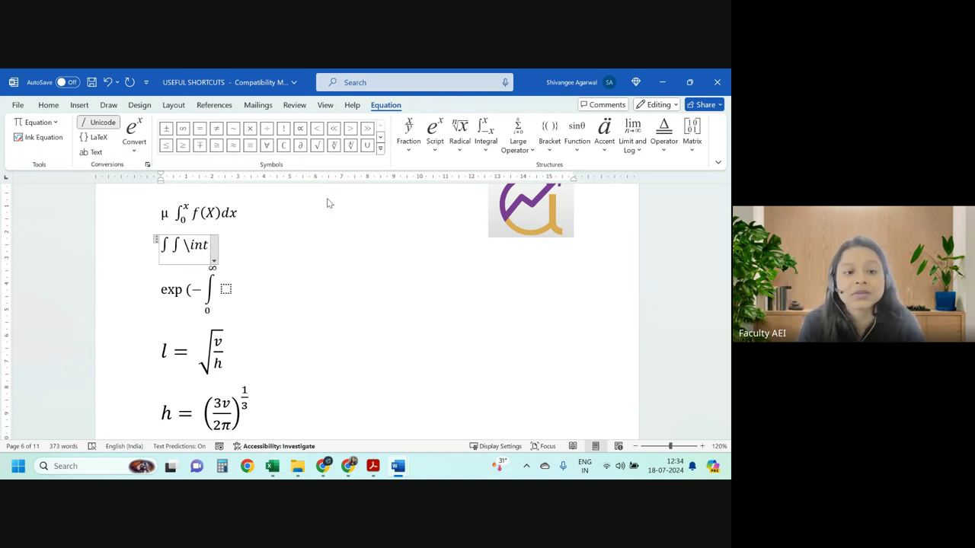
key("space")
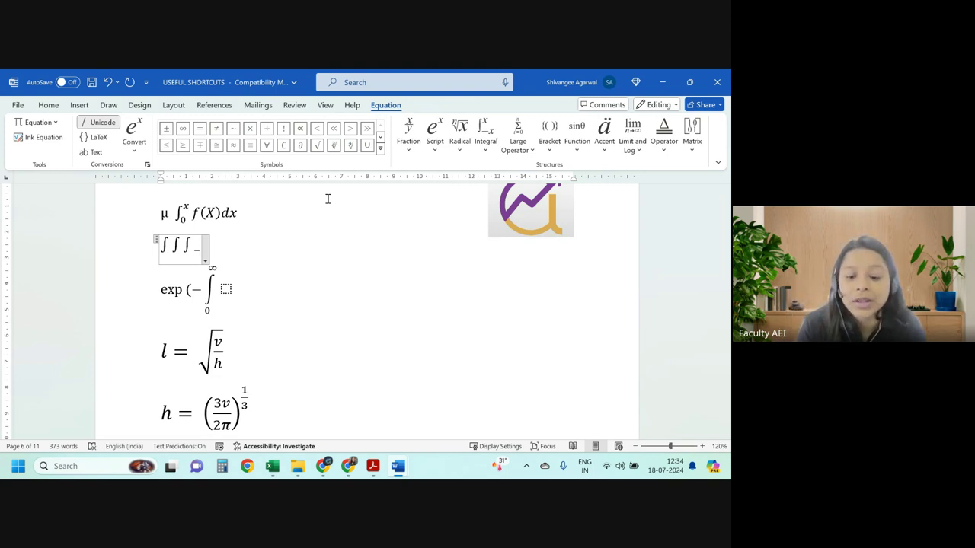
Give the last integral limits 0 and ∞ with _0^\infty and build up the equation.
type("0")
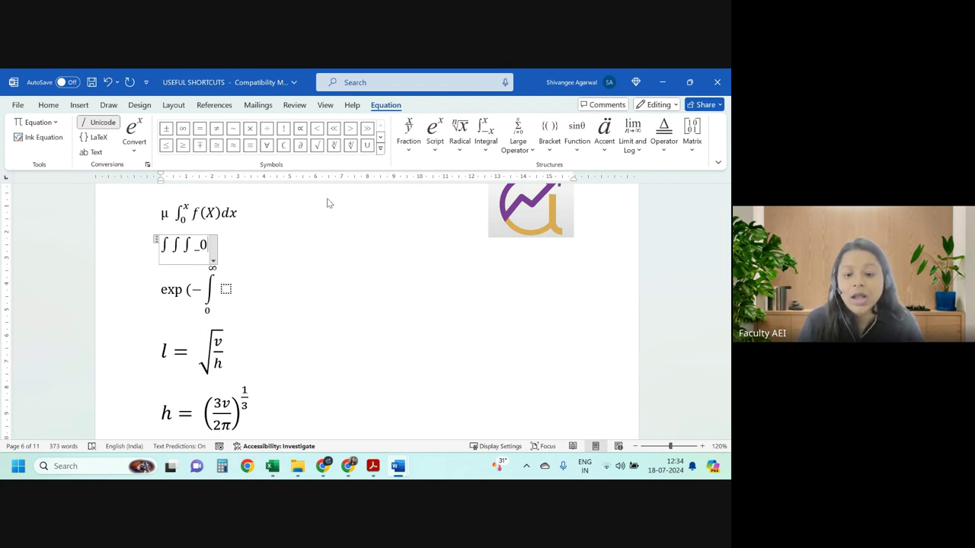
type("^")
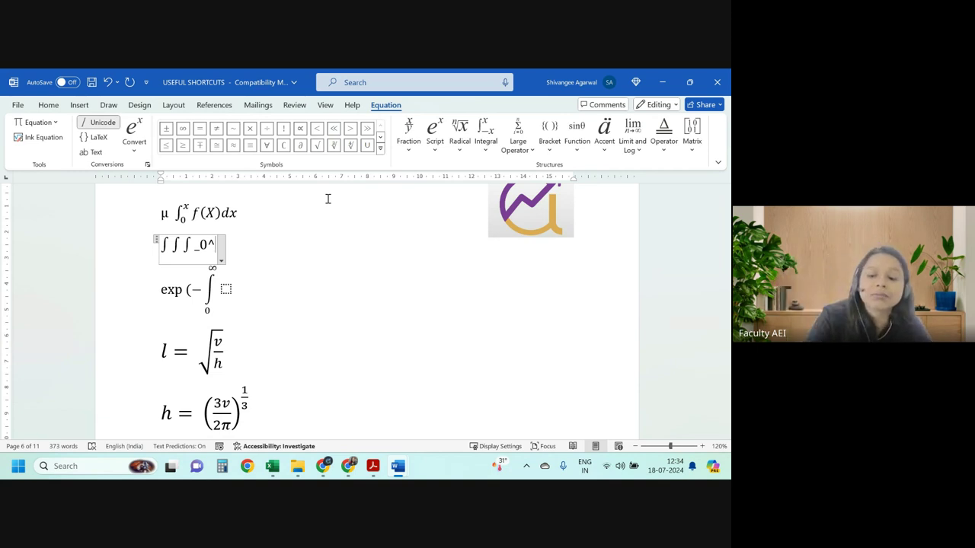
type("\\in")
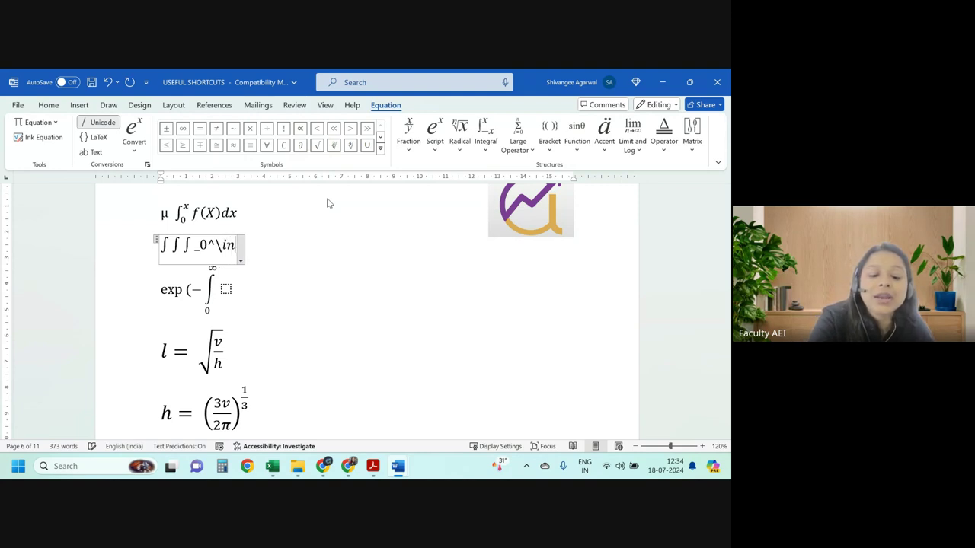
type("fty")
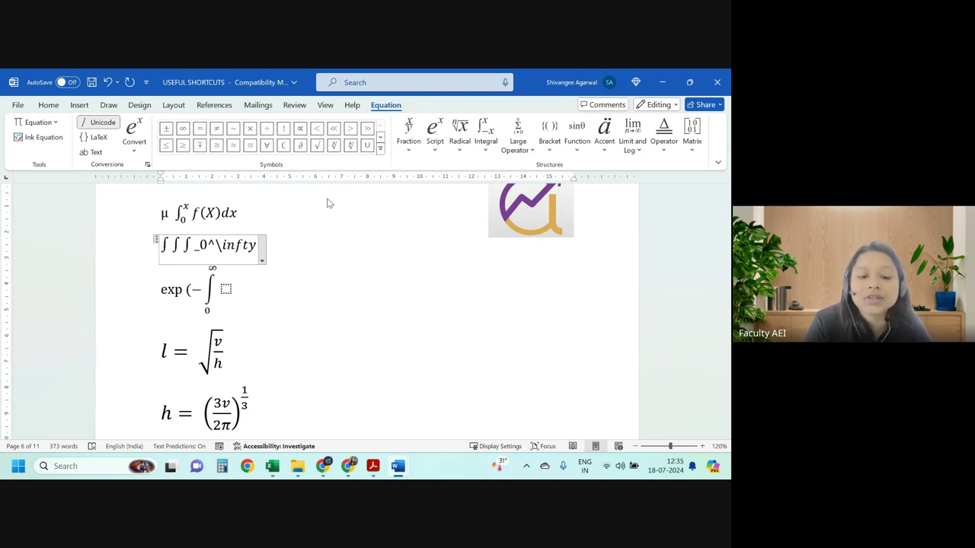
key("space")
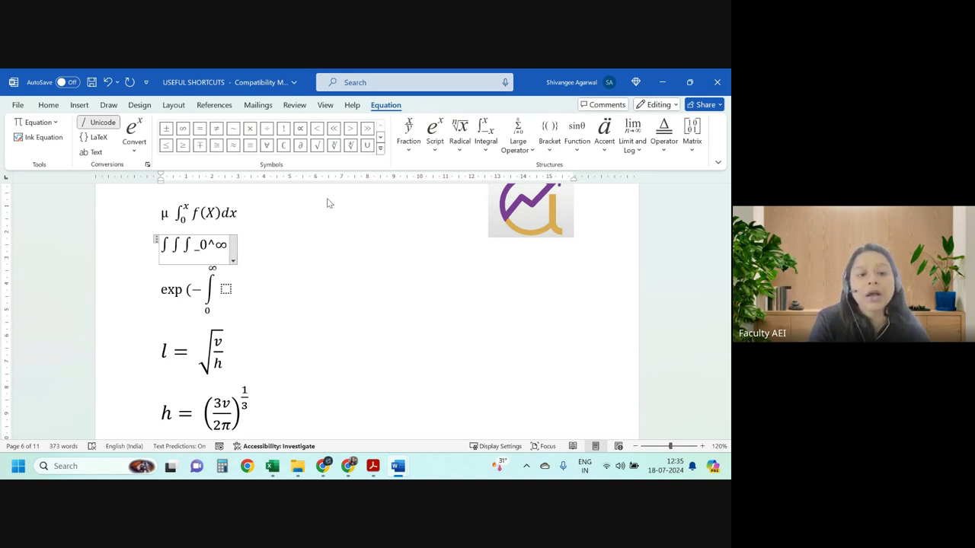
key("space")
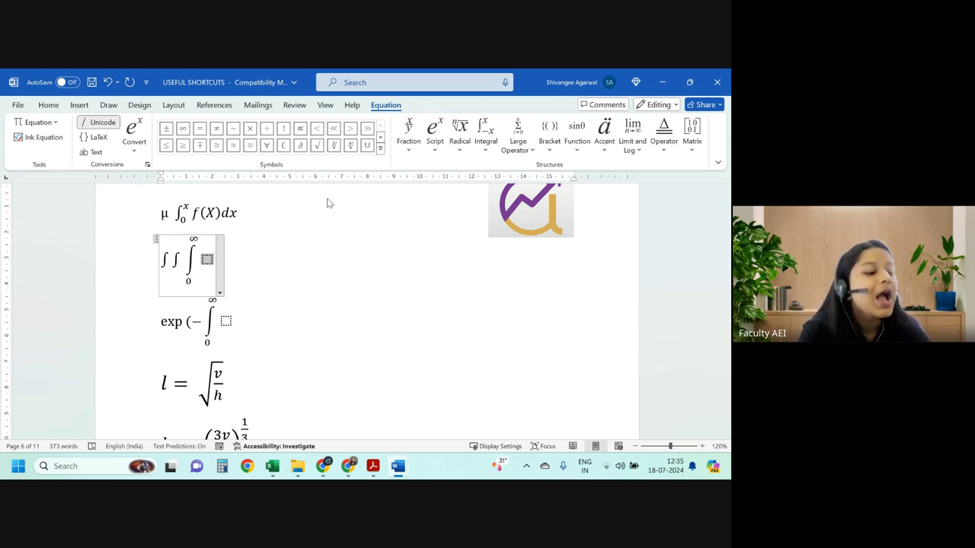
Remove the extra integral so the equation becomes ∫∫, the second from 0 to ∞.
left_click(173, 261)
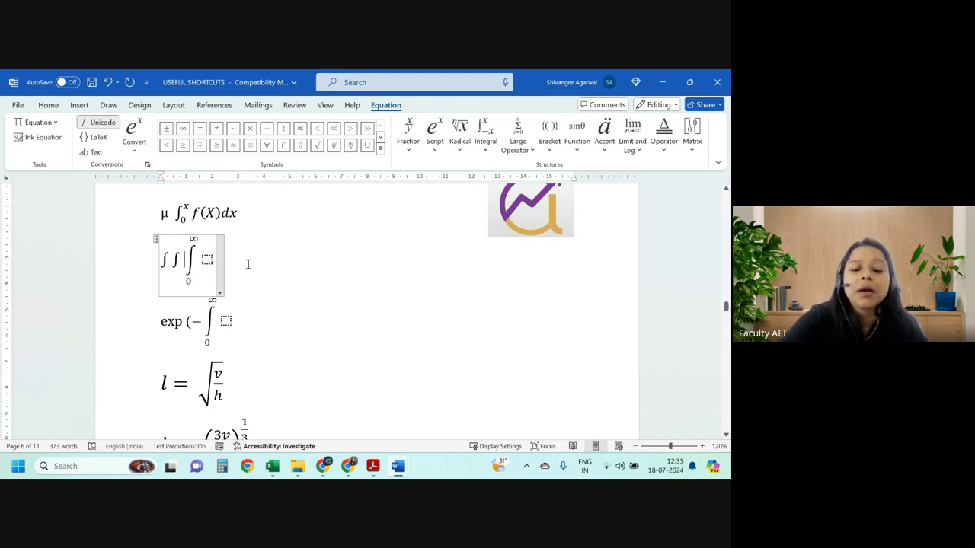
type("_0")
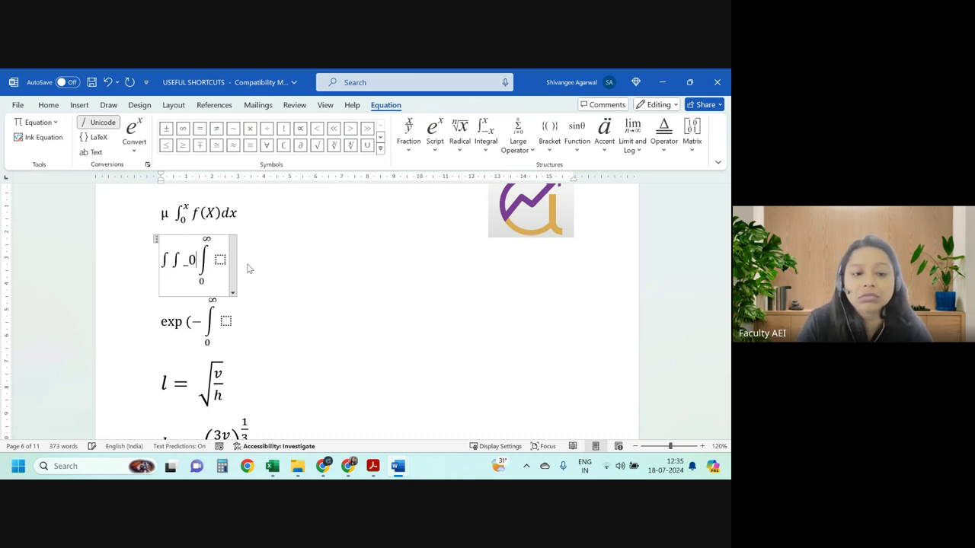
type("^")
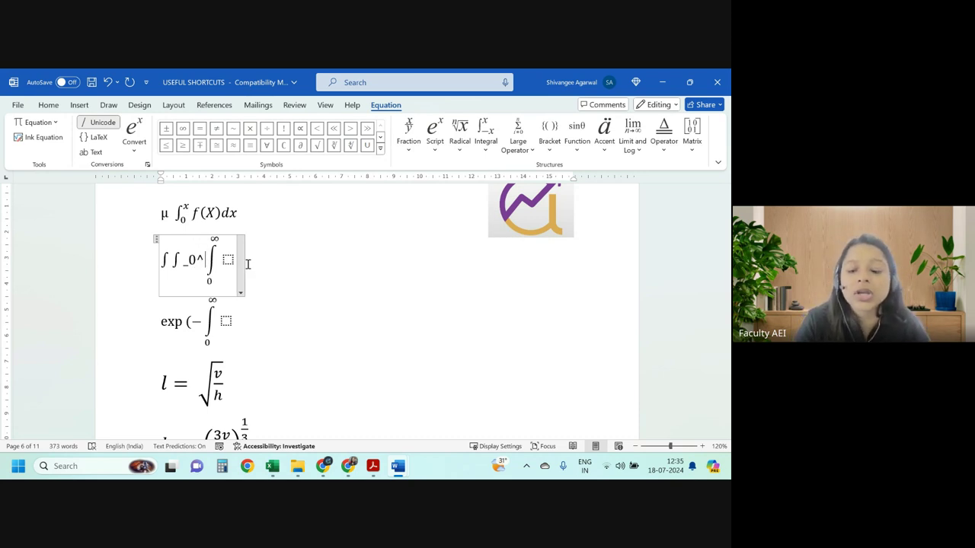
type("\\in")
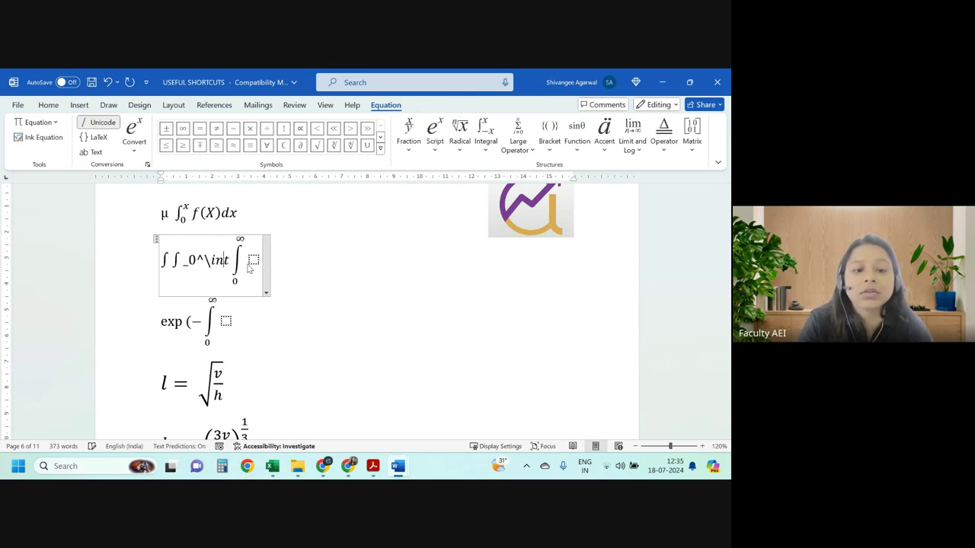
type("t")
key("space")
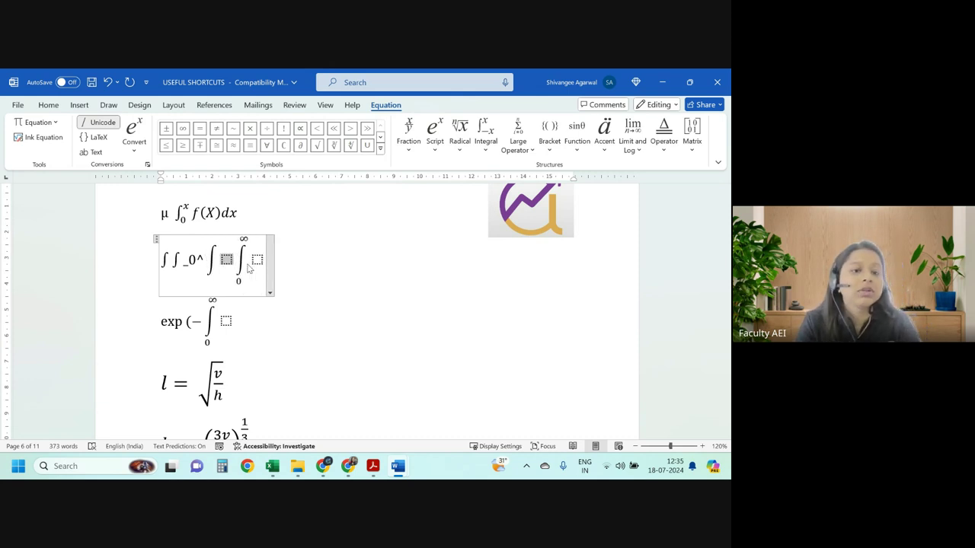
key("BackSpace")
key("BackSpace")
key("BackSpace")
key("BackSpace")
key("BackSpace")
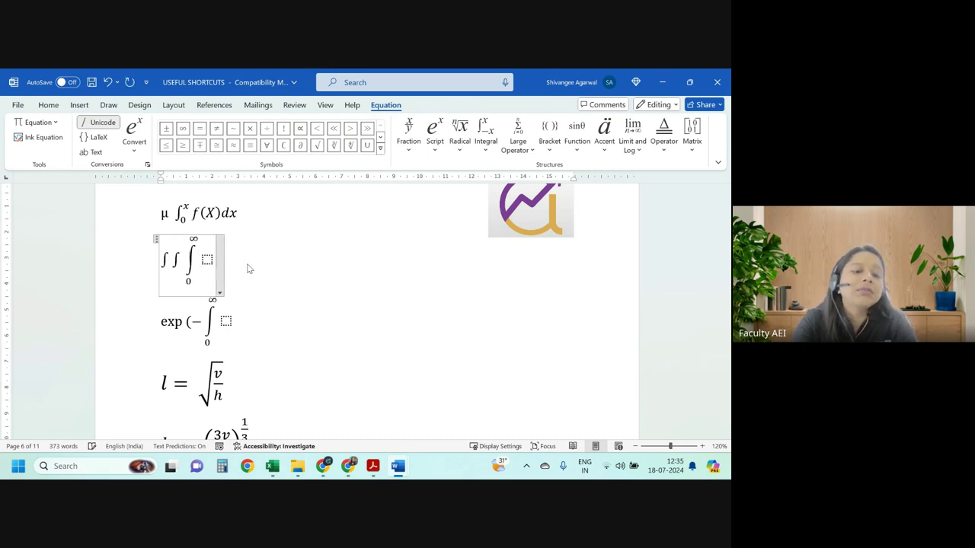
key("BackSpace")
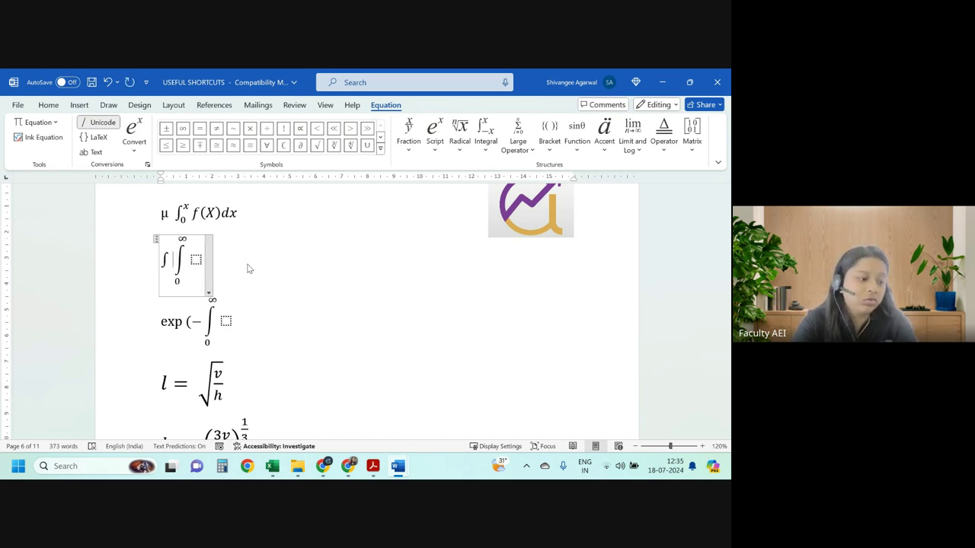
left_click(355, 246)
left_click(200, 260)
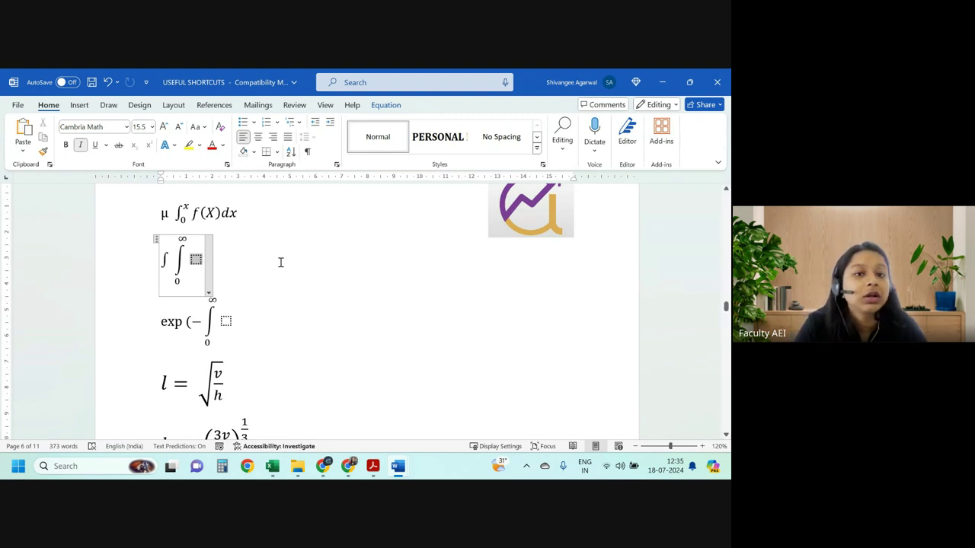
Select the empty integrand and expand the Basic Math symbol gallery on the Equation tab.
left_click(197, 260)
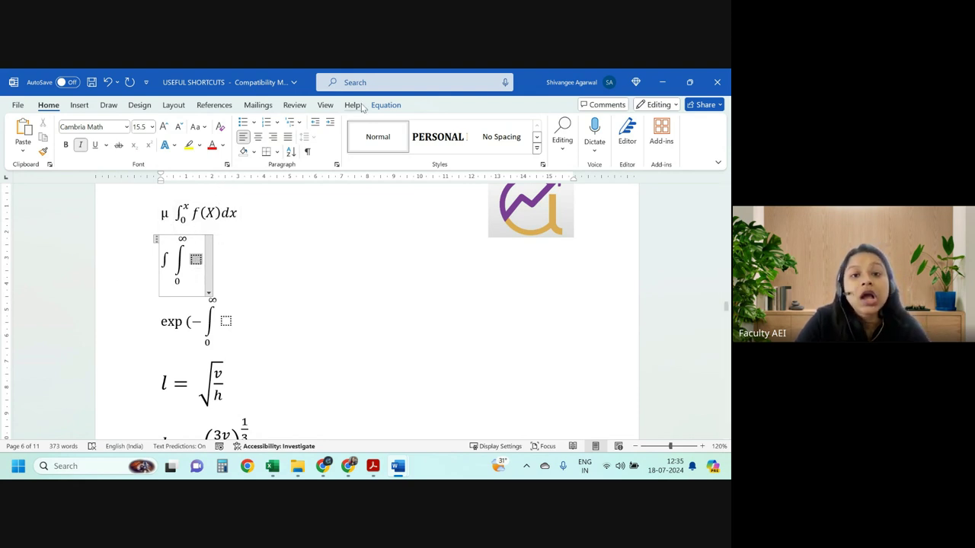
left_click(385, 105)
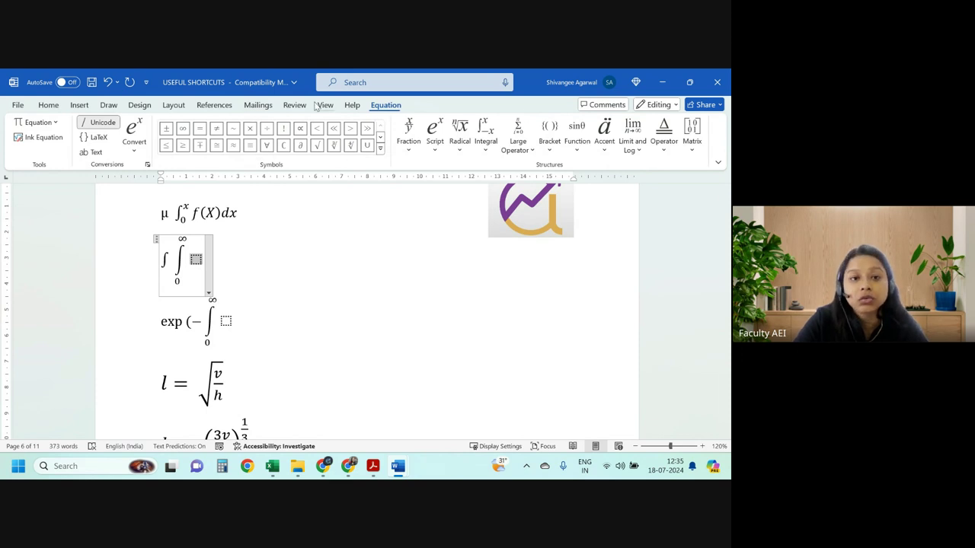
left_click(381, 150)
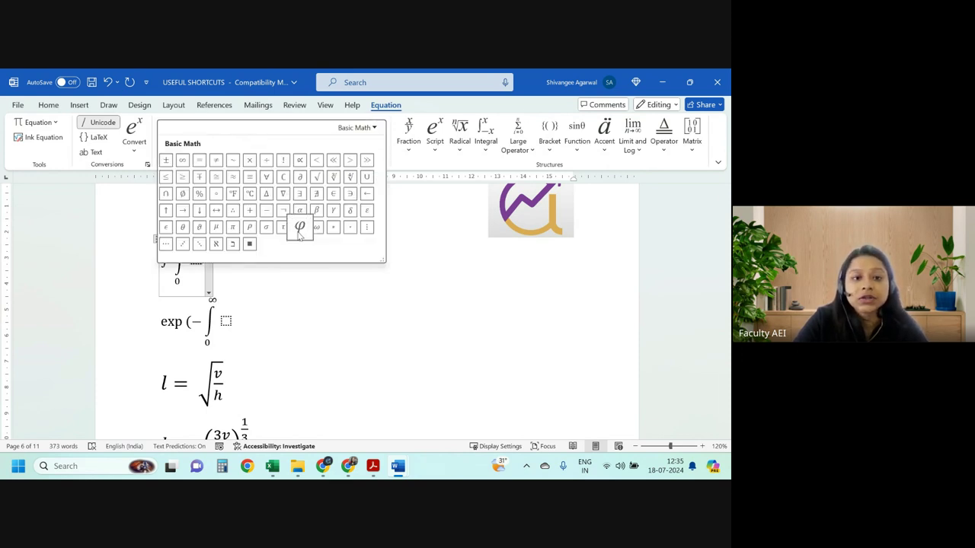
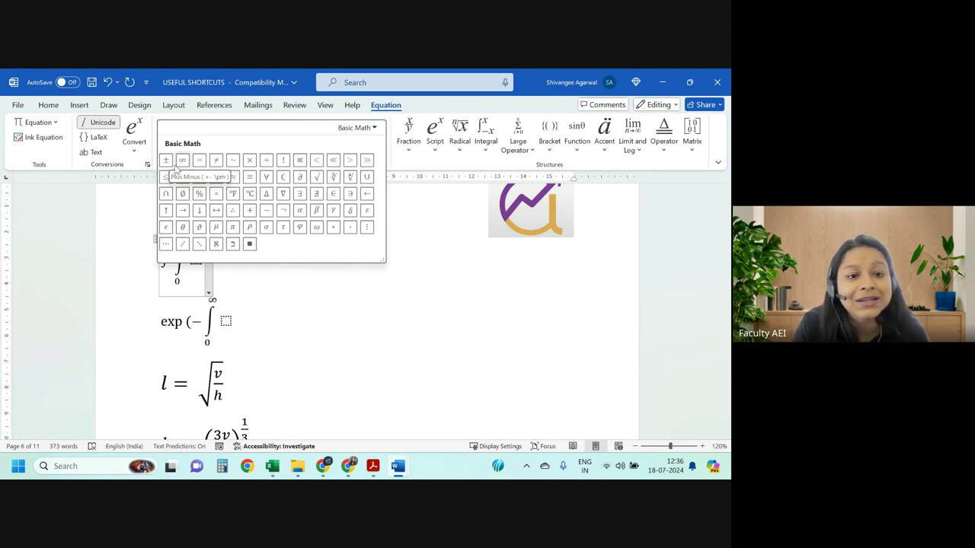
Append a ± sign and a summation from 0 to 3 to the double-integral equation.
left_click(234, 278)
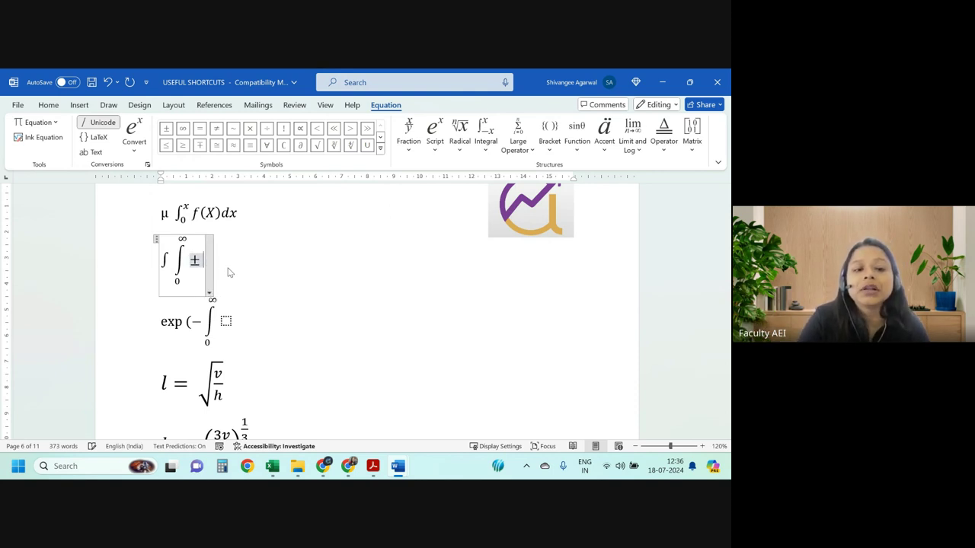
type("/")
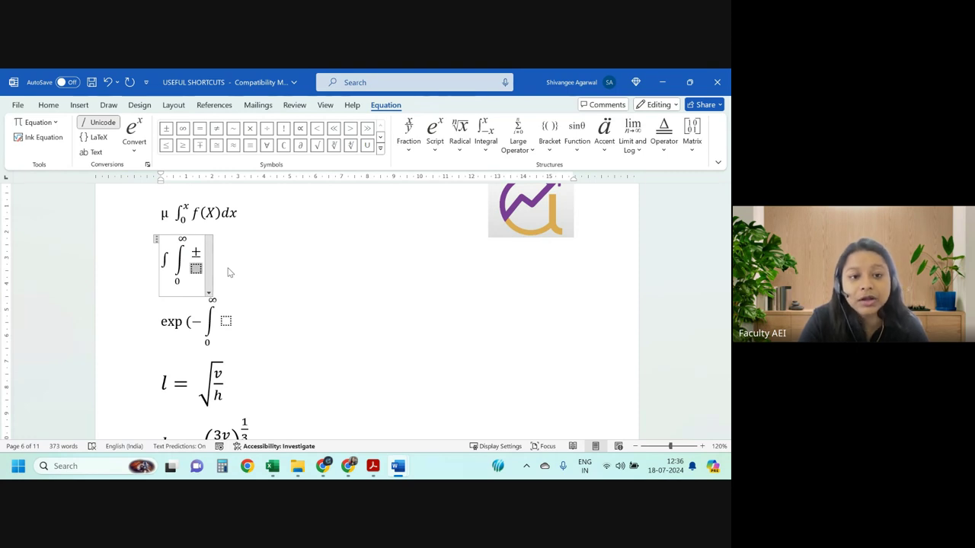
key("BackSpace")
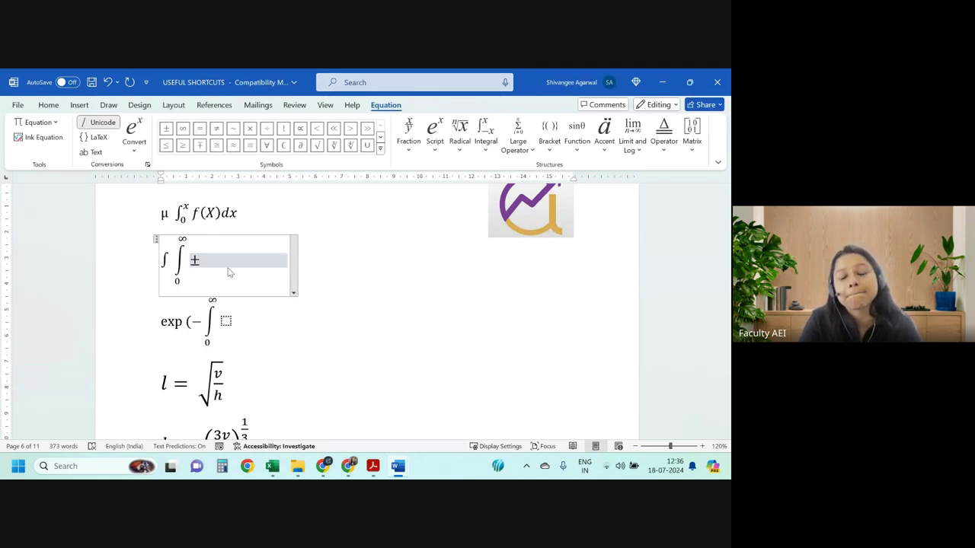
type(" \\")
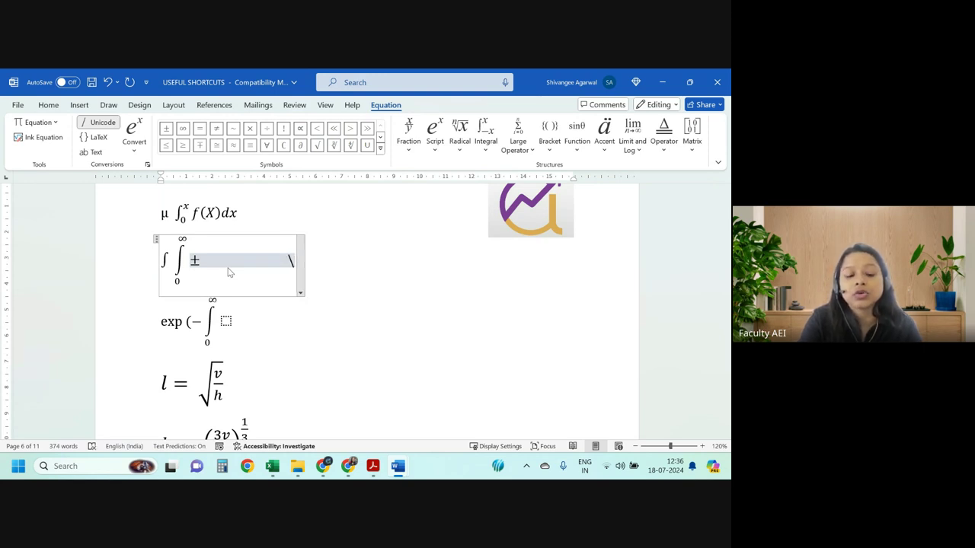
type("sum ")
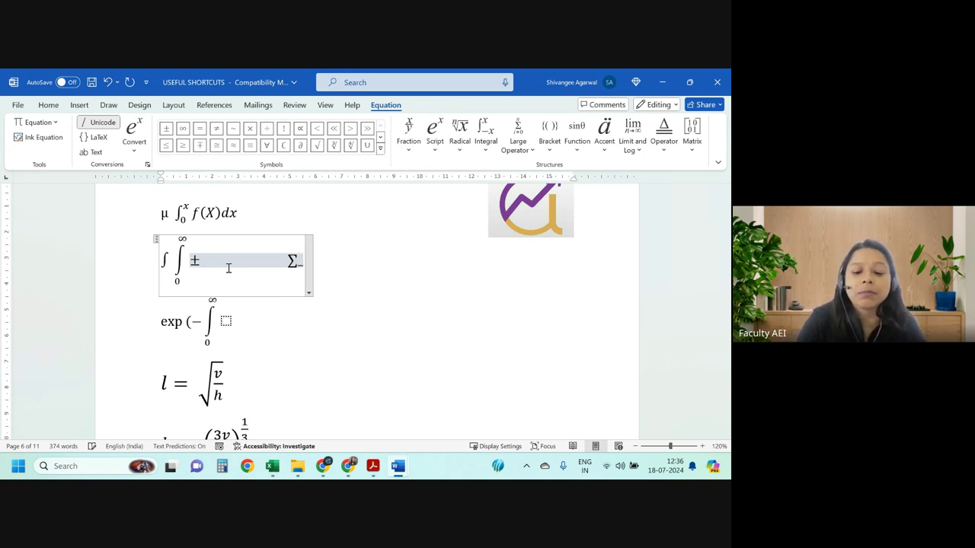
type(" 0^")
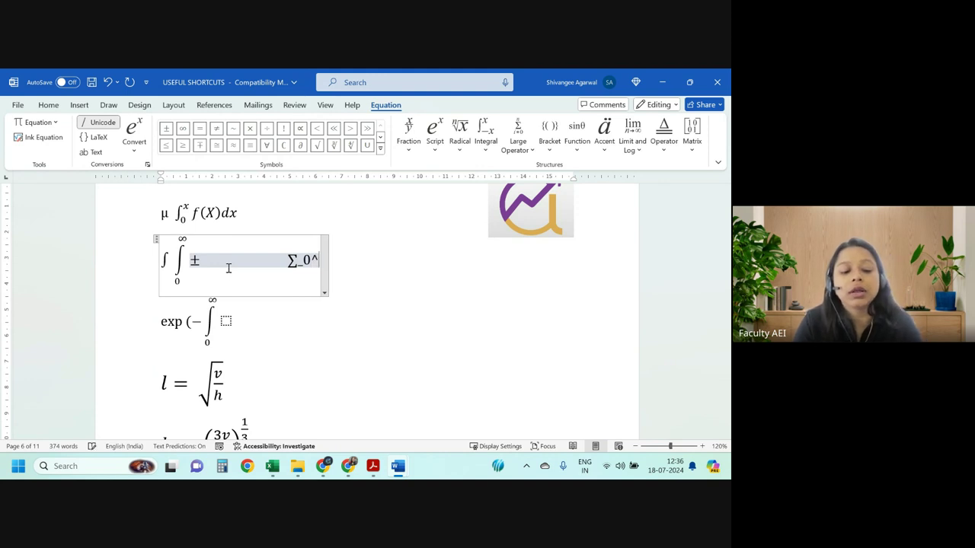
type("3")
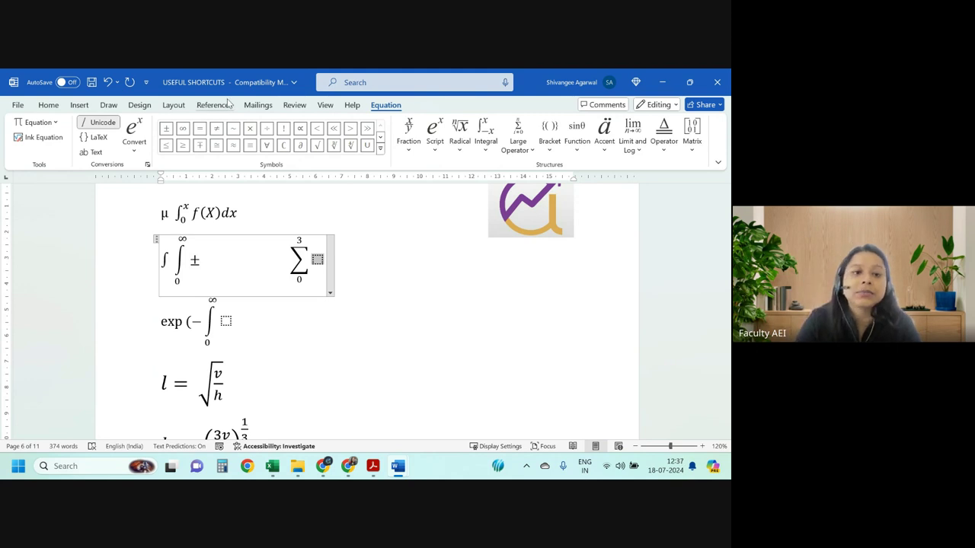
left_click(360, 299)
Type the plain-text line mu +- 1.96*sigma/sqrt(n) on a new line below the equation.
key("Return")
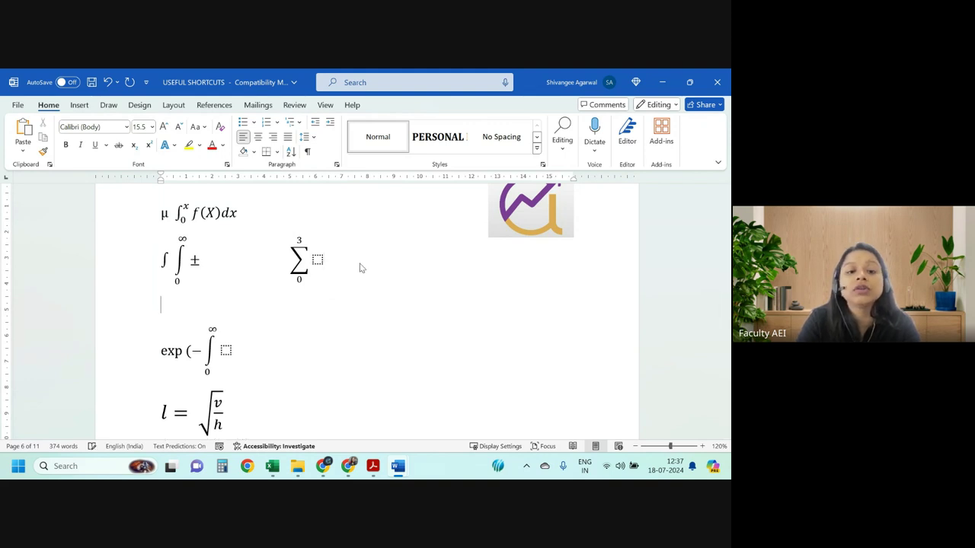
type("+-")
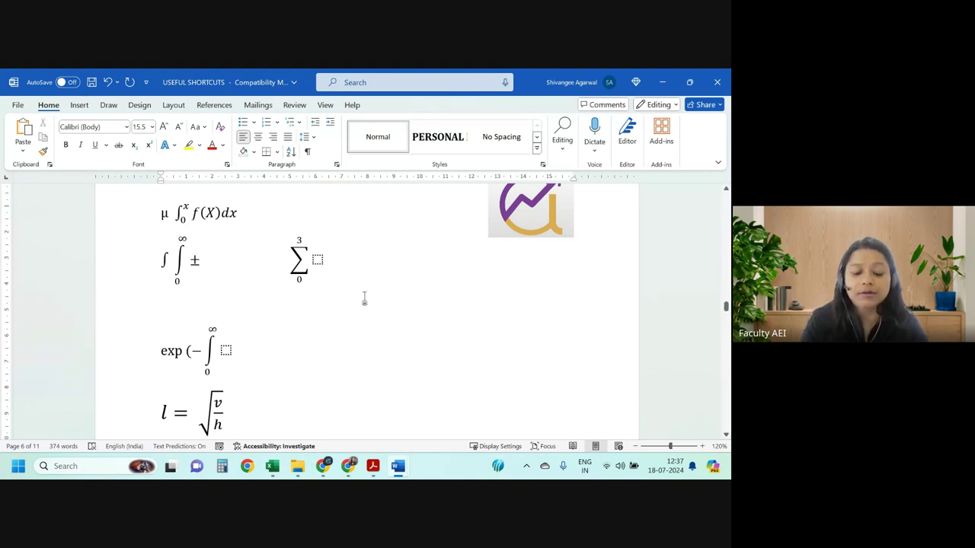
type("Mu")
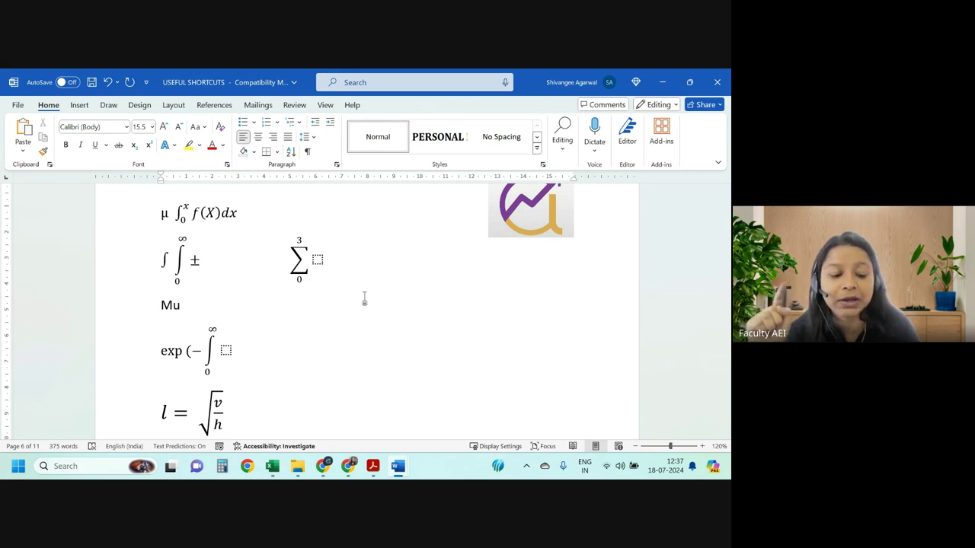
key("ctrl+z")
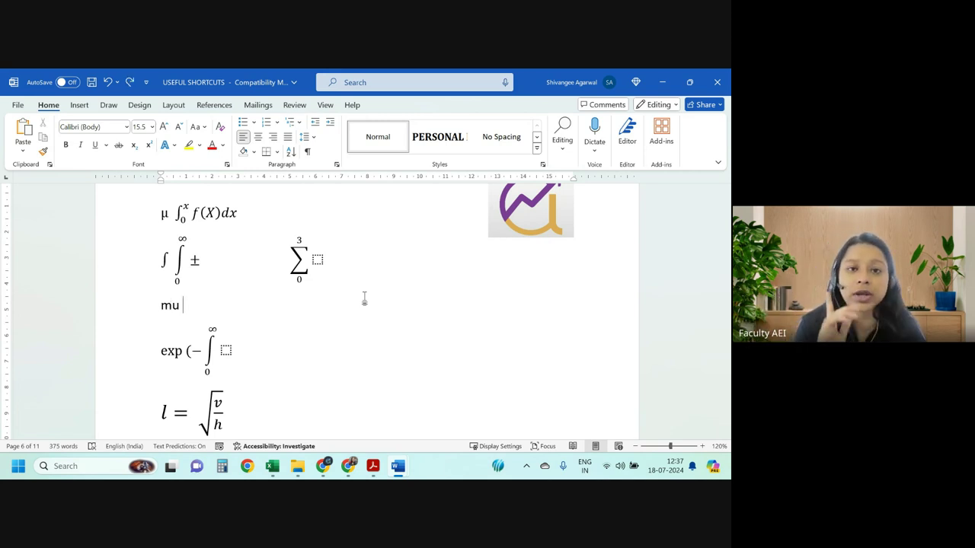
type("+-")
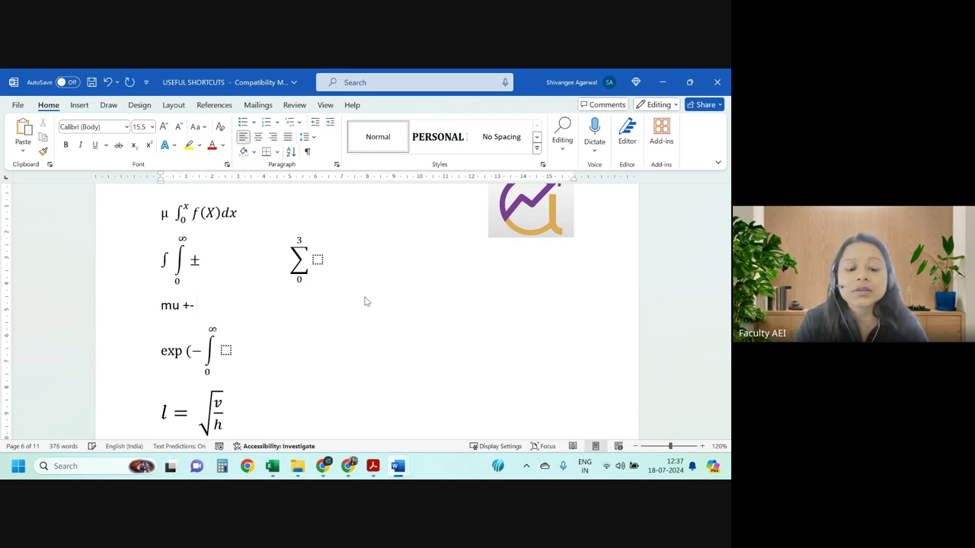
type(" sigma")
key("BackSpace")
key("BackSpace")
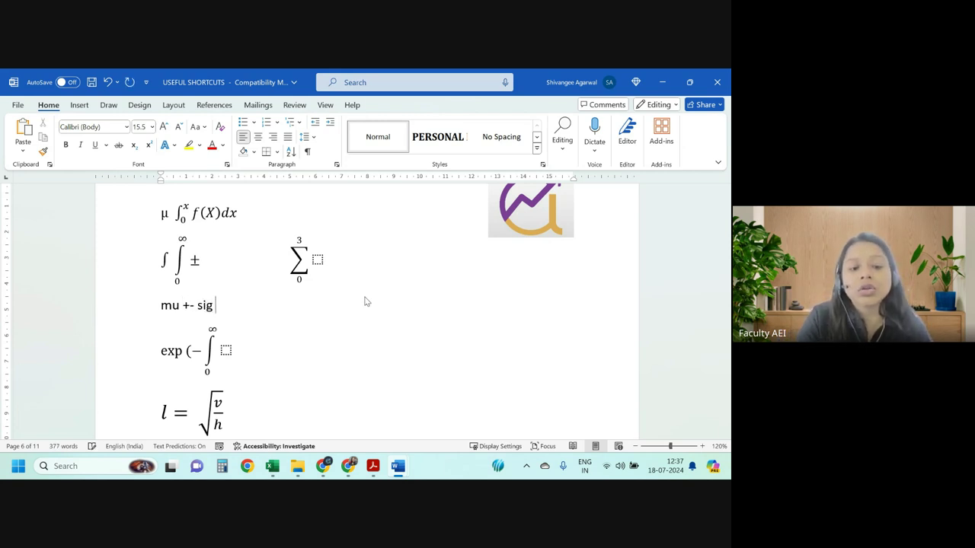
key("BackSpace")
key("BackSpace")
key("BackSpace")
type("9")
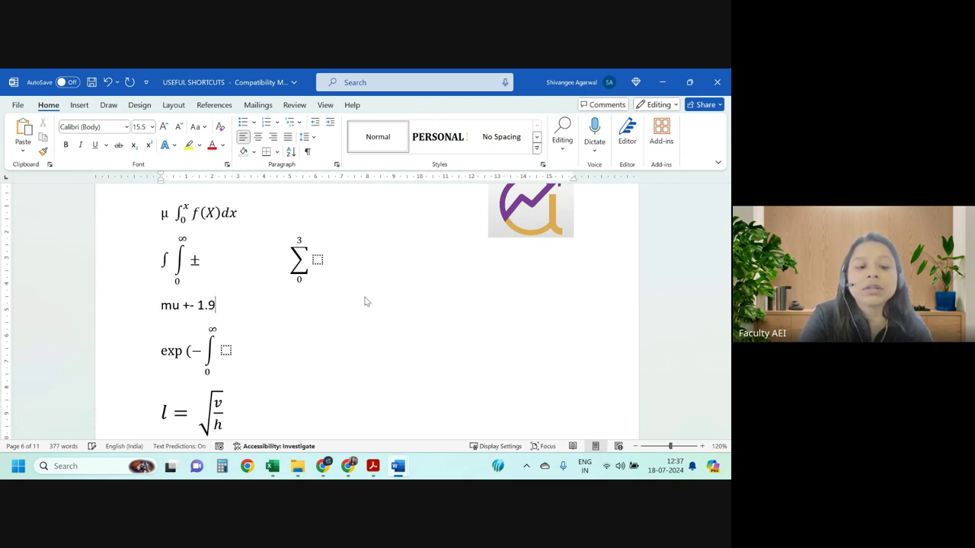
type("6*si")
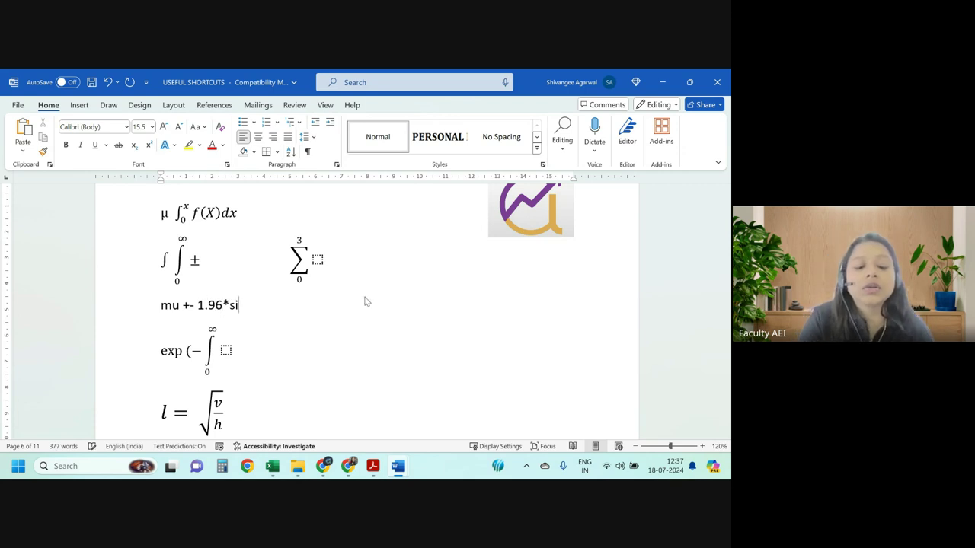
type("gma/")
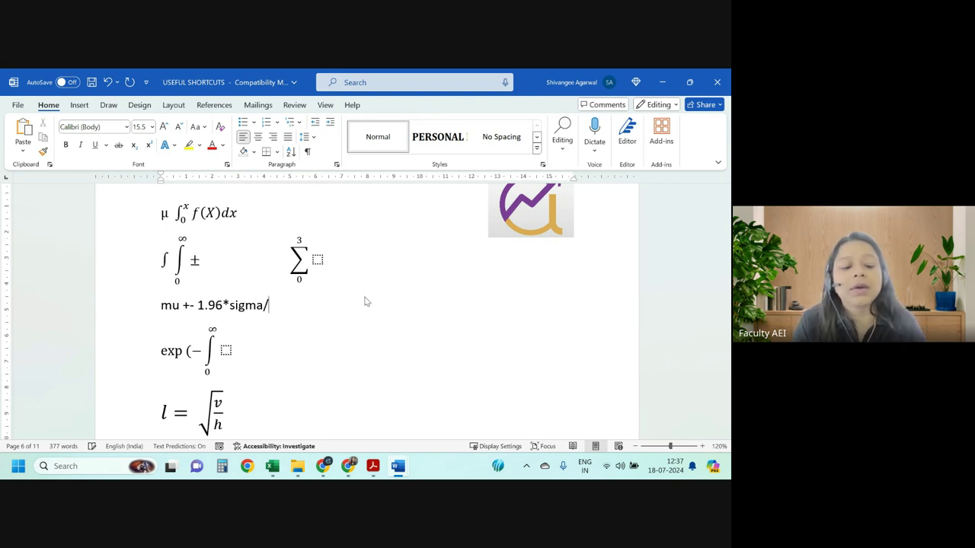
type("sqrt(n)")
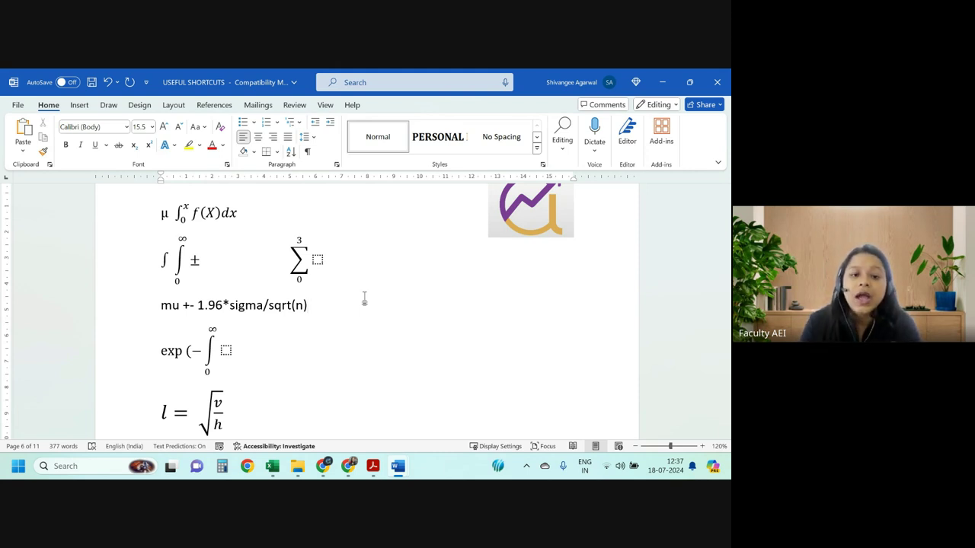
Add the note '97.5% value from N(0,1)' below the formula and select it.
left_click_drag(199, 306, 222, 306)
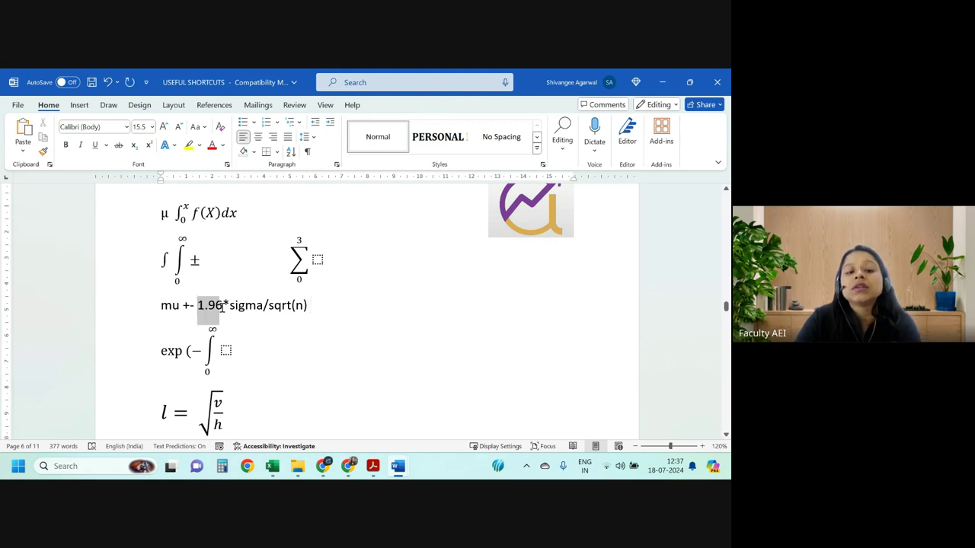
left_click(337, 308)
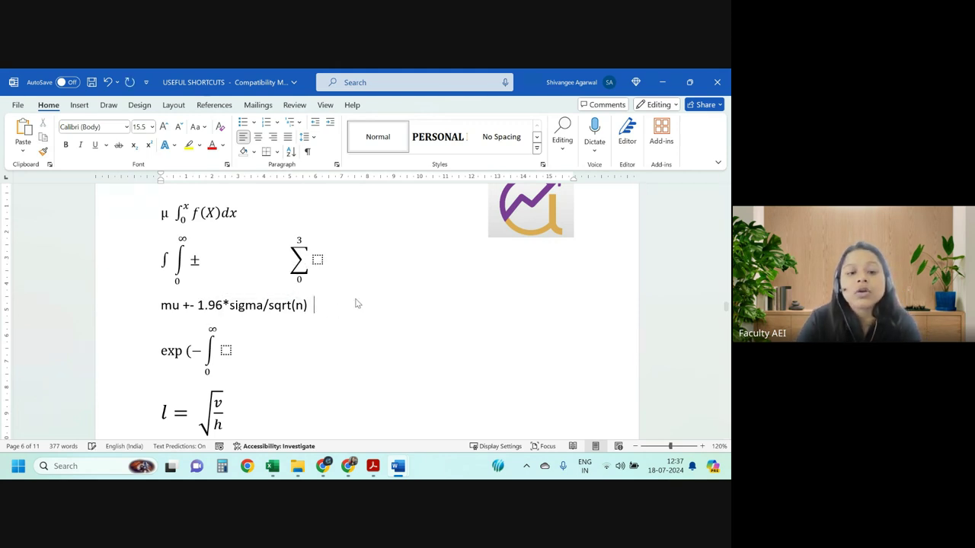
key("Return")
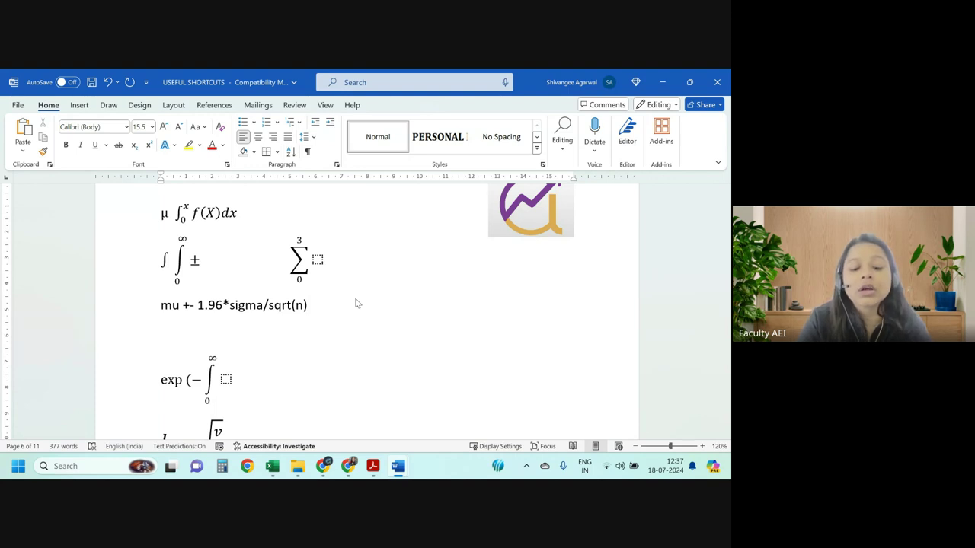
type("9")
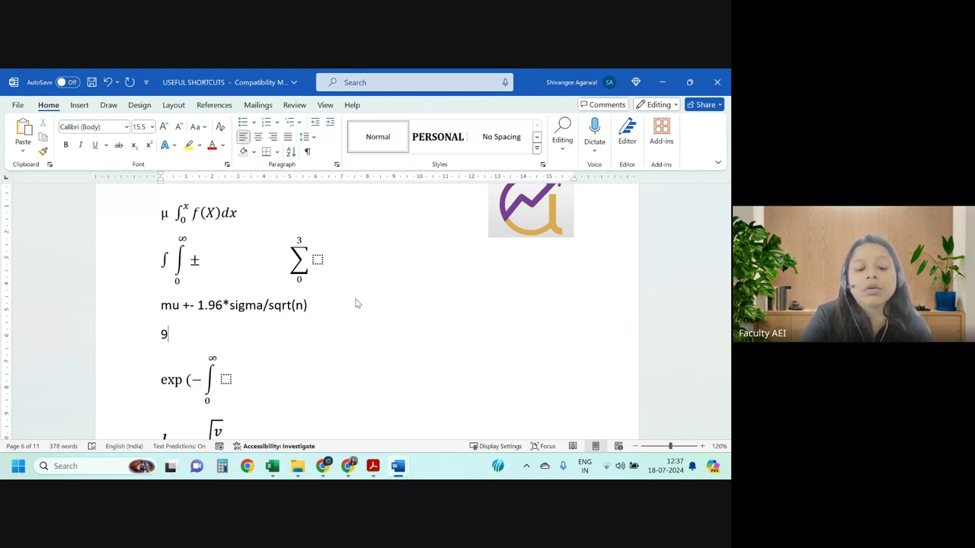
type("7.")
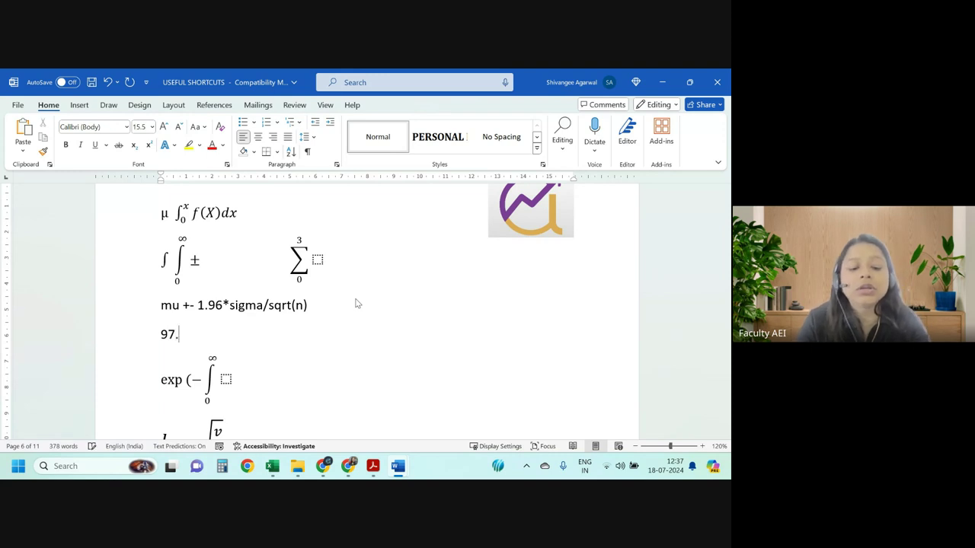
type("5% ")
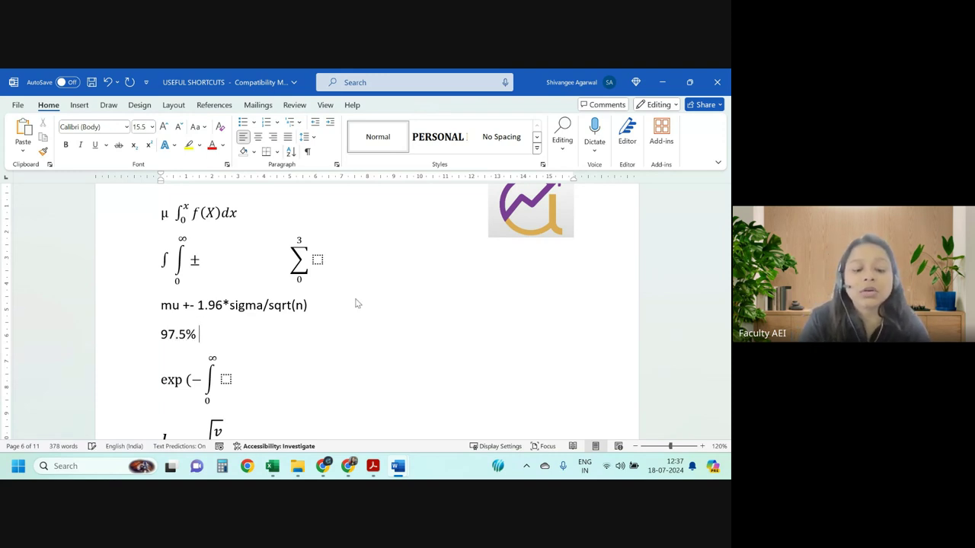
type("value from")
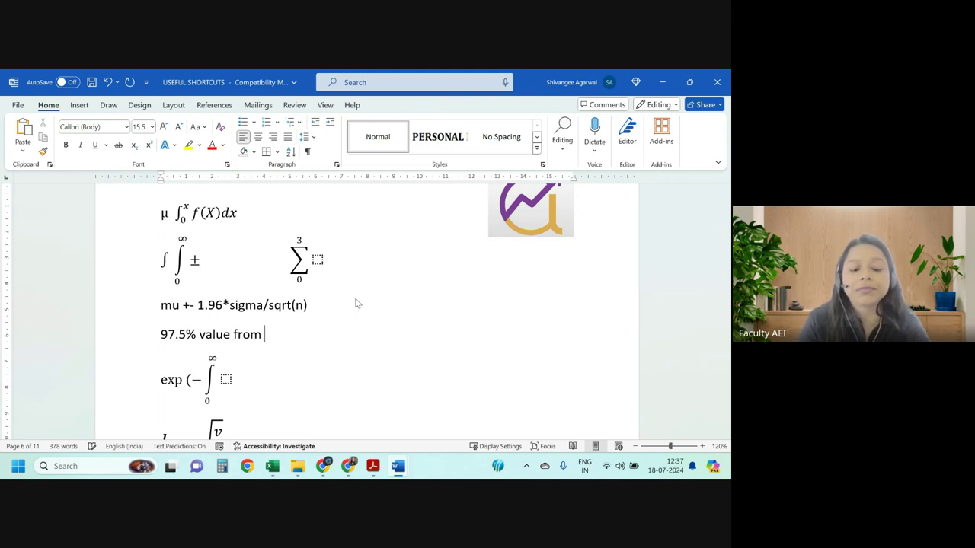
type(" N(0")
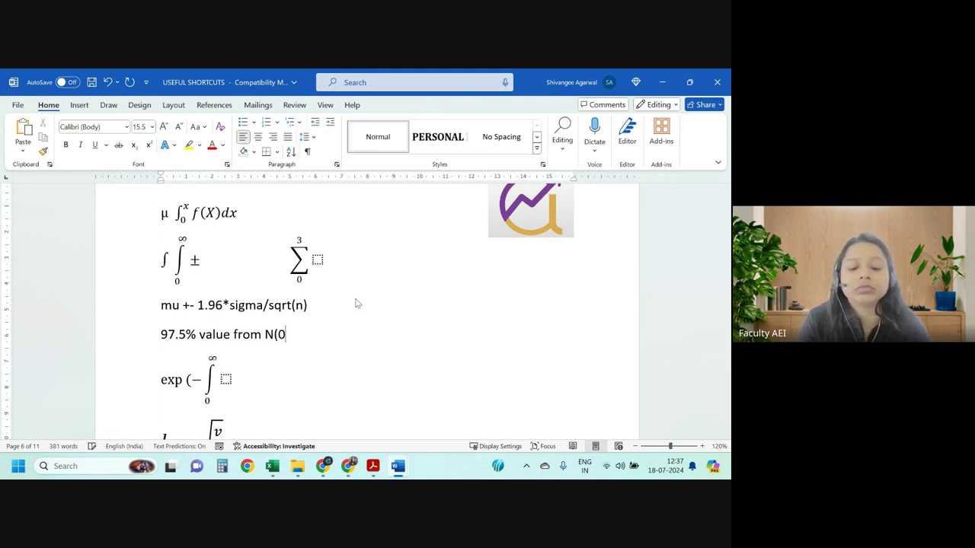
type(",1) is")
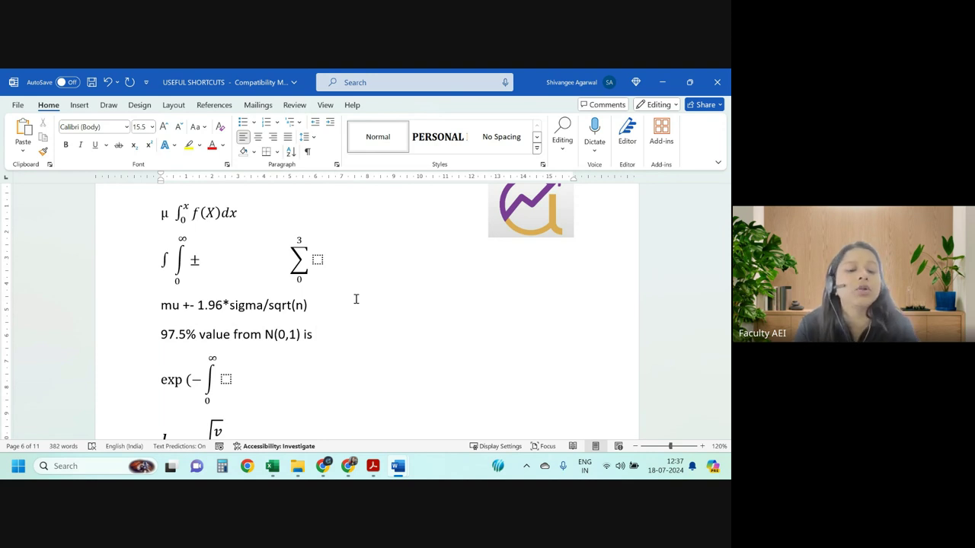
key("ctrl+shift+Left")
key("ctrl+shift+Left")
key("ctrl+shift+Left")
key("ctrl+shift+Left")
key("ctrl+shift+Left")
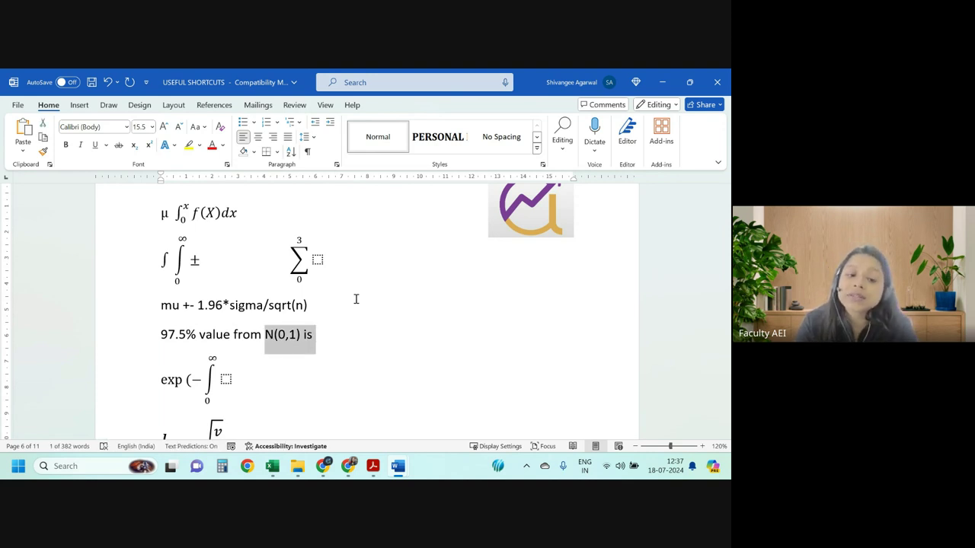
key("ctrl+shift+Left")
key("ctrl+shift+Left")
key("ctrl+shift+Left")
key("ctrl+shift+Left")
key("ctrl+shift+Left")
key("ctrl+shift+Left")
Delete the note, switch to Document1 and select the 'table book pg no. 45' reference line.
key("BackSpace")
key("BackSpace")
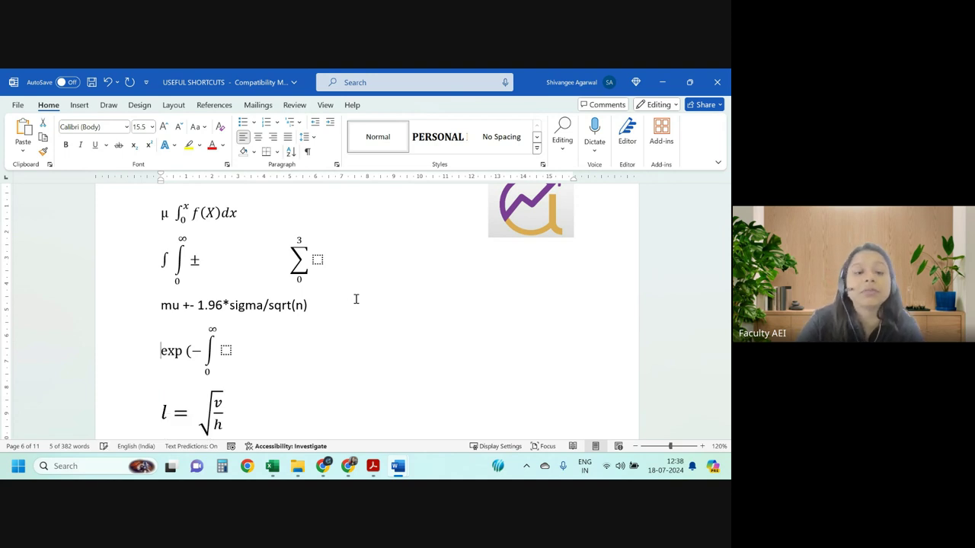
scroll(298, 277, "up", 3)
scroll(298, 276, "up", 5)
scroll(297, 282, "down", 4)
scroll(297, 283, "down", 4)
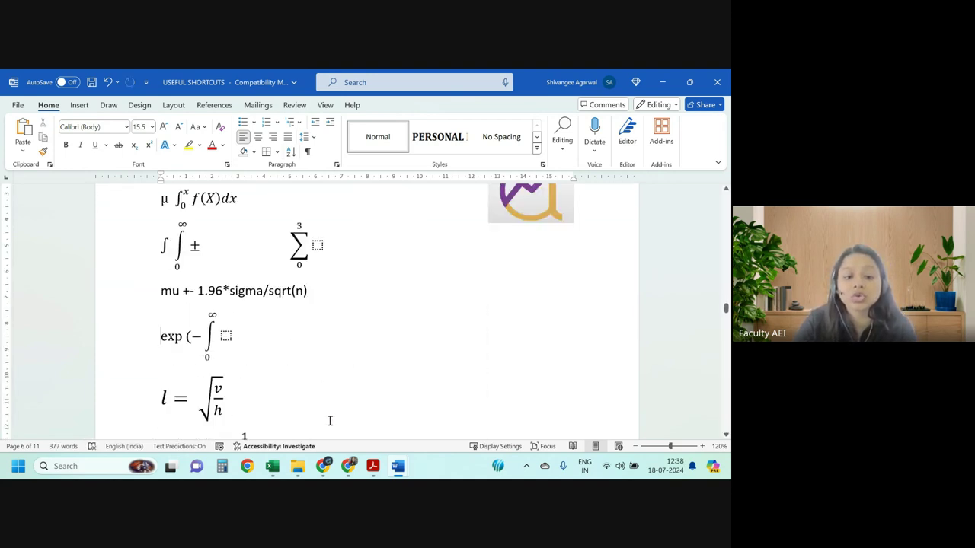
scroll(297, 282, "down", 1)
mouse_move(397, 466)
left_click(270, 417)
left_click(297, 409)
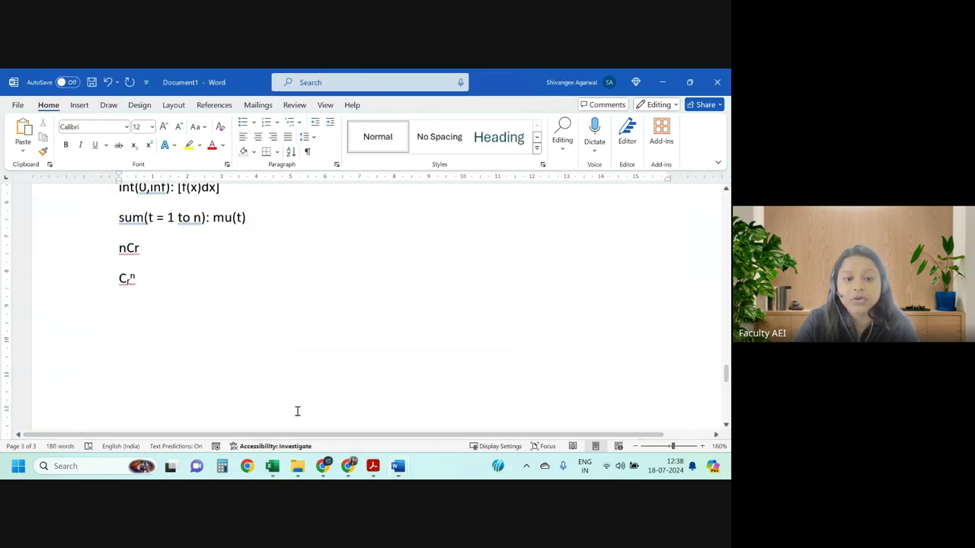
scroll(279, 391, "up", 3)
scroll(279, 392, "down", 3)
scroll(278, 392, "down", 10)
scroll(278, 389, "up", 4)
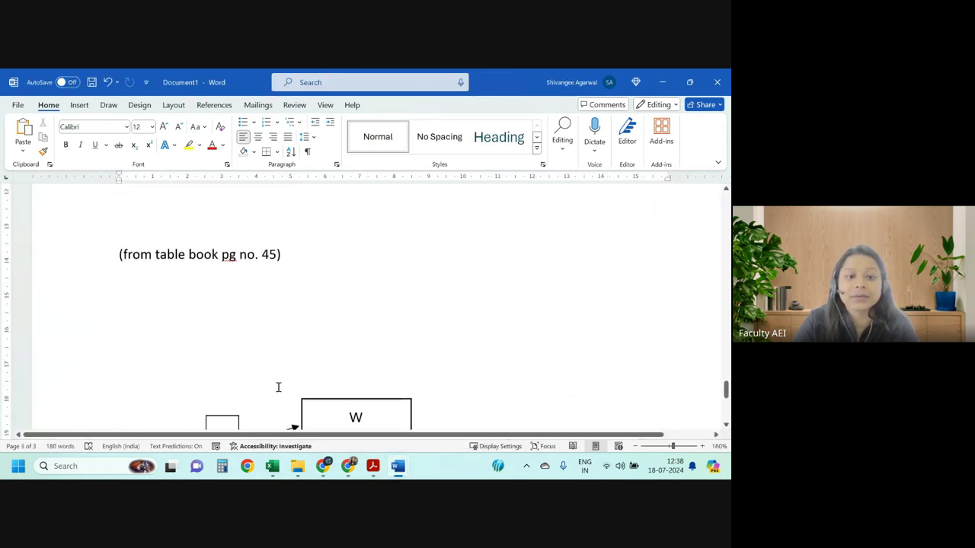
scroll(305, 327, "up", 1)
left_click_drag(305, 308, 112, 304)
key("ctrl+c")
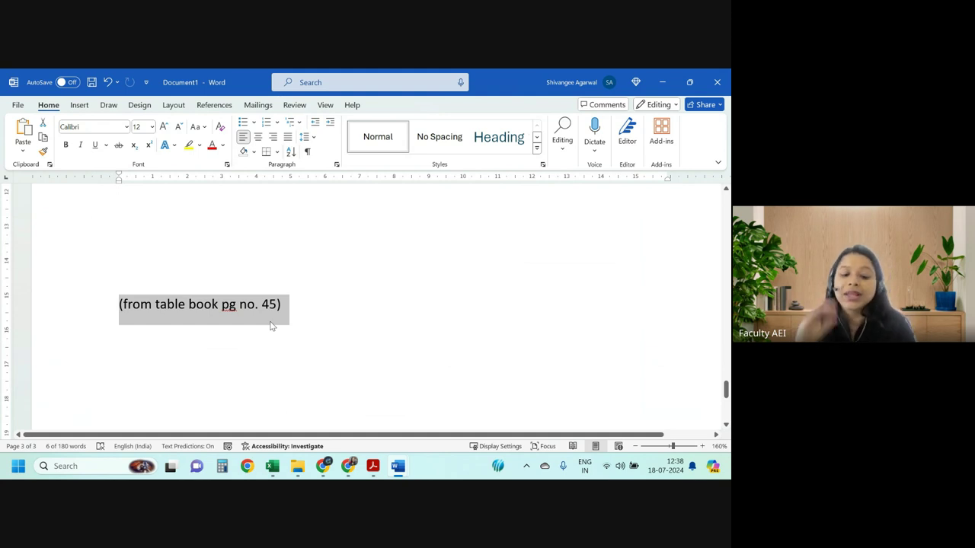
Paste two copies of the reference line below, changing page 45 to 90 and 133.
left_click(259, 352)
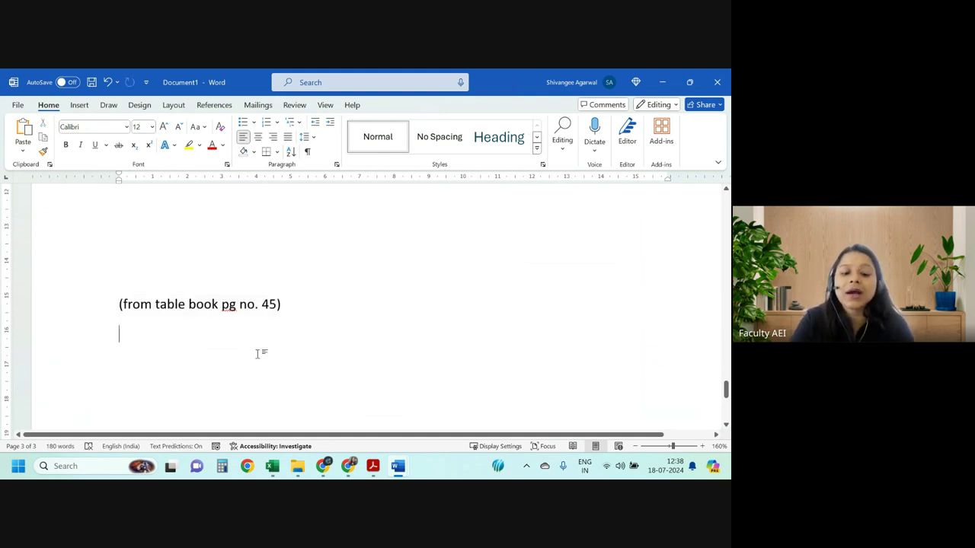
key("ctrl+v")
key("Left")
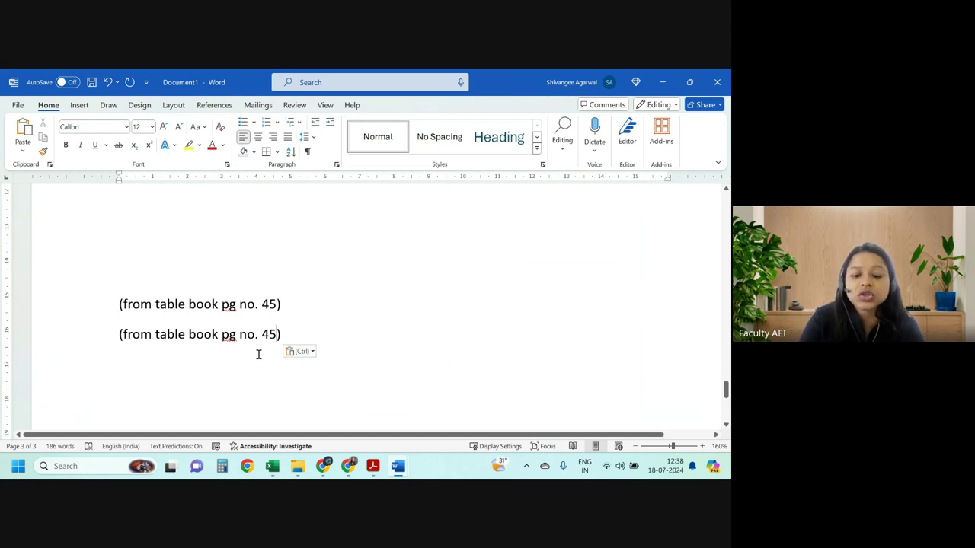
key("BackSpace")
key("BackSpace")
type("90")
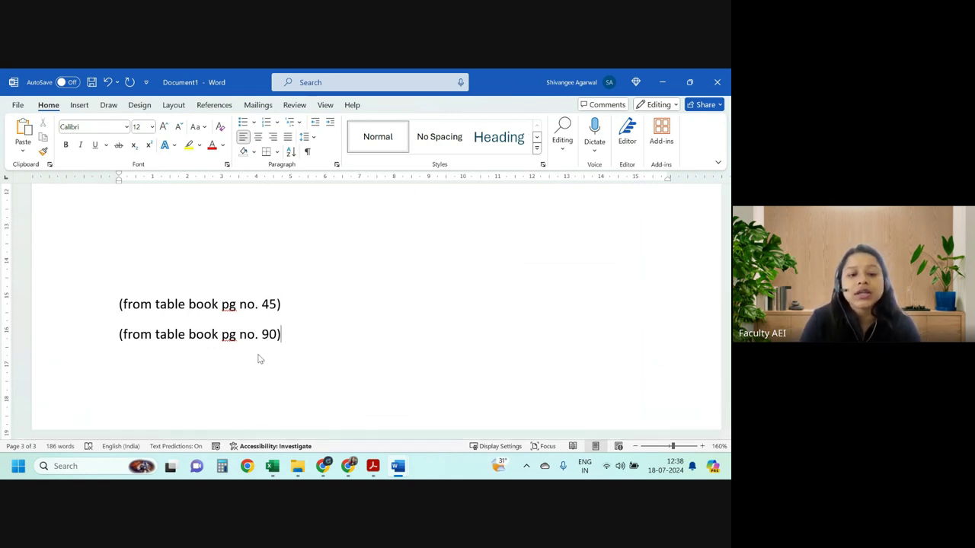
key("Return")
key("ctrl+v")
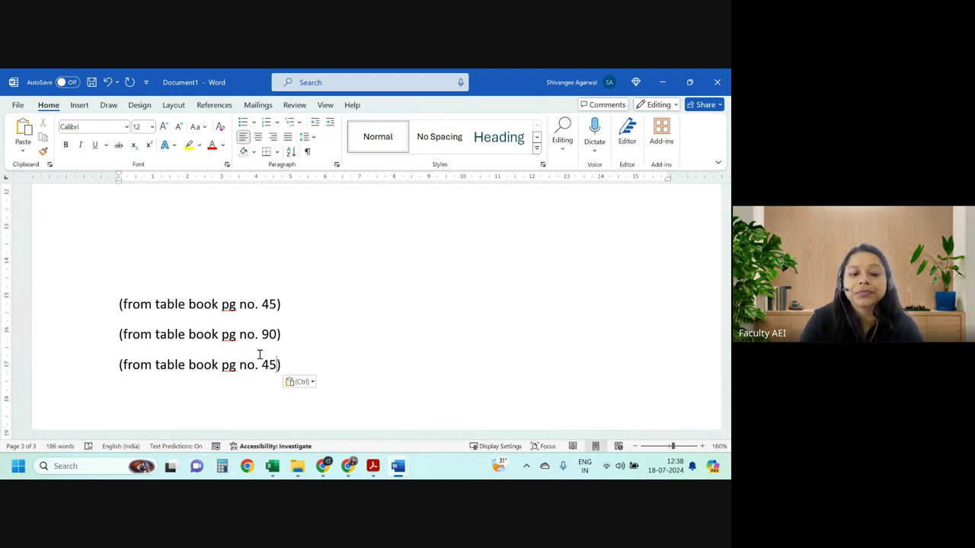
key("BackSpace")
key("BackSpace")
type("133")
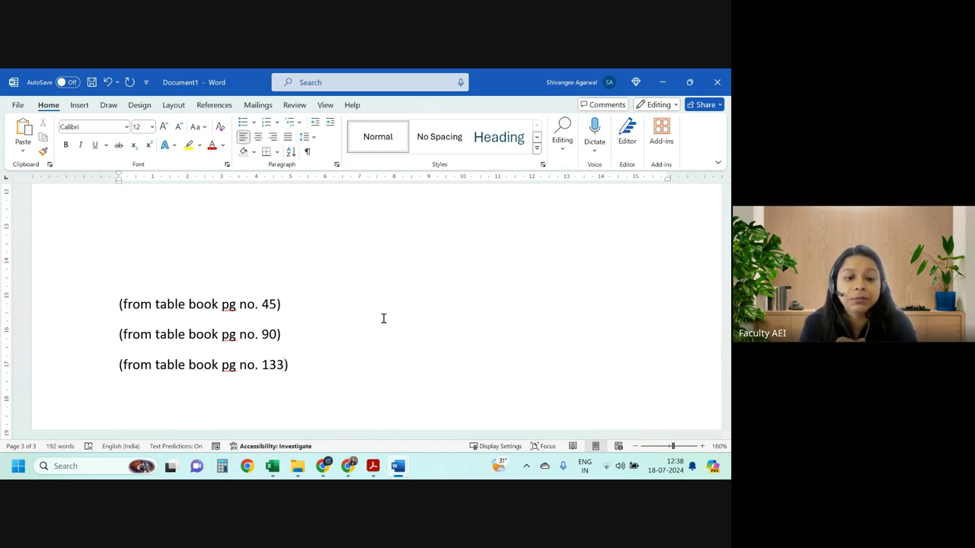
Switch to USEFUL SHORTCUTS and scroll to its SHORTCUTS FOR MATHEMATICAL TYPING list.
key("alt+Tab")
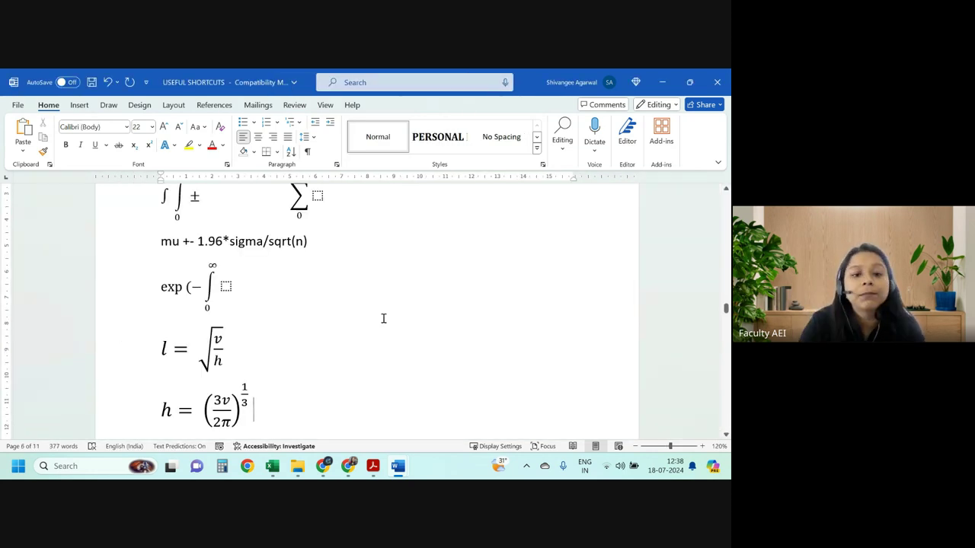
scroll(278, 298, "up", 3)
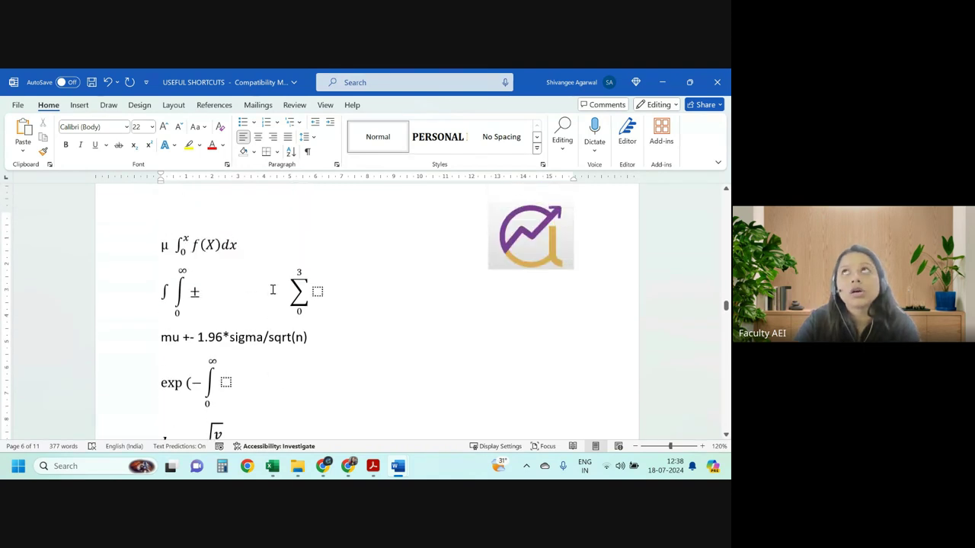
scroll(273, 290, "down", 3)
scroll(272, 287, "down", 6)
scroll(272, 286, "down", 6)
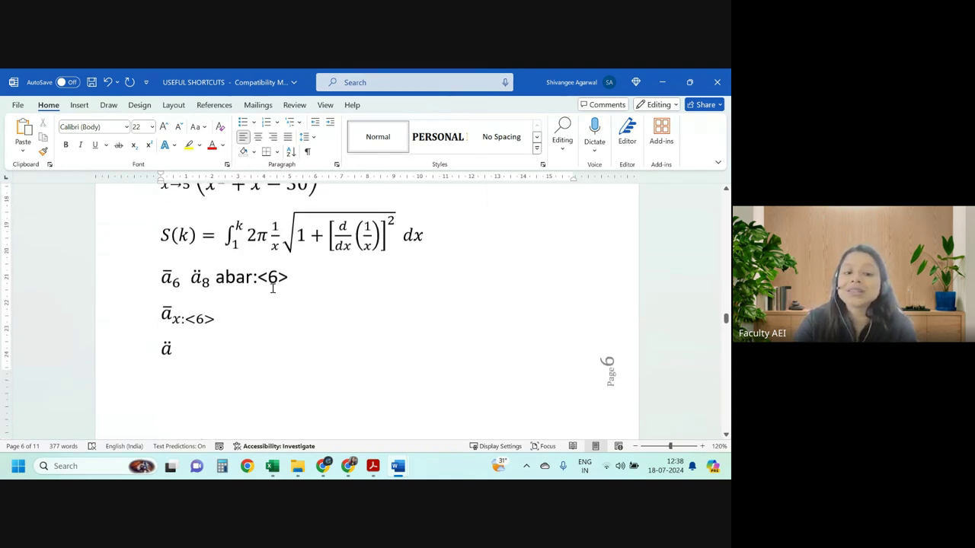
scroll(259, 297, "up", 5)
scroll(255, 300, "up", 2)
scroll(197, 349, "down", 1)
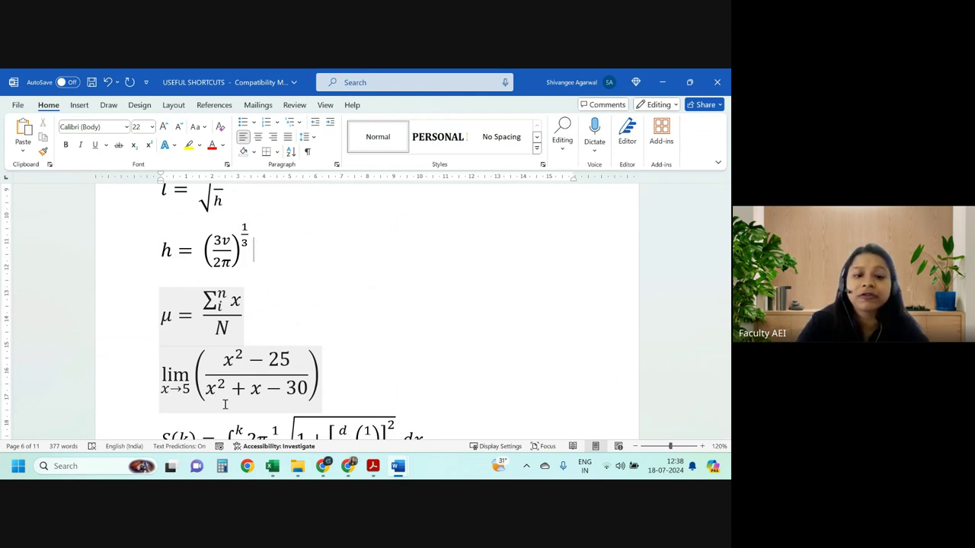
scroll(231, 298, "down", 3)
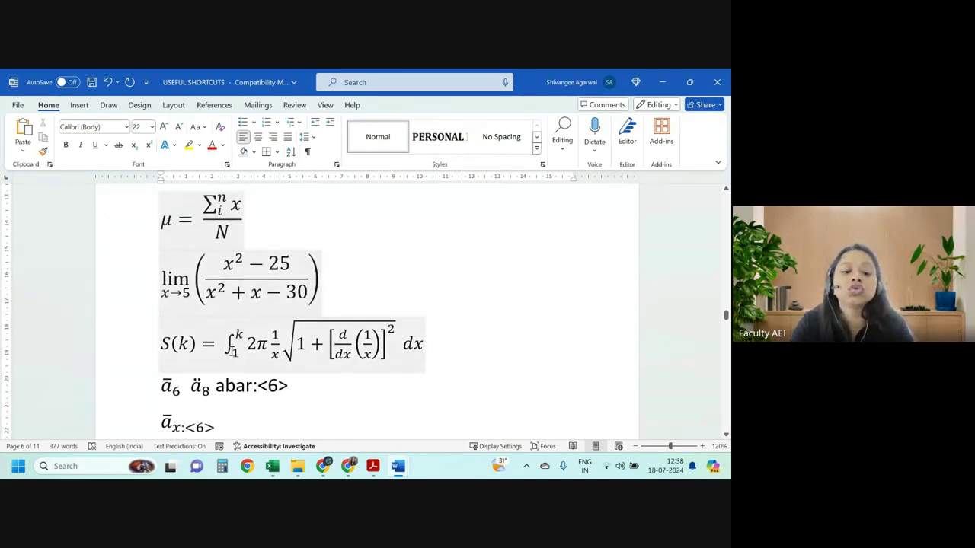
scroll(231, 349, "down", 1)
scroll(228, 335, "up", 2)
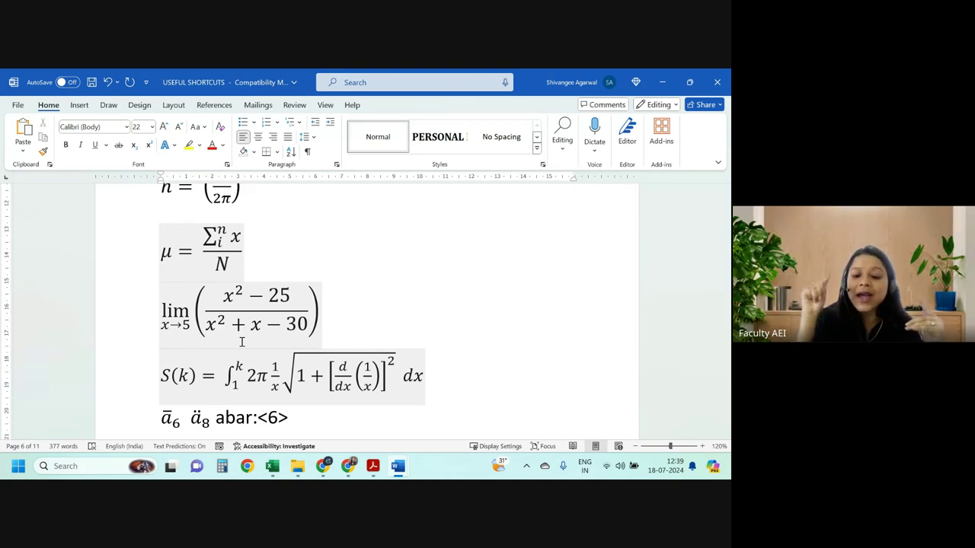
scroll(253, 347, "down", 5)
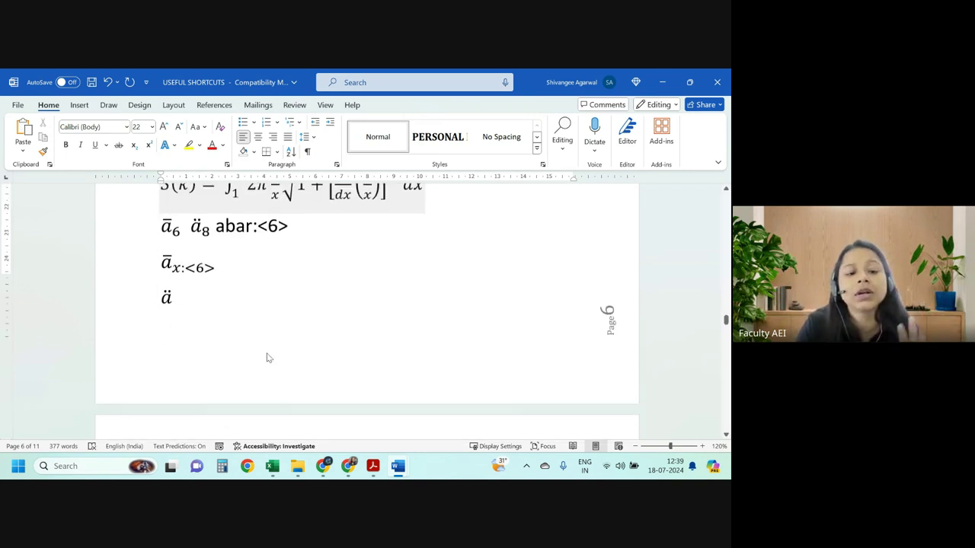
scroll(259, 350, "down", 5)
scroll(264, 352, "down", 2)
scroll(263, 353, "down", 5)
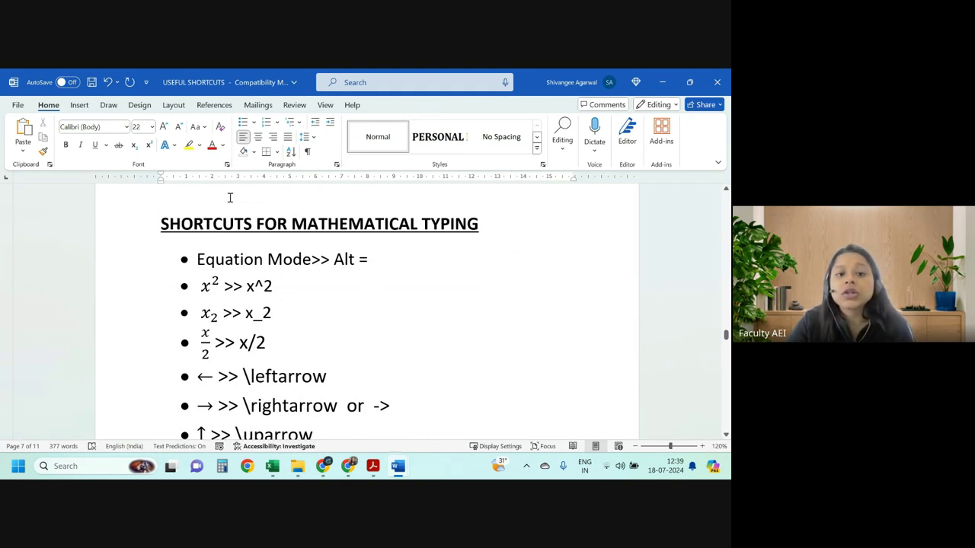
left_click_drag(181, 217, 497, 233)
left_click(322, 257)
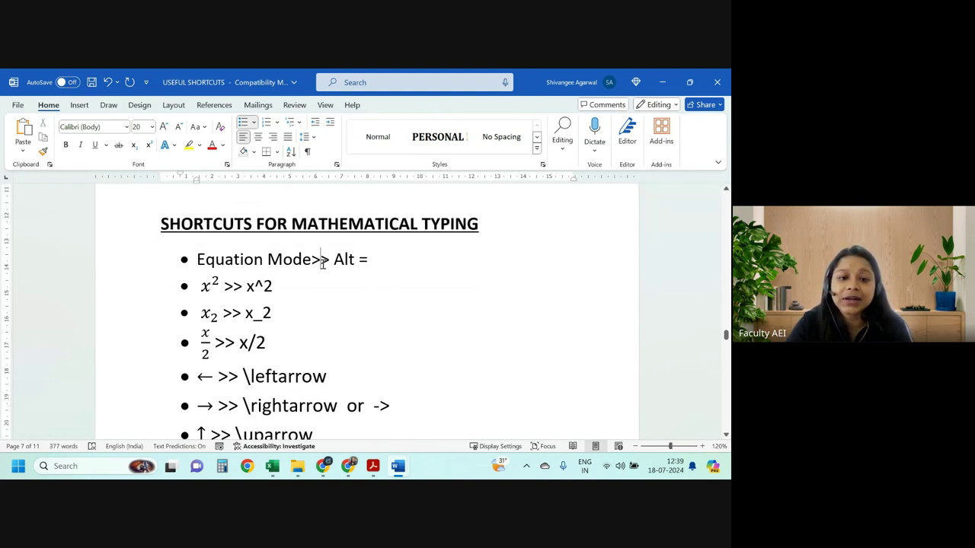
scroll(339, 240, "down", 1)
double_click(345, 228)
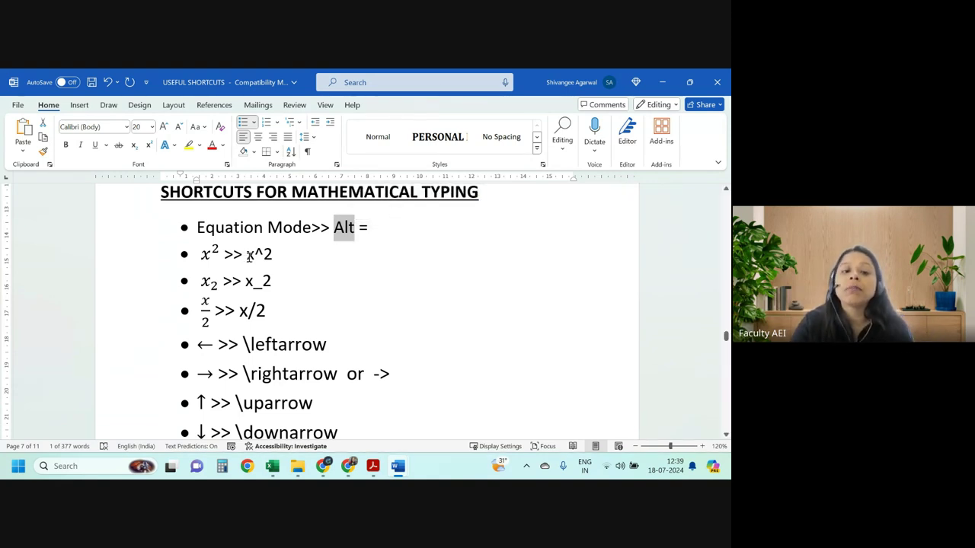
mouse_move(246, 256)
left_mouse_down()
mouse_move(272, 256)
mouse_move(271, 281)
mouse_move(258, 281)
left_mouse_up()
scroll(269, 290, "down", 1)
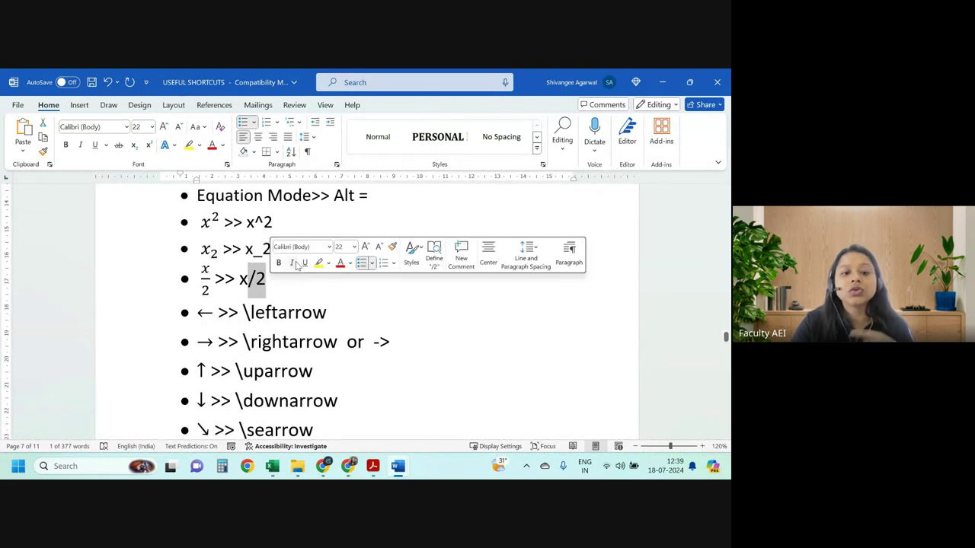
left_click(270, 280)
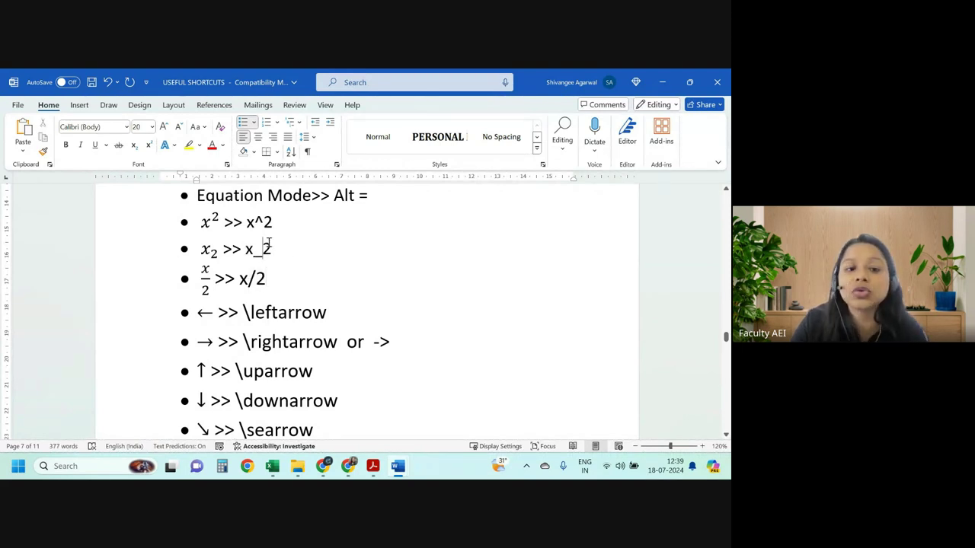
mouse_move(254, 221)
left_mouse_down()
mouse_move(272, 220)
mouse_move(267, 248)
left_mouse_up()
scroll(241, 301, "down", 1)
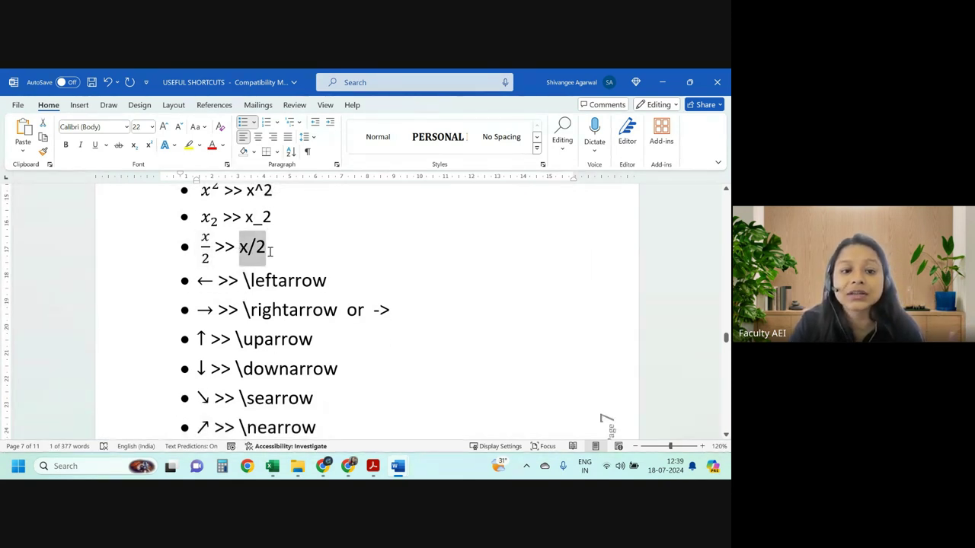
left_click(270, 251)
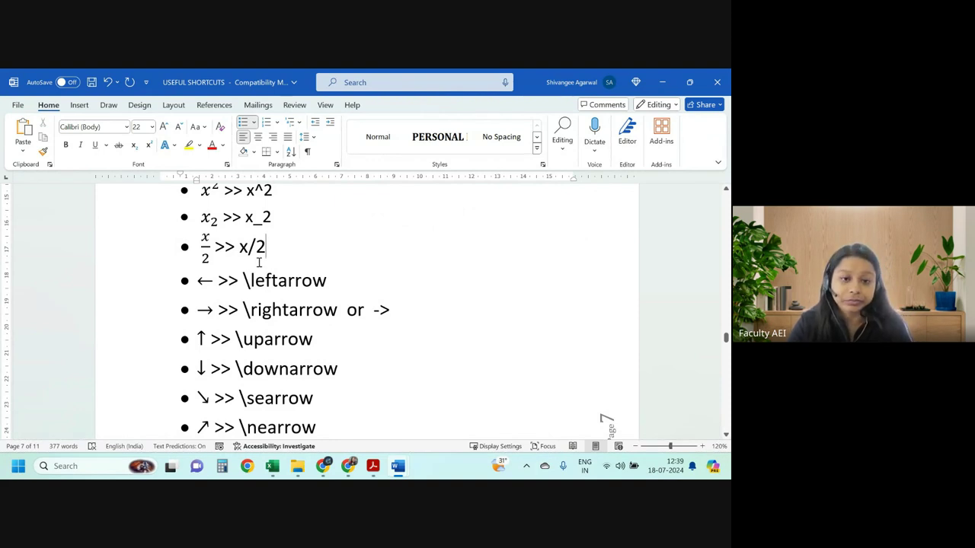
left_click_drag(218, 310, 346, 310)
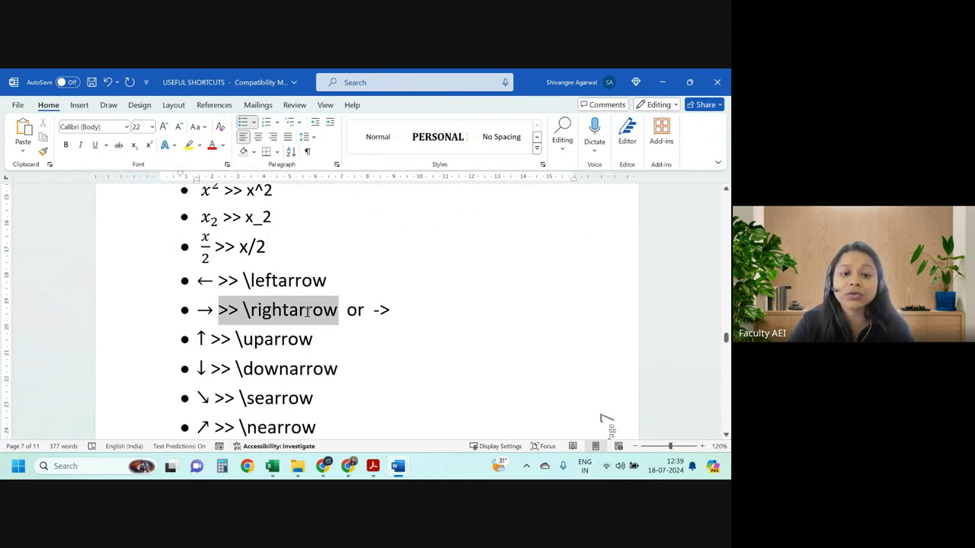
left_click(403, 313)
key("Return")
key("alt+equal")
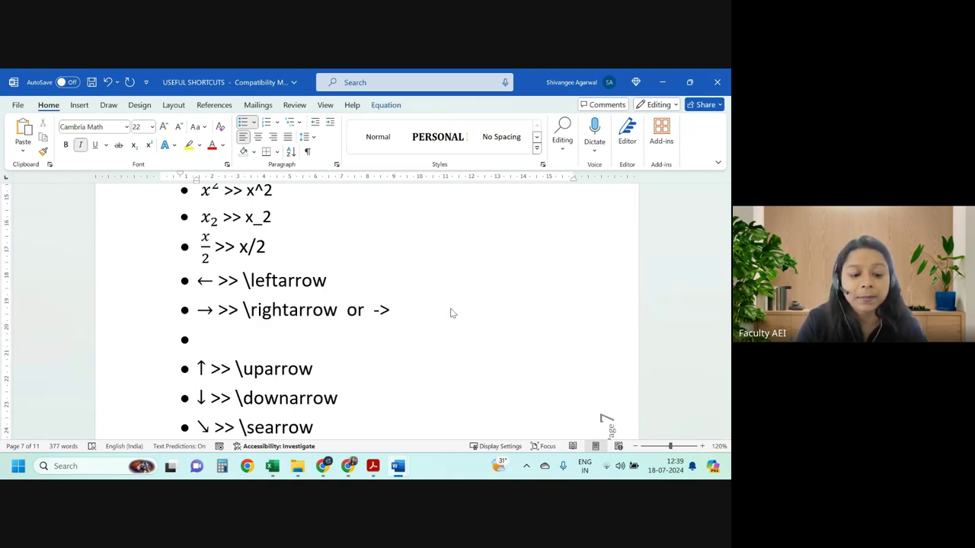
key("ctrl+z")
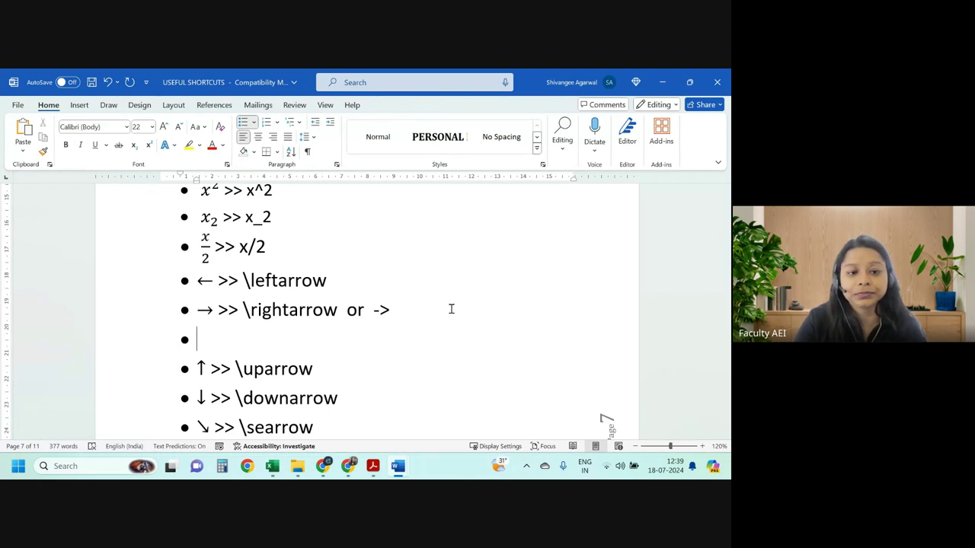
key("BackSpace")
key("alt+equal")
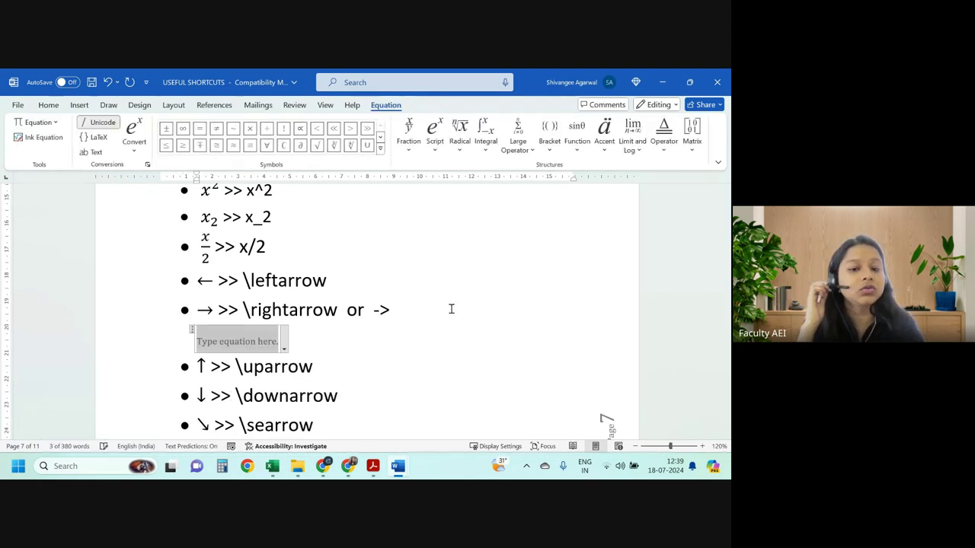
type("\\")
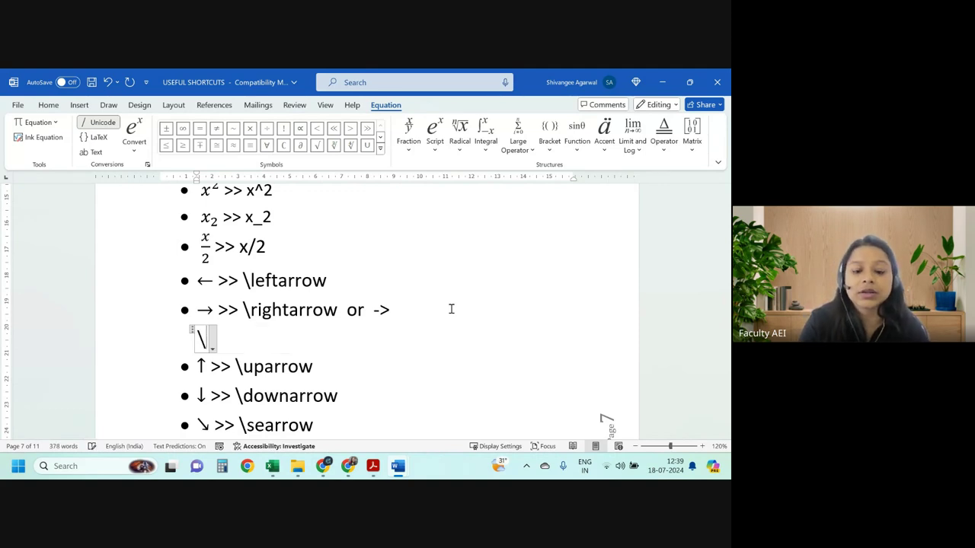
type("righta")
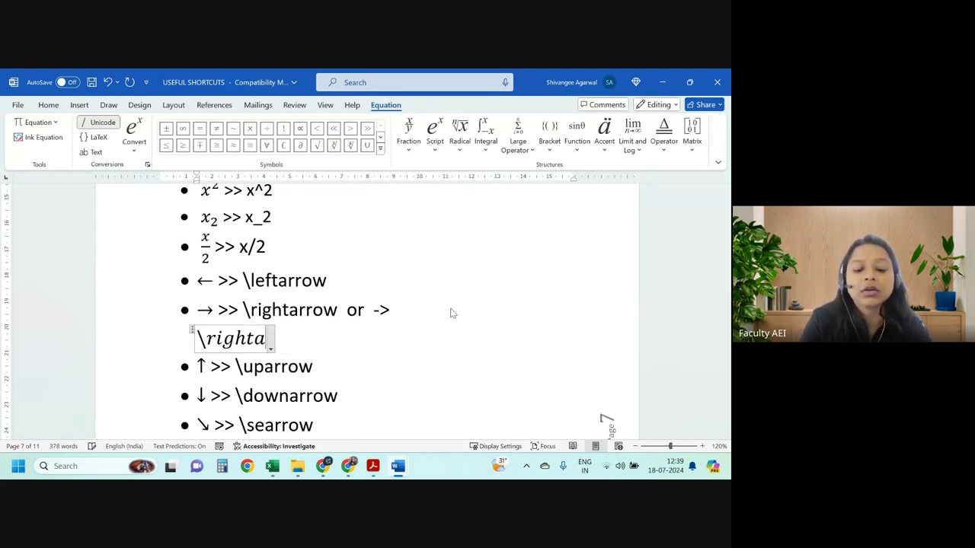
type("rrow")
key("space")
key("space")
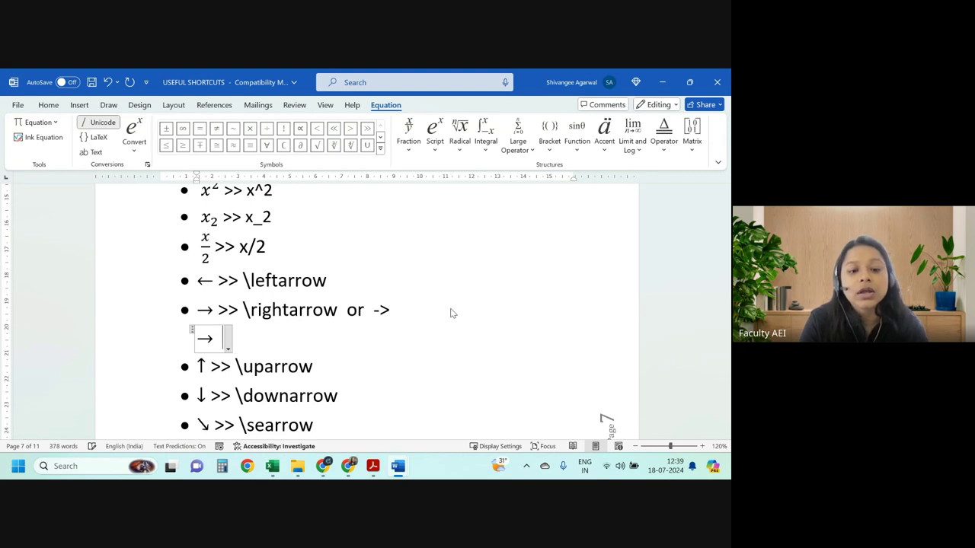
type("->")
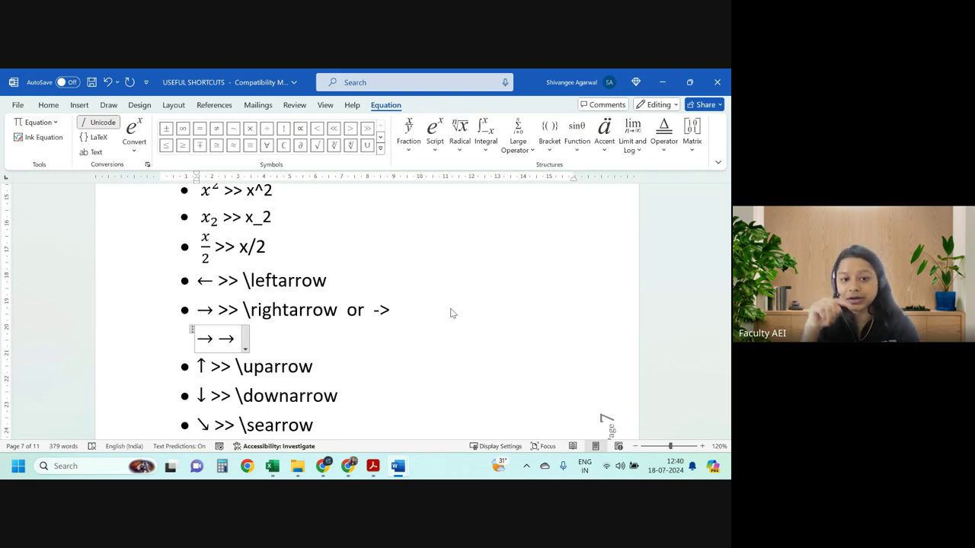
key("BackSpace")
key("BackSpace")
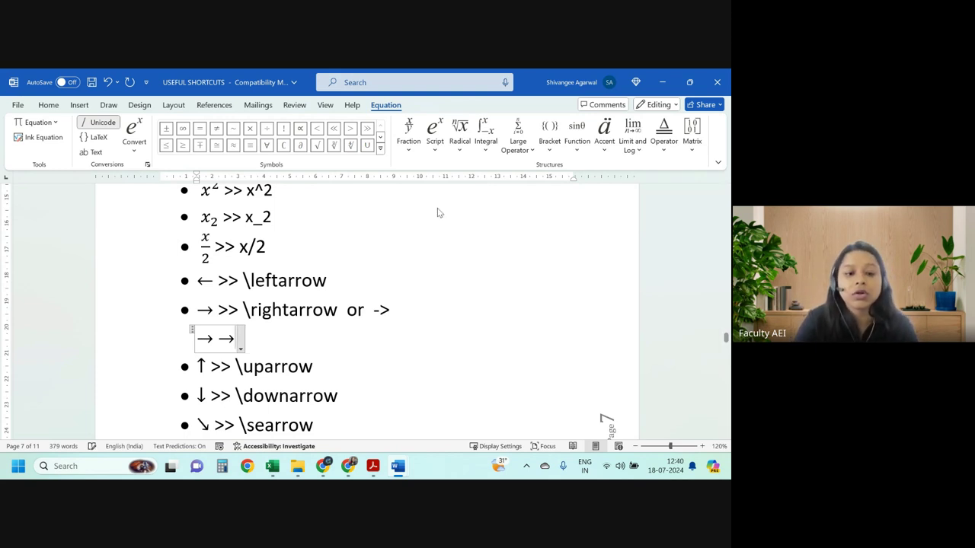
key("BackSpace")
key("BackSpace")
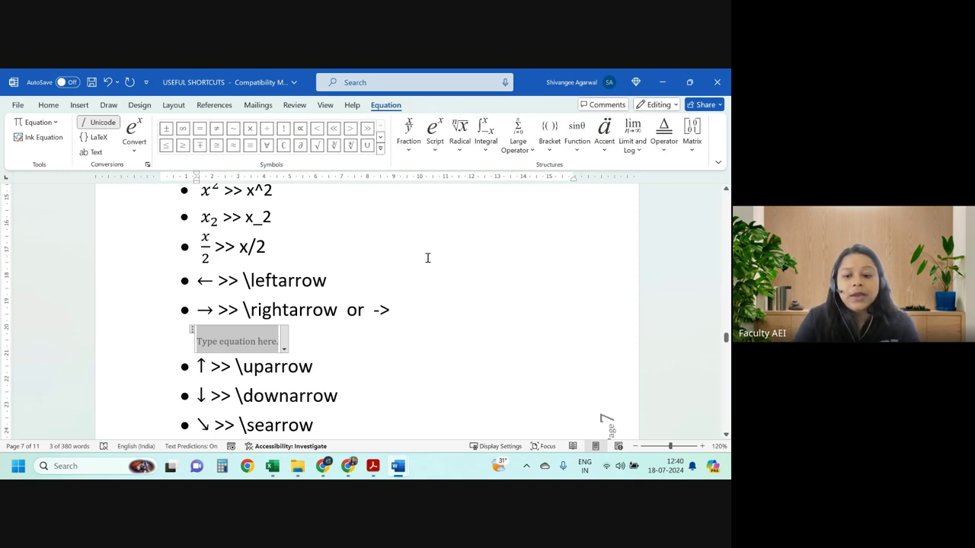
key("BackSpace")
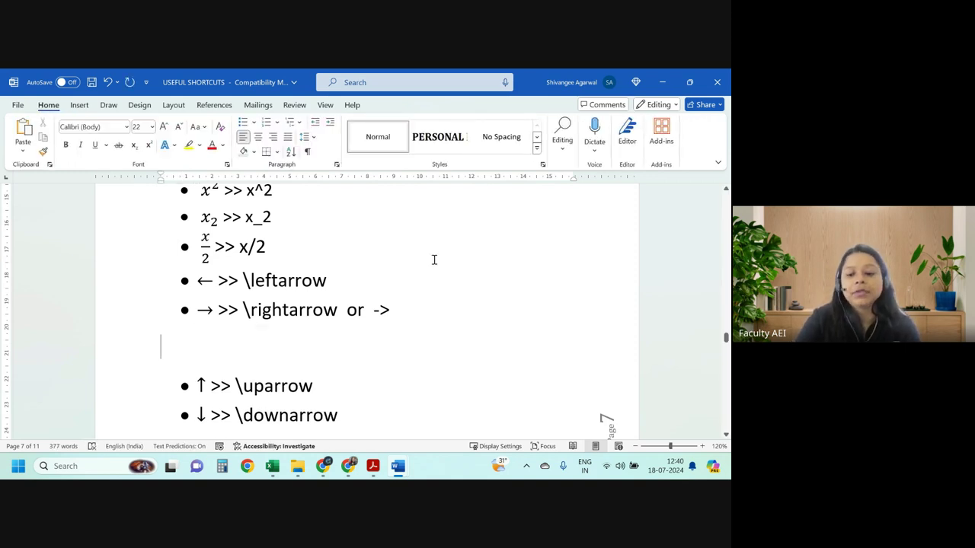
key("BackSpace")
scroll(404, 287, "down", 3)
scroll(404, 287, "down", 3)
scroll(405, 288, "down", 3)
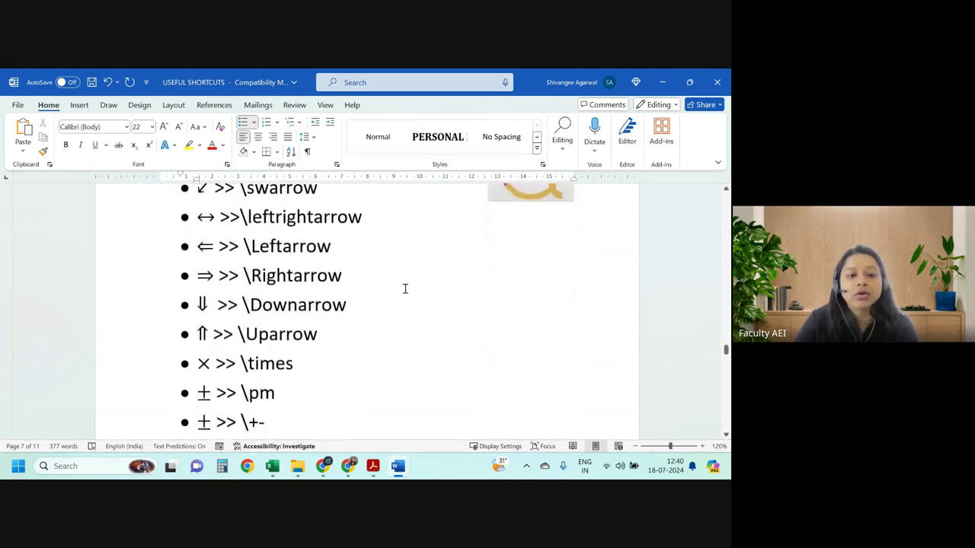
scroll(405, 287, "down", 3)
scroll(403, 287, "up", 4)
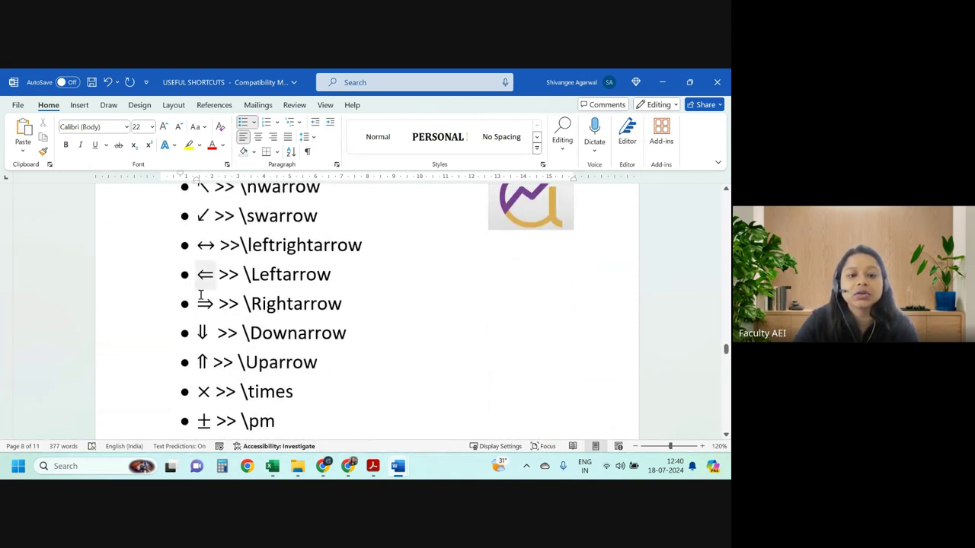
left_click_drag(201, 297, 341, 305)
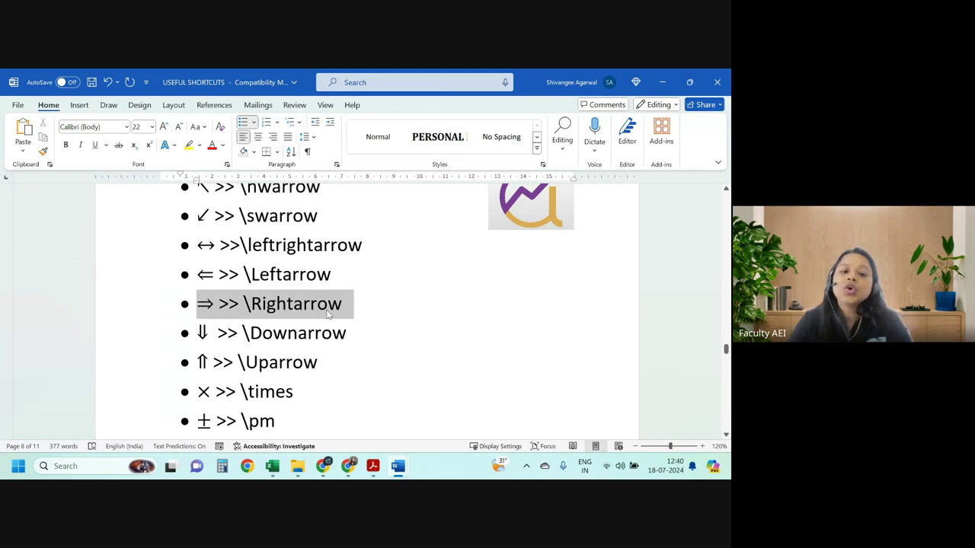
left_click(197, 303)
left_click_drag(197, 303, 214, 303)
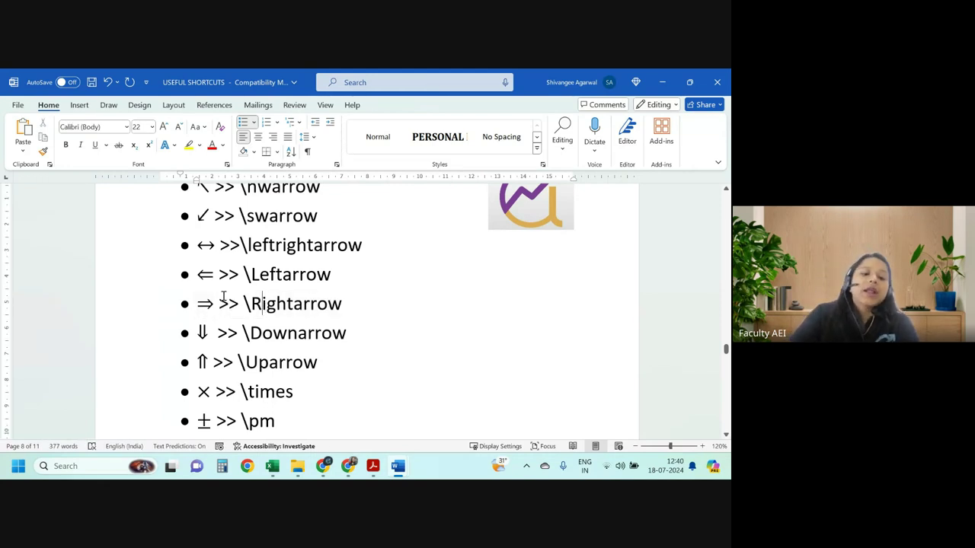
scroll(228, 304, "down", 1)
scroll(244, 306, "down", 3)
scroll(251, 308, "down", 3)
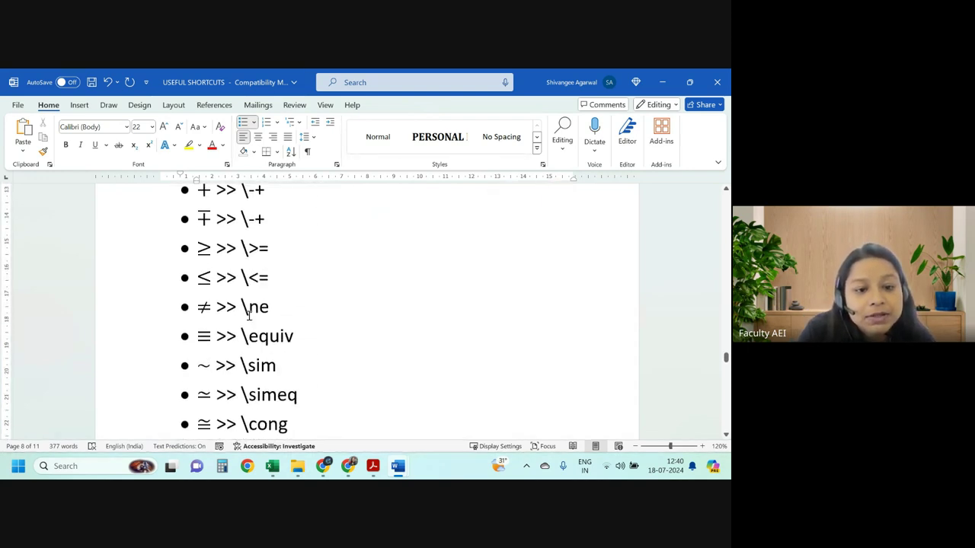
scroll(250, 313, "down", 2)
scroll(247, 316, "down", 1)
scroll(243, 325, "down", 3)
scroll(243, 324, "down", 3)
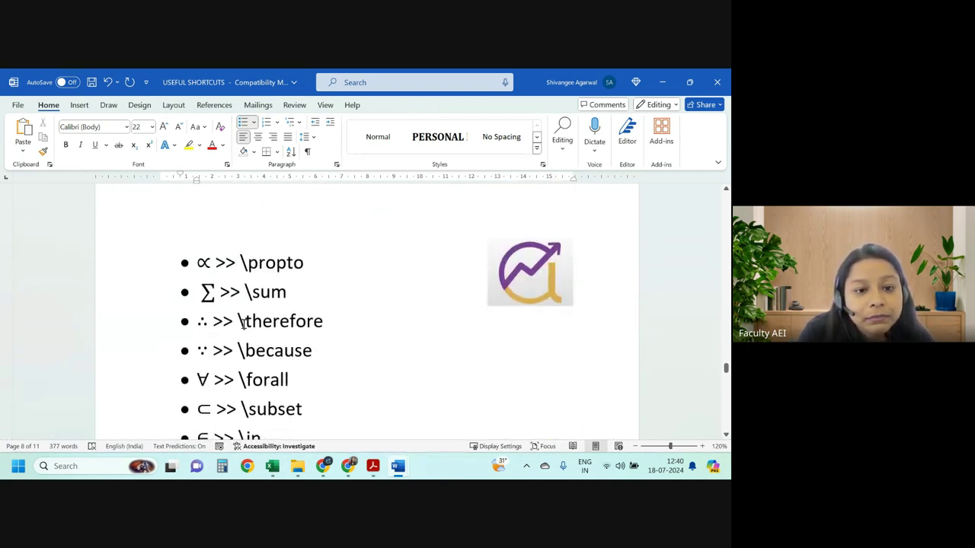
scroll(239, 325, "up", 4)
scroll(239, 305, "down", 1)
scroll(228, 259, "up", 1)
left_click_drag(222, 237, 256, 236)
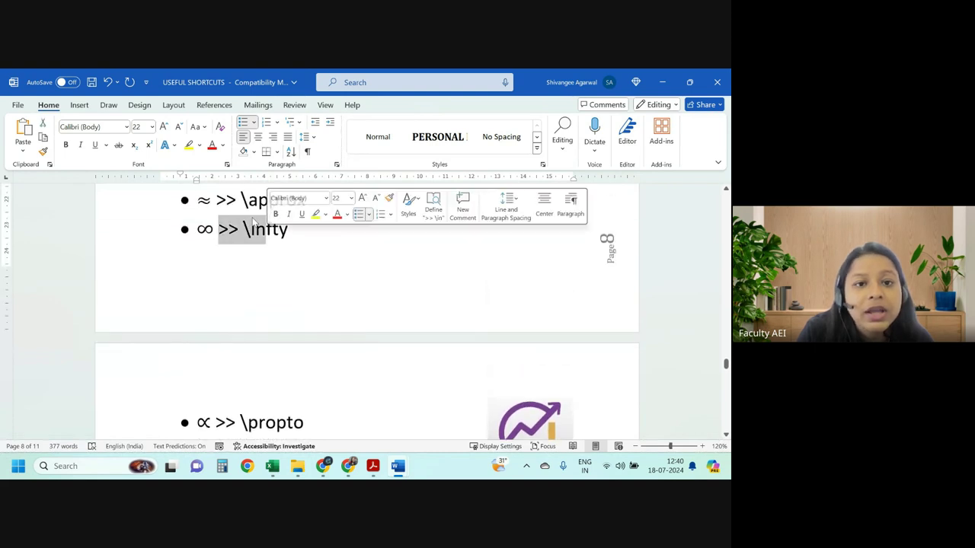
left_click(279, 234)
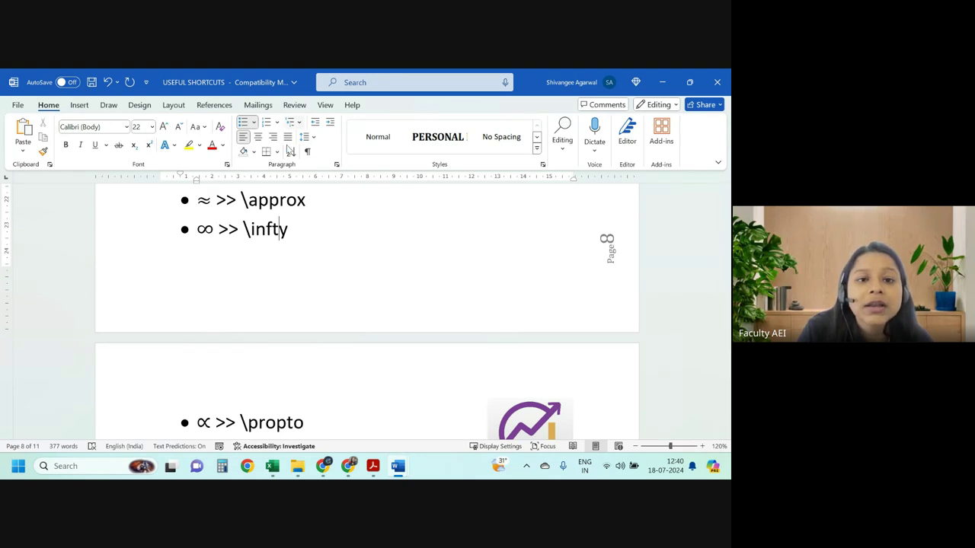
scroll(358, 270, "down", 3)
scroll(358, 269, "down", 3)
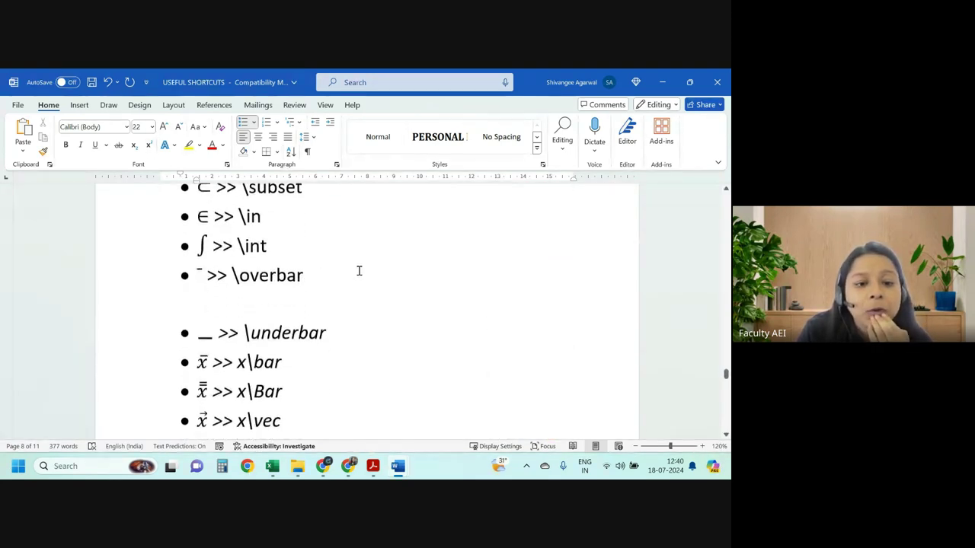
scroll(358, 269, "up", 2)
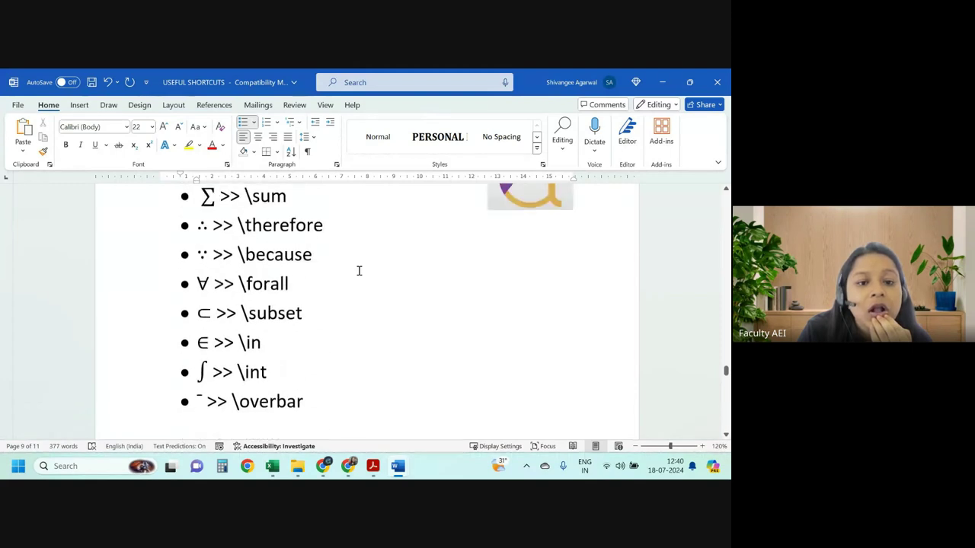
left_click(245, 315)
scroll(298, 315, "up", 1)
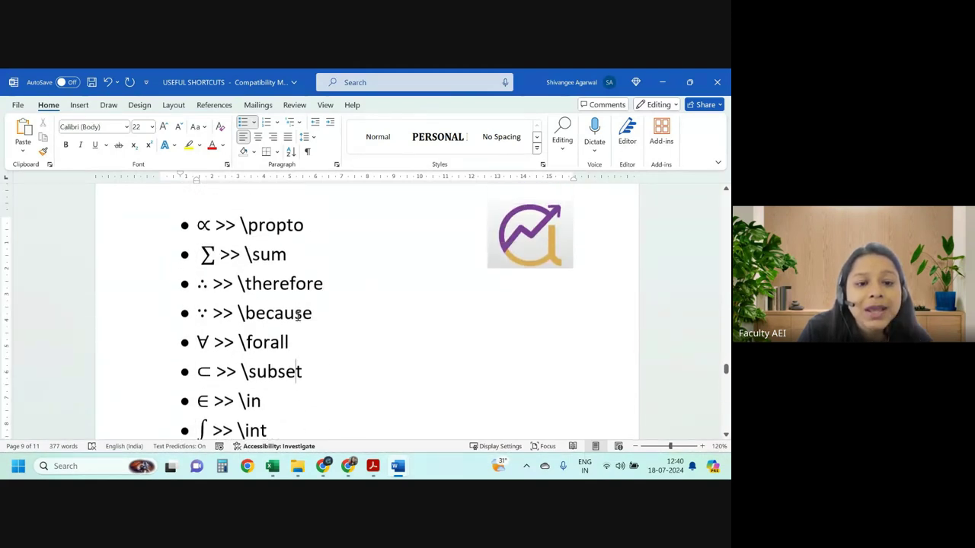
left_click(202, 290)
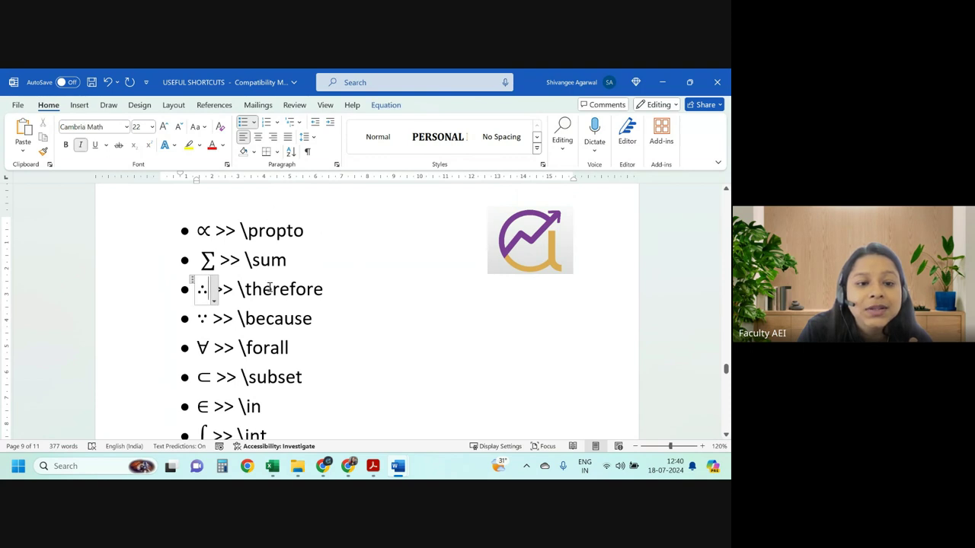
scroll(269, 288, "down", 3)
scroll(269, 288, "down", 2)
scroll(270, 288, "up", 2)
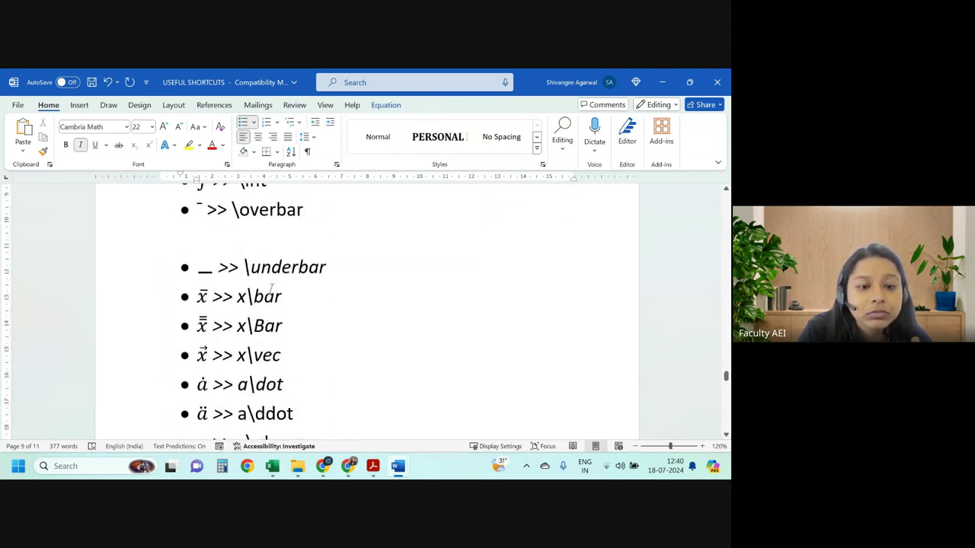
scroll(271, 288, "down", 3)
scroll(229, 281, "up", 1)
scroll(206, 274, "up", 1)
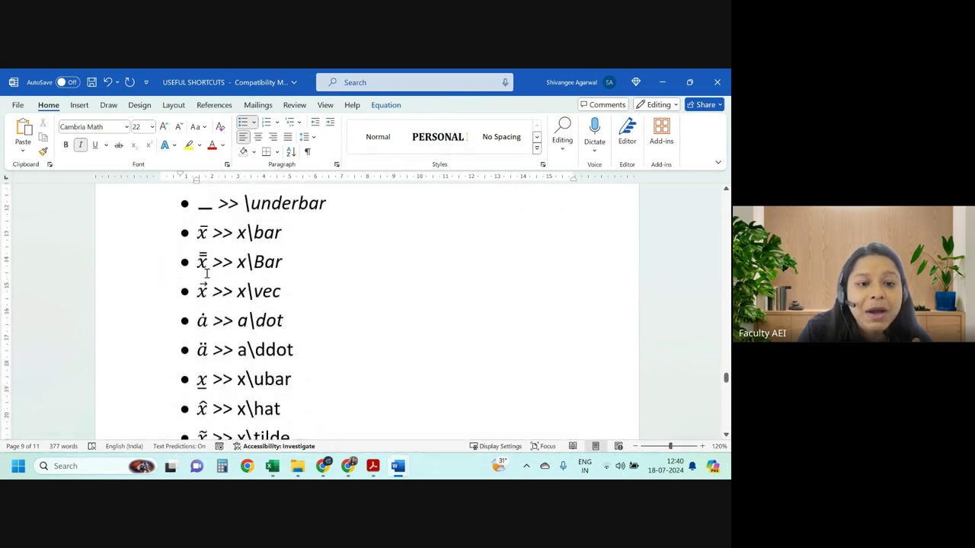
scroll(206, 274, "up", 1)
Create a test equation after the x\bar line showing x̄ and x̂.
left_click(290, 272)
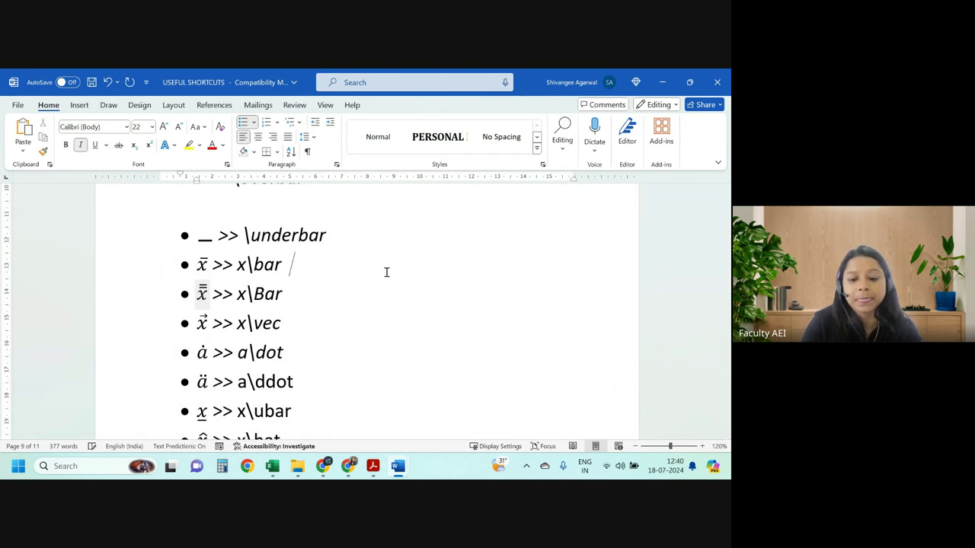
key("alt+equal")
type("x\\")
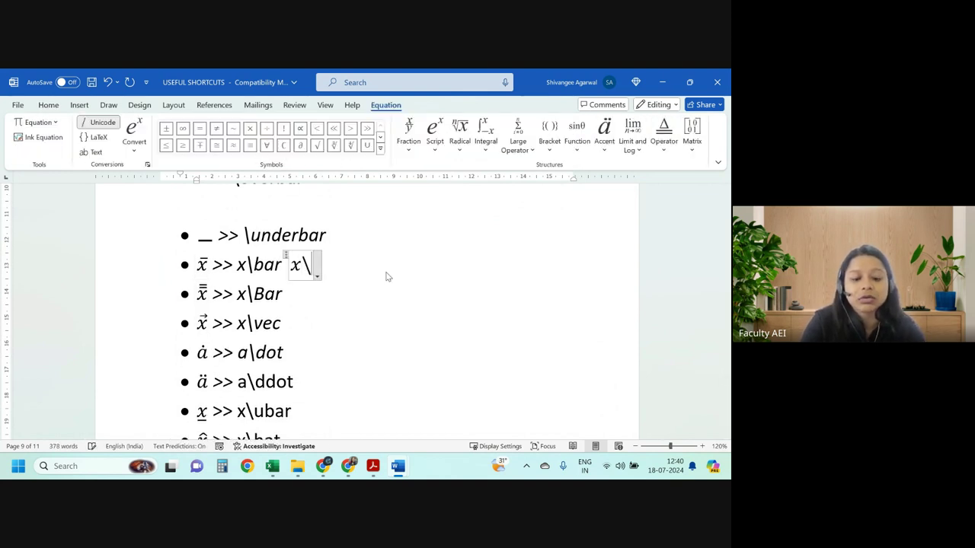
type("bar")
key("space")
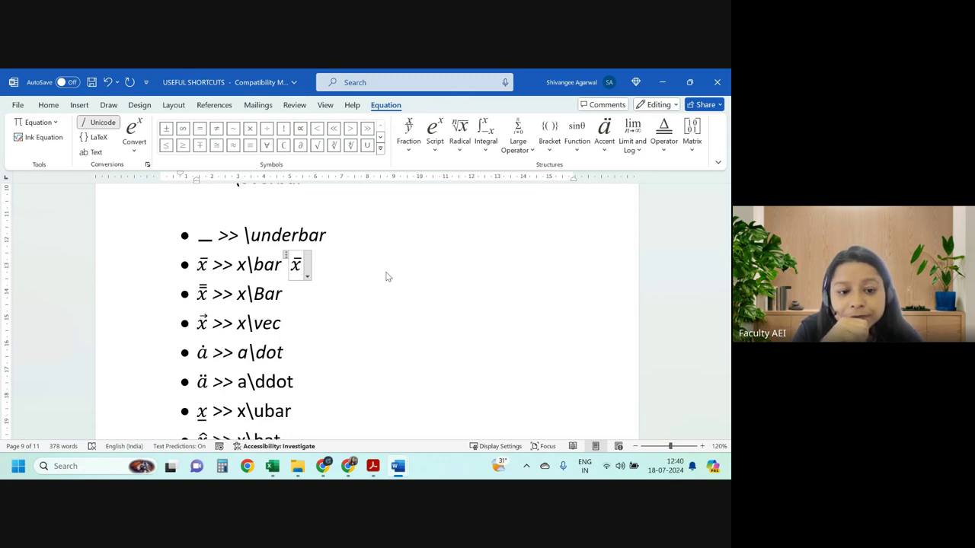
key("space")
key("space")
key("space")
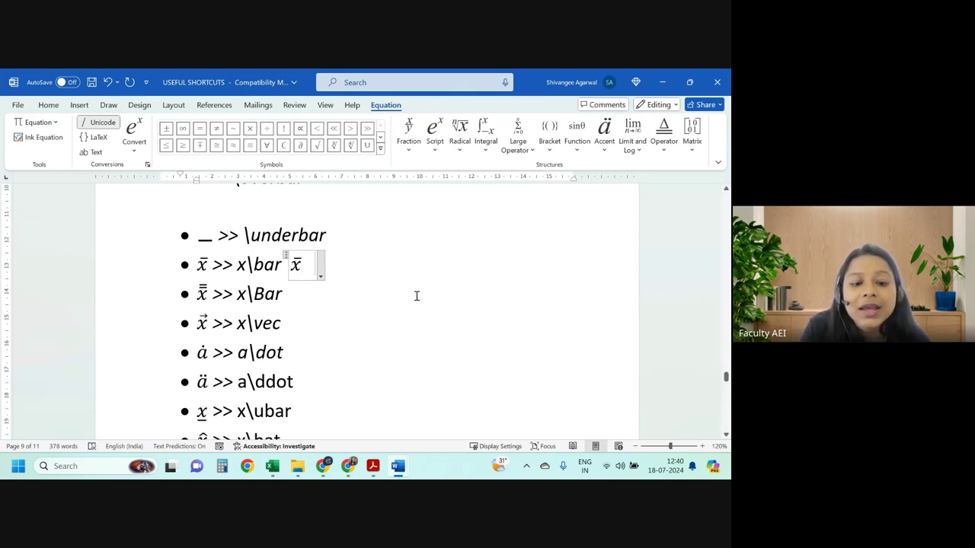
type("x\\h")
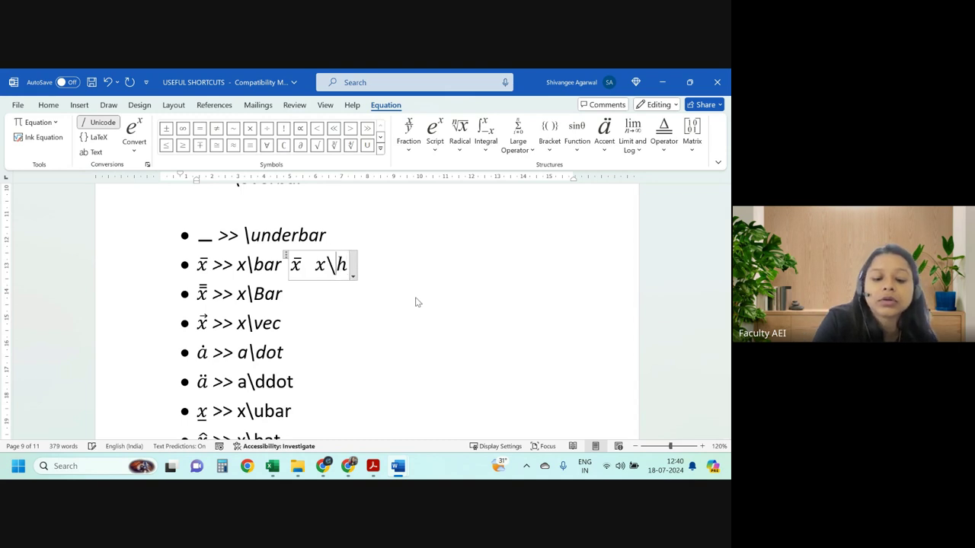
type("at")
key("space")
Inspect the x̃ and x̲ equations further down the shortcut list.
scroll(417, 302, "down", 2)
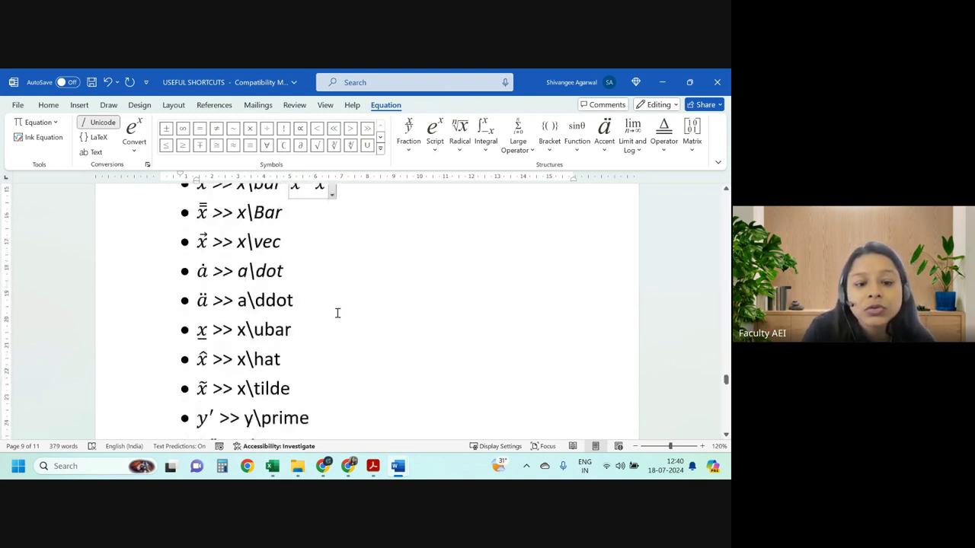
scroll(337, 311, "down", 1)
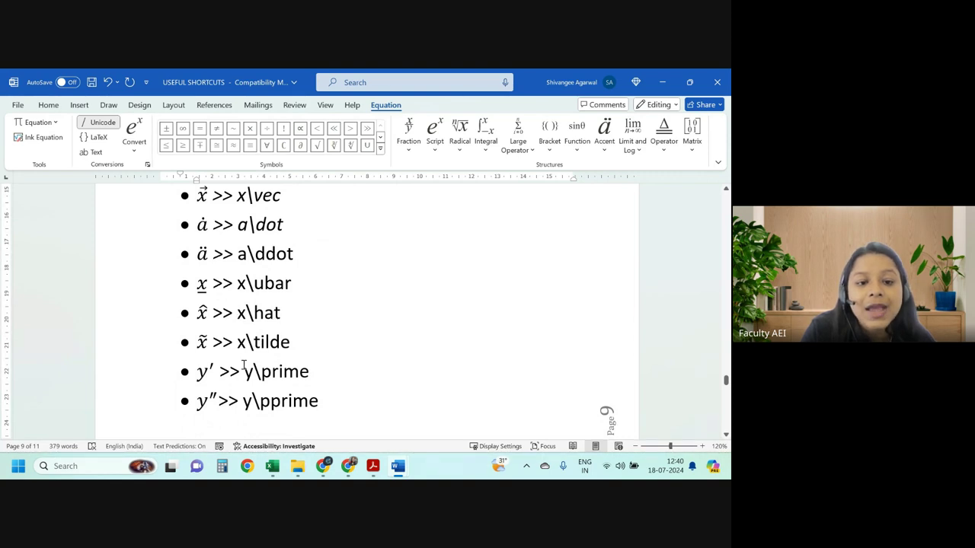
left_click(203, 341)
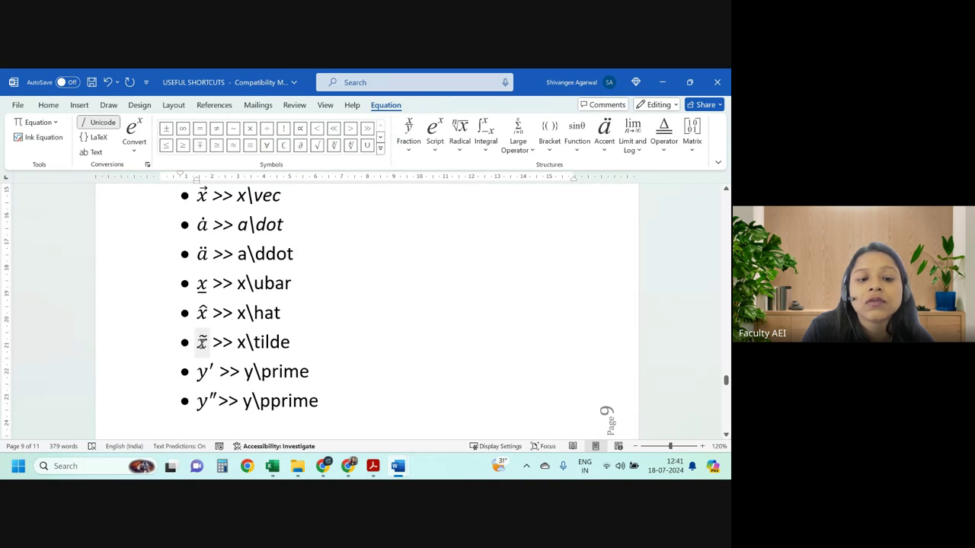
left_click(204, 287)
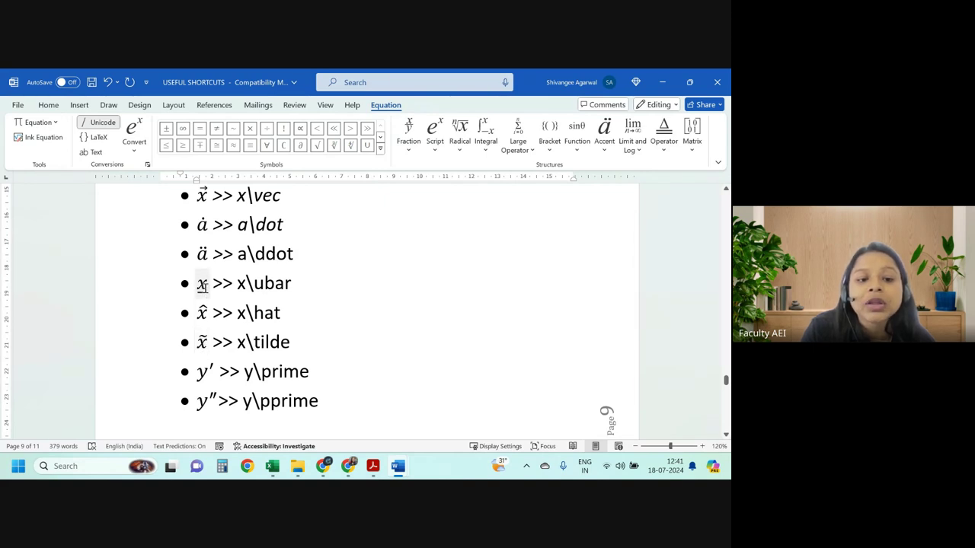
left_click(193, 286)
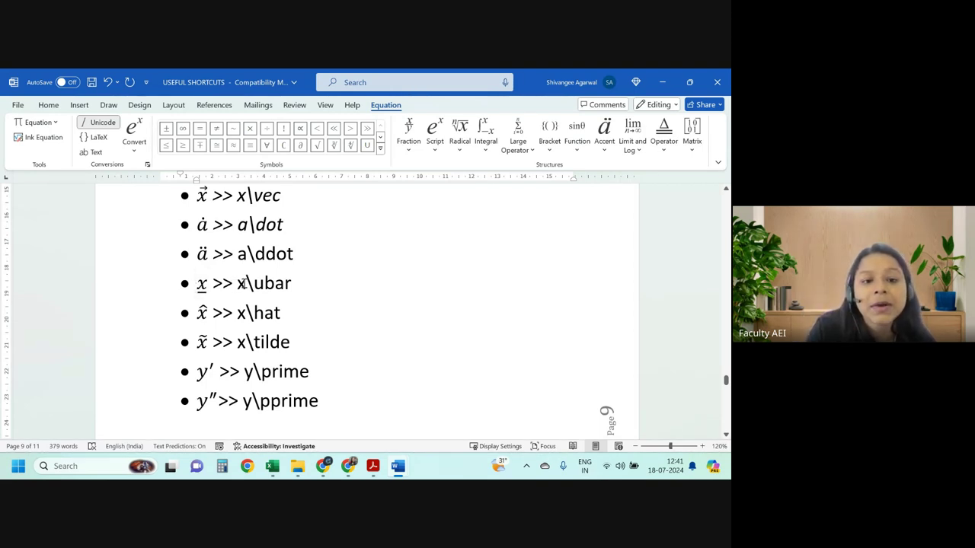
Delete the x̄ x̂ test equation and the empty line between \overbar and \underbar.
scroll(263, 314, "down", 1)
scroll(259, 318, "down", 2)
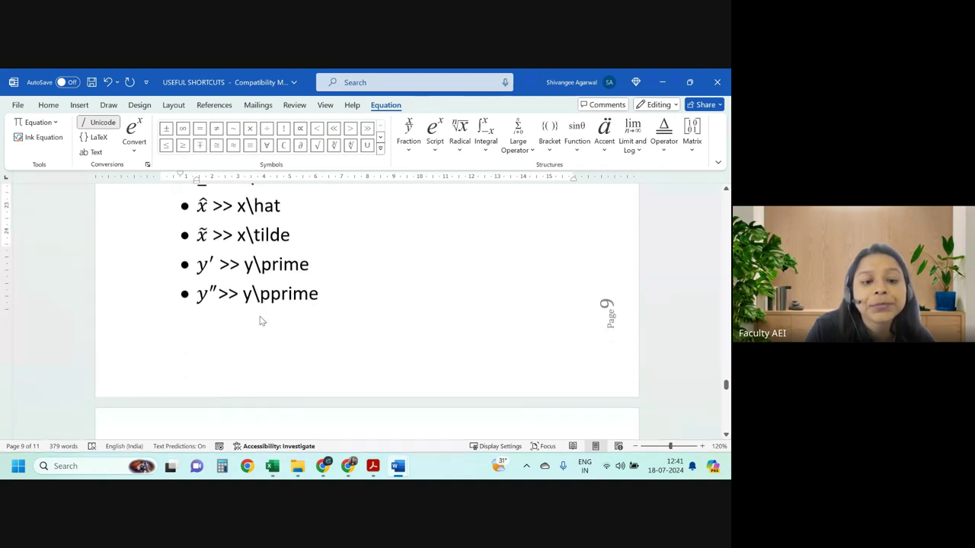
scroll(259, 320, "down", 2)
scroll(251, 309, "down", 4)
scroll(251, 309, "down", 1)
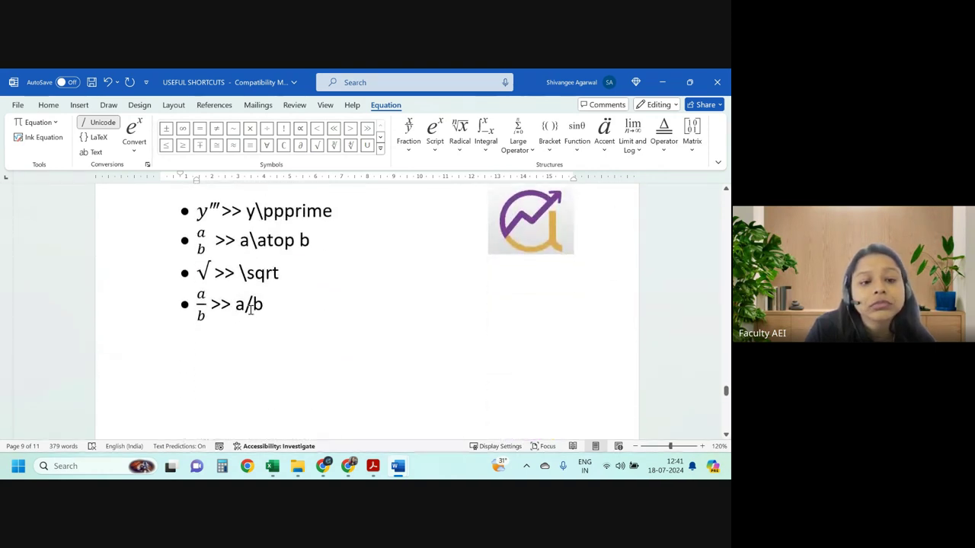
scroll(263, 334, "down", 1)
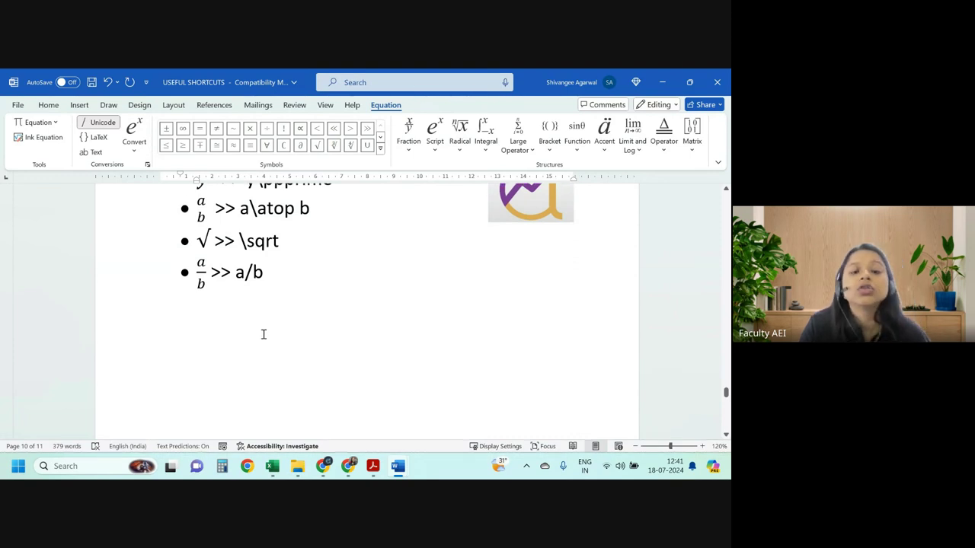
scroll(259, 343, "up", 4)
scroll(244, 362, "up", 4)
scroll(242, 354, "up", 6)
scroll(243, 348, "up", 4)
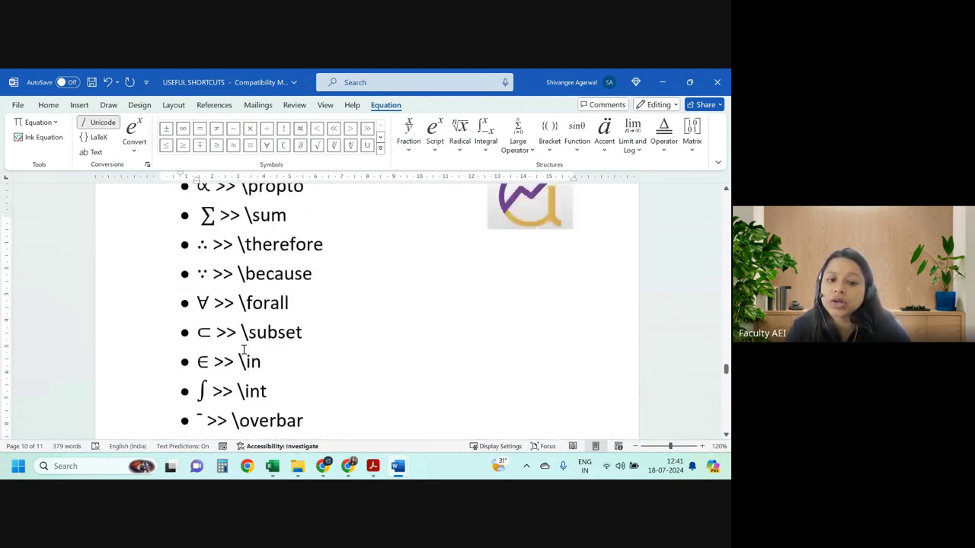
scroll(332, 363, "up", 1)
scroll(372, 350, "down", 3)
scroll(397, 364, "down", 1)
scroll(397, 364, "down", 1)
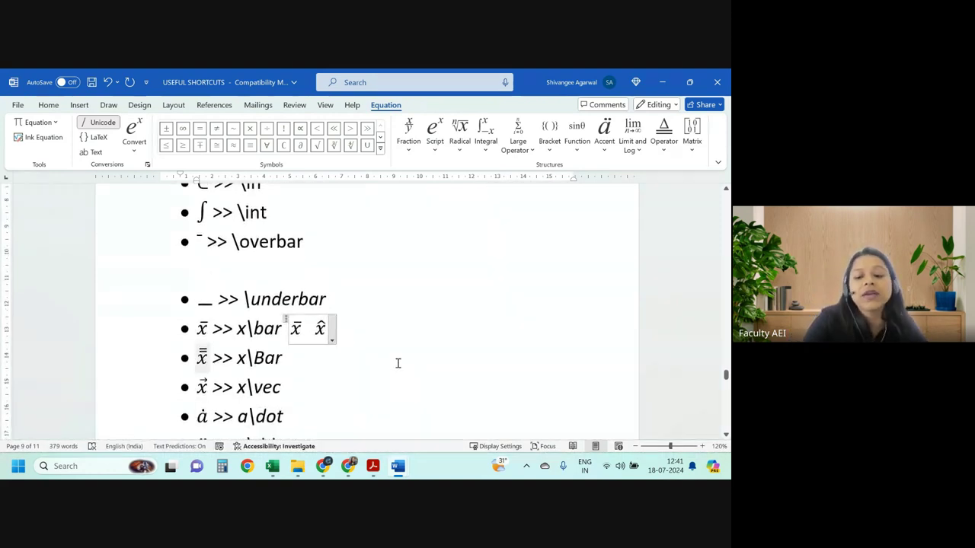
key("BackSpace")
key("BackSpace")
key("BackSpace")
key("BackSpace")
key("BackSpace")
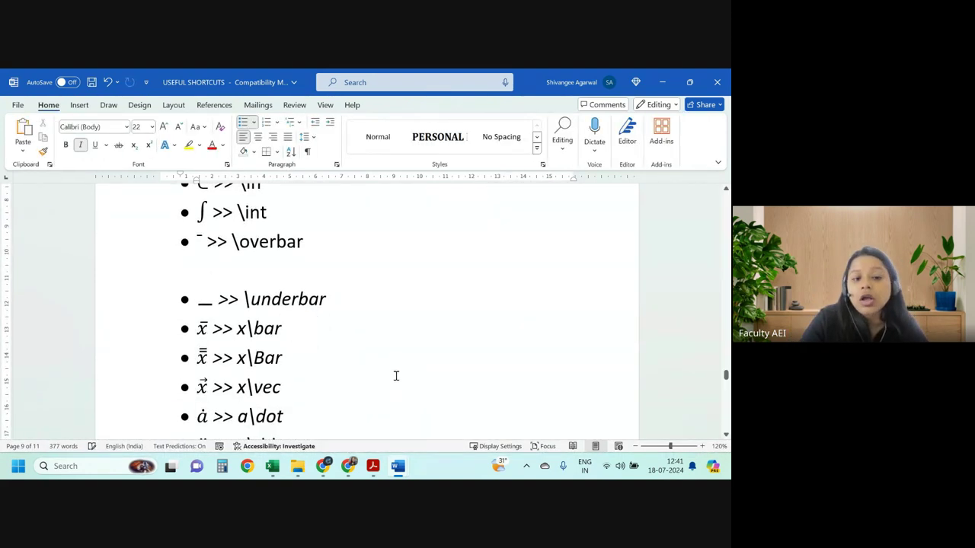
left_click(275, 270)
key("BackSpace")
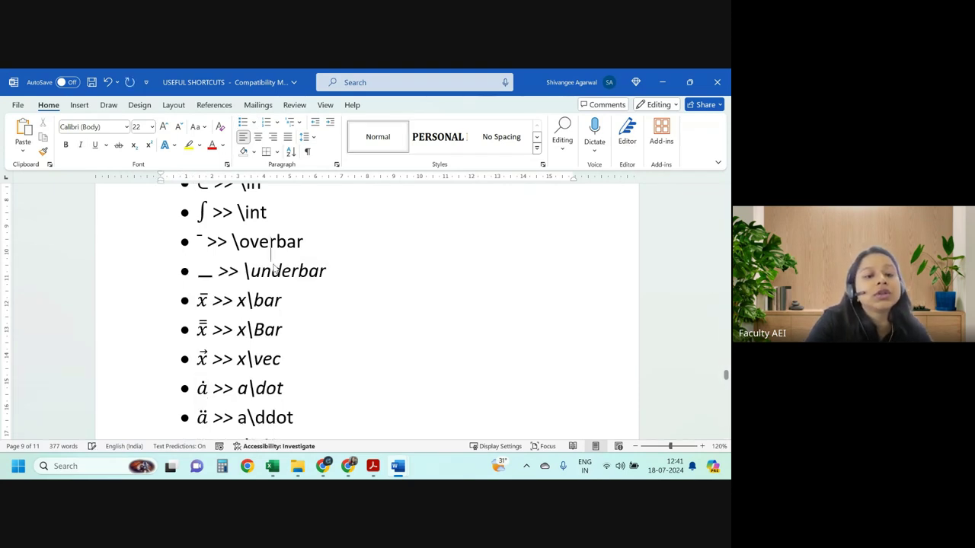
Scroll to the \infty entry, then bring up the Mathematical Typing folder in File Explorer.
scroll(280, 262, "up", 3)
scroll(280, 263, "up", 3)
scroll(280, 263, "up", 5)
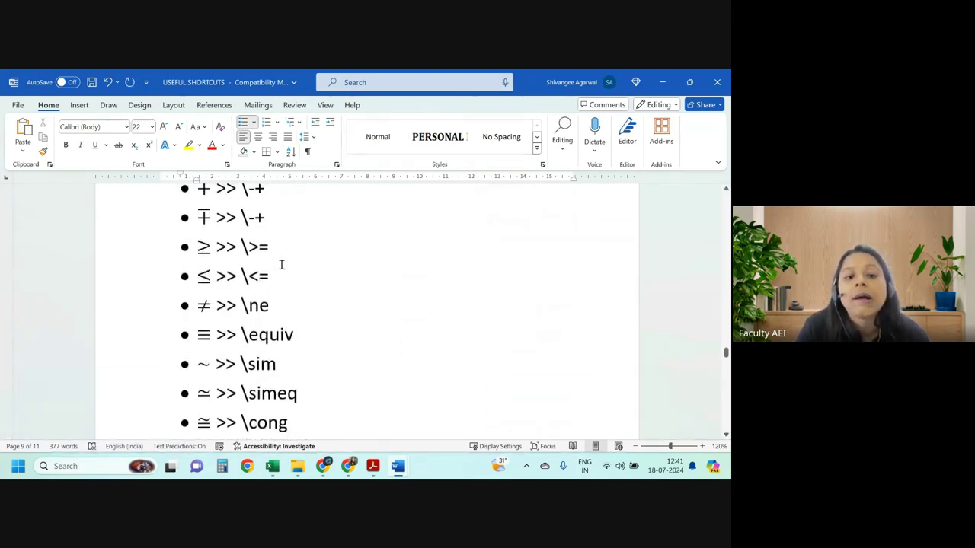
scroll(280, 263, "up", 5)
scroll(281, 265, "up", 1)
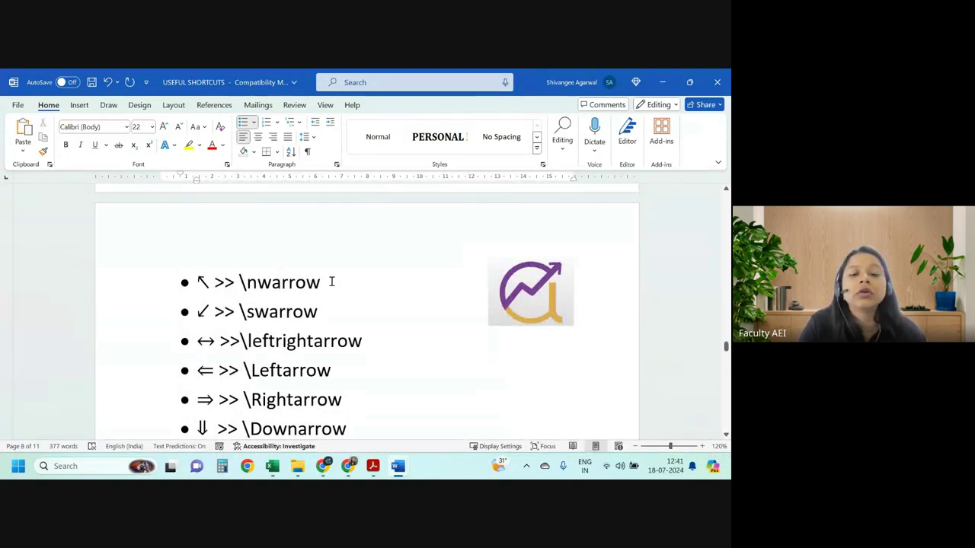
scroll(331, 281, "down", 1)
scroll(326, 281, "down", 1)
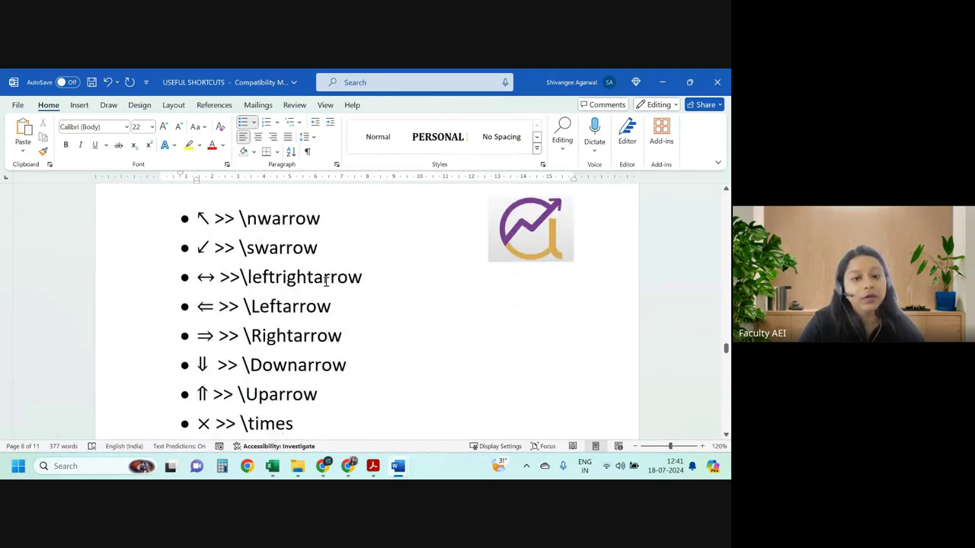
scroll(320, 276, "down", 2)
scroll(324, 293, "down", 2)
scroll(331, 310, "down", 1)
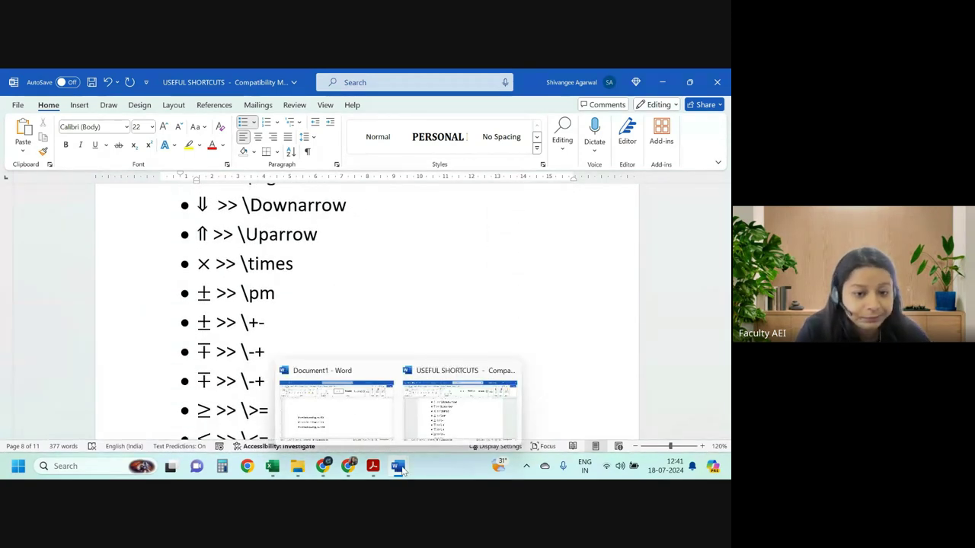
scroll(386, 358, "down", 8)
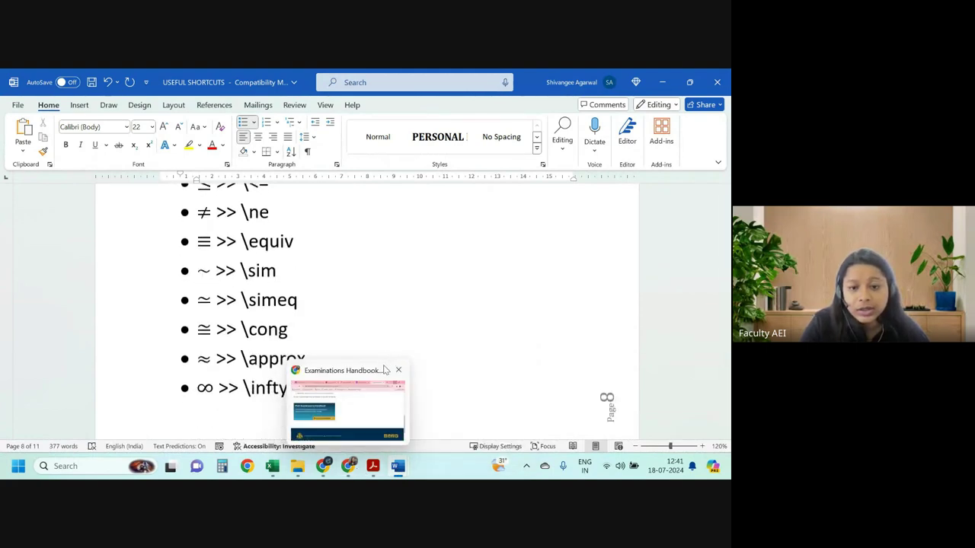
scroll(383, 373, "down", 1)
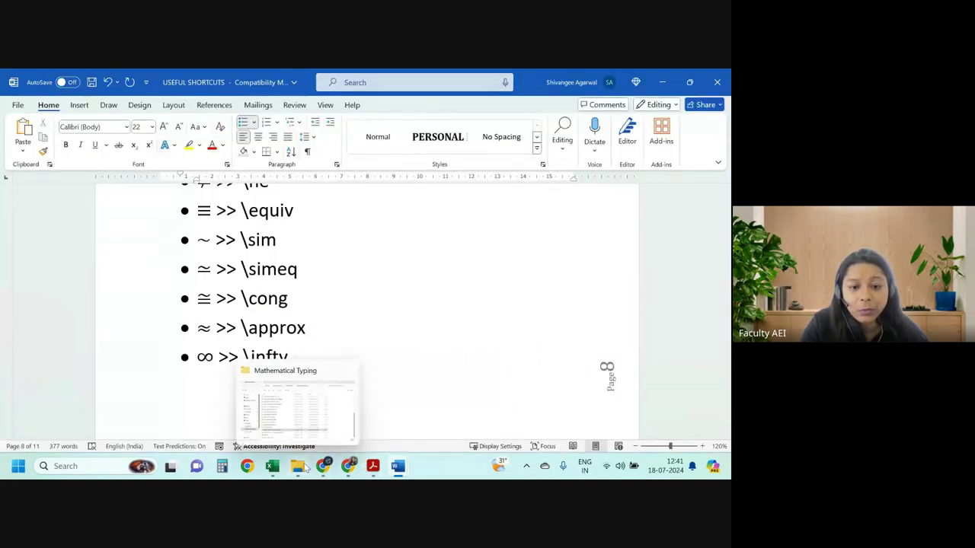
left_click(303, 466)
mouse_move(372, 466)
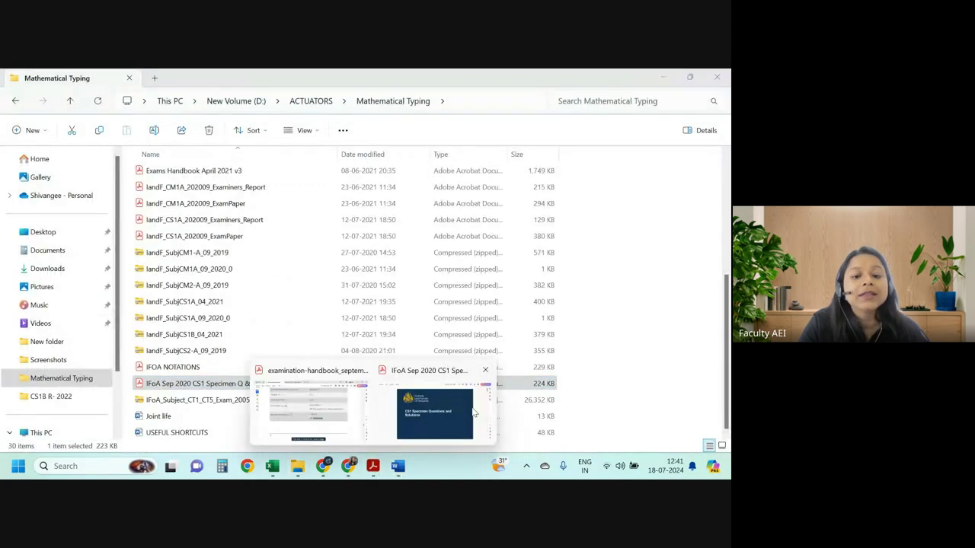
Open the IFoA Sep 2020 CS1 Specimen PDF from the Acrobat taskbar thumbnail.
left_click(463, 413)
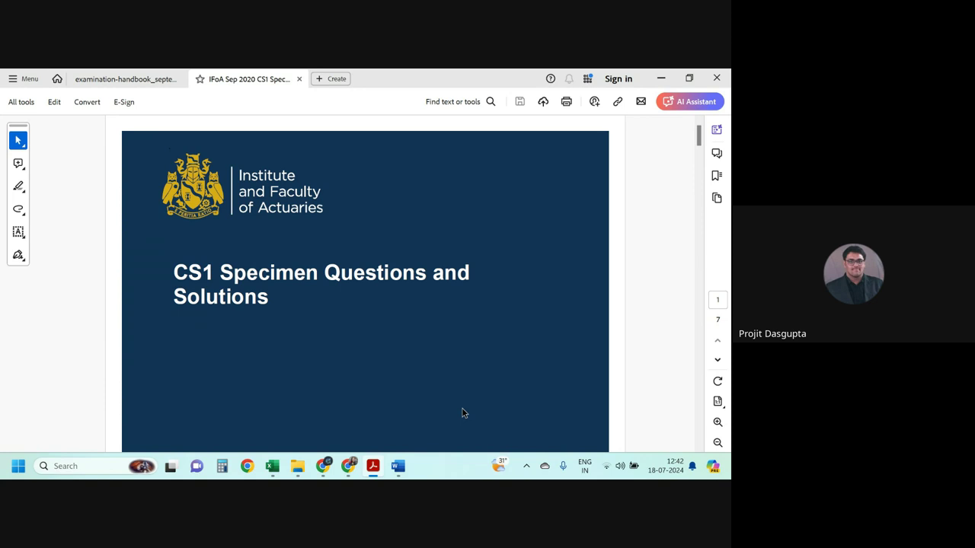
Back in Document1, type the line INT(-inf,inf) : xyz.
mouse_move(397, 466)
left_click(383, 437)
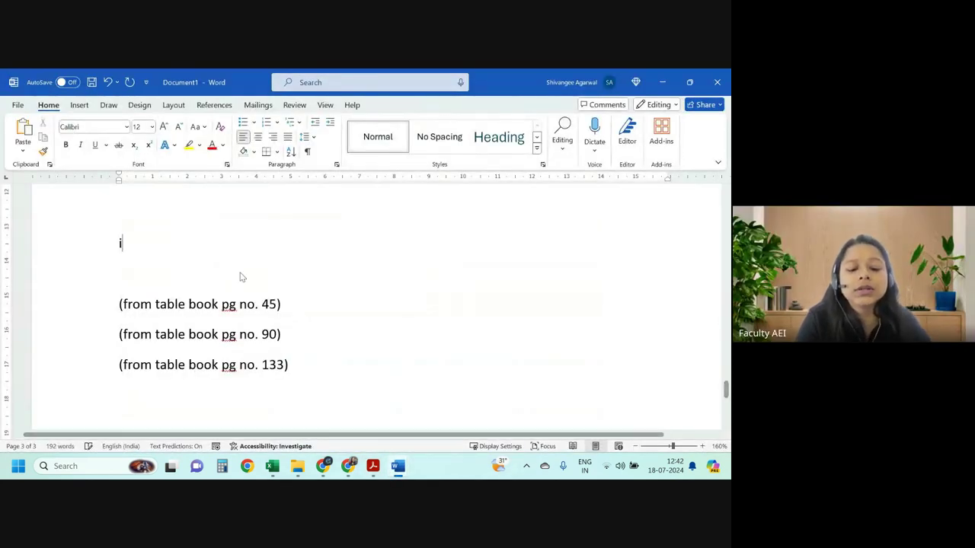
type("int")
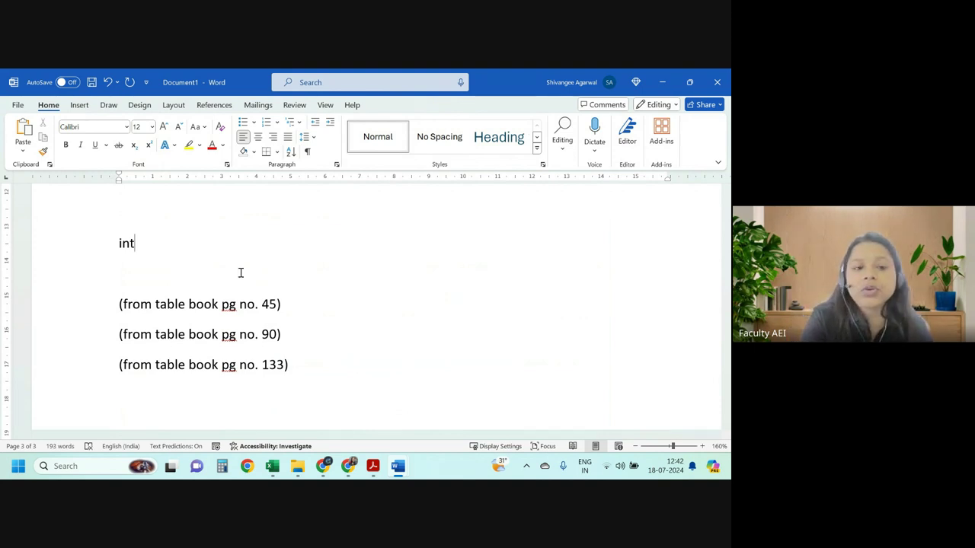
type("(")
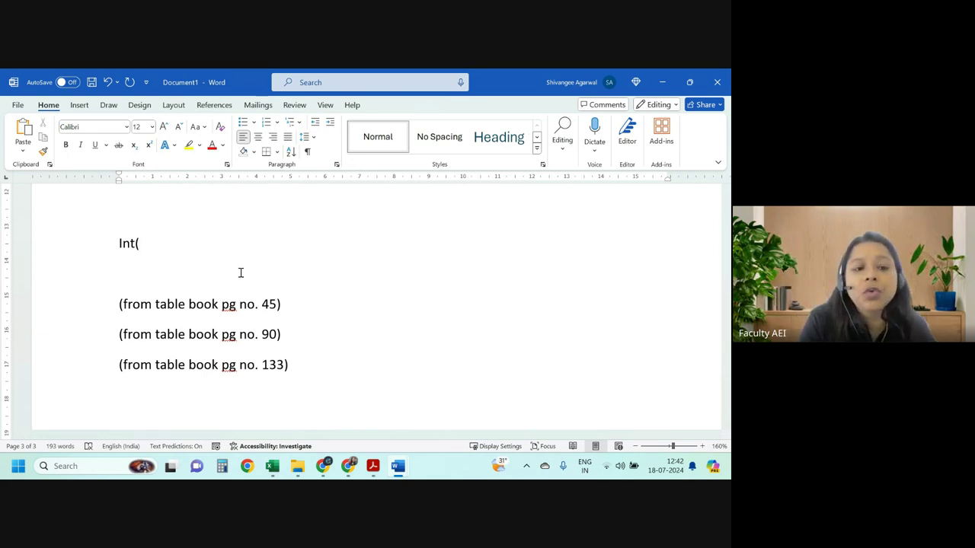
key("BackSpace")
key("BackSpace")
key("BackSpace")
key("BackSpace")
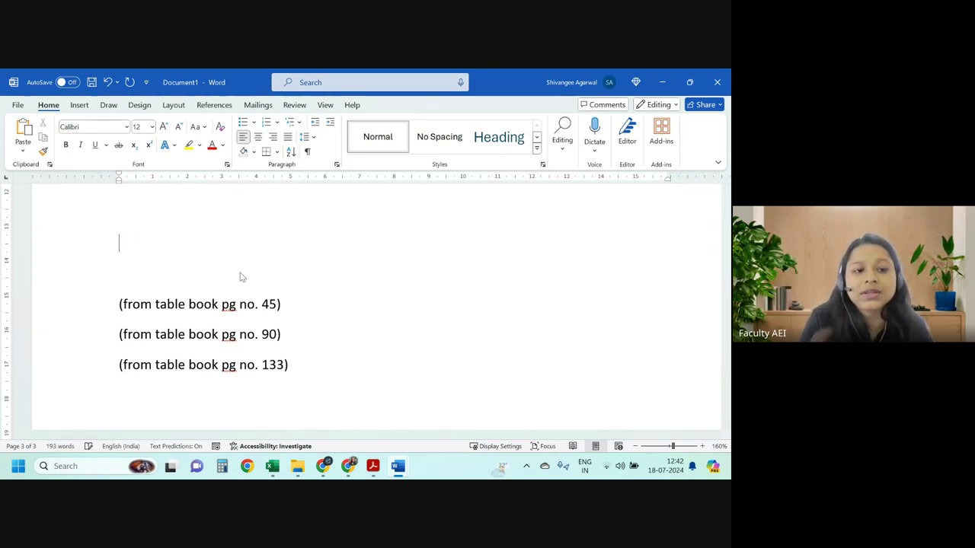
type("INT")
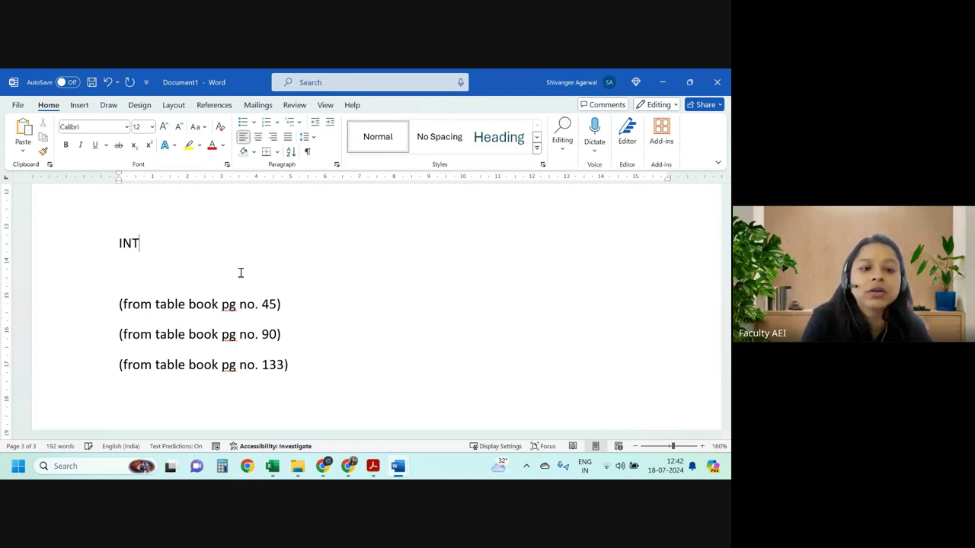
type("(")
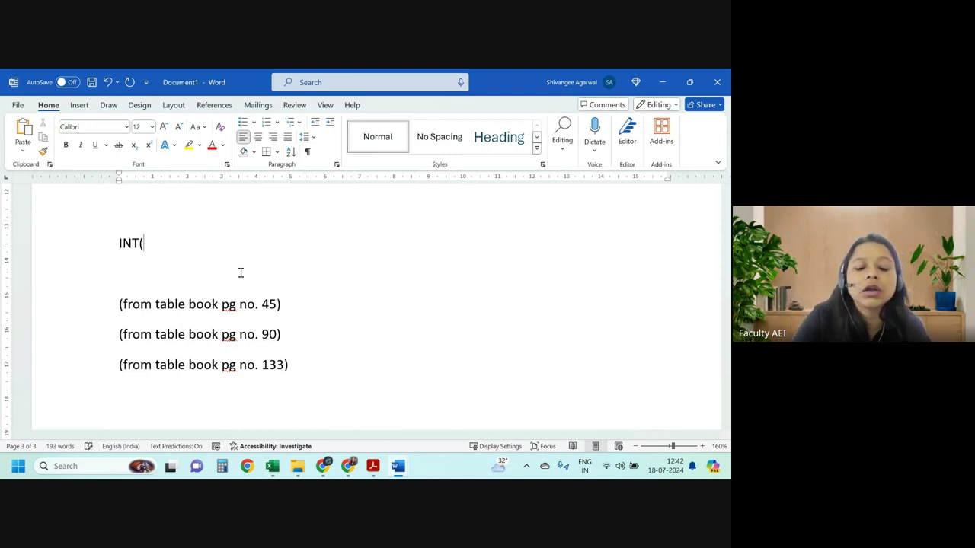
type("-inf,inf")
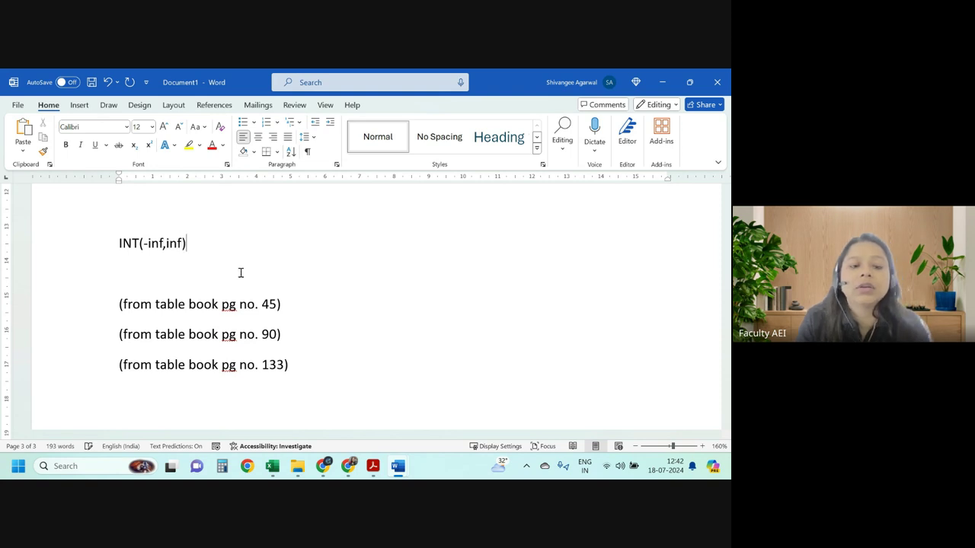
type(" : (")
key("BackSpace")
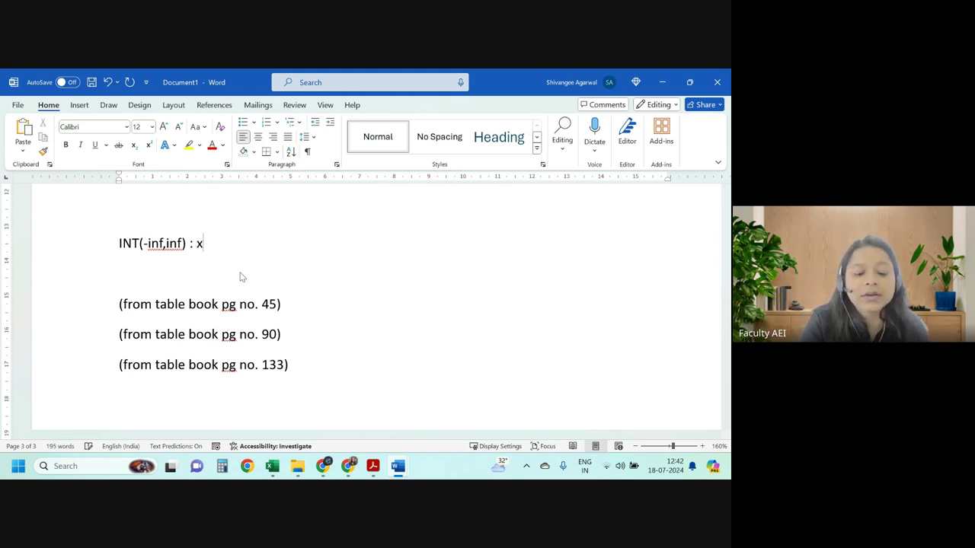
type("yz")
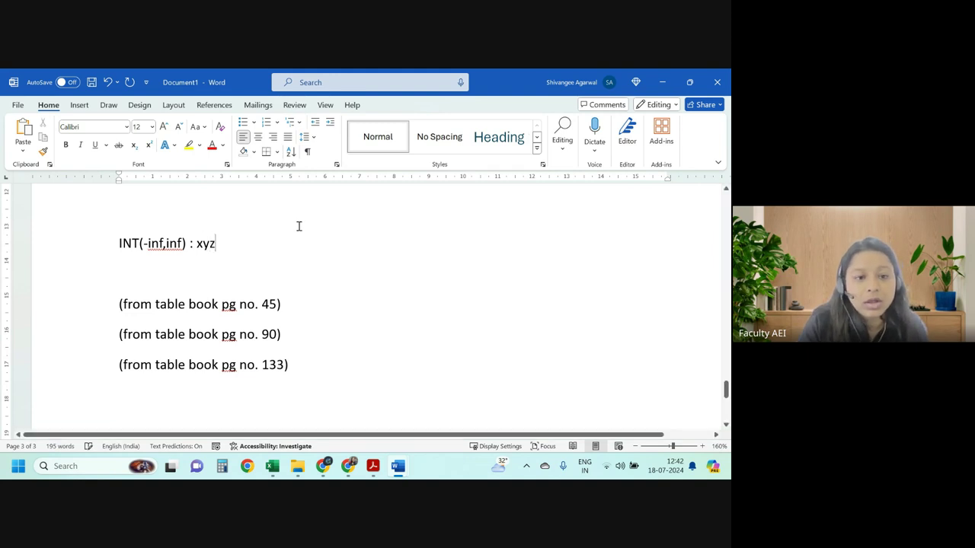
Duplicate the INT line below and delete its -inf,inf limits to read INT() : xyz.
left_click(185, 227)
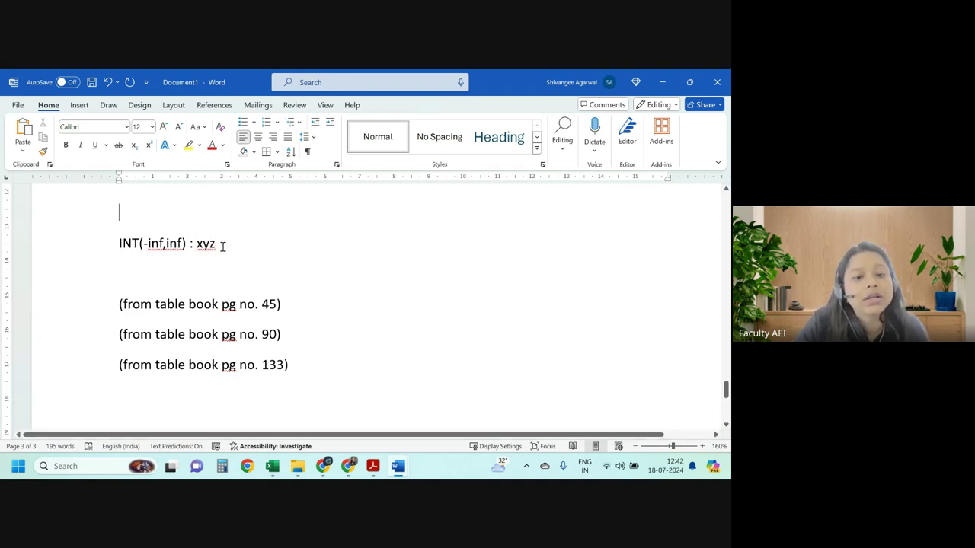
left_click_drag(222, 244, 114, 253)
key("ctrl+c")
key("Right")
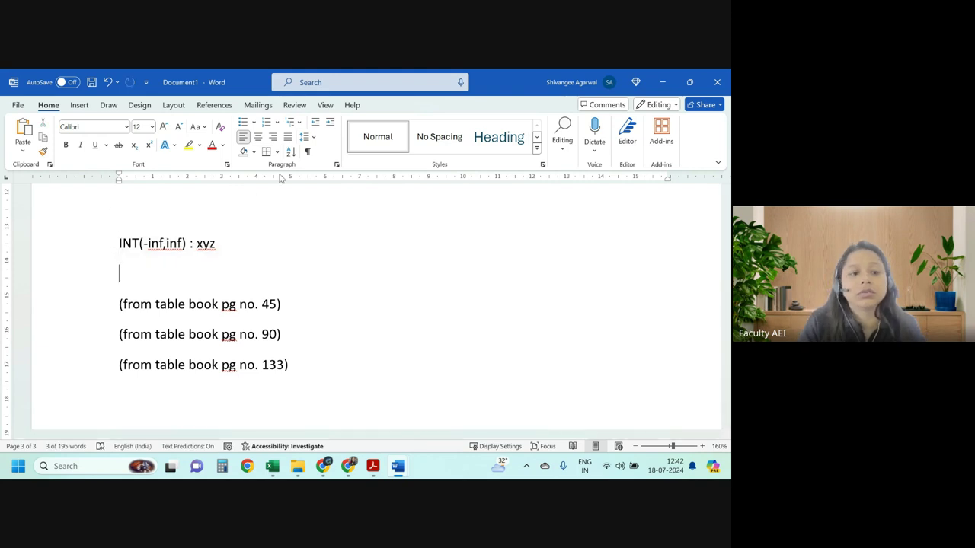
key("ctrl+v")
left_click_drag(183, 274, 148, 277)
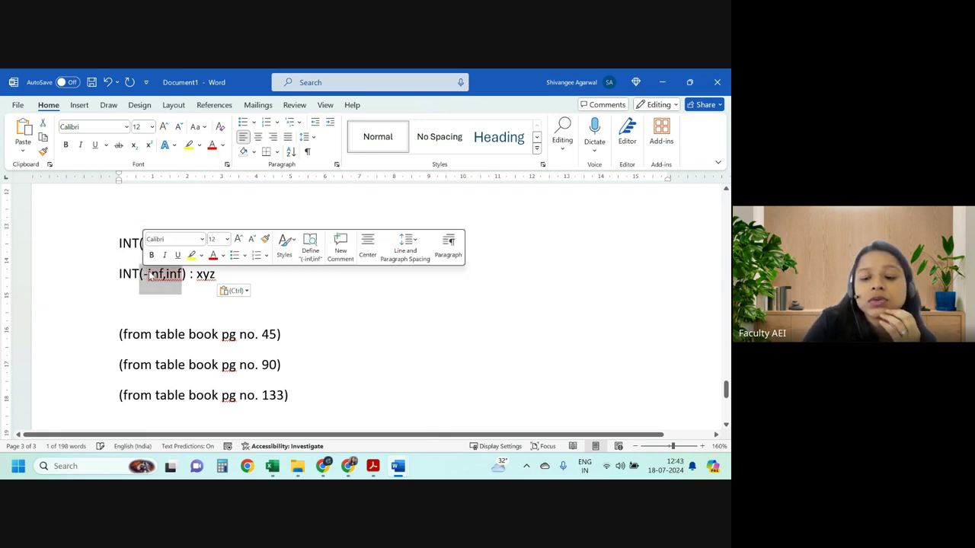
key("BackSpace")
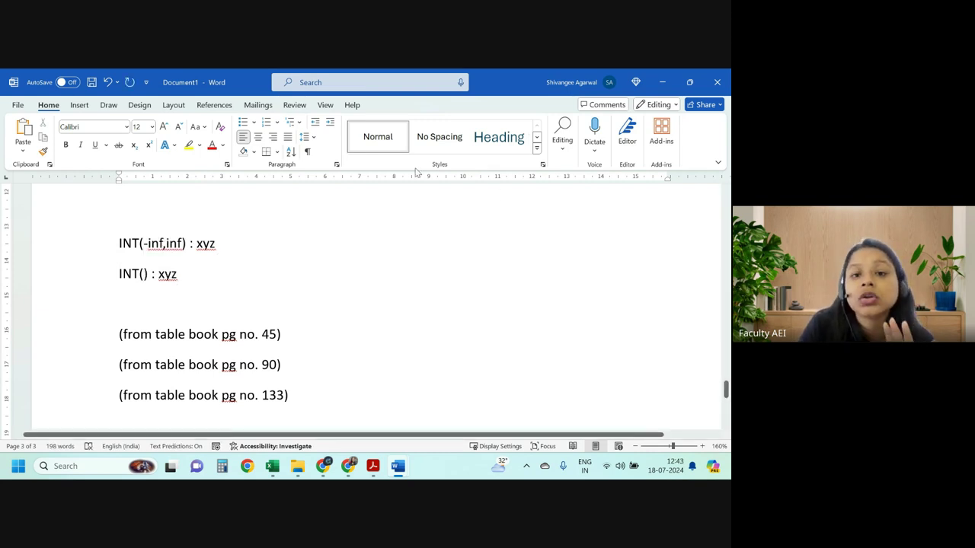
left_click(79, 105)
Open the full Symbol dialog and browse its list of symbol subsets.
left_click(598, 137)
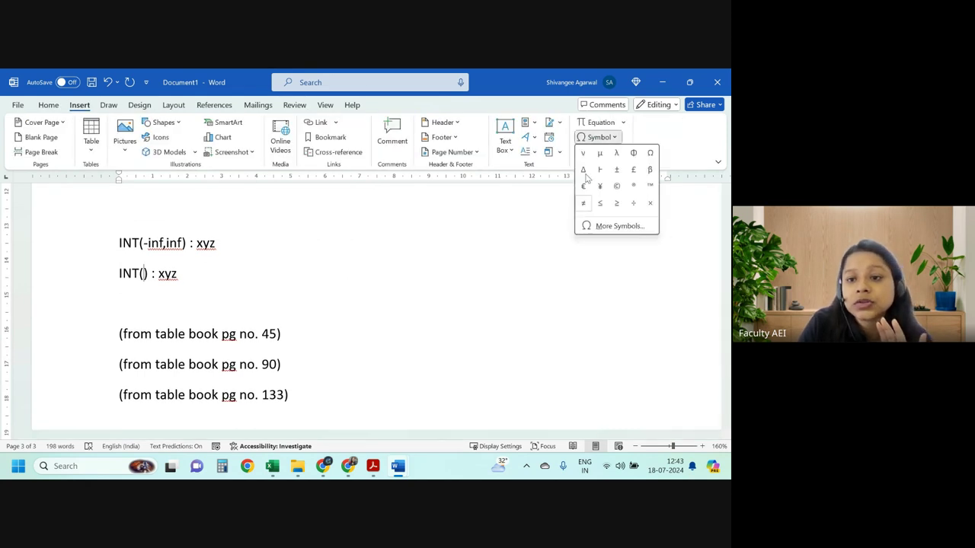
left_click(619, 226)
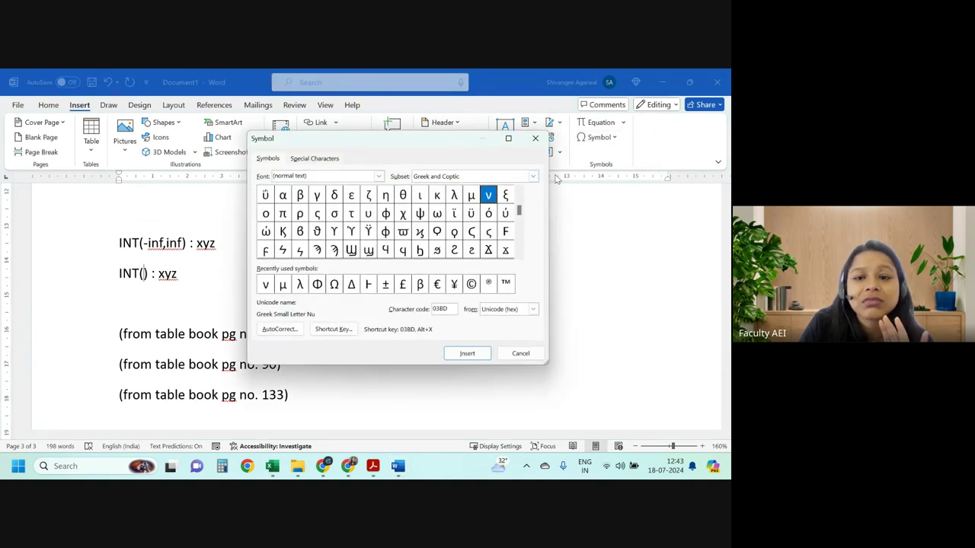
left_click(530, 177)
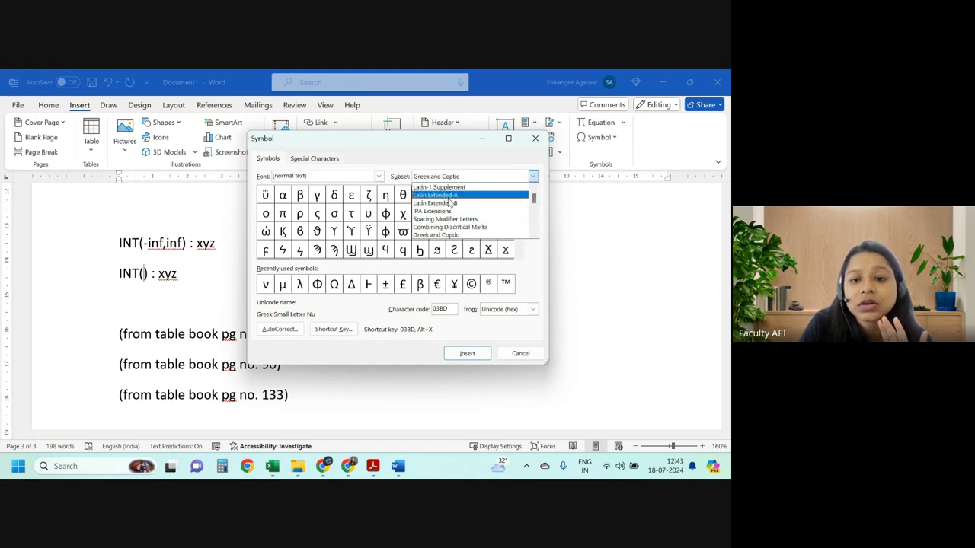
scroll(450, 213, "down", 4)
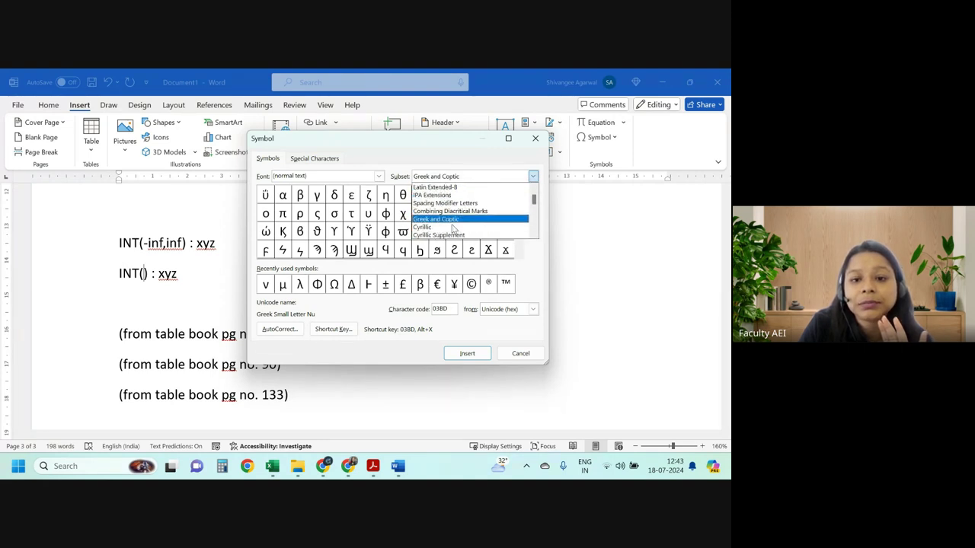
scroll(453, 229, "up", 2)
scroll(454, 228, "up", 1)
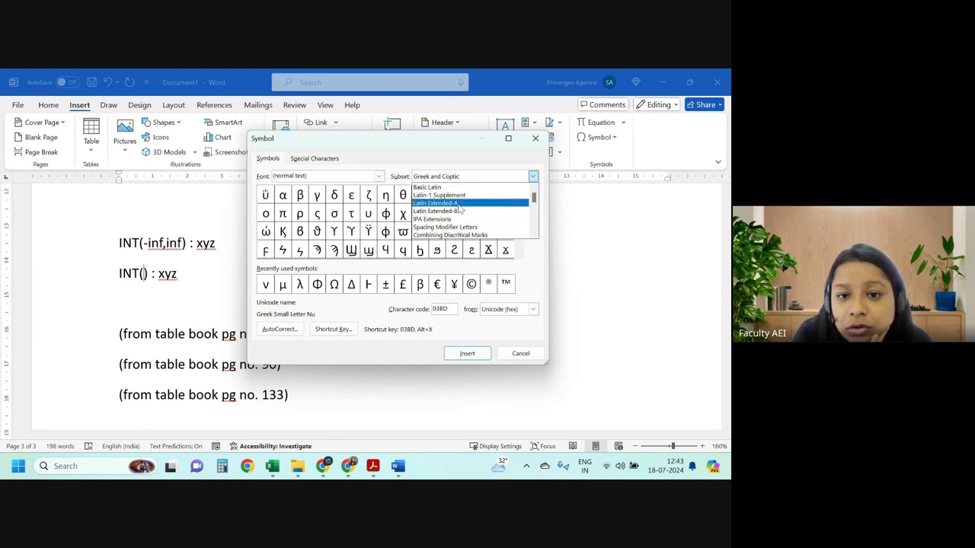
scroll(461, 213, "down", 1)
scroll(463, 220, "down", 1)
scroll(466, 227, "down", 1)
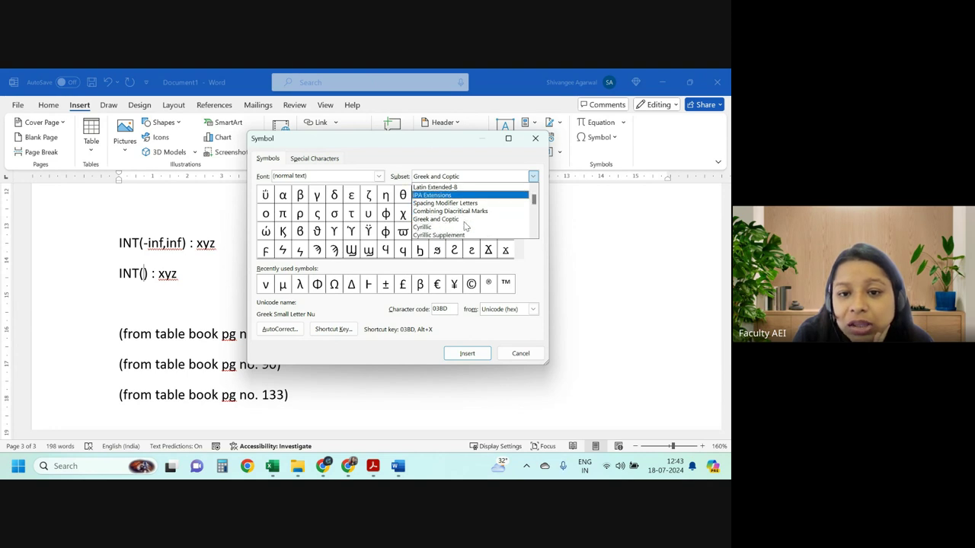
scroll(466, 227, "down", 2)
scroll(466, 227, "down", 2)
scroll(466, 227, "down", 2)
scroll(466, 228, "down", 2)
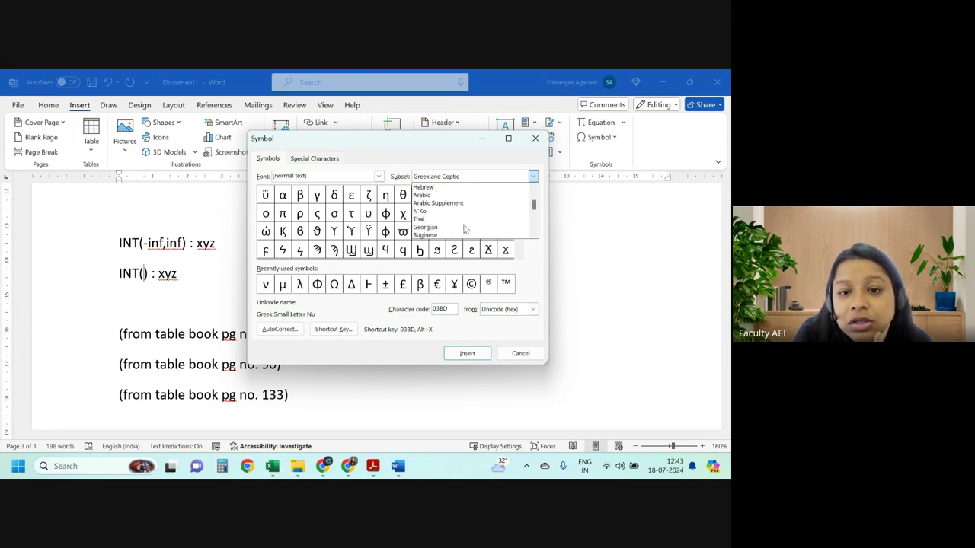
scroll(466, 228, "down", 2)
scroll(466, 228, "down", 2)
scroll(466, 229, "down", 2)
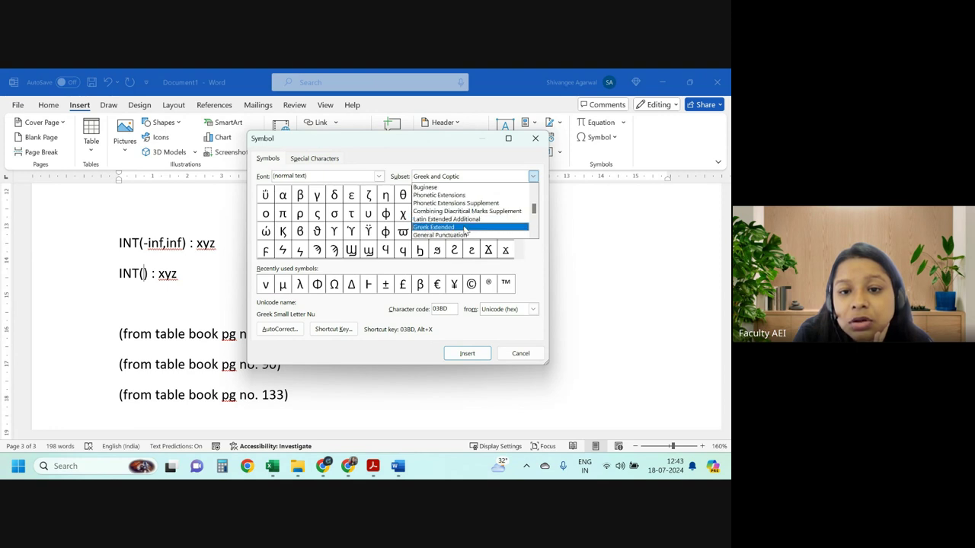
scroll(465, 228, "down", 1)
scroll(464, 228, "down", 2)
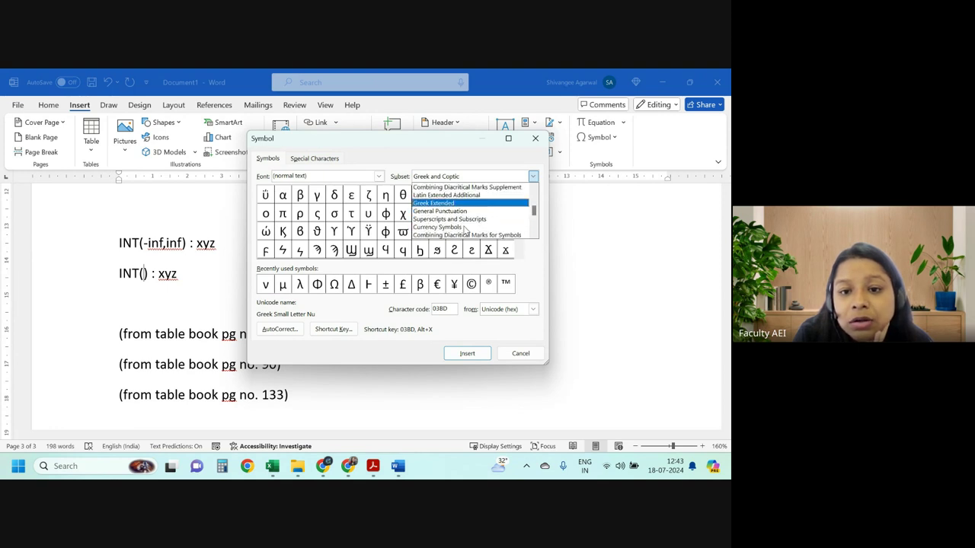
scroll(465, 230, "down", 1)
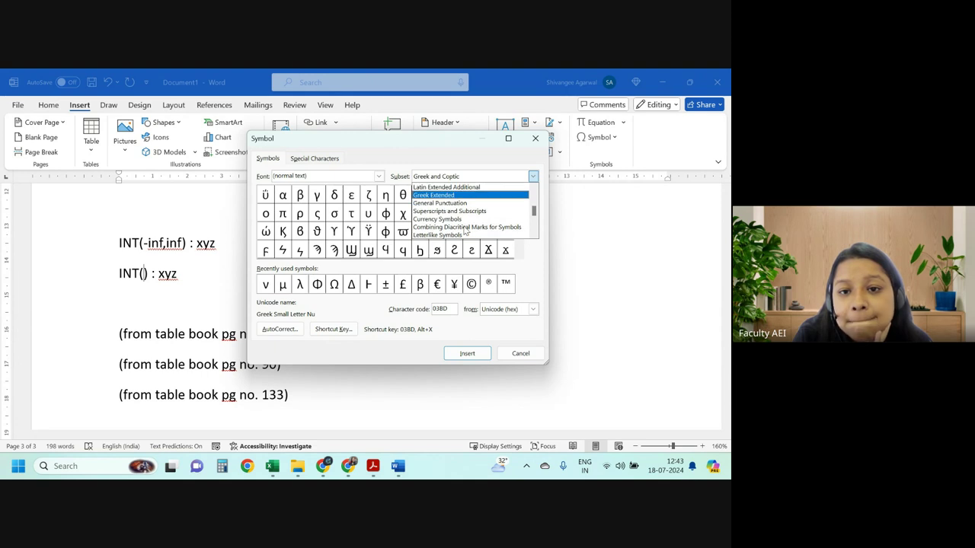
scroll(465, 230, "down", 1)
scroll(465, 228, "down", 1)
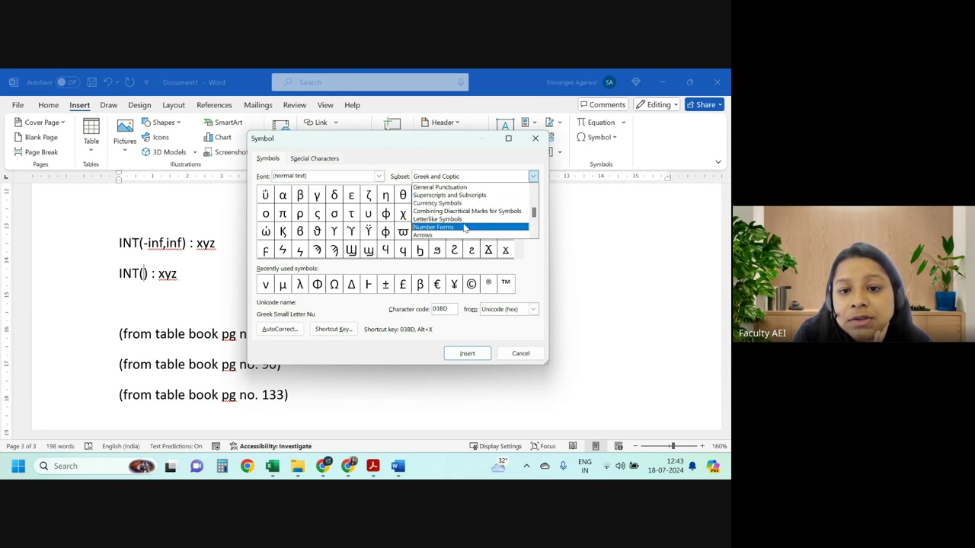
Insert ∞ from Mathematical Operators between the INT brackets and close the Symbol dialog.
left_click(459, 229)
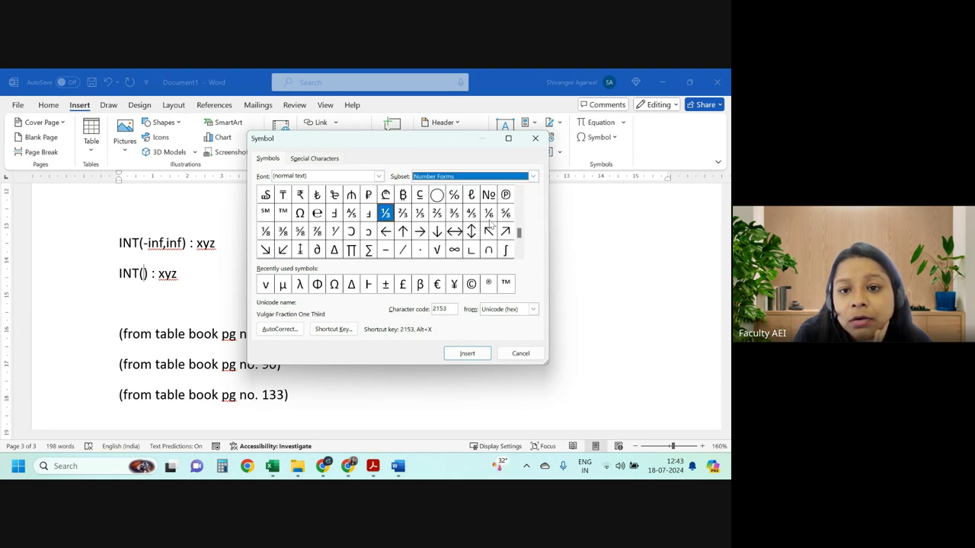
left_click(533, 176)
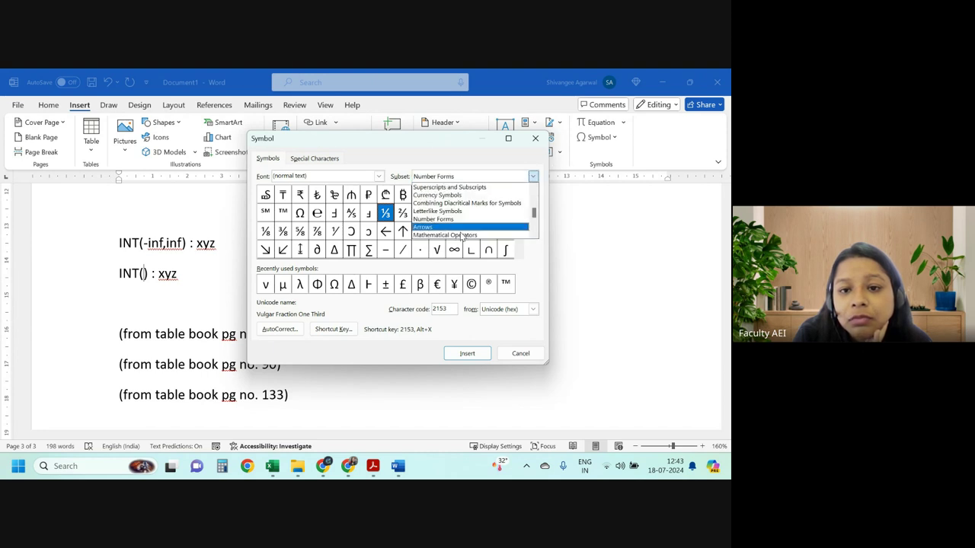
left_click(462, 227)
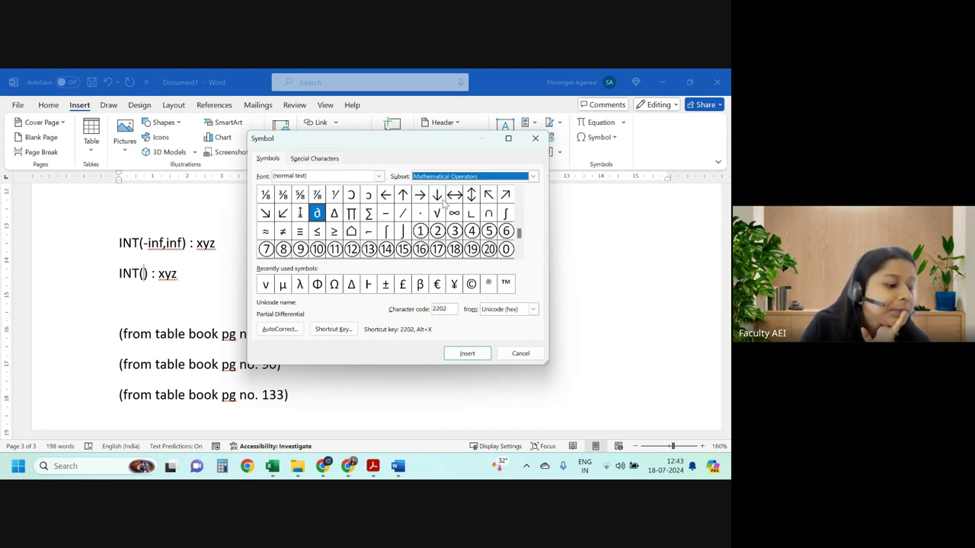
left_click(454, 213)
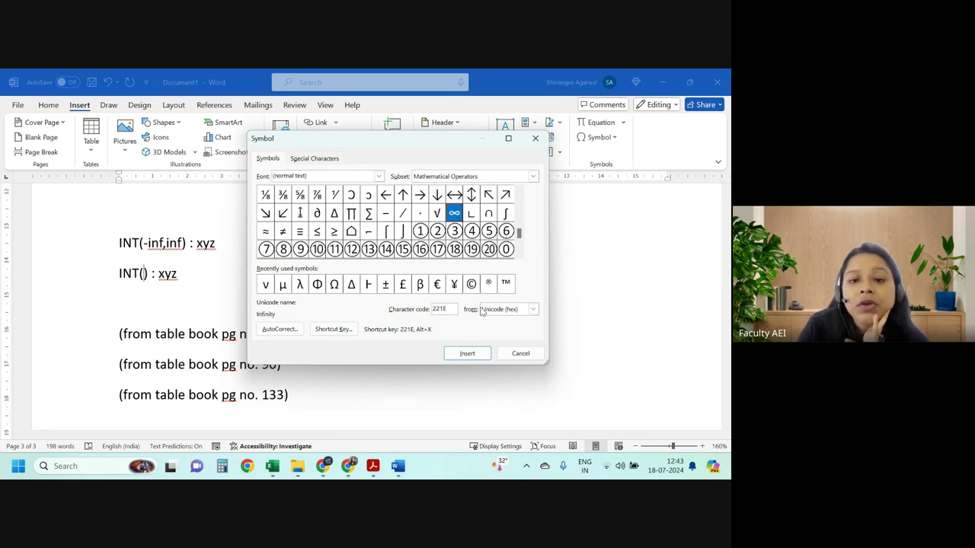
left_click(467, 354)
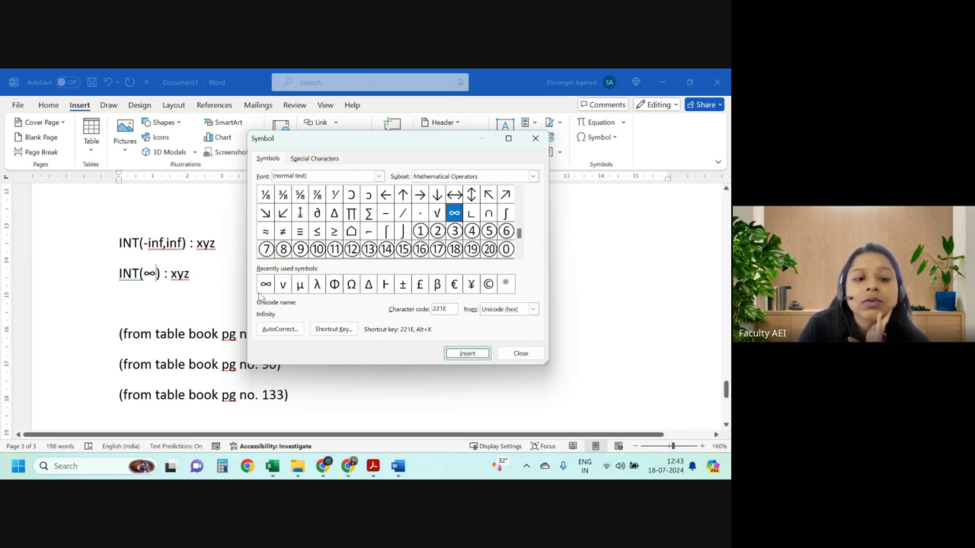
left_click(520, 353)
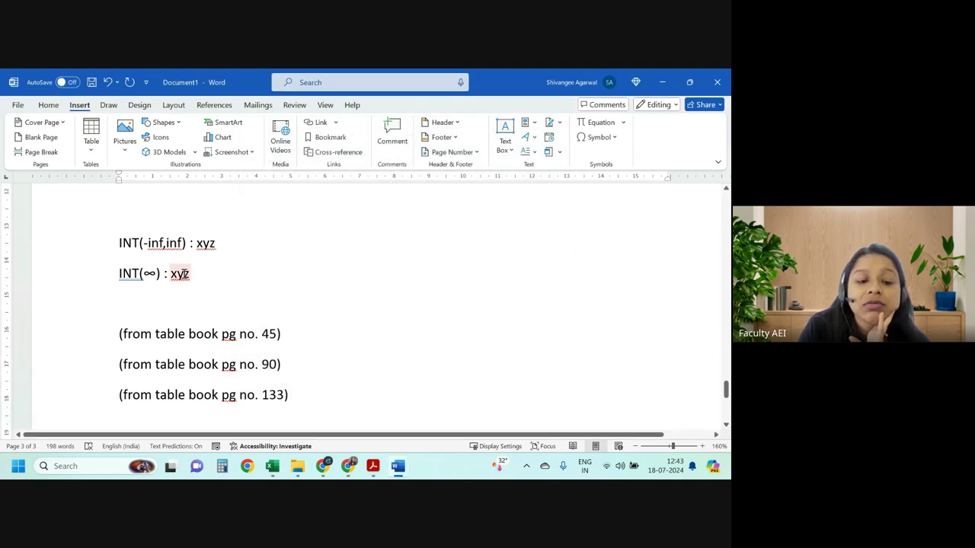
left_click_drag(144, 274, 119, 274)
Start an equation on the empty line with \int -\inf^, then delete it.
left_click(149, 274)
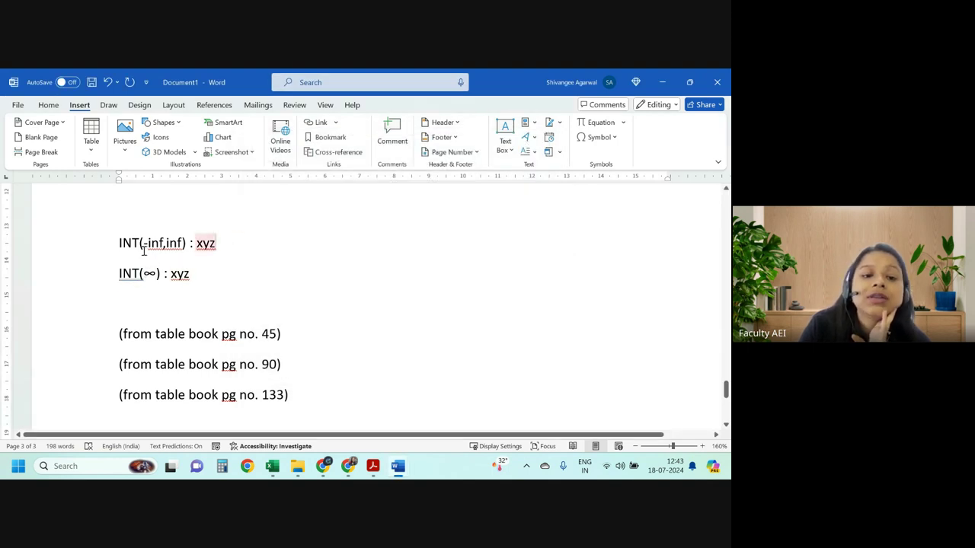
triple_click(143, 251)
left_click(145, 305)
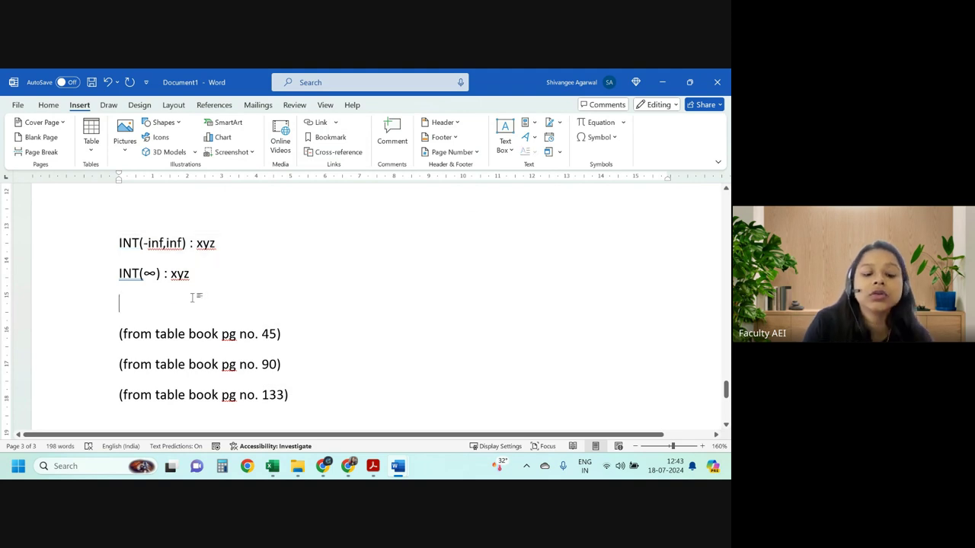
key("alt+equal")
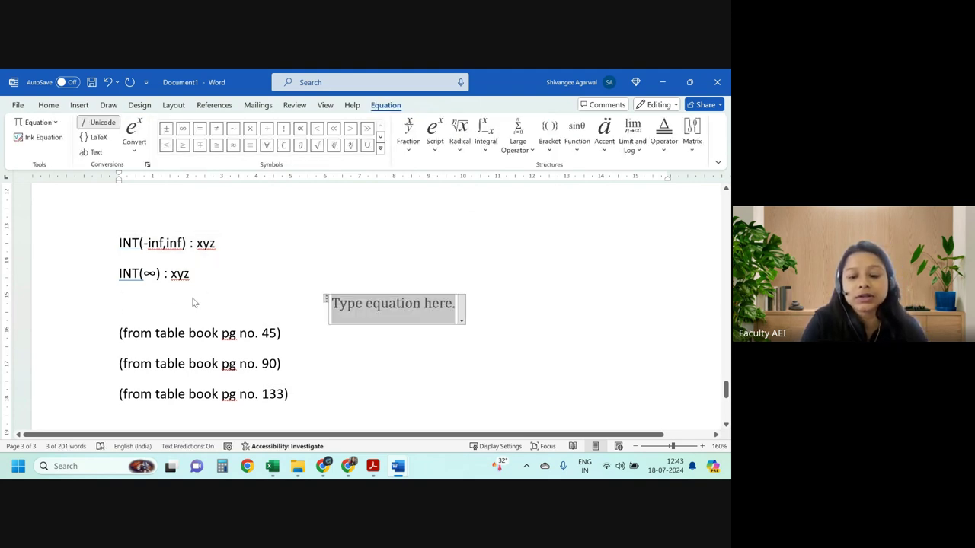
type("\\")
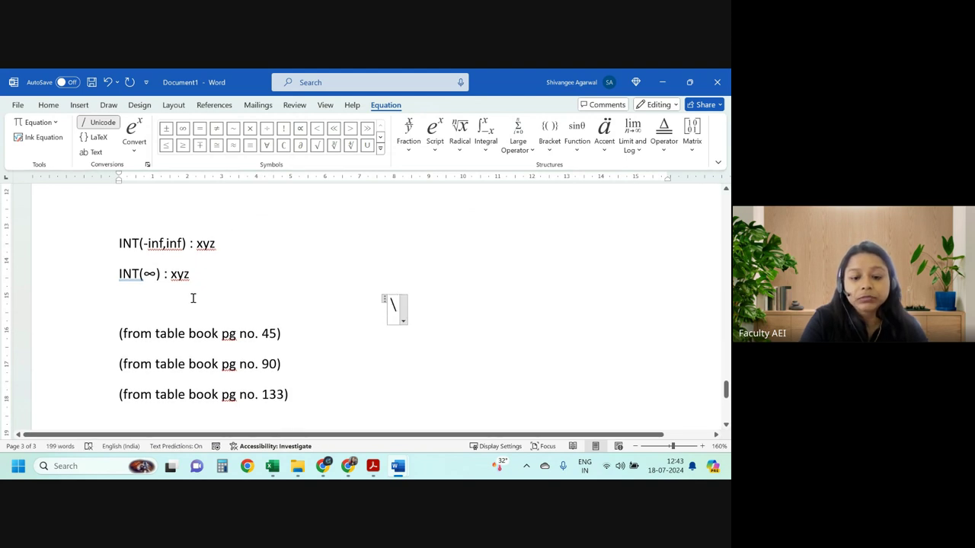
type("int ")
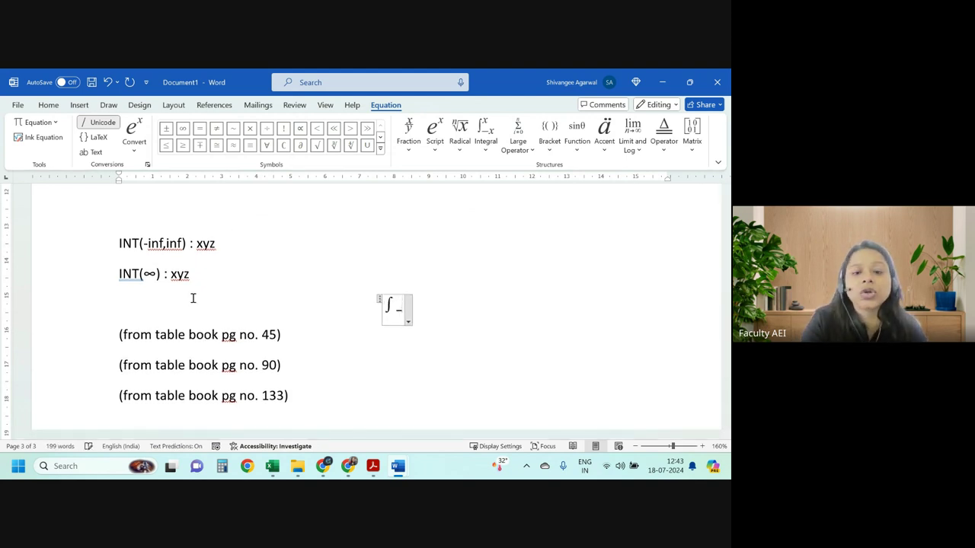
type("-")
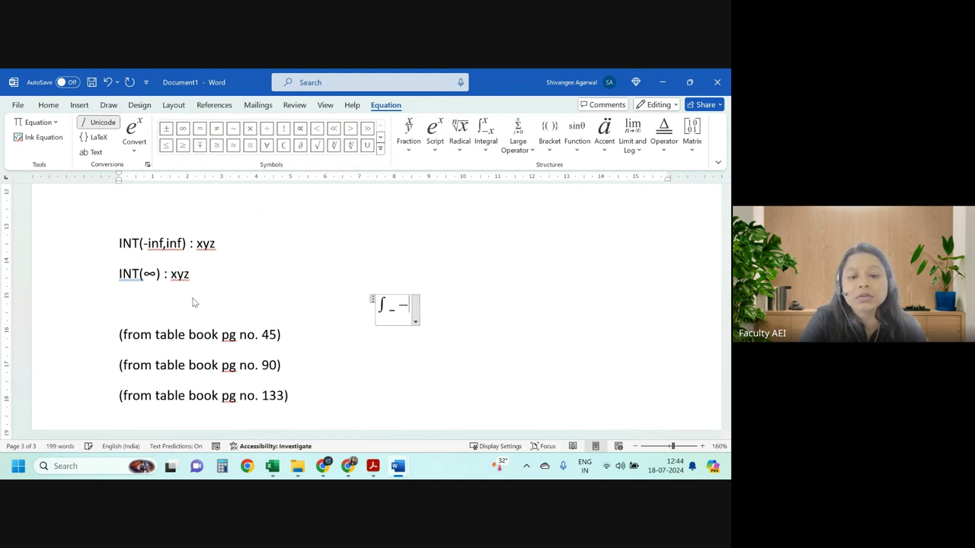
type("\\")
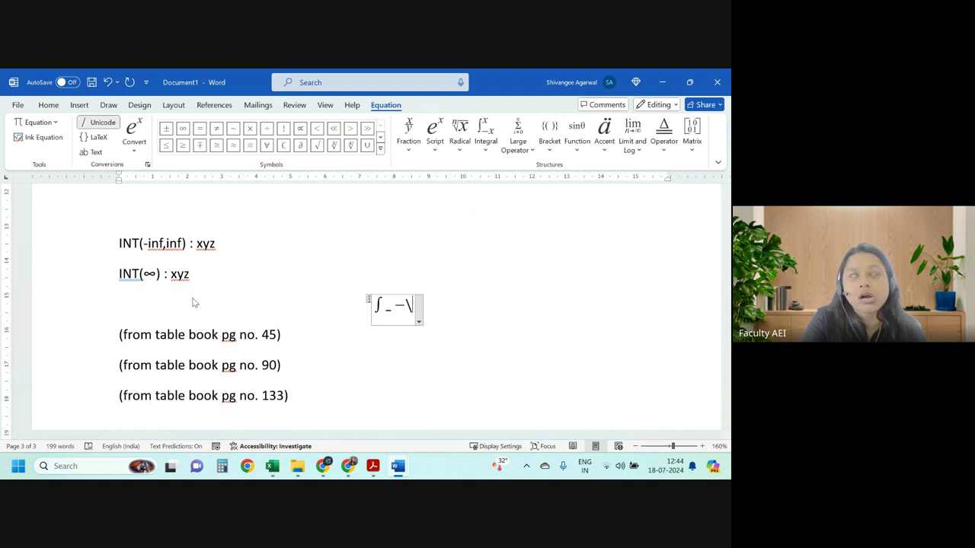
type("inf^")
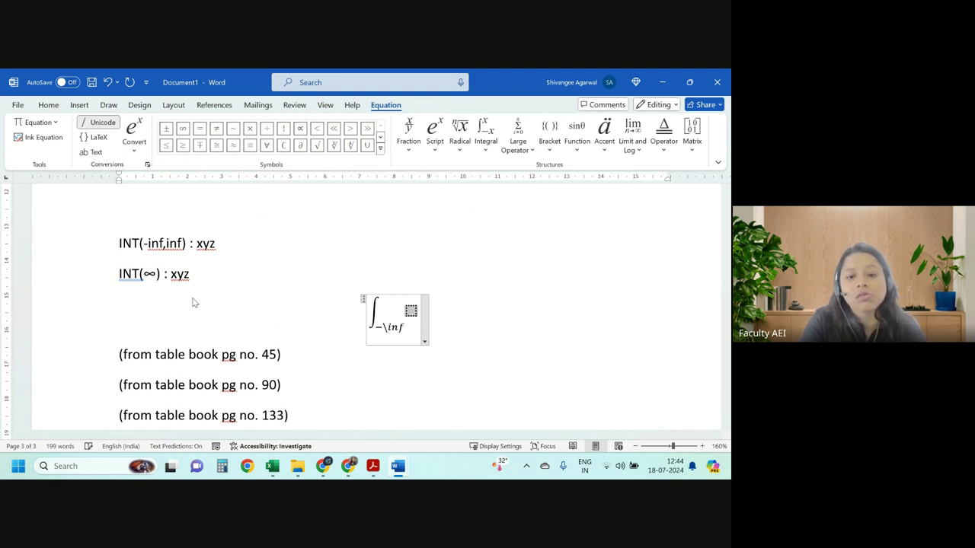
key("BackSpace")
key("BackSpace")
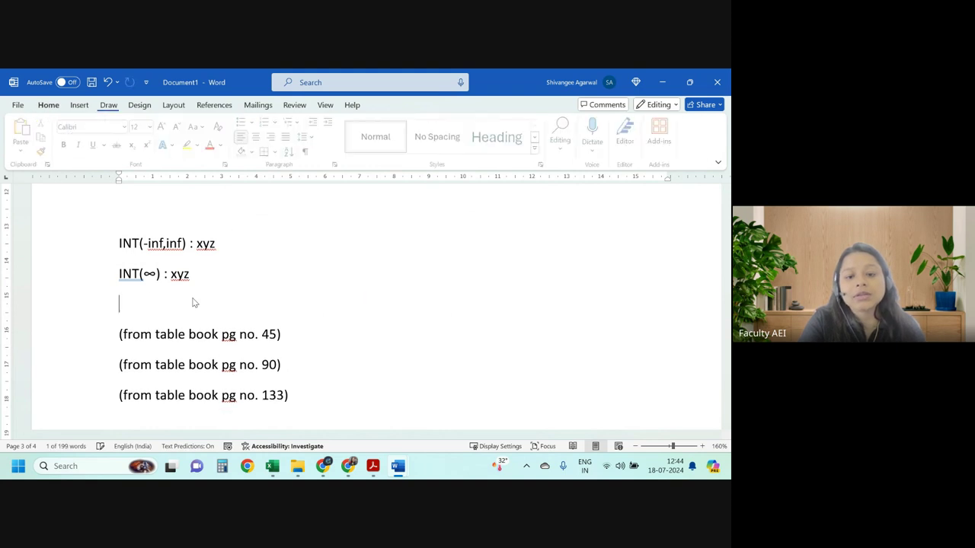
Retry the integral as \int _-\infty, convert it, then erase it again.
key("alt+equal")
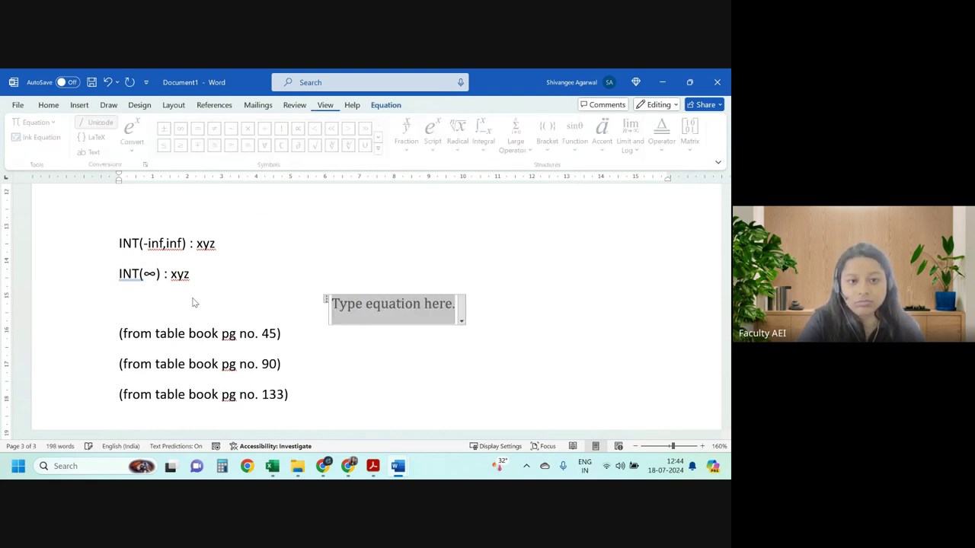
type("\\in")
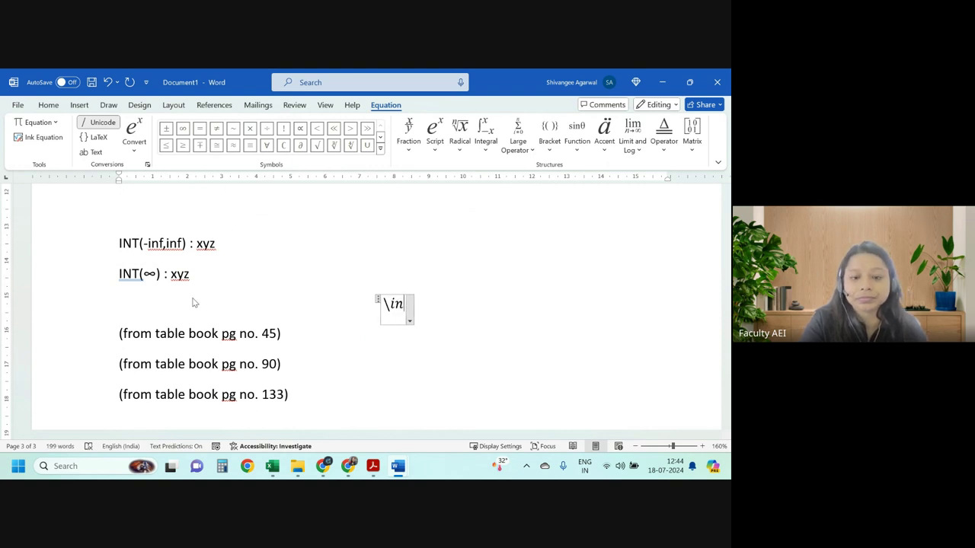
type("t ")
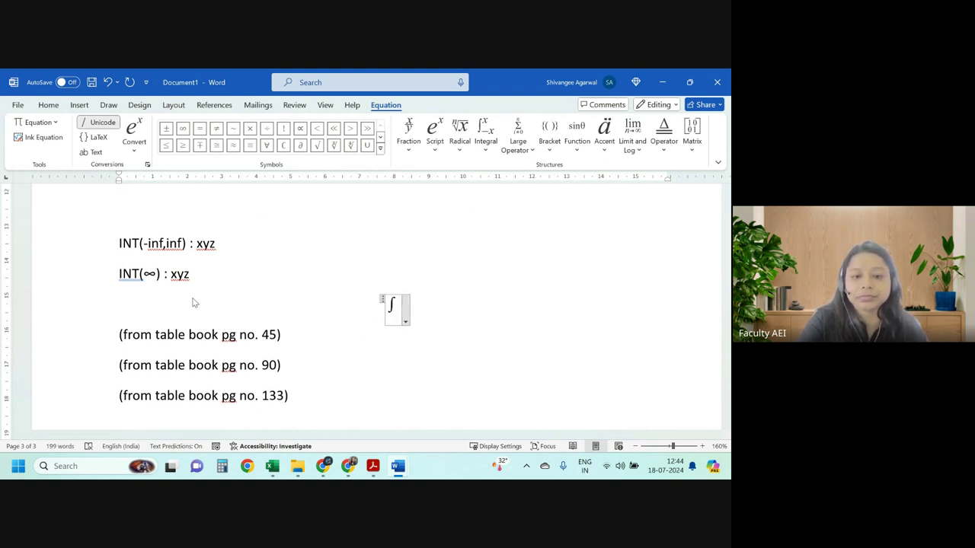
type("_")
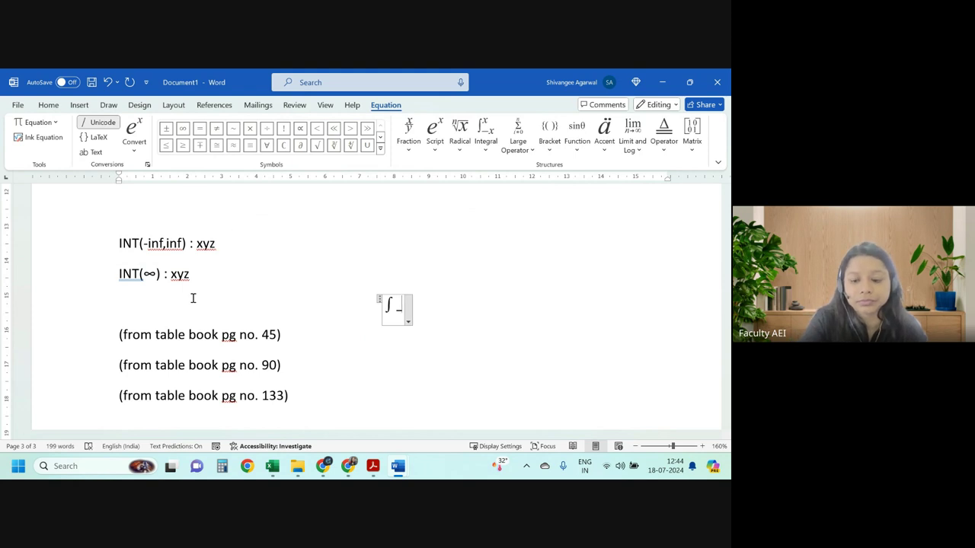
type("-\\")
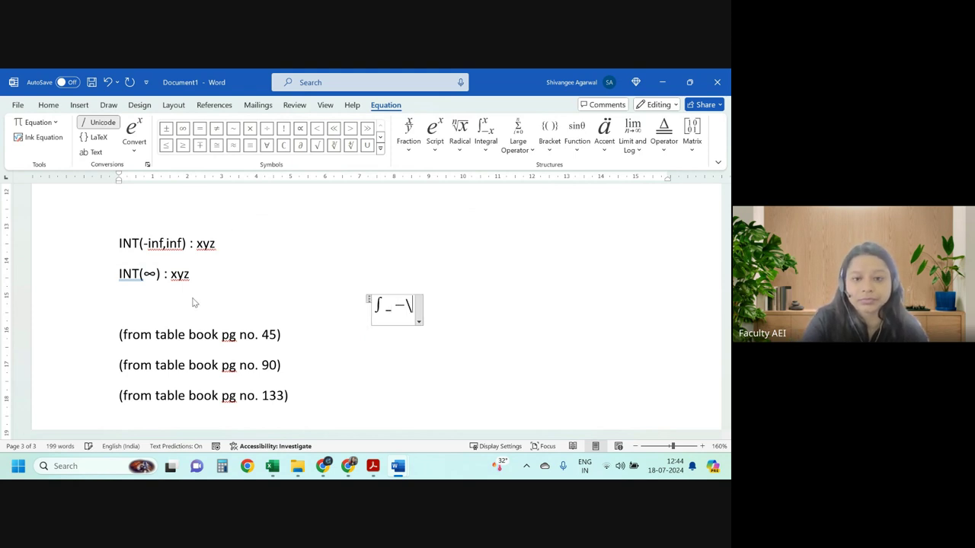
type("inf")
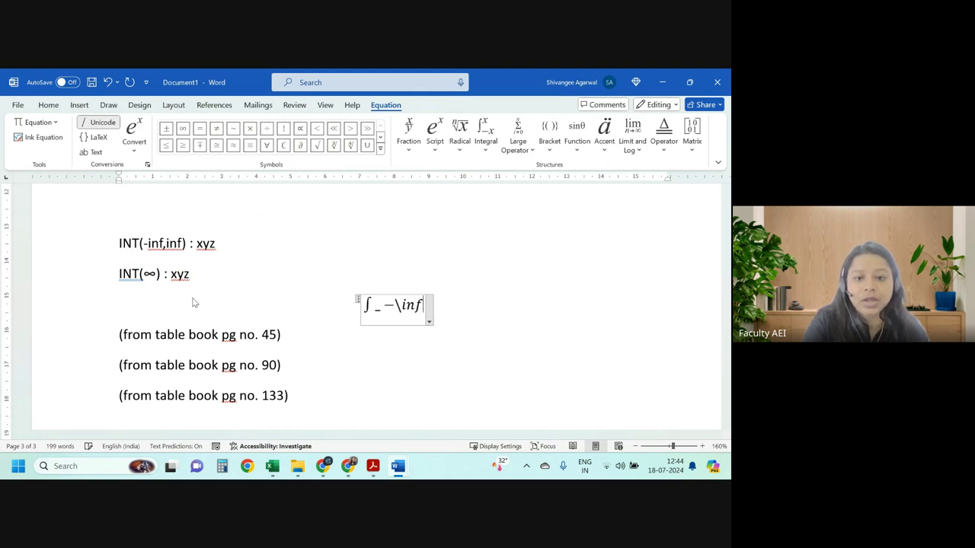
type("ty")
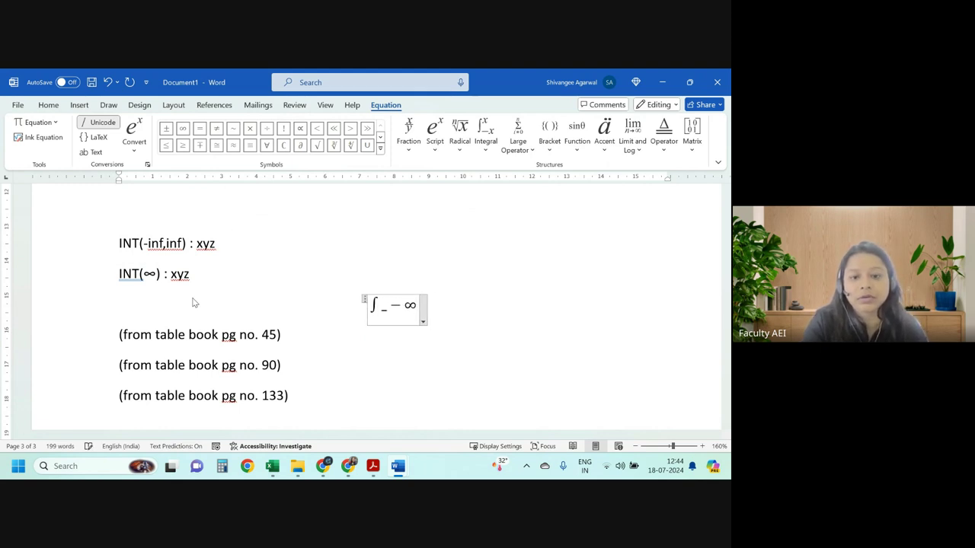
mouse_move(141, 466)
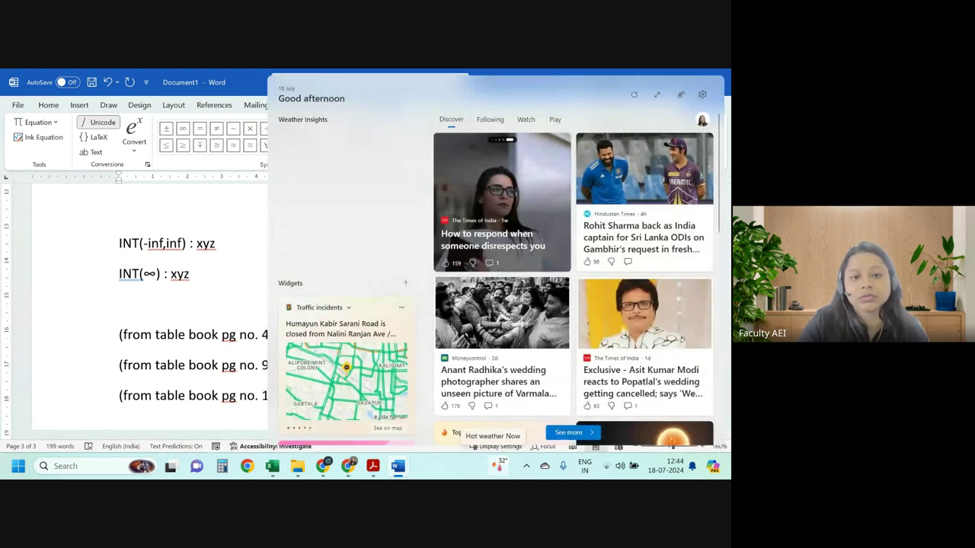
left_click(426, 305)
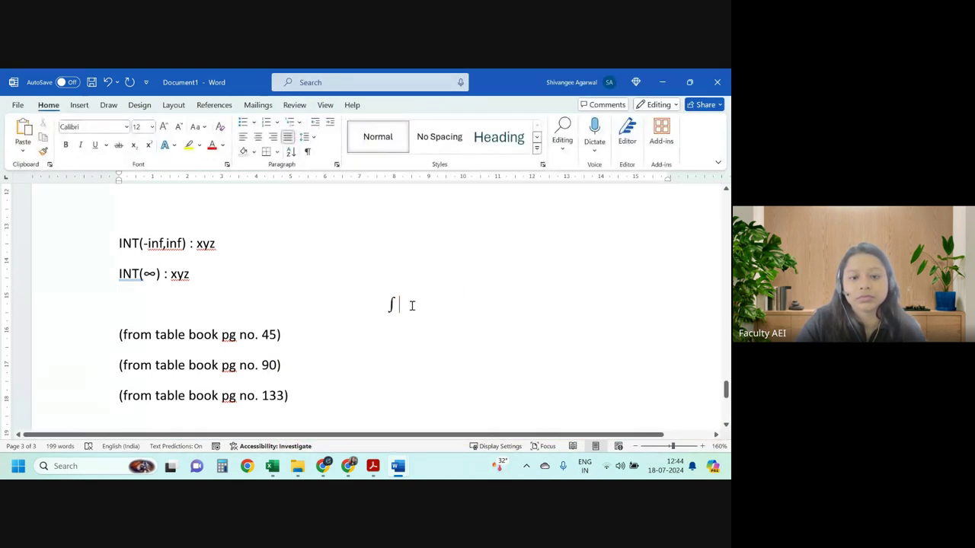
left_click(392, 305)
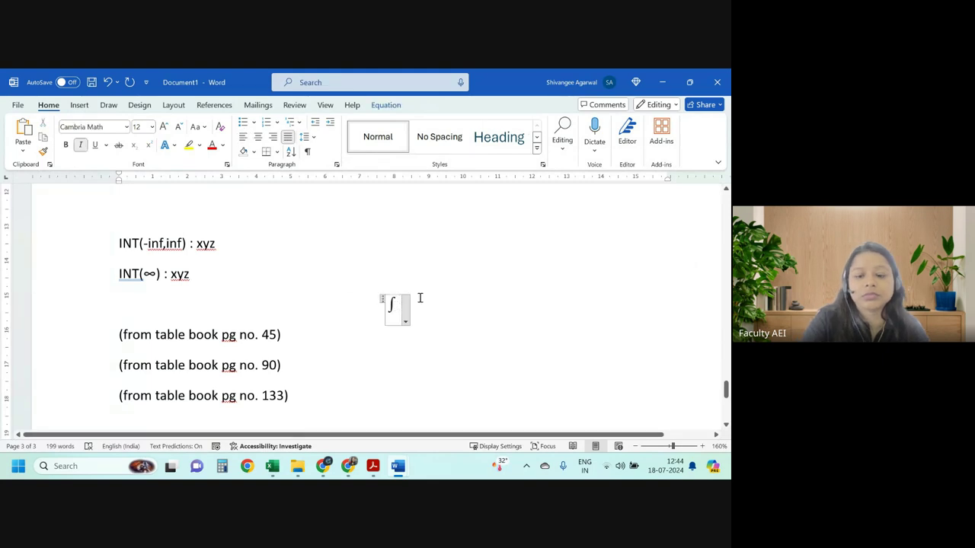
key("space")
type("\\in")
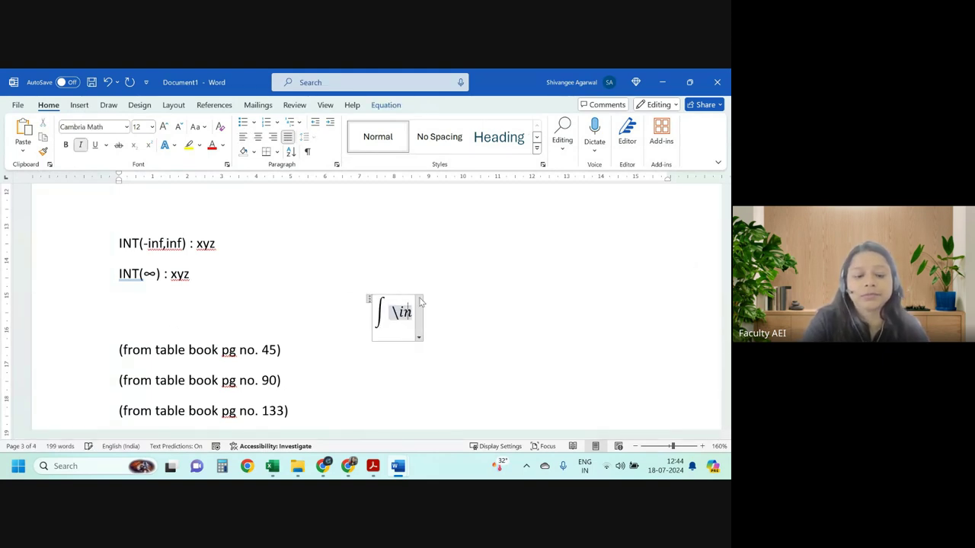
type("ft")
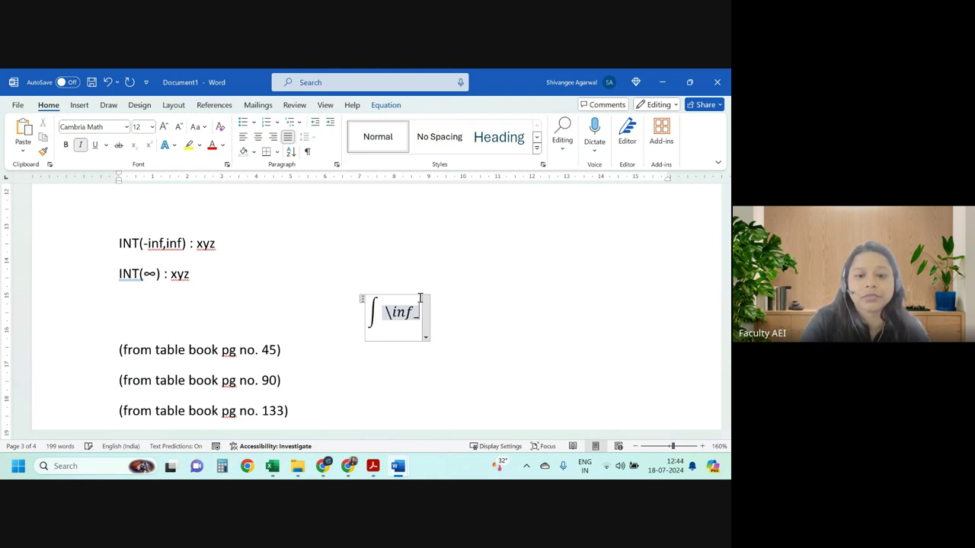
key("BackSpace")
key("BackSpace")
key("BackSpace")
key("BackSpace")
key("BackSpace")
key("BackSpace")
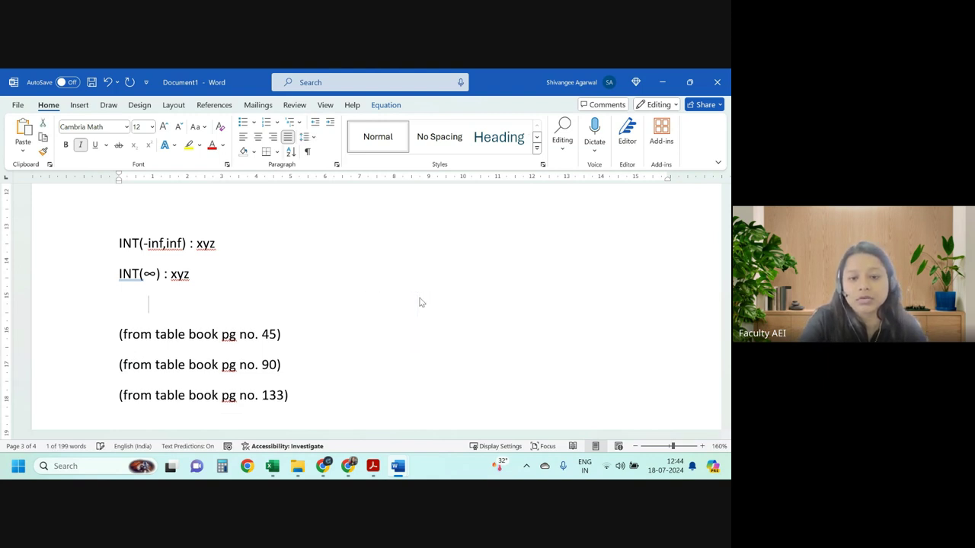
Build the integral with lower limit -\infty and change its upper limit to \infty.
key("alt+equal")
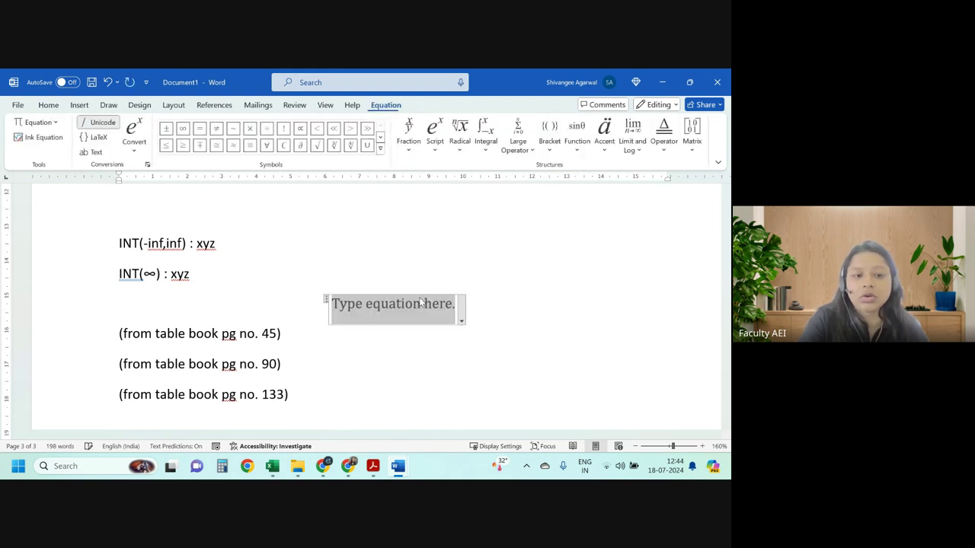
type("\\inf")
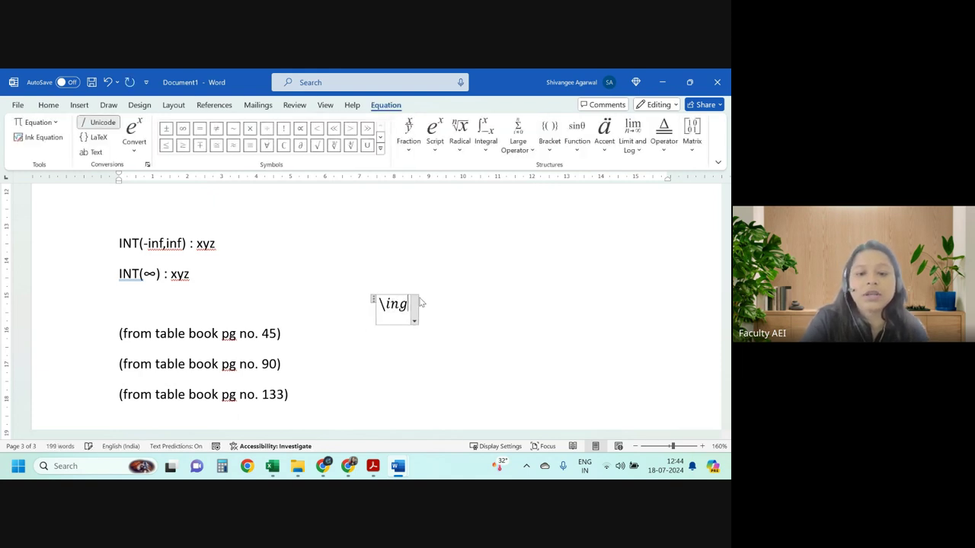
type("_")
key("BackSpace")
key("BackSpace")
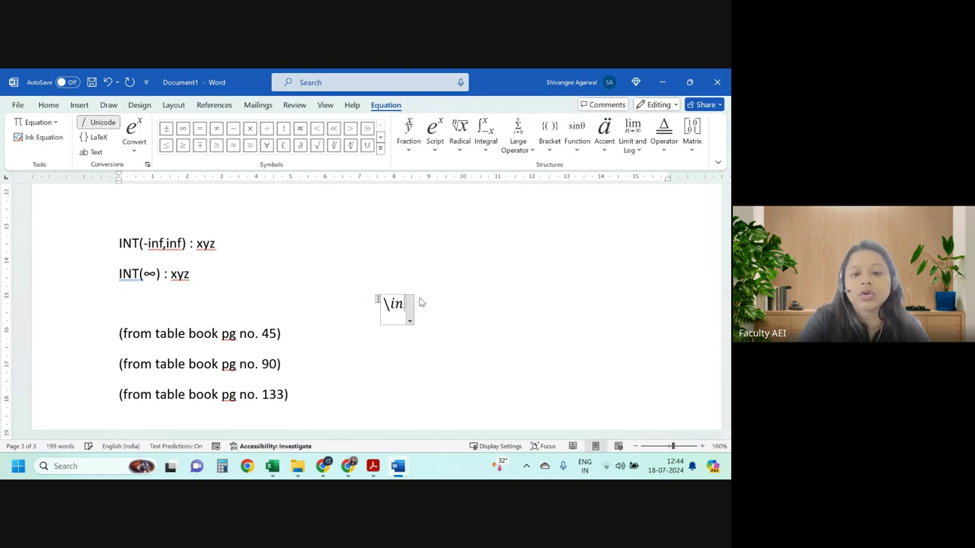
type("t")
type("_")
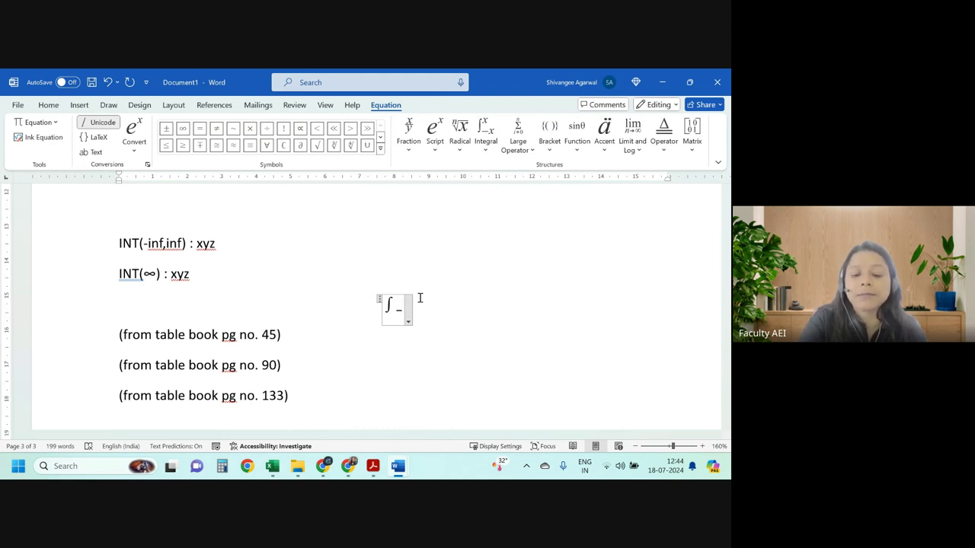
type("-\\inf")
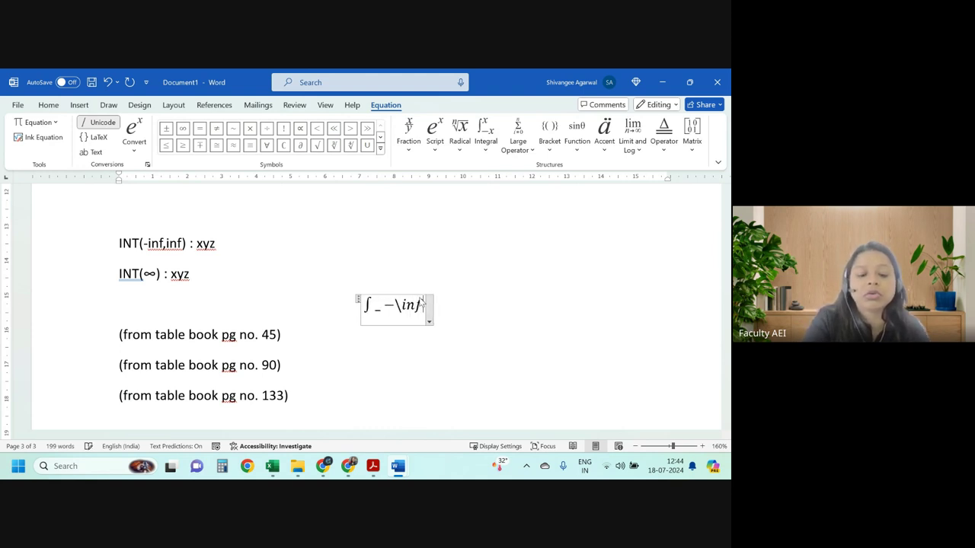
type("ty")
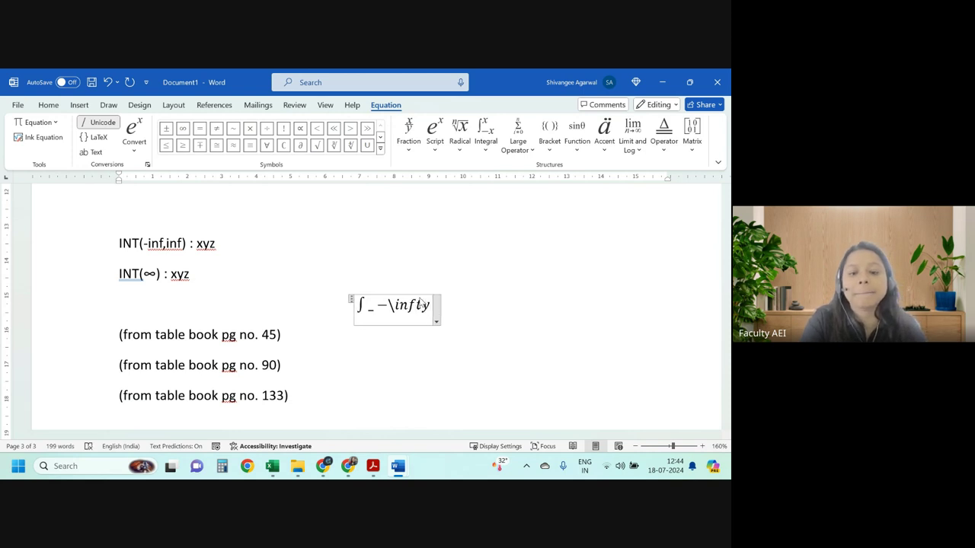
type("^")
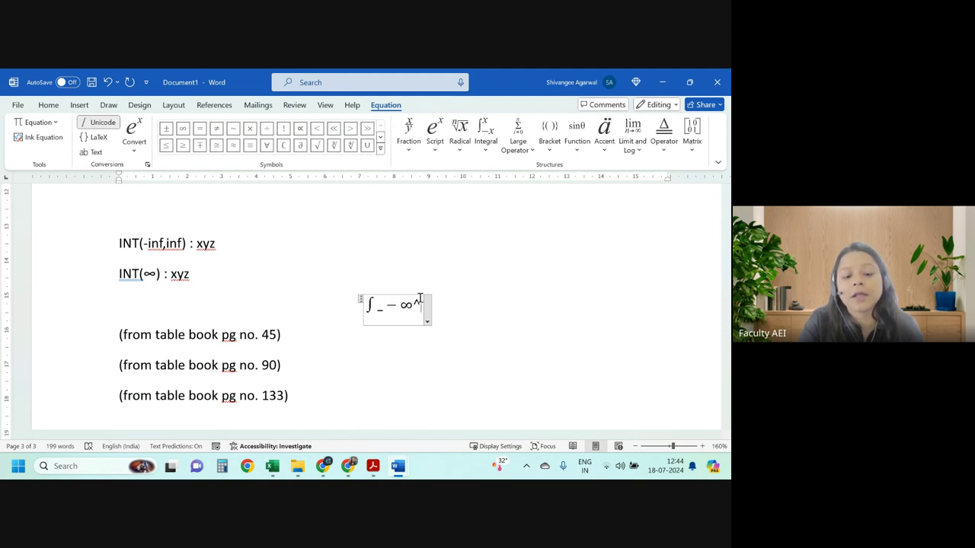
type("\\inf")
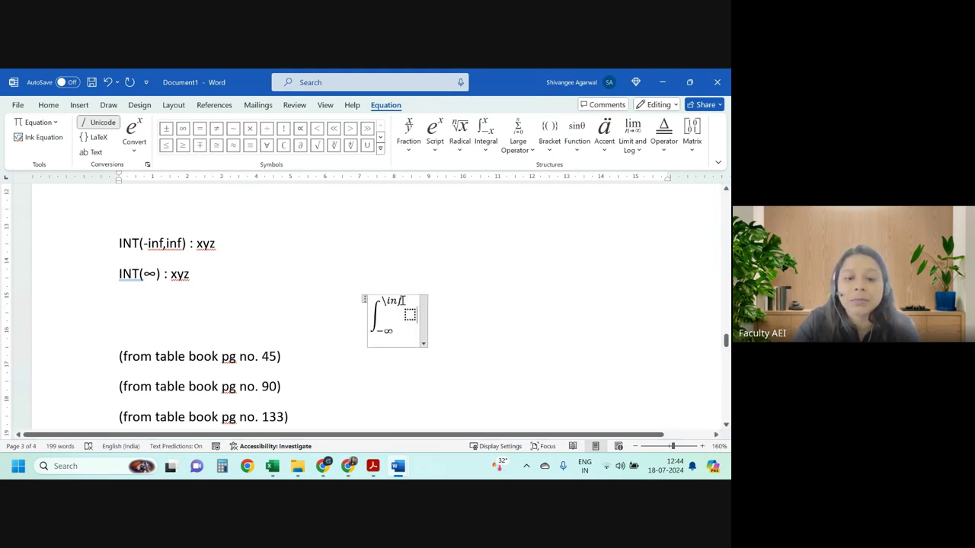
double_click(403, 300)
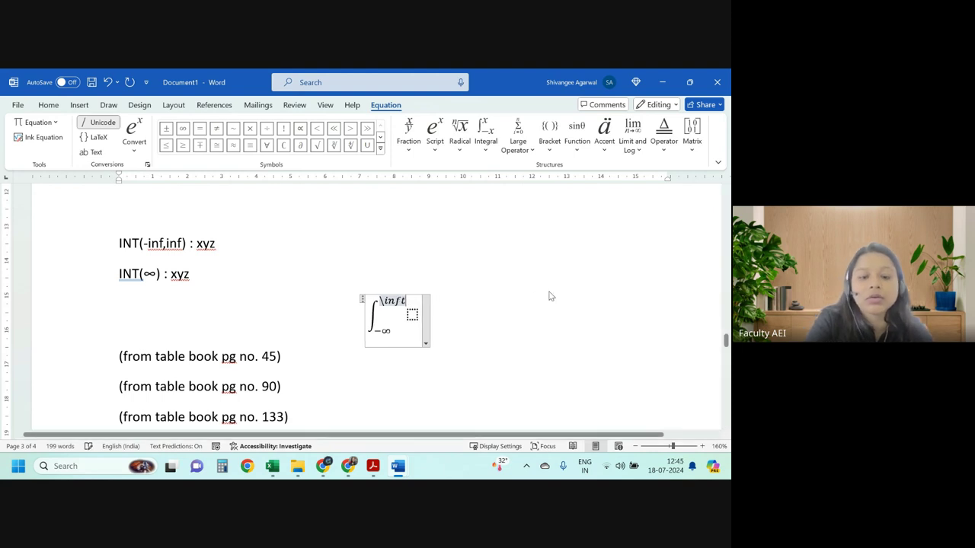
type("\\infty")
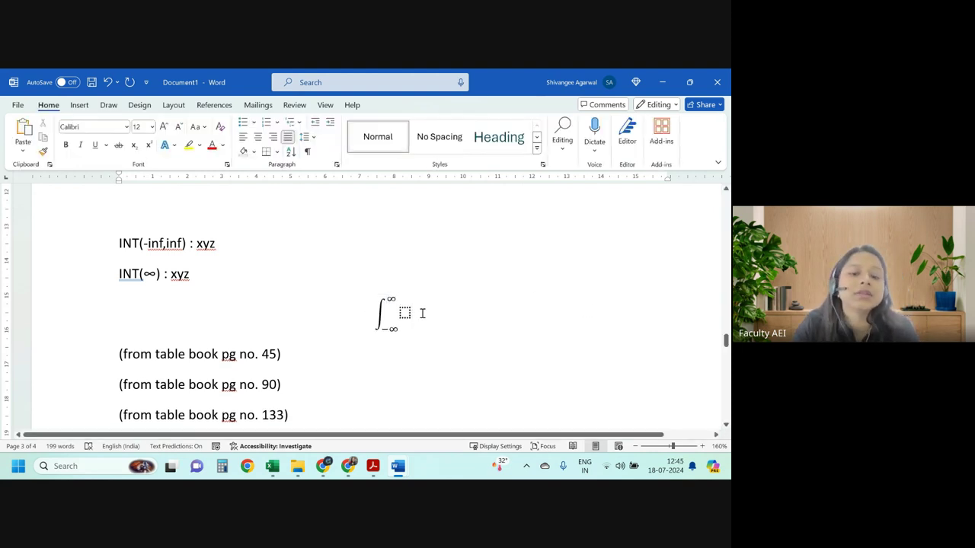
left_click_drag(221, 243, 121, 240)
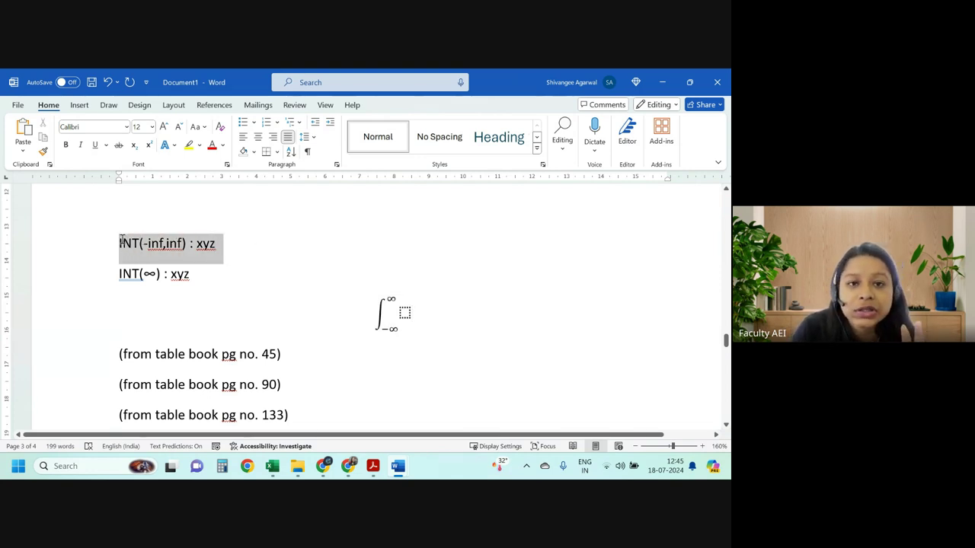
left_click(239, 252)
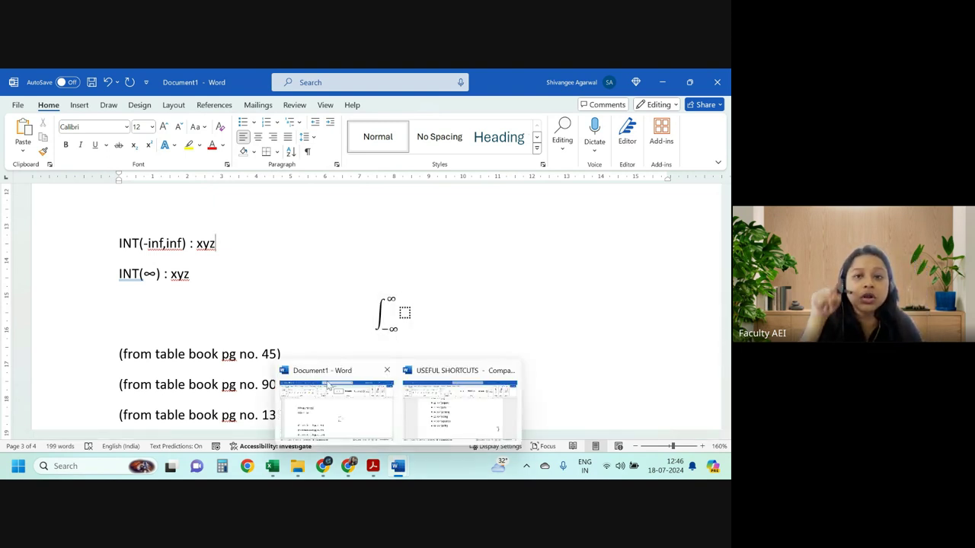
mouse_move(397, 466)
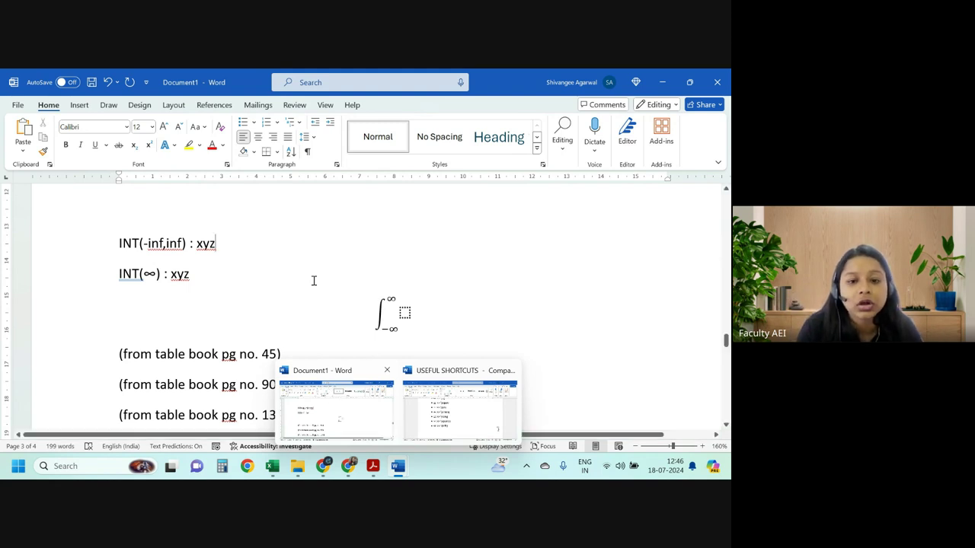
Add a line below INT(∞) : xyz reading Sum(for all x): P(X=x).
left_click(202, 281)
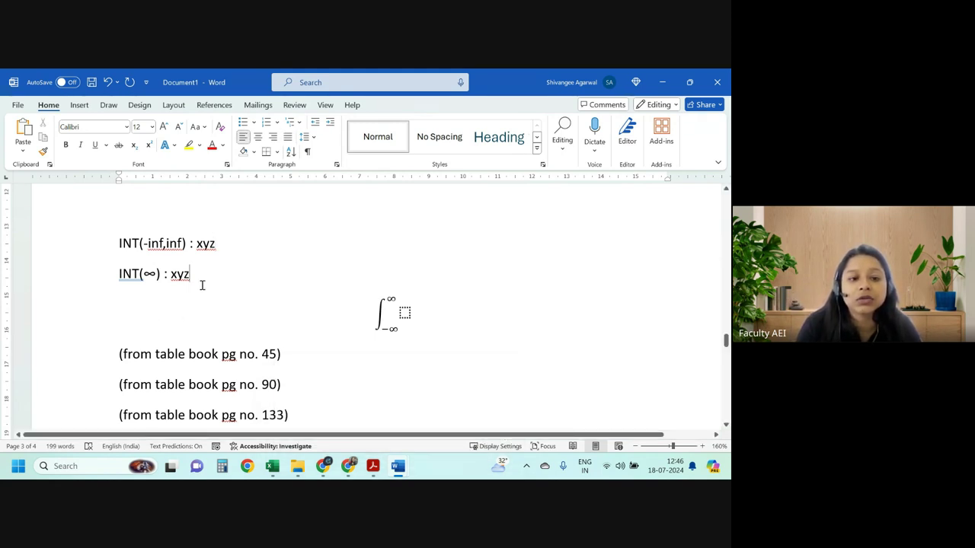
key("Return")
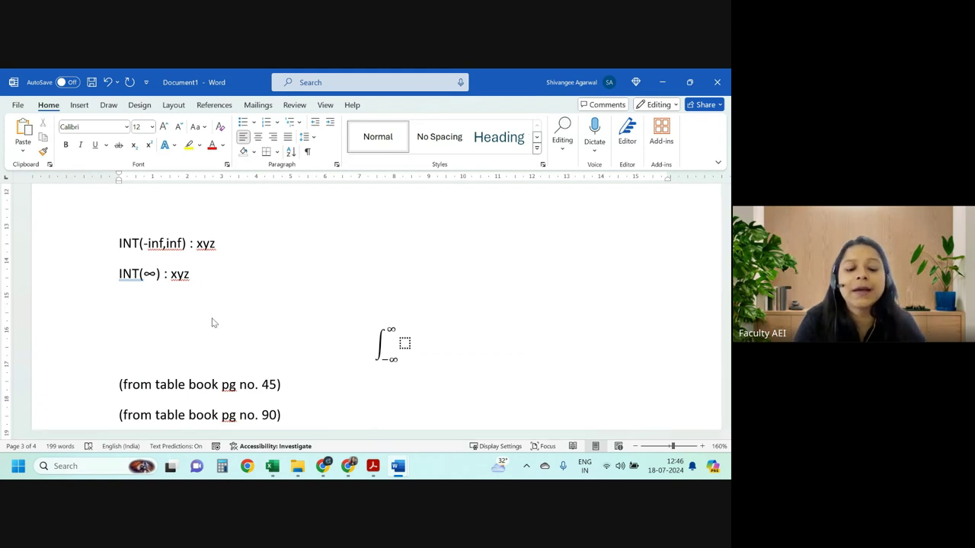
type("sum(for all x): P")
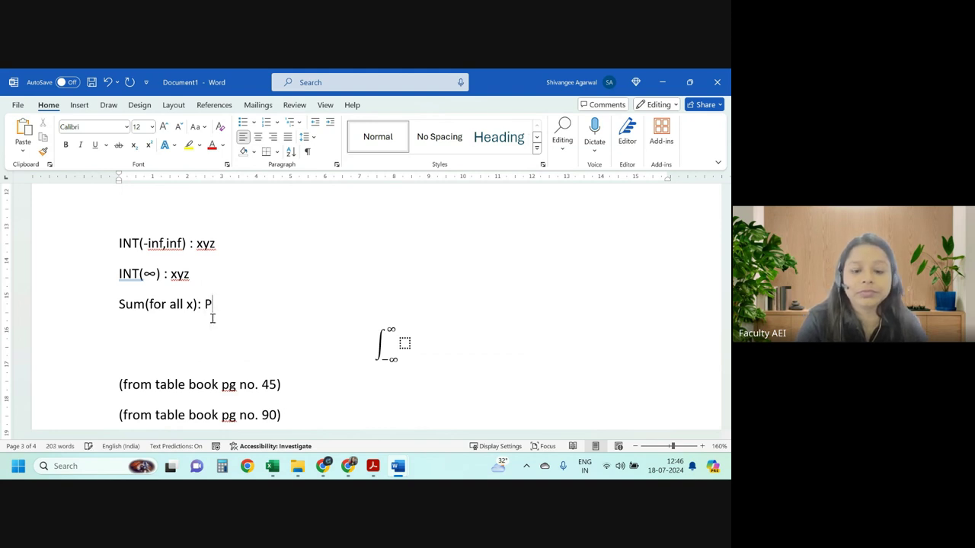
type("X=")
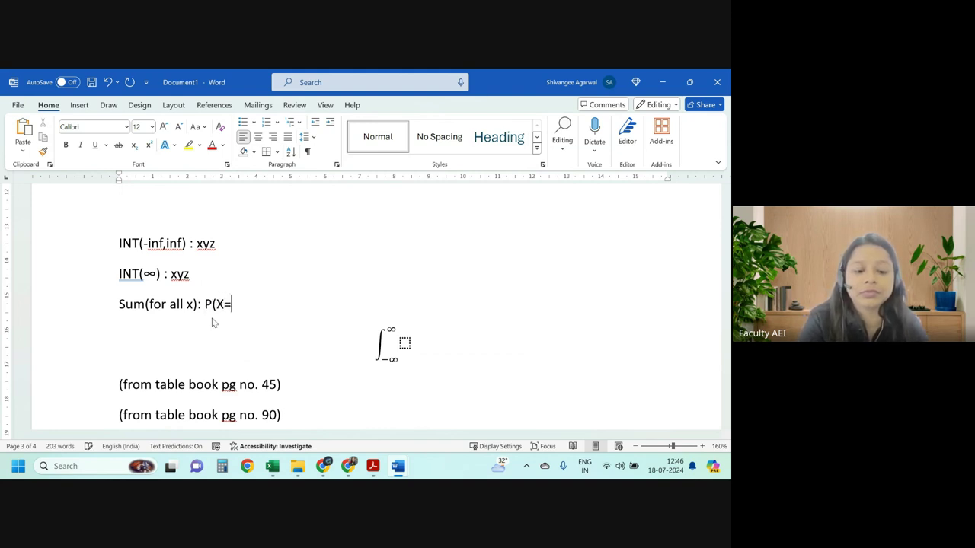
type("x)")
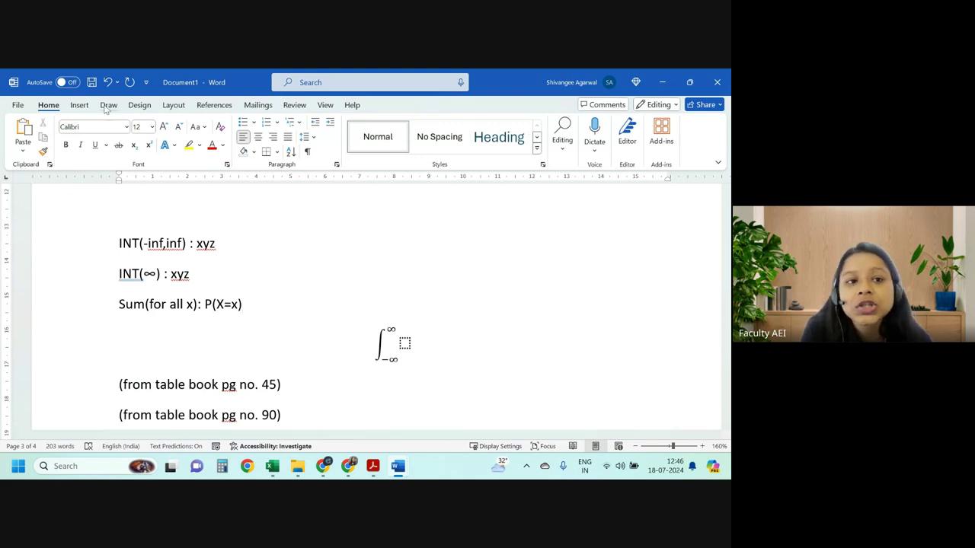
left_click(81, 108)
left_click(598, 137)
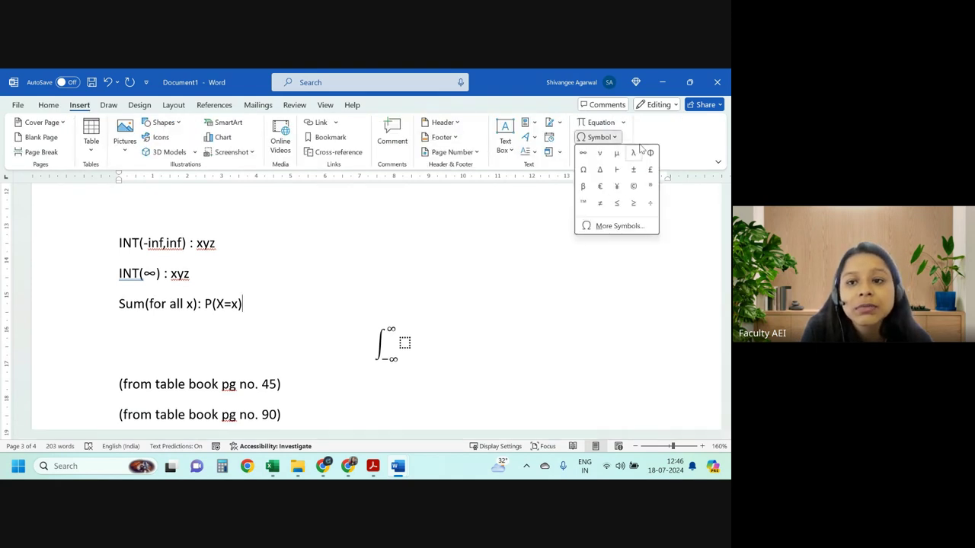
left_click(597, 137)
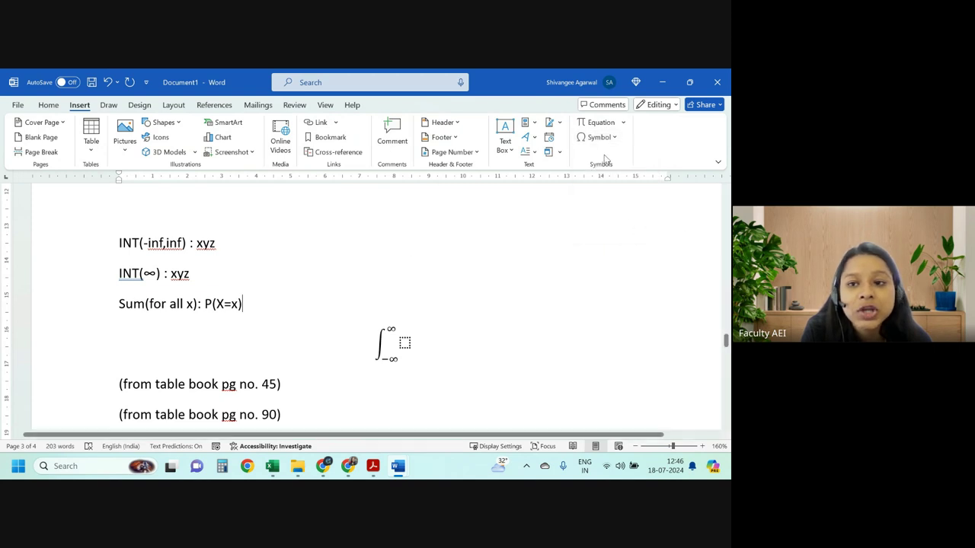
left_click(598, 137)
left_click(618, 226)
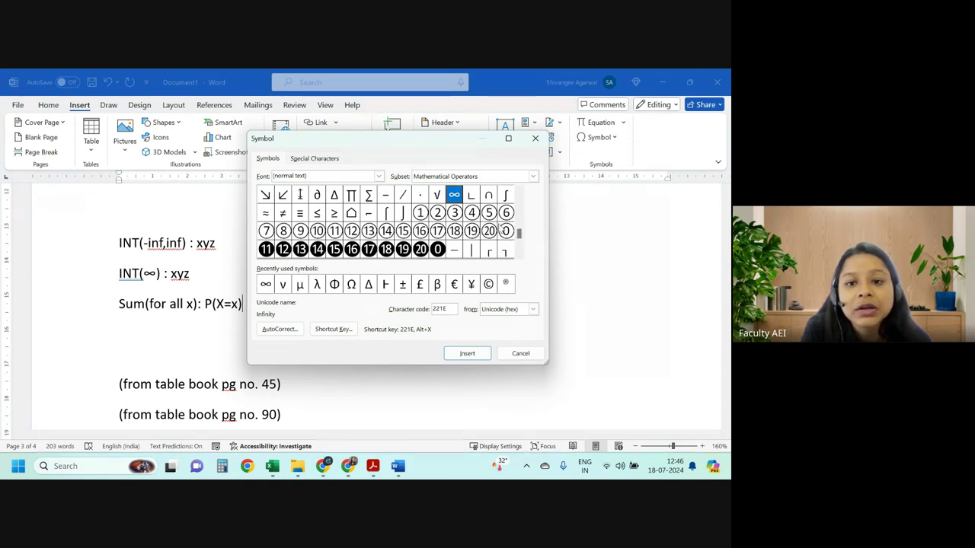
left_click_drag(520, 238, 518, 242)
left_click(520, 353)
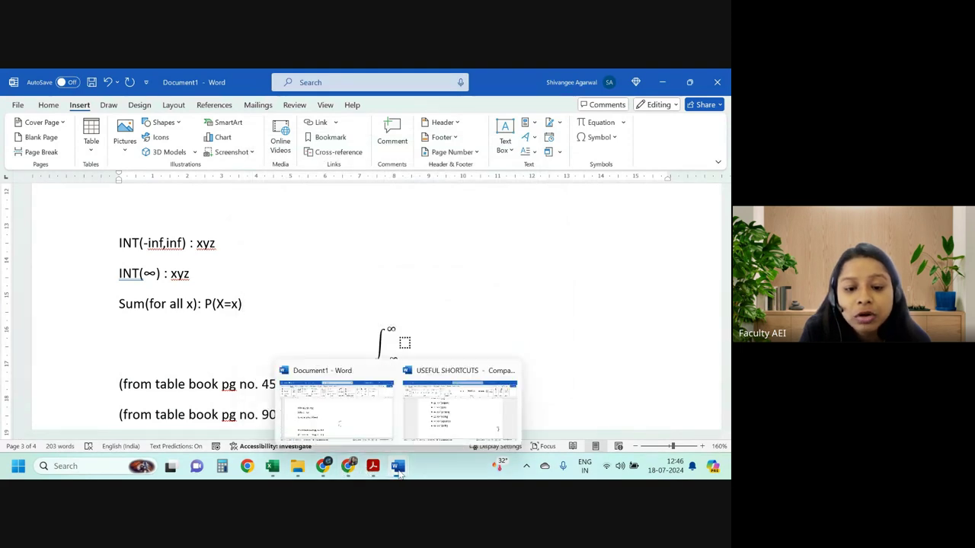
left_click(449, 393)
scroll(449, 393, "up", 2)
scroll(449, 393, "up", 3)
scroll(450, 393, "up", 2)
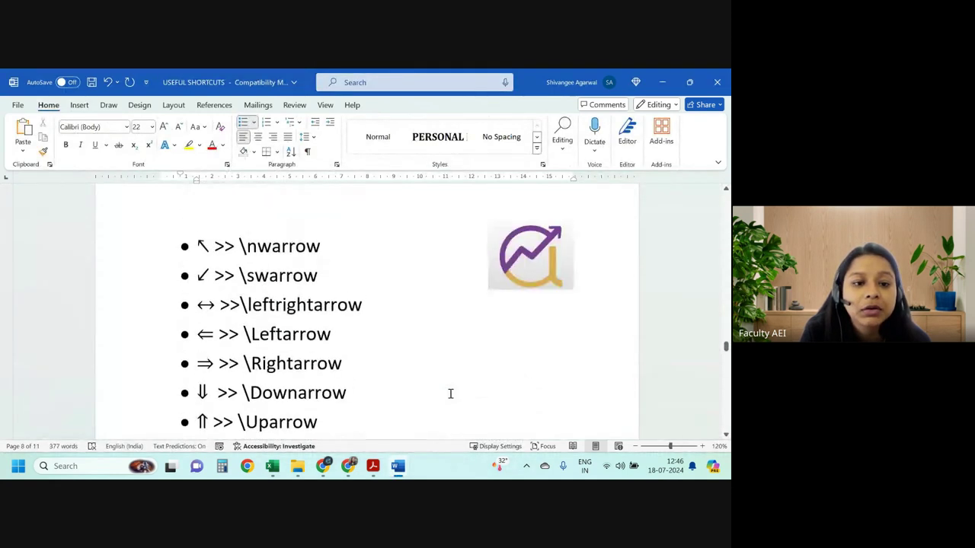
scroll(449, 392, "up", 3)
scroll(450, 393, "up", 3)
scroll(450, 393, "down", 2)
scroll(450, 393, "down", 4)
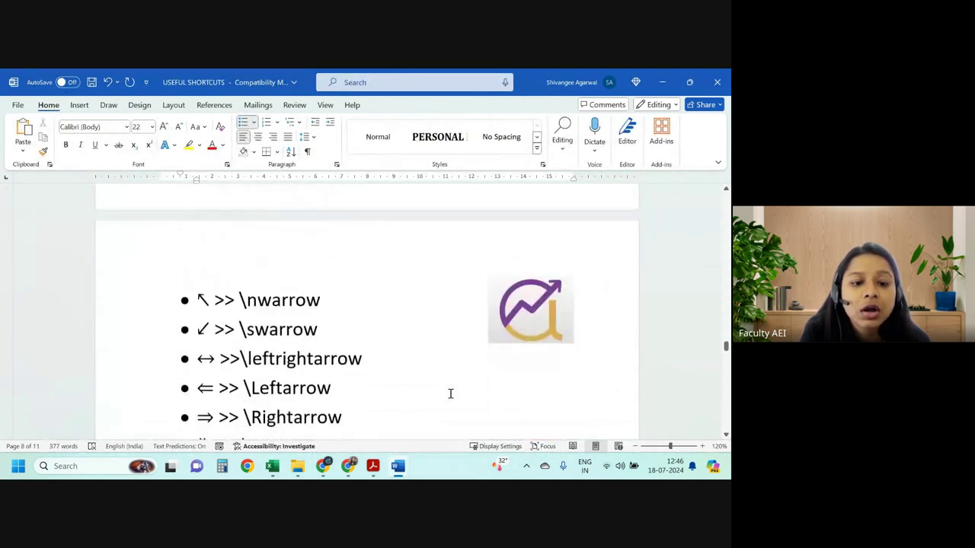
scroll(450, 393, "down", 3)
scroll(450, 393, "down", 5)
scroll(450, 393, "down", 5)
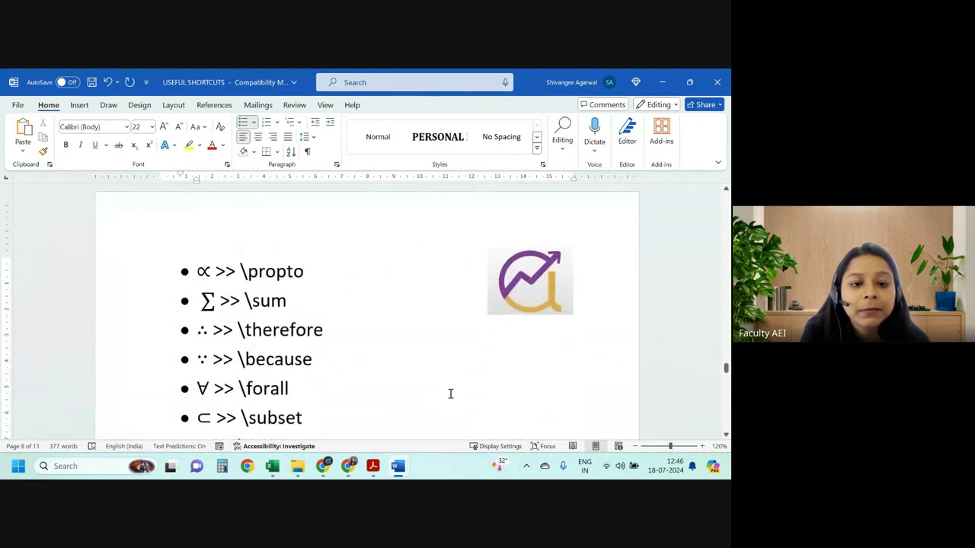
scroll(450, 392, "down", 1)
scroll(450, 393, "down", 1)
scroll(450, 393, "down", 3)
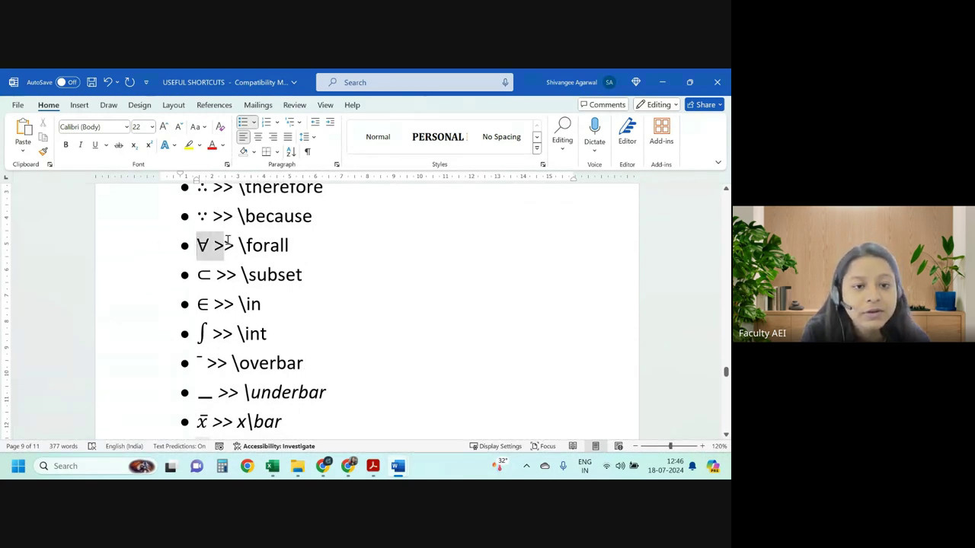
left_click(202, 245)
left_click(673, 84)
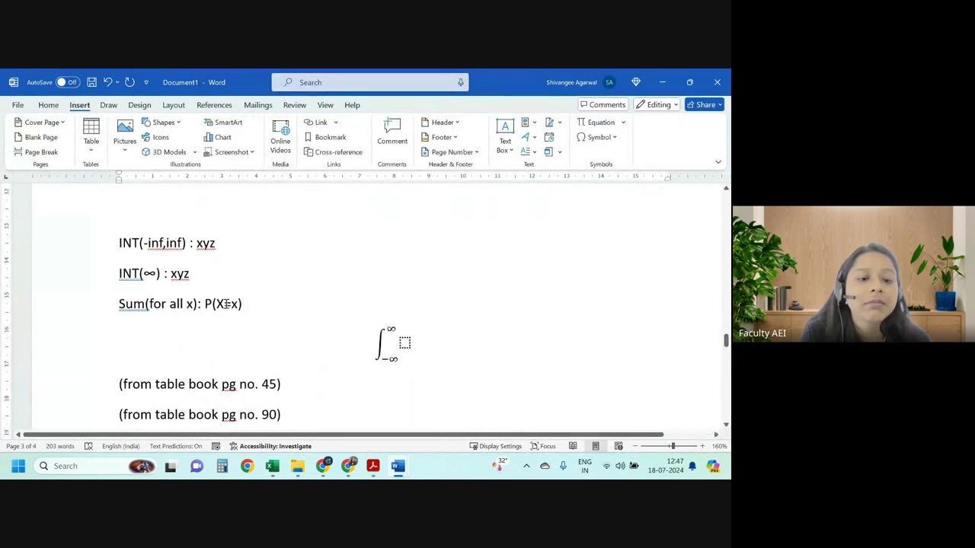
left_click(103, 263)
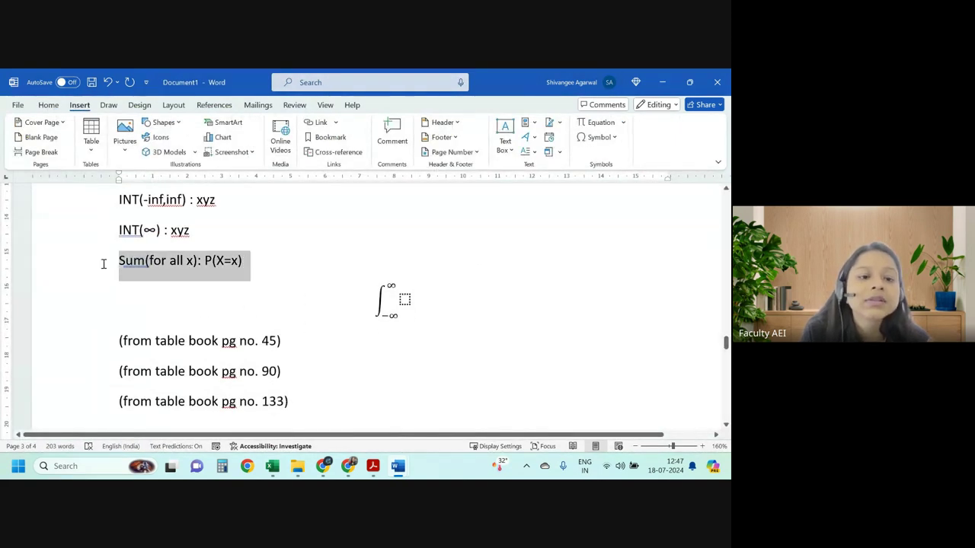
left_click(186, 303)
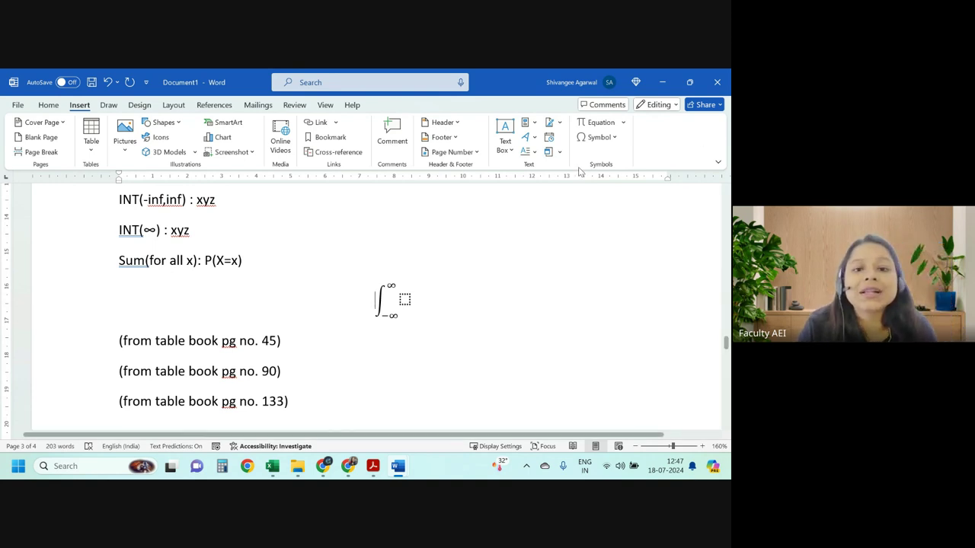
left_click(325, 106)
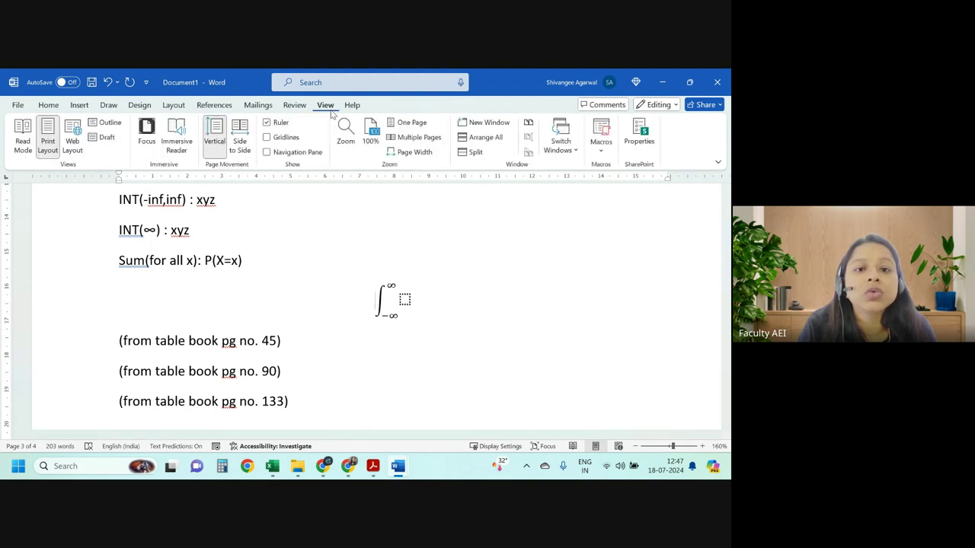
left_click(279, 125)
left_click(279, 125)
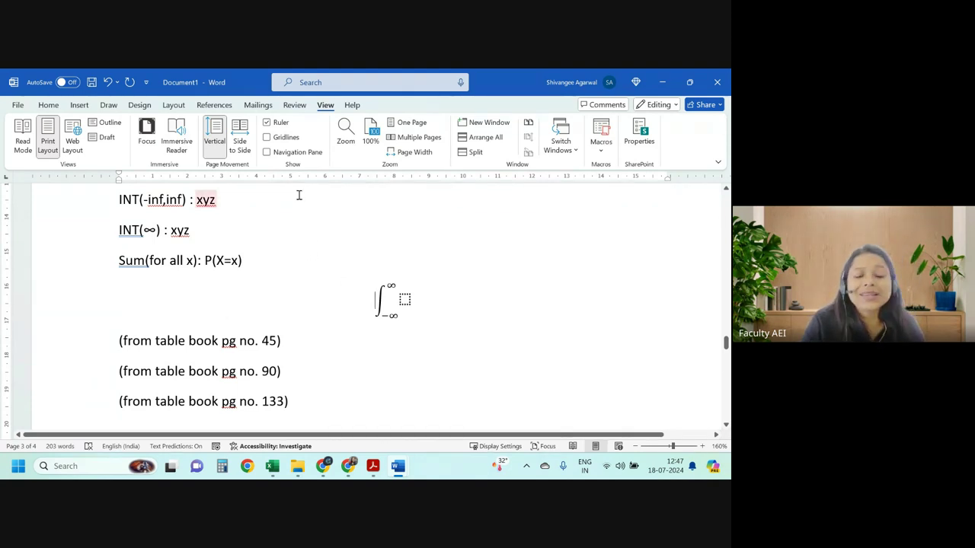
scroll(313, 302, "down", 10)
scroll(300, 296, "down", 5)
scroll(345, 396, "up", 5)
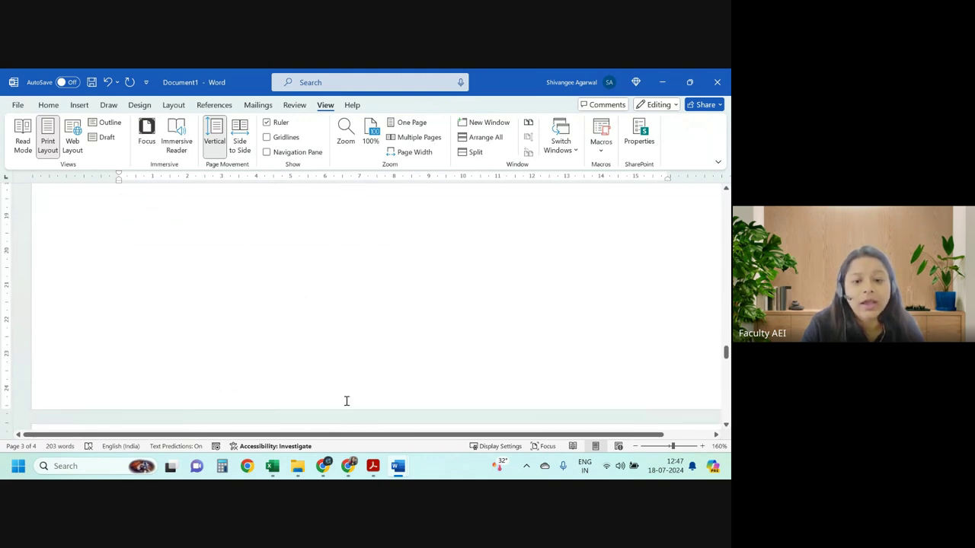
scroll(346, 401, "up", 3)
Bring the IFoA CS1 Specimen PDF forward in Acrobat and scroll its cover page.
left_click(432, 394)
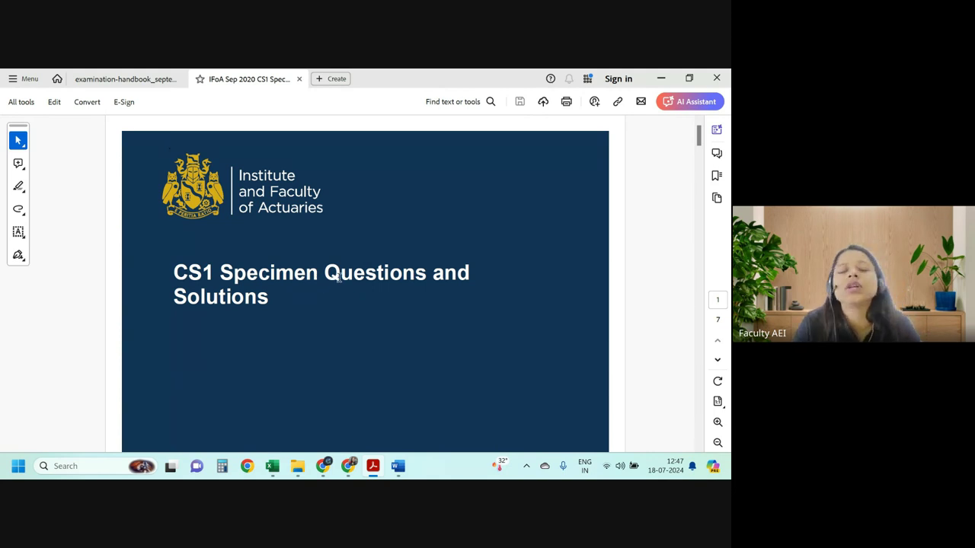
scroll(332, 279, "down", 1)
scroll(327, 285, "down", 1)
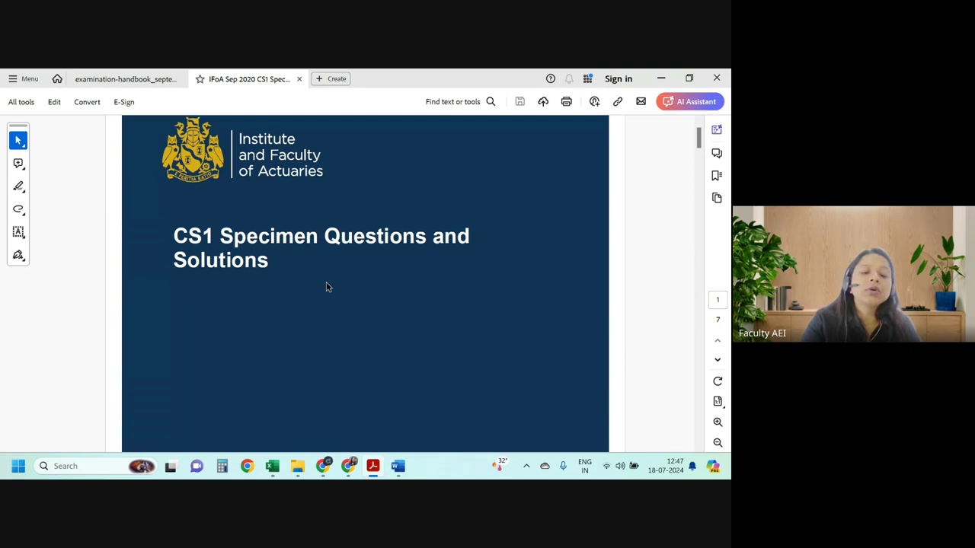
scroll(326, 286, "up", 2)
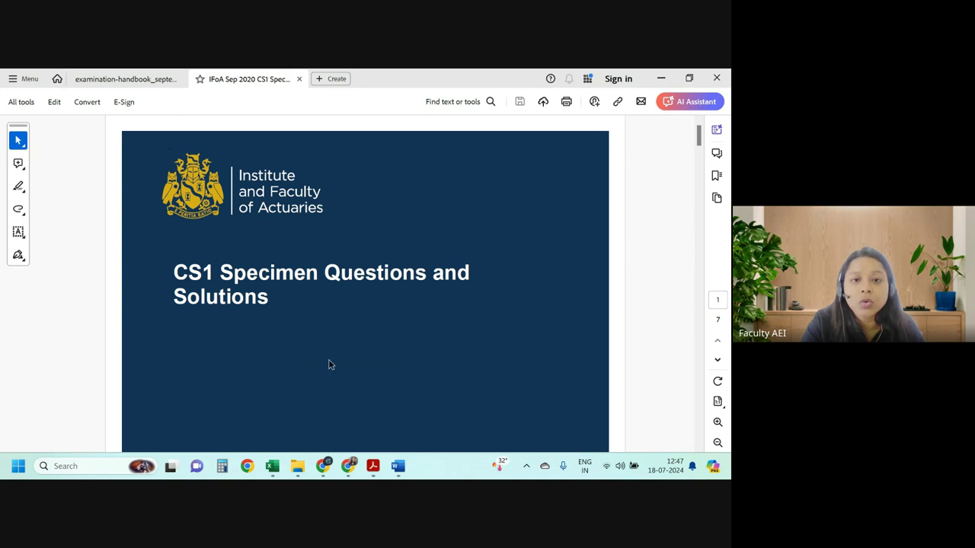
On the cm1specimen Yahoo tab in Chrome, replace the query with 'cs1 specimen' and search.
left_click(348, 466)
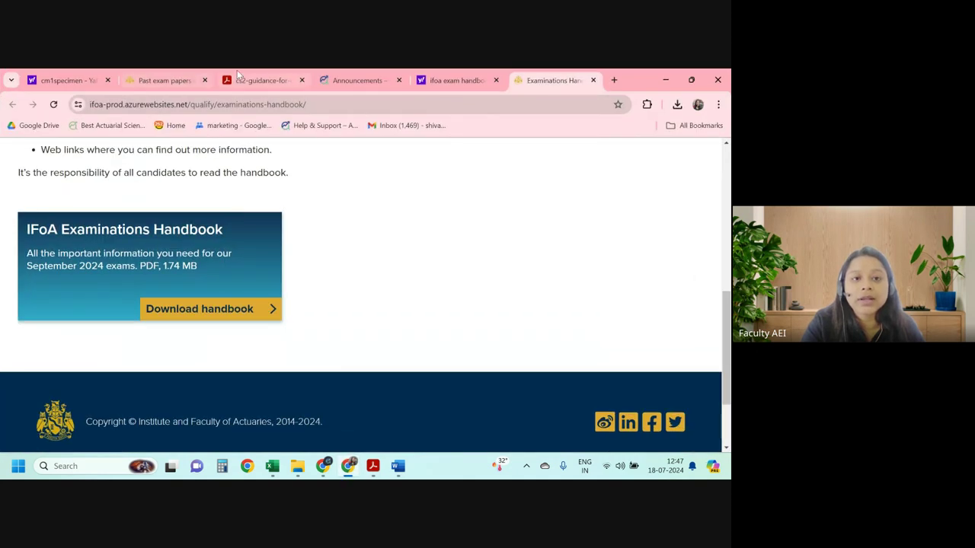
left_click(171, 82)
left_click(67, 83)
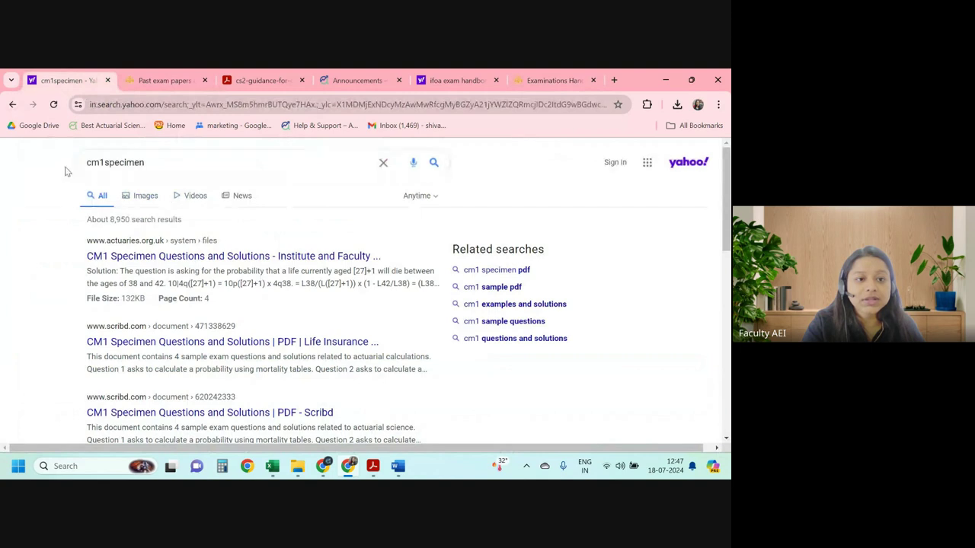
left_click(107, 163)
left_click_drag(145, 163, 3, 173)
type("cs1")
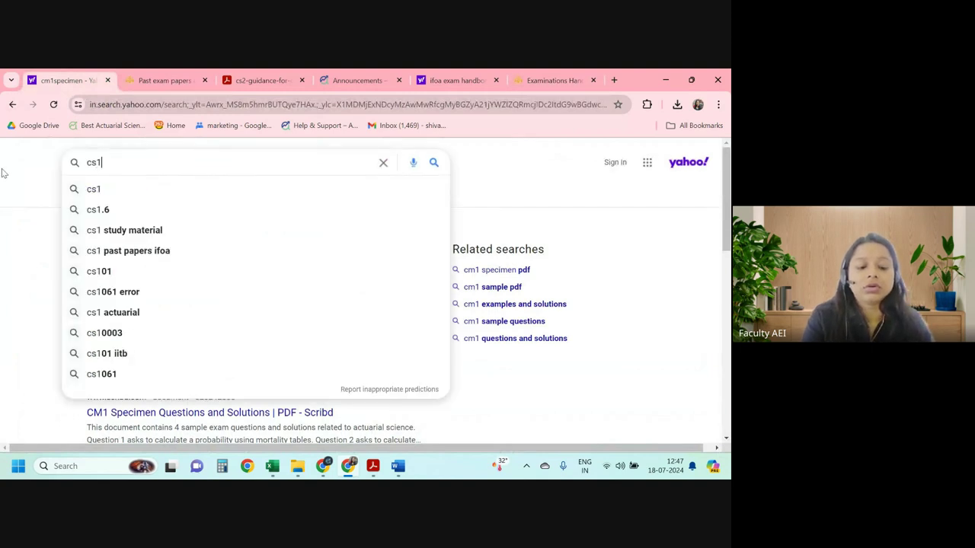
type(" specimen ")
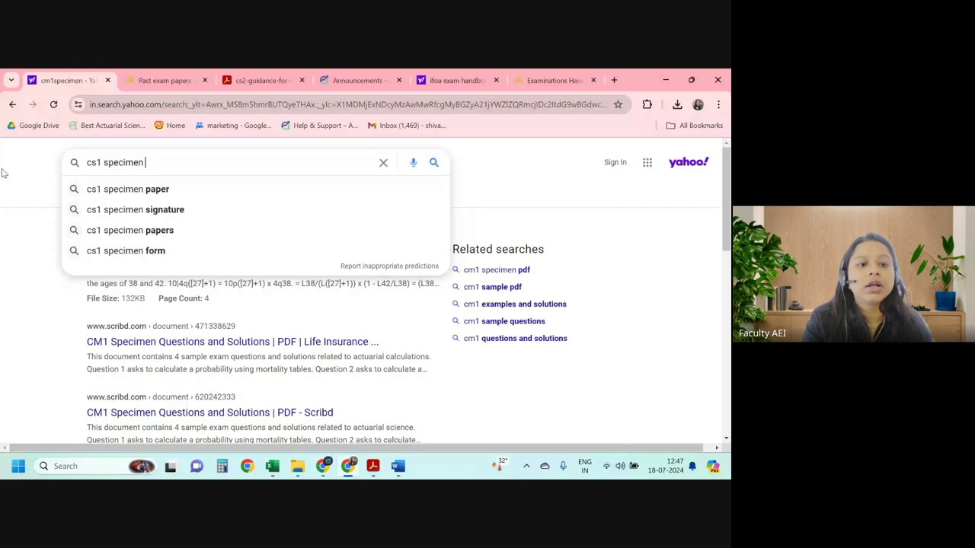
type("202")
key("BackSpace")
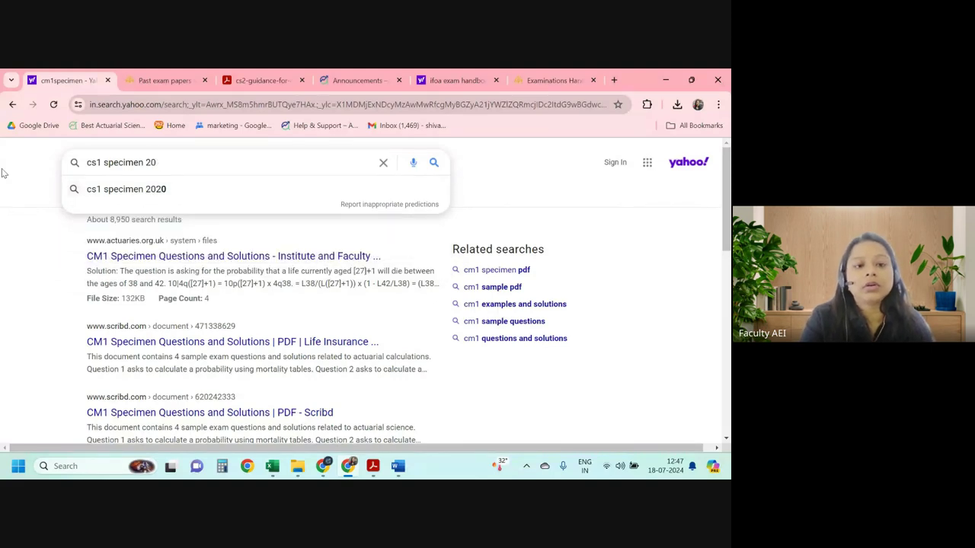
key("BackSpace")
key("BackSpace")
key("BackSpace")
key("Return")
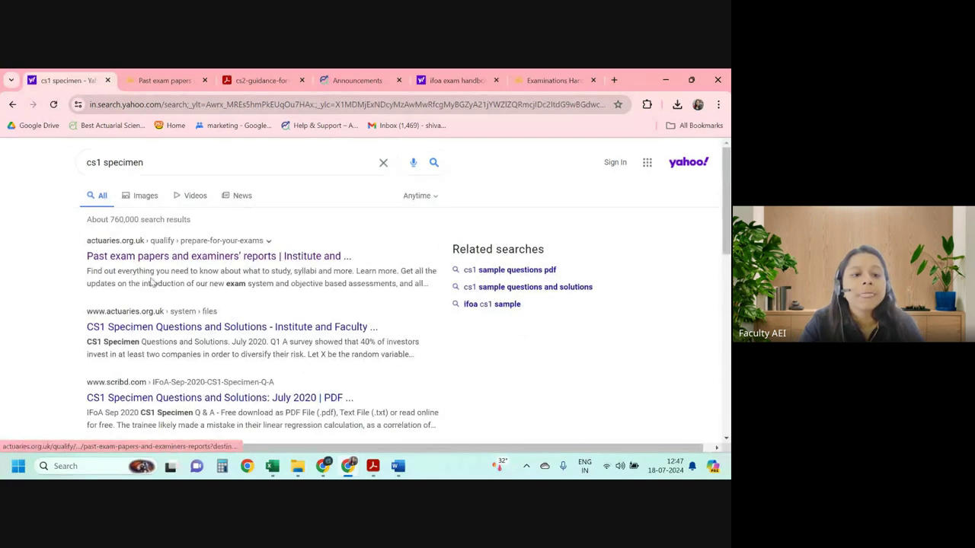
Open the IFoA past exam papers result and its September 2020 CS1 Specimen Questions and Solutions link.
left_click(217, 258)
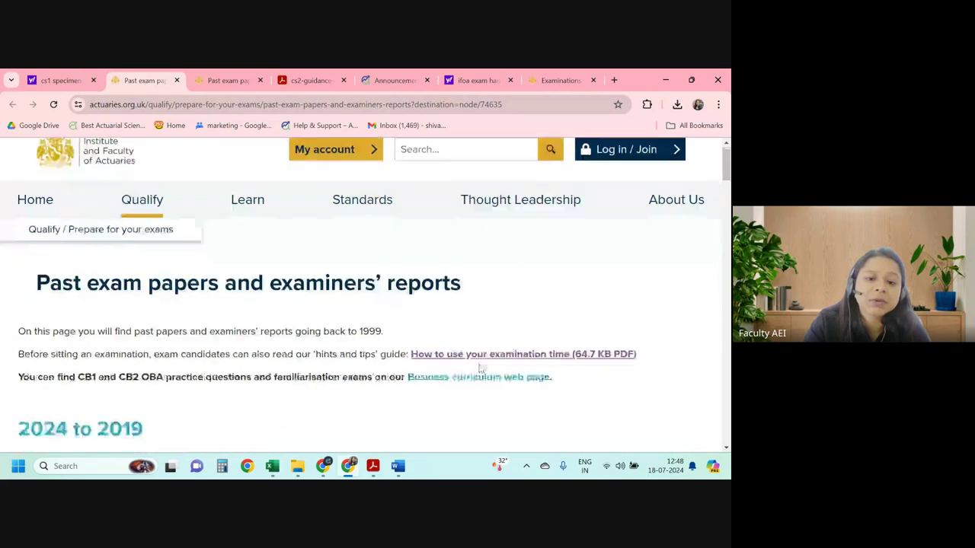
scroll(481, 373, "down", 5)
scroll(462, 342, "down", 3)
scroll(380, 327, "down", 5)
scroll(323, 320, "down", 4)
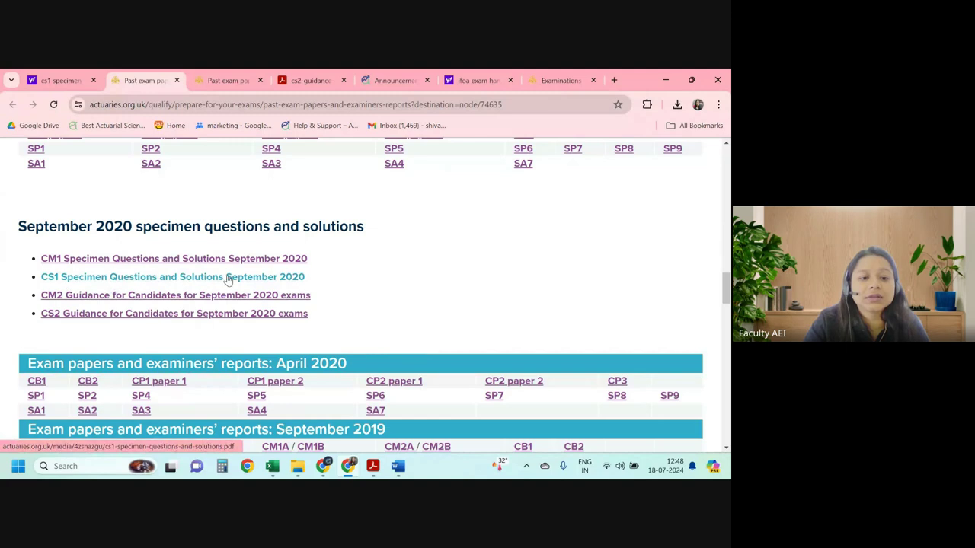
left_click(276, 286)
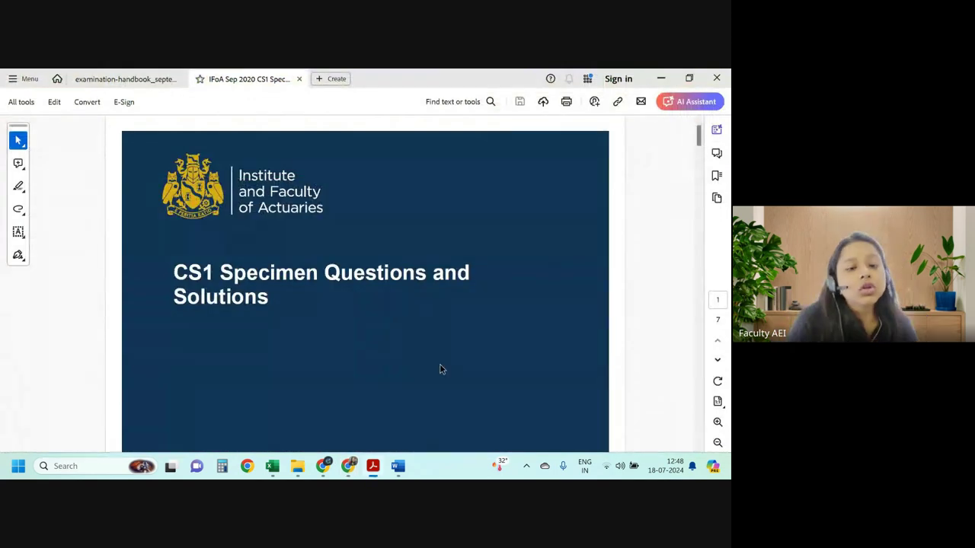
Scroll through the opening pages of the CS1 specimen questions and solutions PDF.
scroll(439, 369, "down", 3)
scroll(422, 331, "down", 3)
scroll(411, 263, "down", 2)
scroll(381, 263, "down", 2)
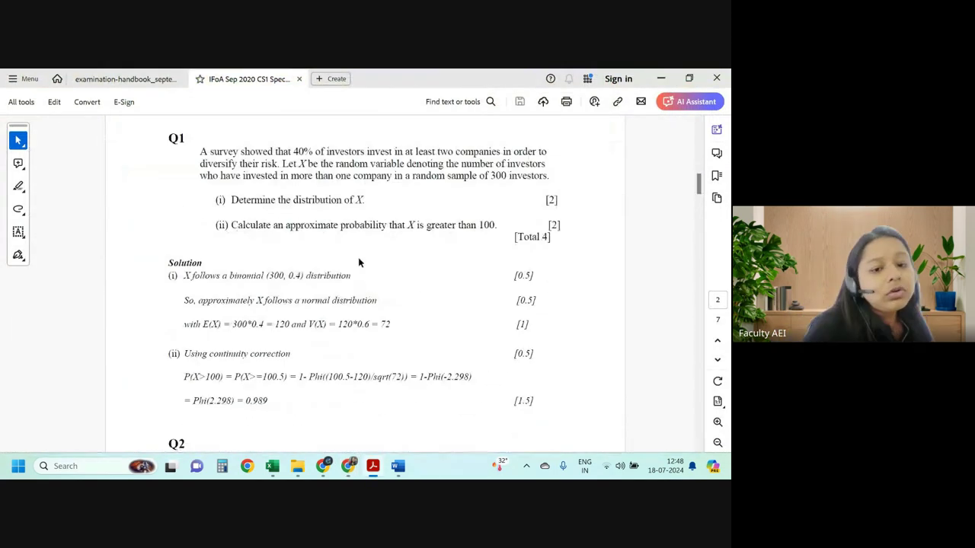
scroll(335, 279, "down", 1)
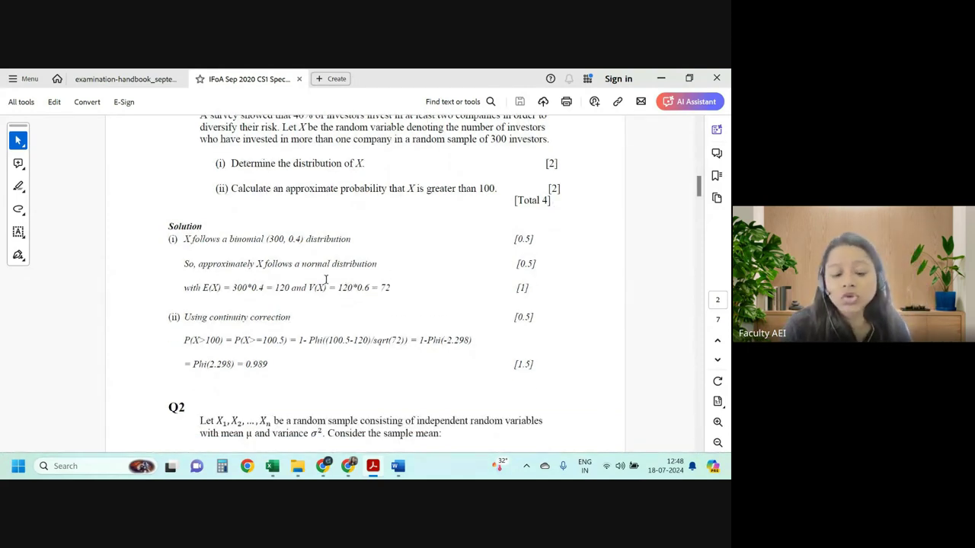
scroll(250, 322, "up", 1)
scroll(251, 322, "down", 2)
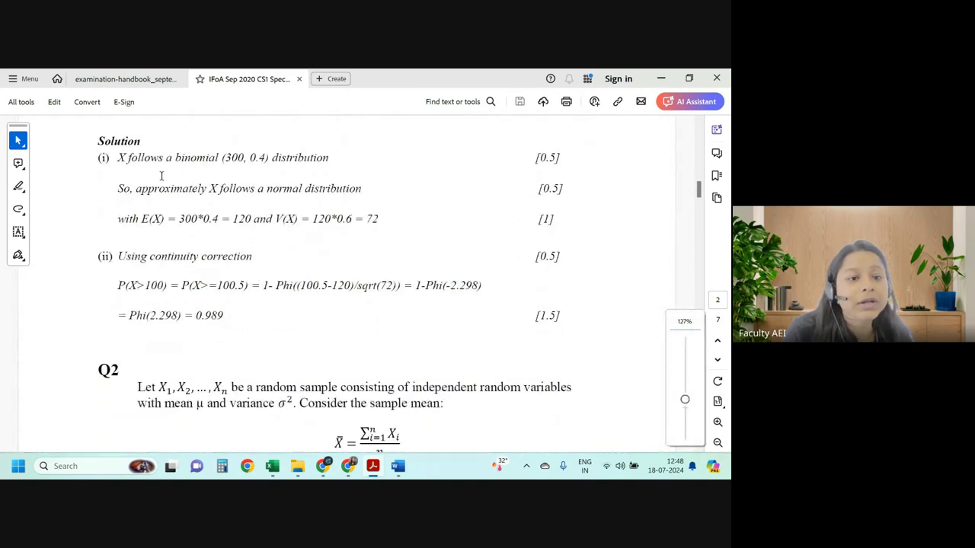
scroll(228, 172, "up", 3)
scroll(223, 233, "up", 2)
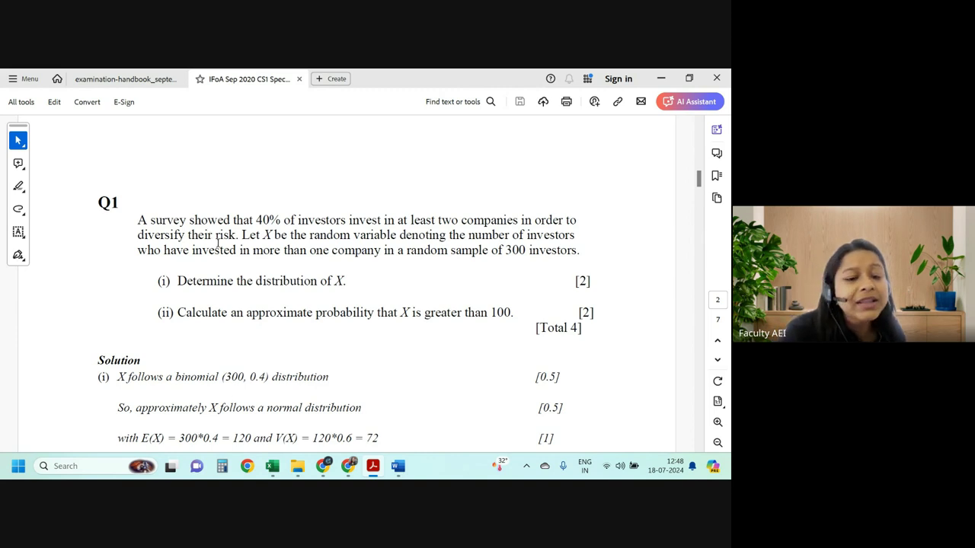
scroll(217, 242, "down", 3)
scroll(297, 304, "down", 1)
scroll(302, 294, "down", 1)
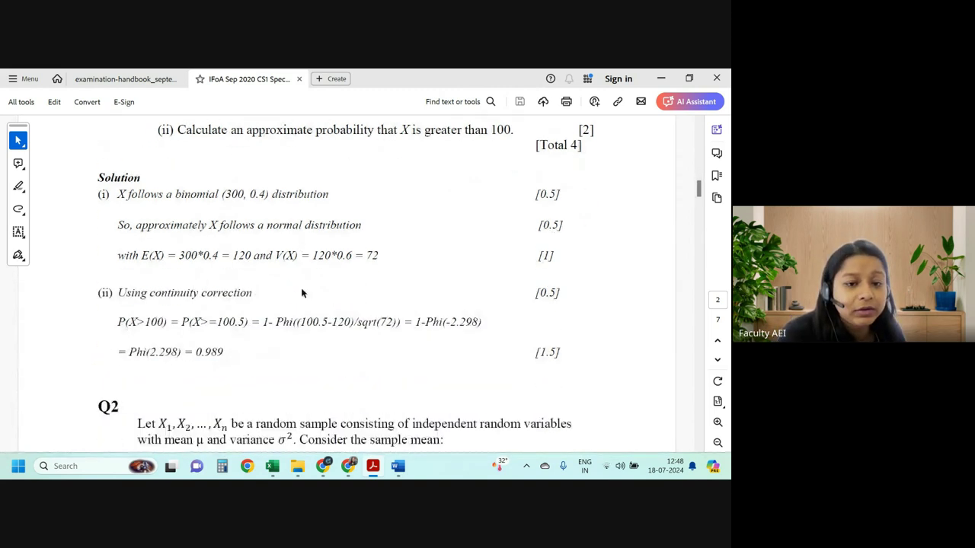
scroll(302, 293, "down", 2)
scroll(289, 297, "down", 5)
scroll(282, 289, "down", 3)
scroll(281, 297, "down", 6)
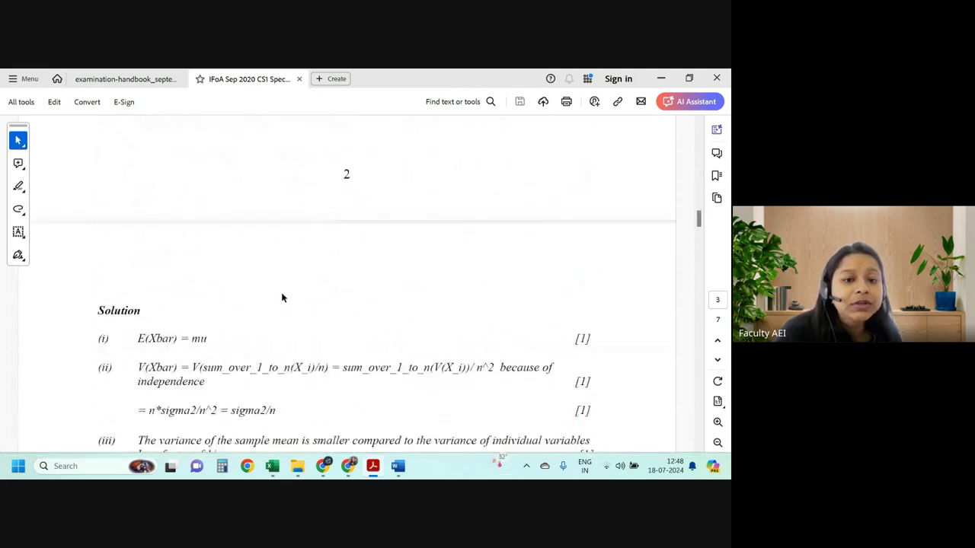
scroll(282, 297, "down", 4)
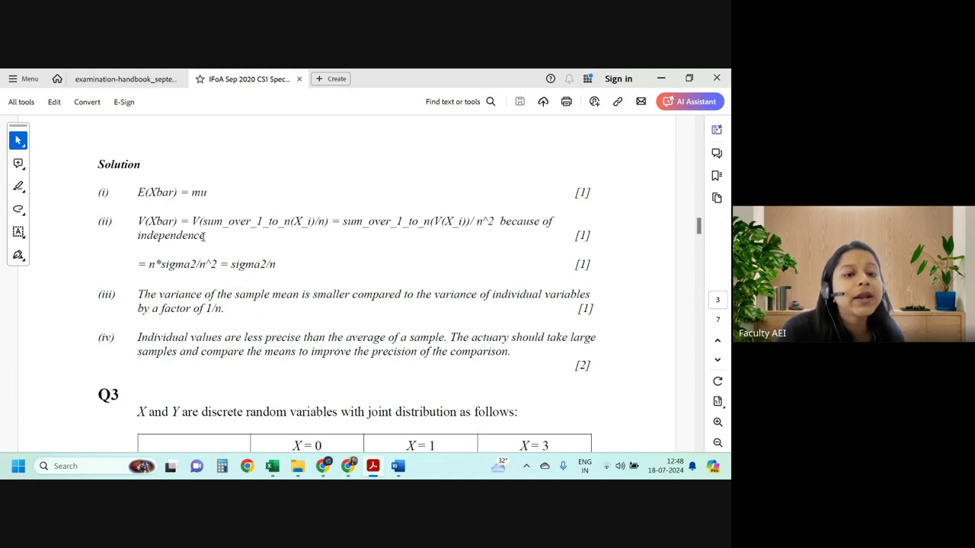
Read on through the specimen PDF to page 7, then leave Acrobat via the taskbar.
left_click_drag(191, 221, 553, 222)
scroll(370, 288, "down", 3)
scroll(371, 288, "down", 4)
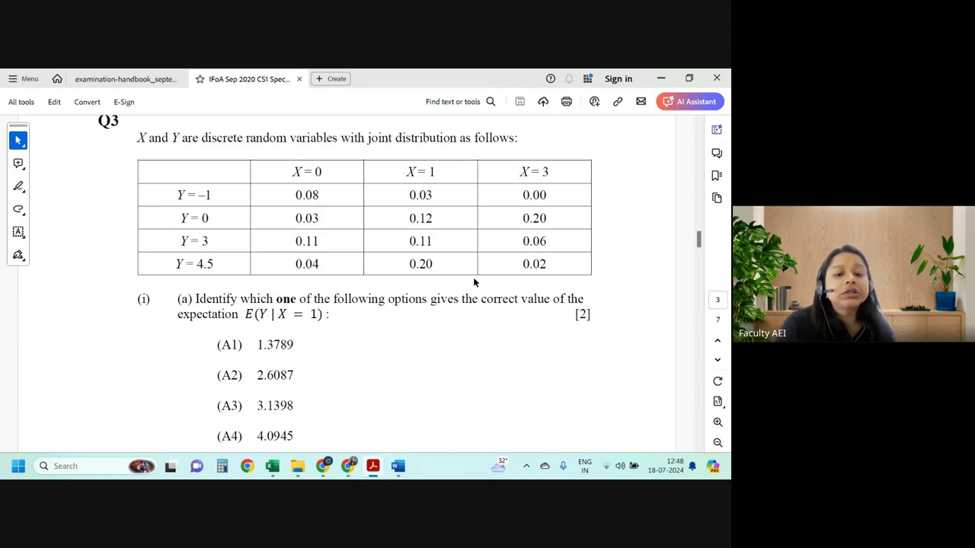
scroll(191, 354, "down", 5)
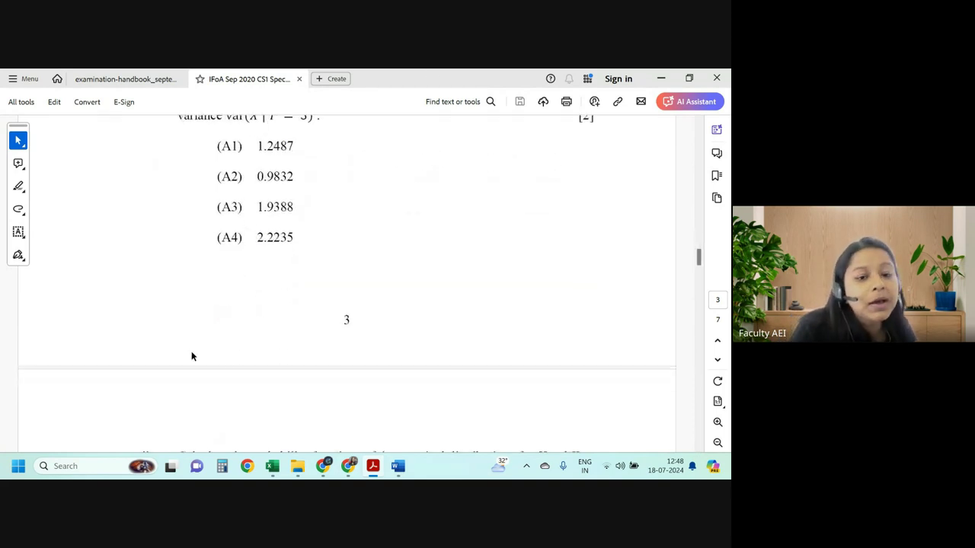
scroll(191, 354, "down", 5)
scroll(191, 354, "down", 3)
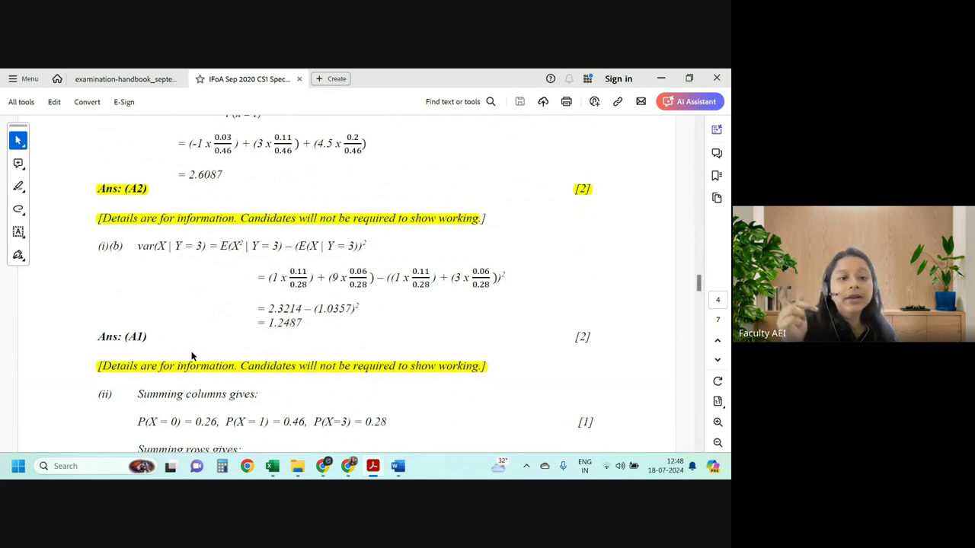
scroll(191, 356, "down", 5)
scroll(191, 356, "down", 5)
scroll(191, 355, "down", 9)
scroll(191, 354, "up", 7)
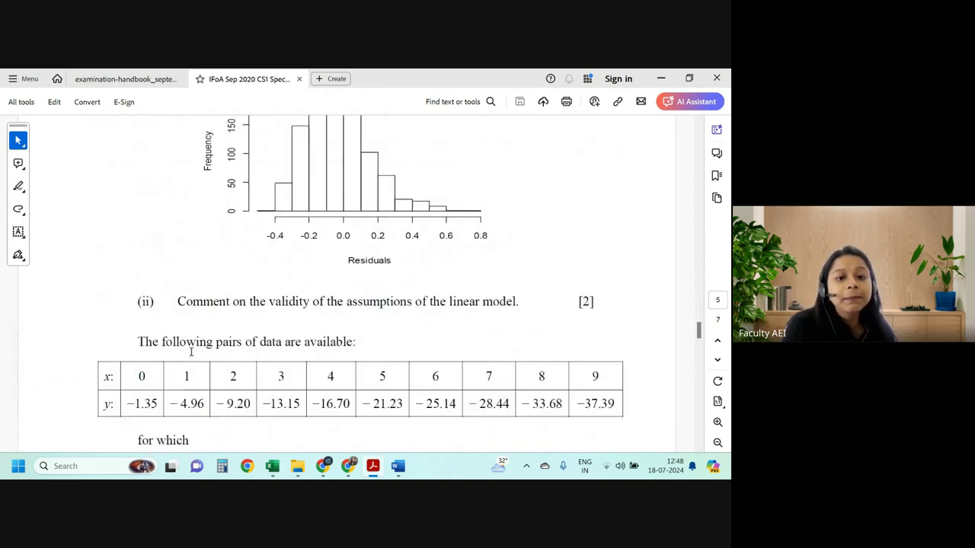
scroll(192, 353, "down", 4)
scroll(362, 344, "down", 6)
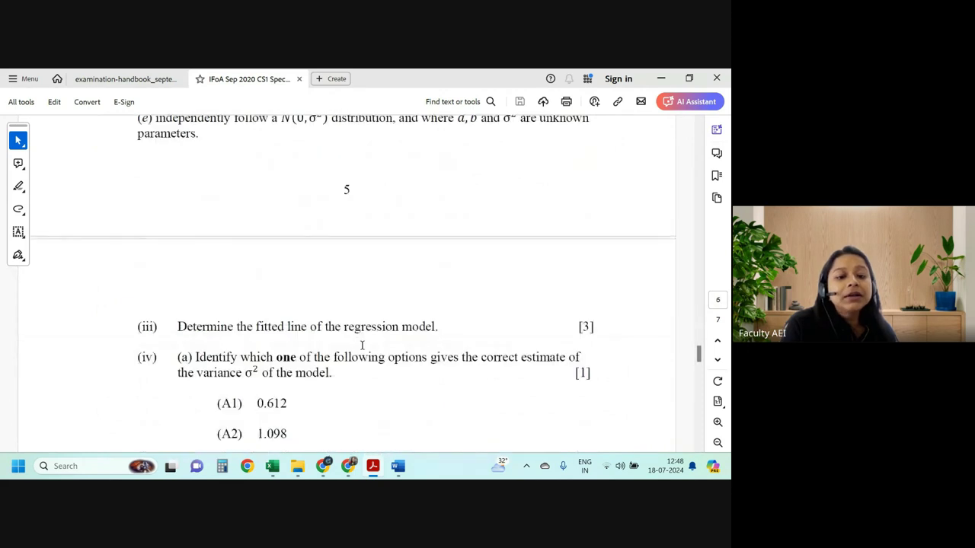
scroll(362, 344, "down", 1)
scroll(362, 344, "down", 10)
scroll(362, 345, "down", 3)
scroll(363, 349, "down", 5)
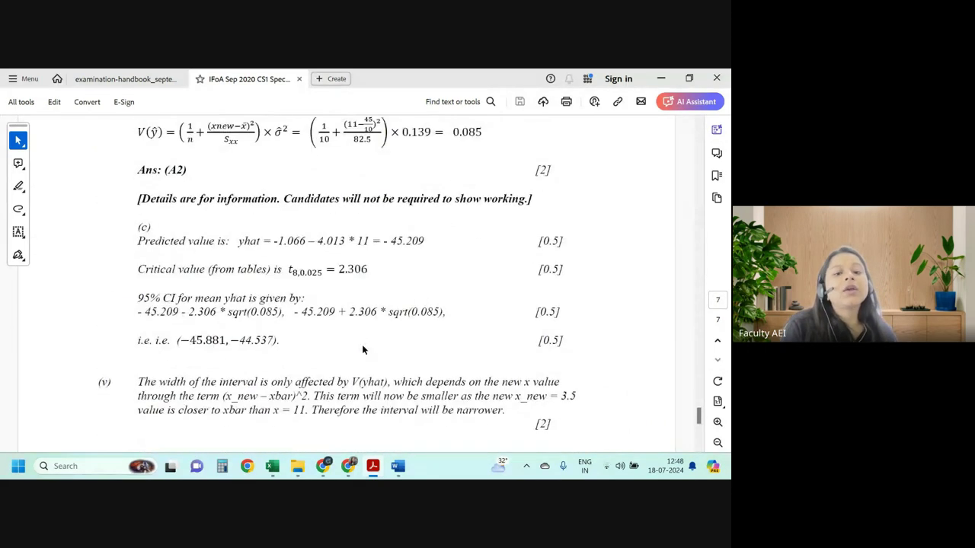
scroll(362, 349, "down", 5)
scroll(363, 349, "up", 15)
scroll(401, 334, "up", 1)
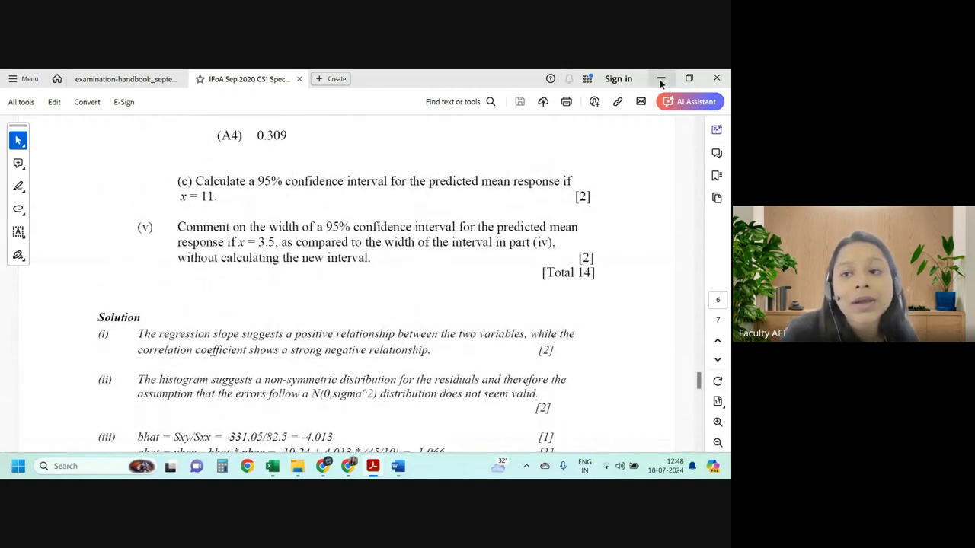
left_click(397, 466)
Add a new Sheet3 in Excel and enter X as the header in A1.
left_click(272, 466)
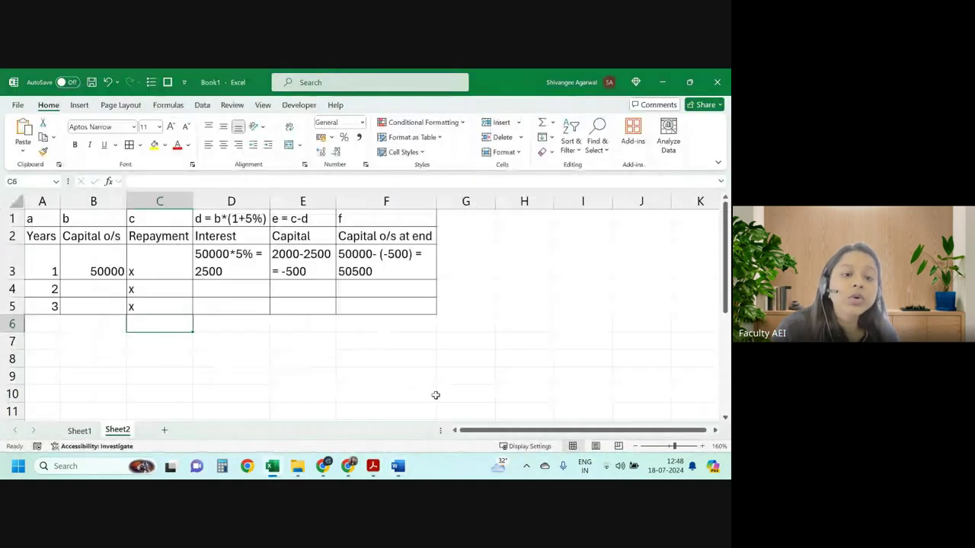
left_click(163, 429)
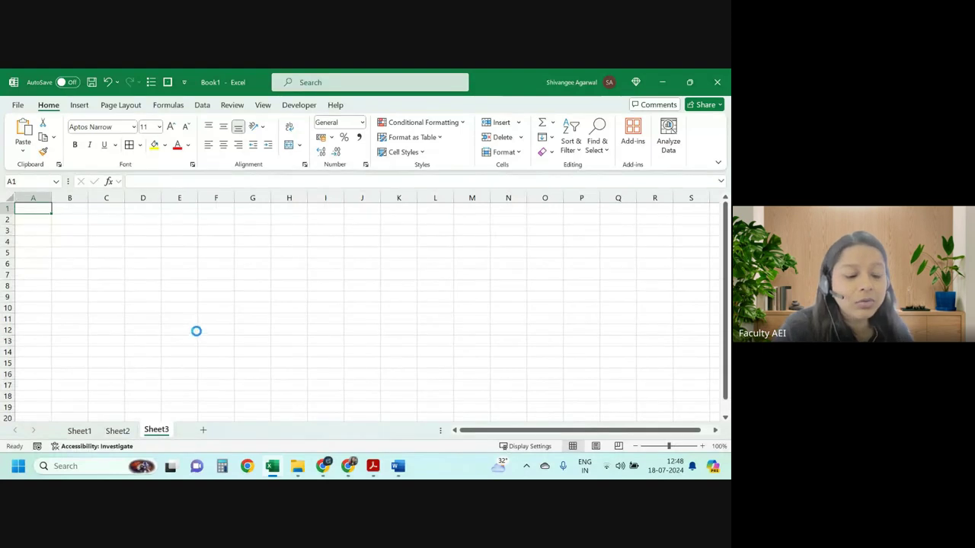
scroll(196, 329, "up", 3, "ctrl")
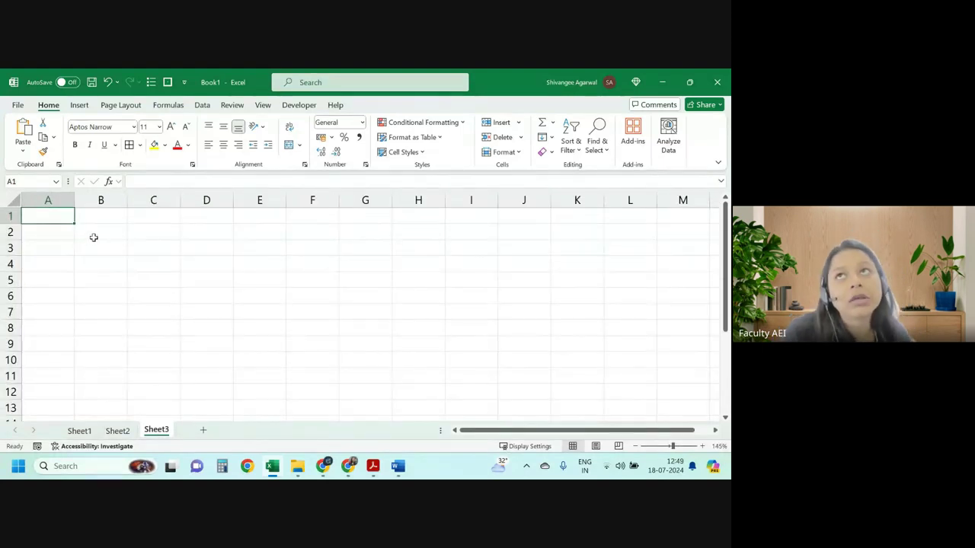
scroll(107, 252, "up", 1, "ctrl")
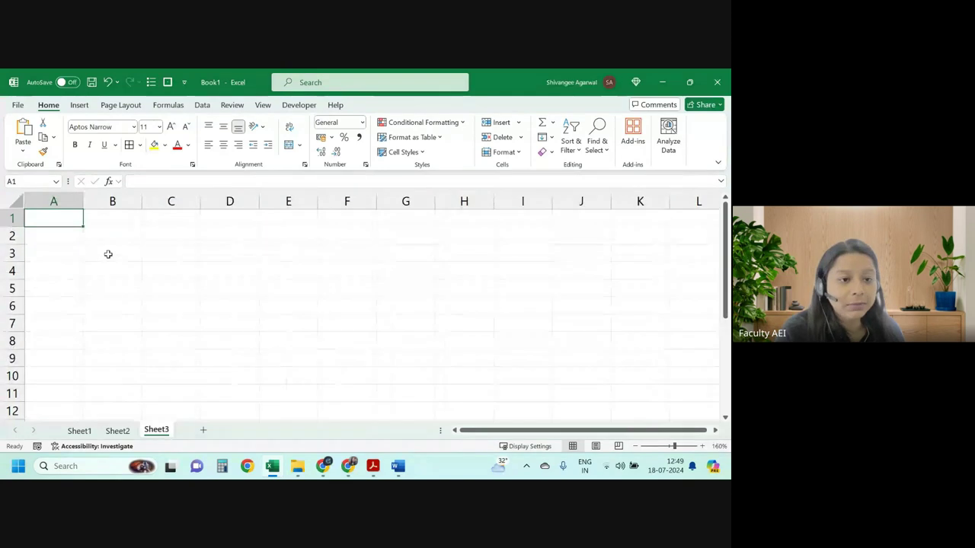
left_click(63, 240)
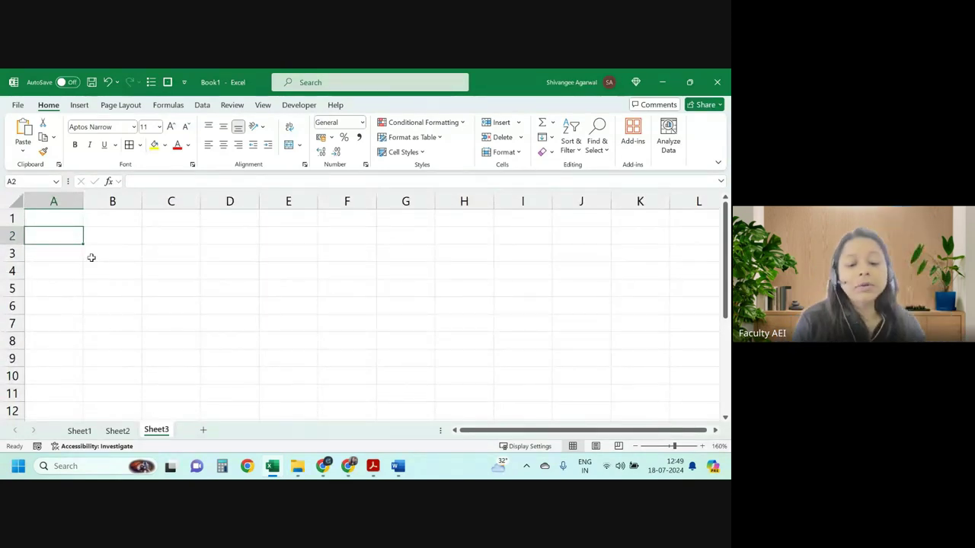
type("h")
key("BackSpace")
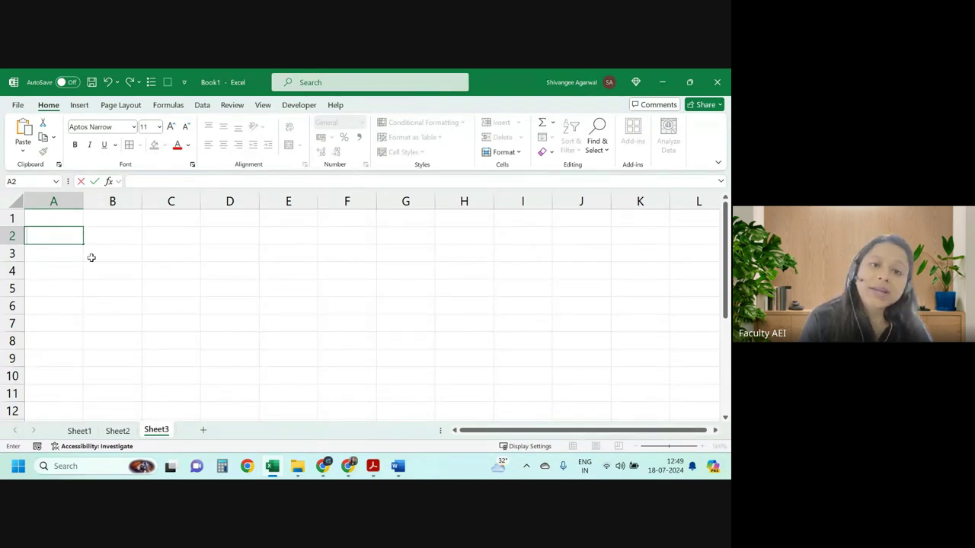
key("Up")
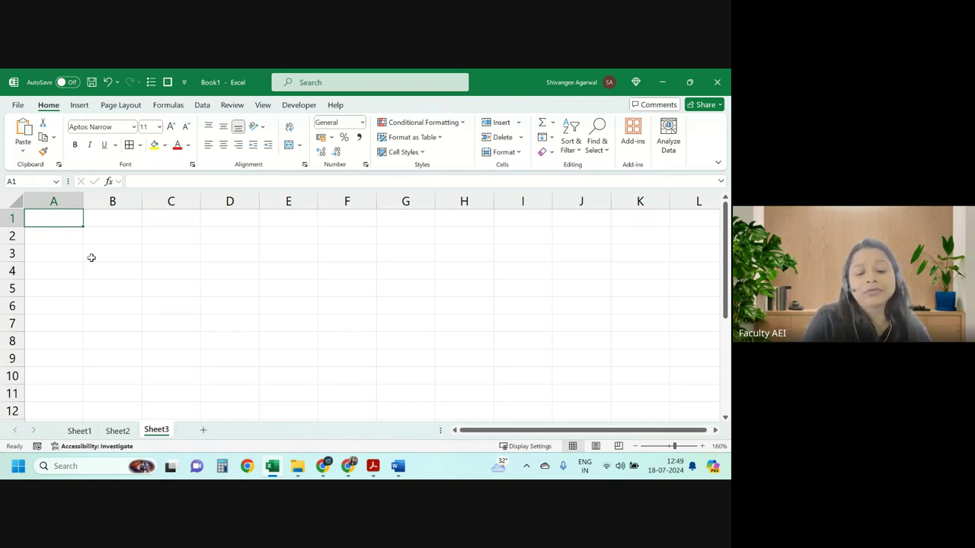
type("X")
key("Return")
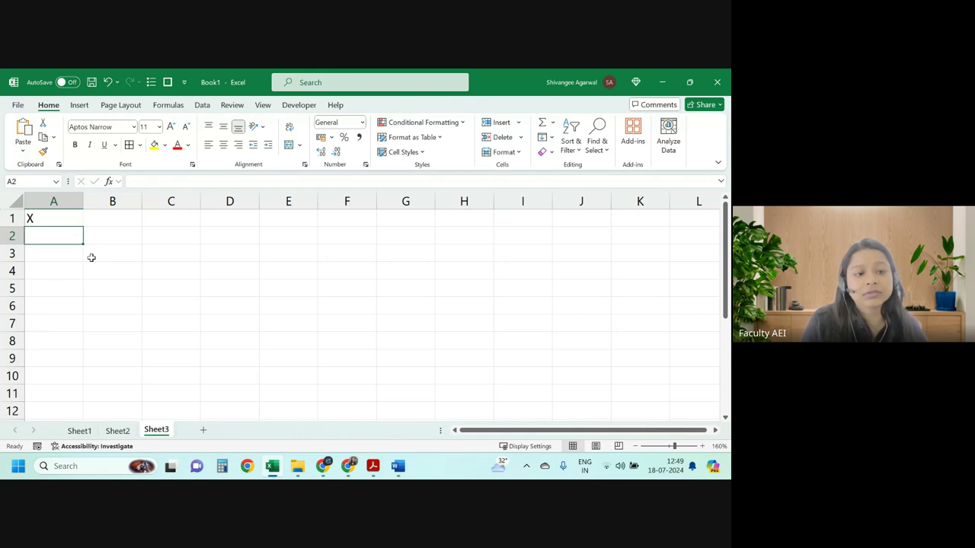
Enter headers Obs fx, Exp P(X=x) and Expected in B1:D1, widening column C to fit.
key("Up")
key("Right")
type("O")
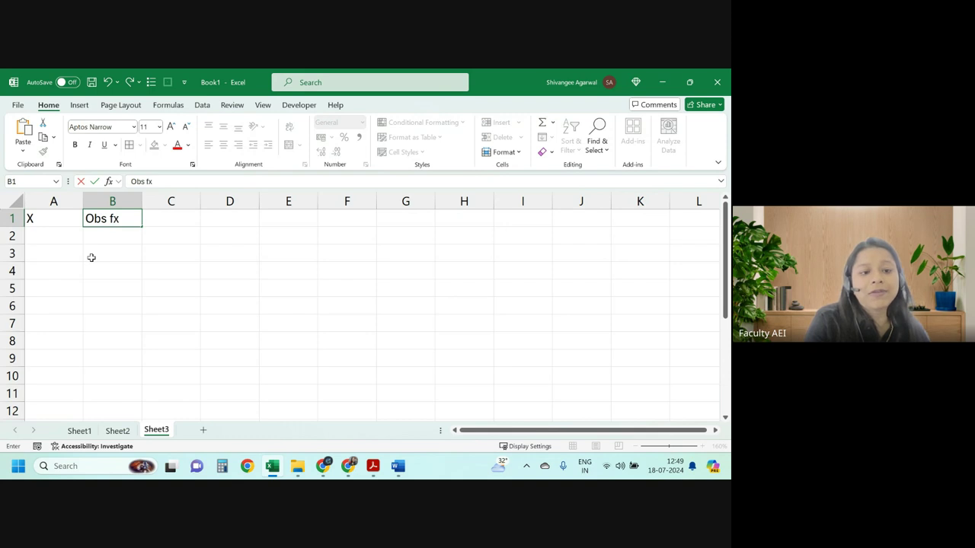
key("Tab")
type("Exp")
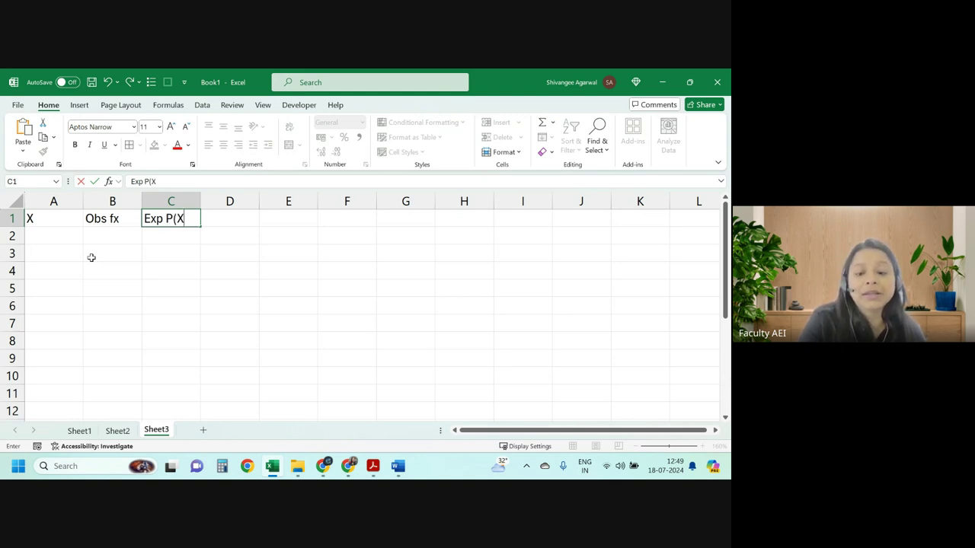
type(")")
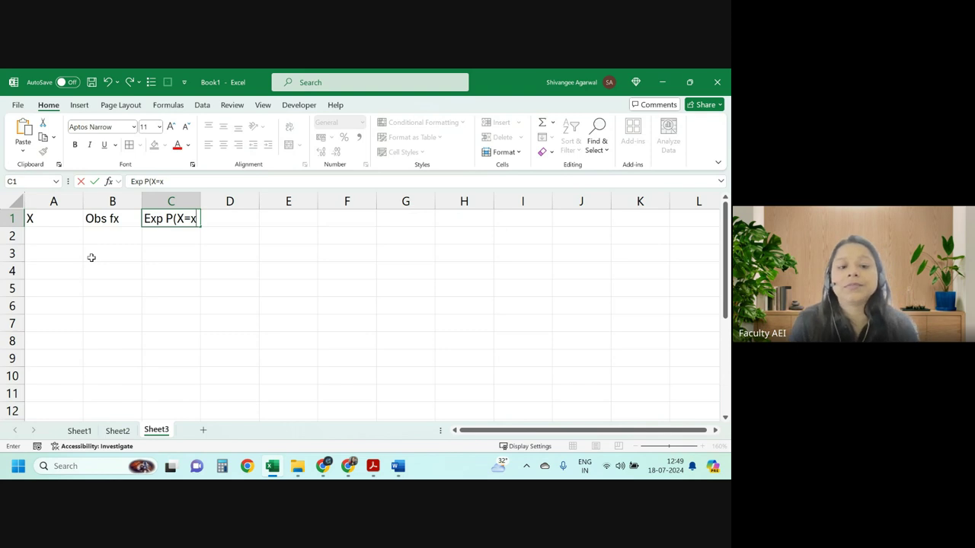
key("Tab")
type("E")
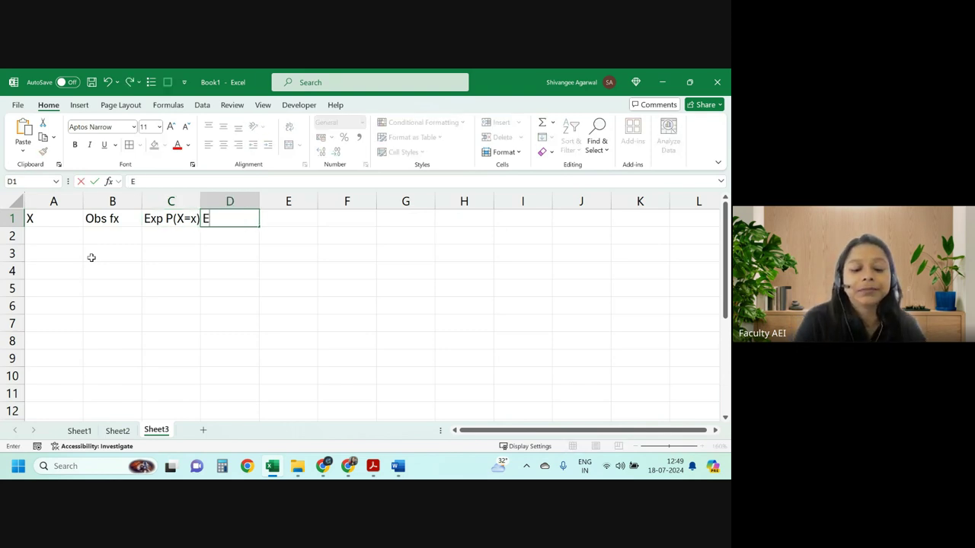
type("xpcted=")
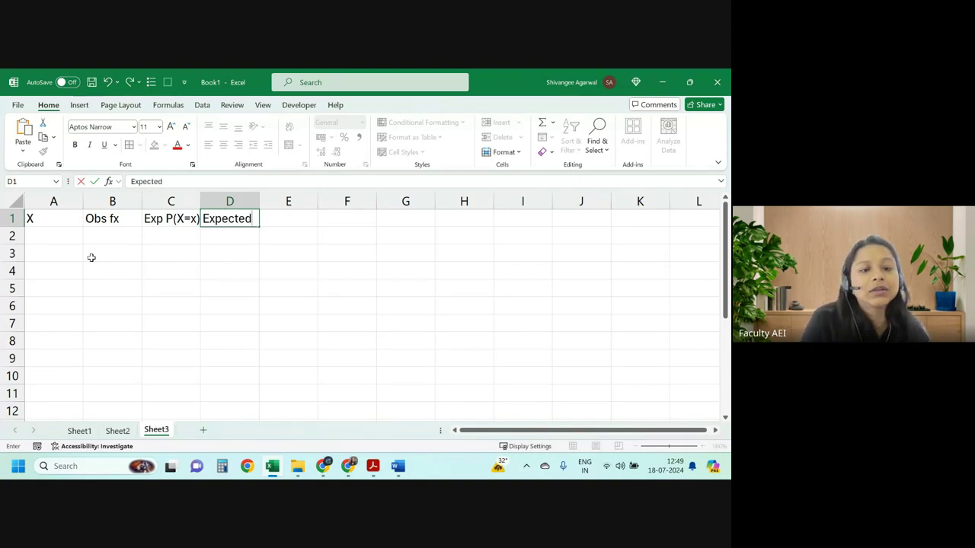
left_click(112, 306)
double_click(201, 201)
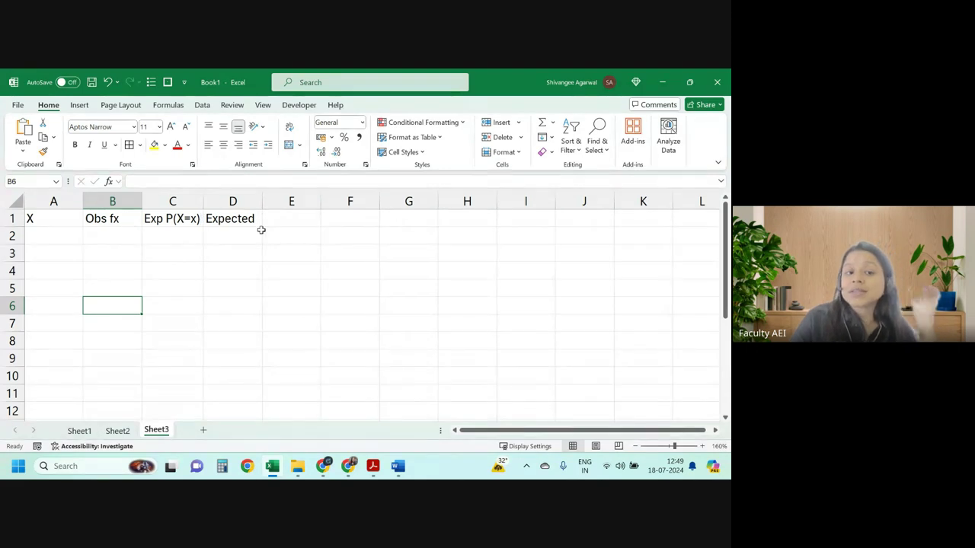
left_click(121, 219)
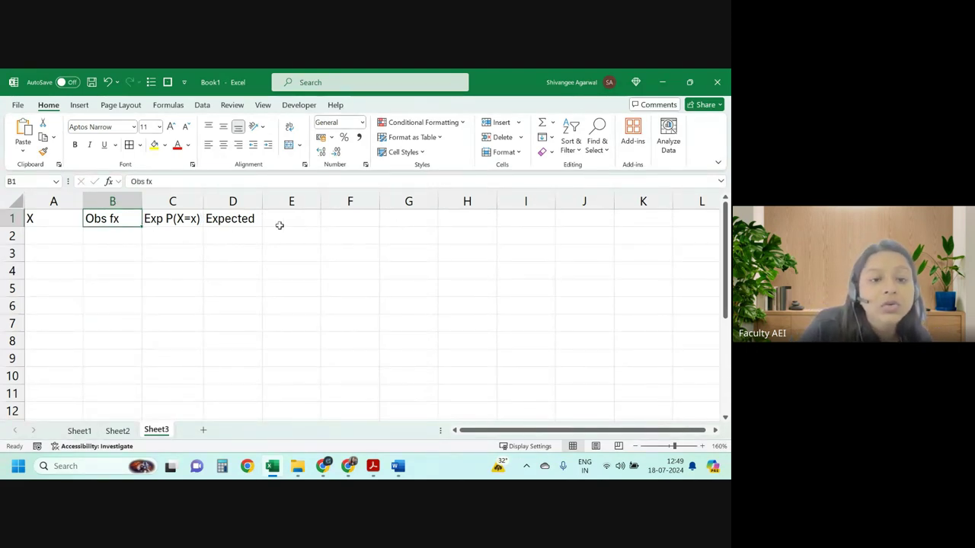
Add Z and Z^2 headers, then delete the Z column so Z^2 shifts into E1.
left_click(279, 224)
type("Z")
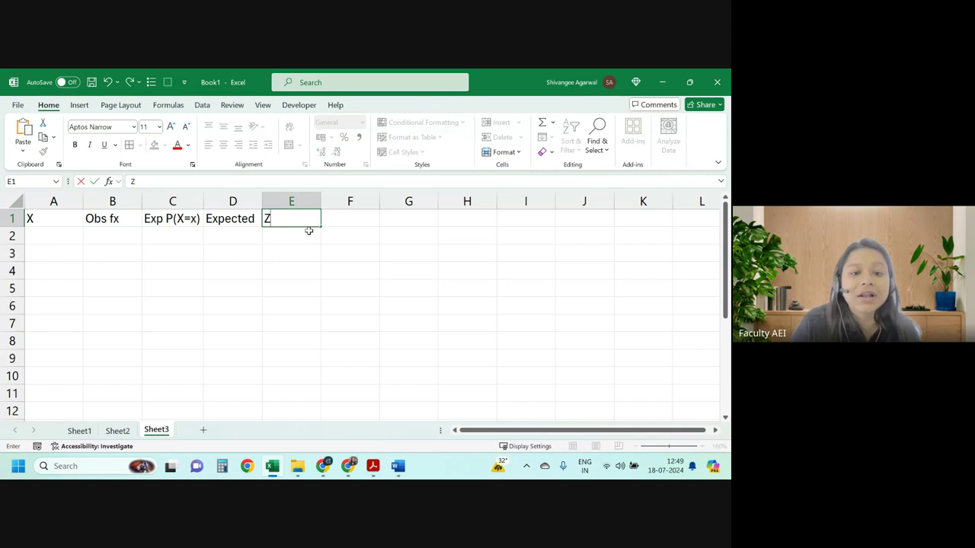
left_click(353, 226)
type("Z^")
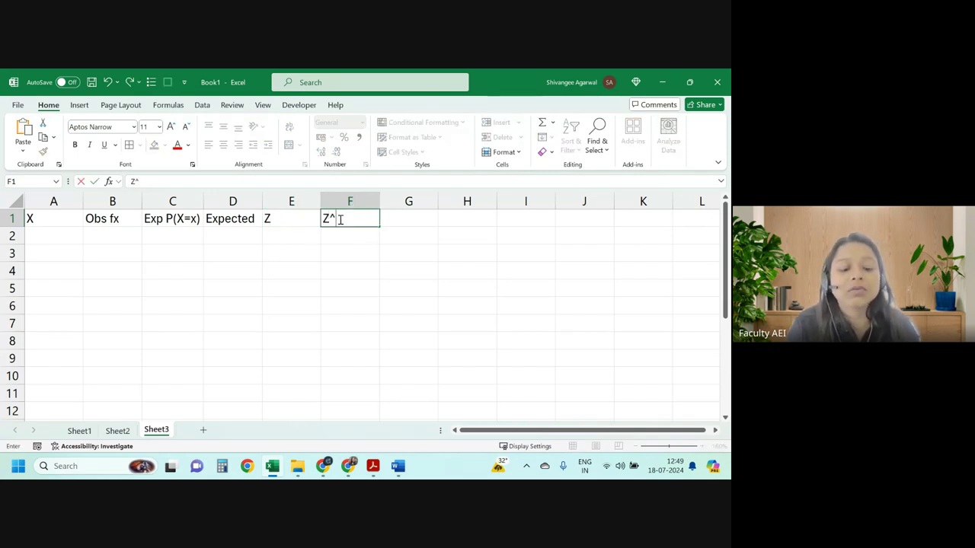
type("2")
key("Return")
left_click(292, 219)
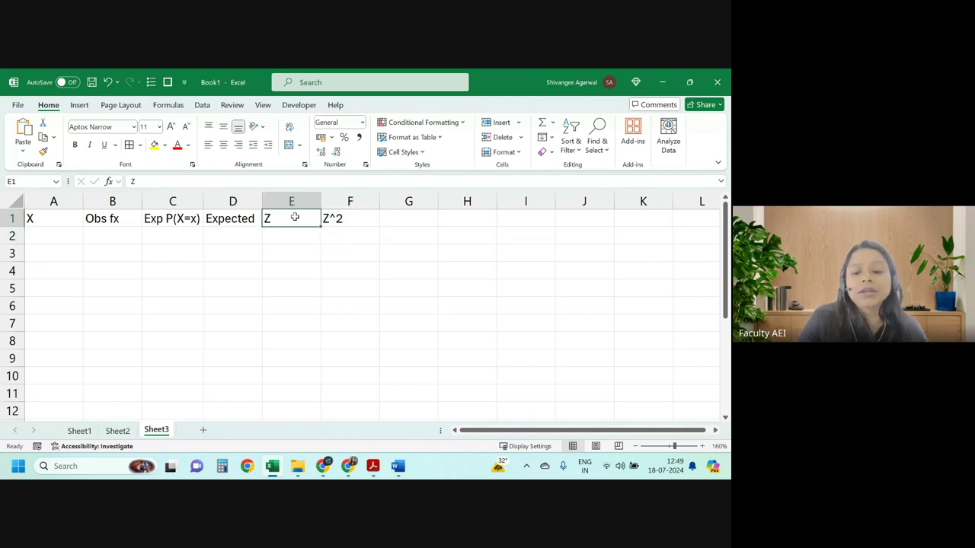
left_click(286, 201)
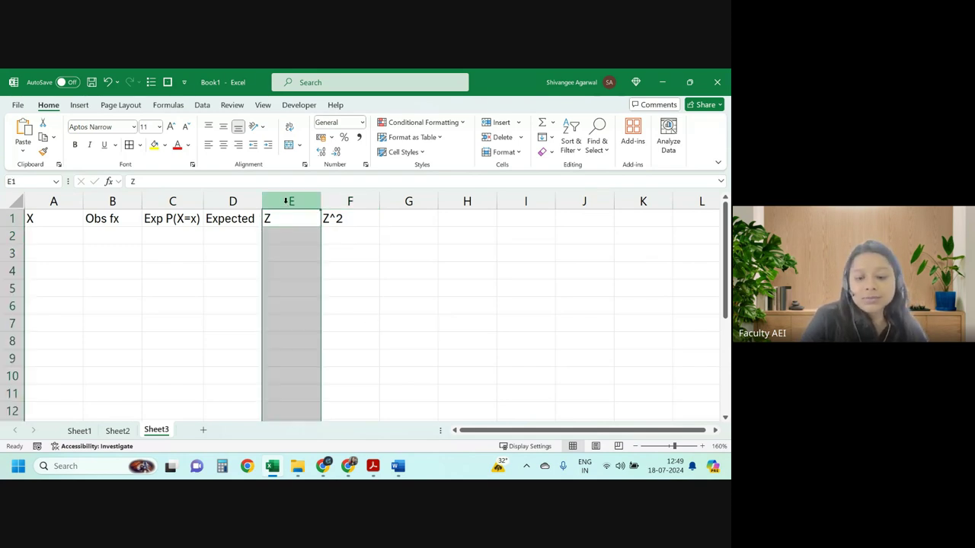
left_click(259, 253)
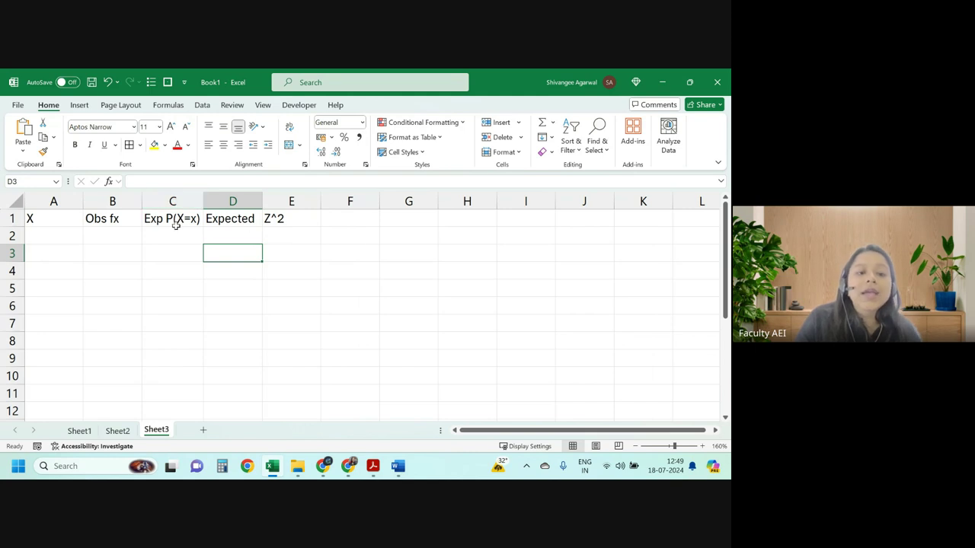
Insert a new row above the headers and label A1:E1 with a, b, c, d, e.
left_click(21, 218)
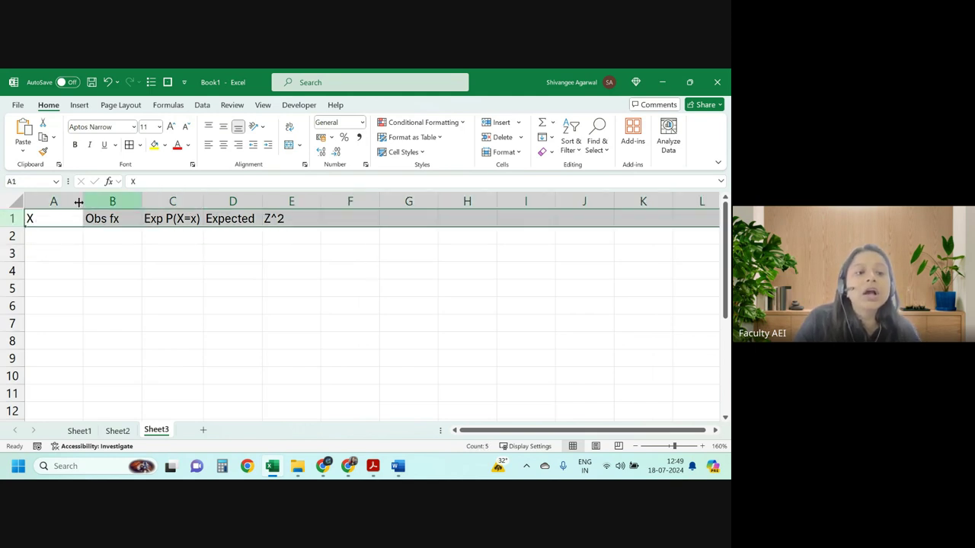
key("ctrl+shift+plus")
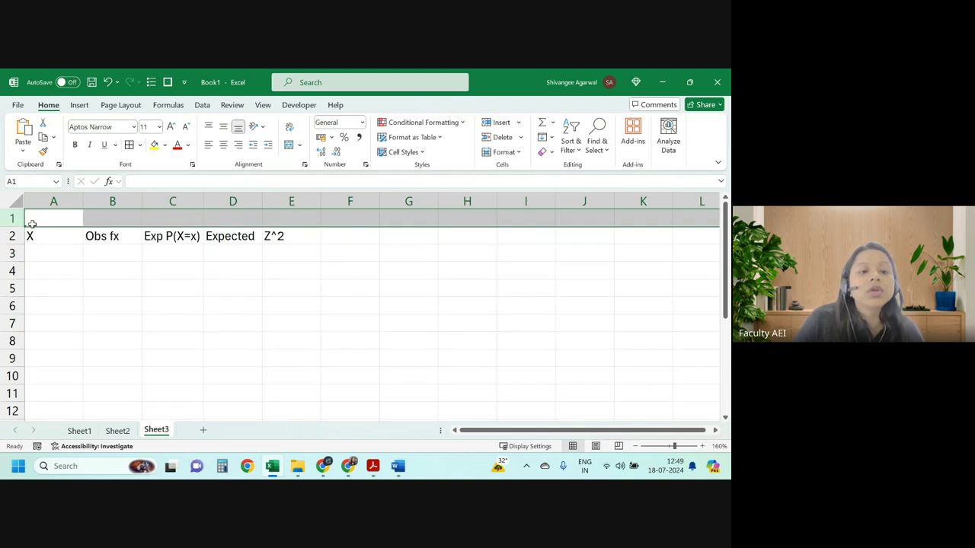
left_click(41, 220)
key("Tab")
type("b")
key("Tab")
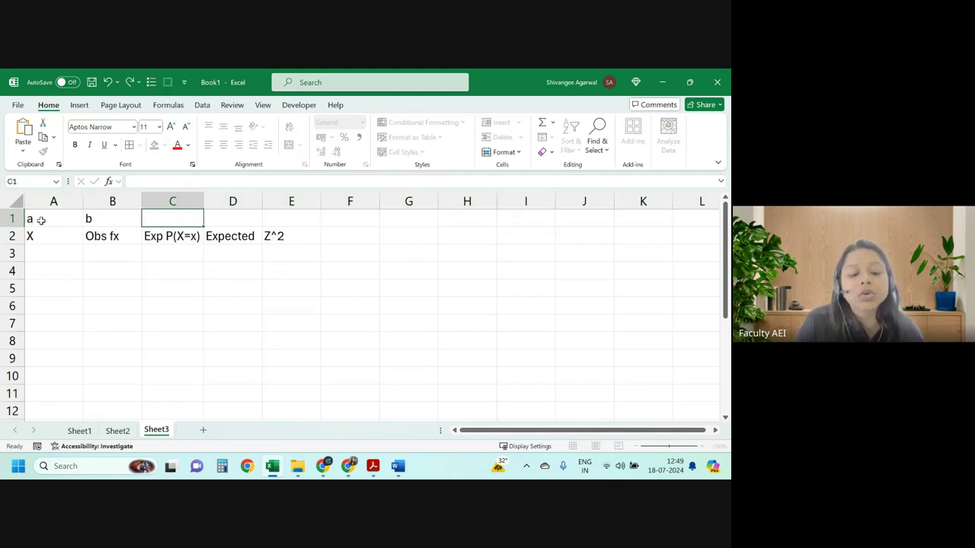
type("c")
key("Tab")
type("d")
key("Tab")
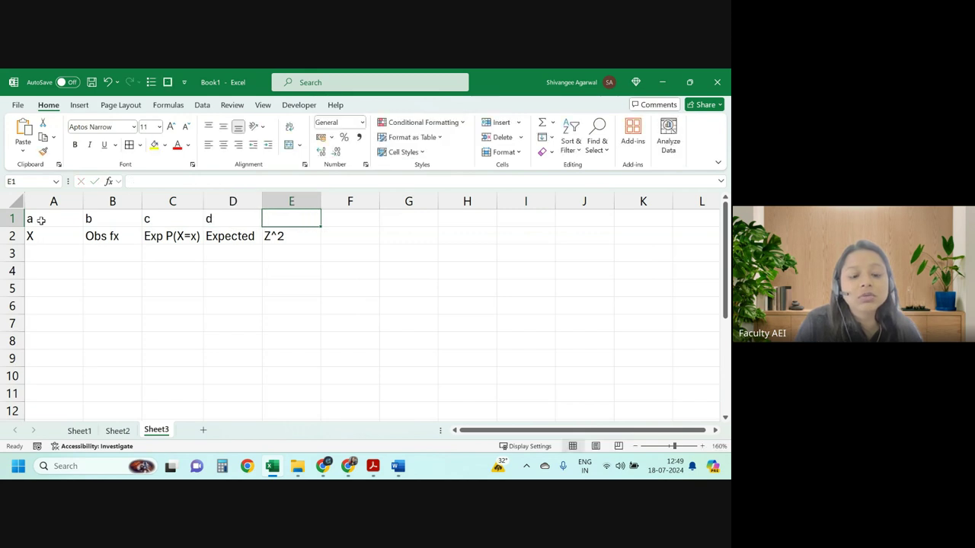
type("e")
key("Tab")
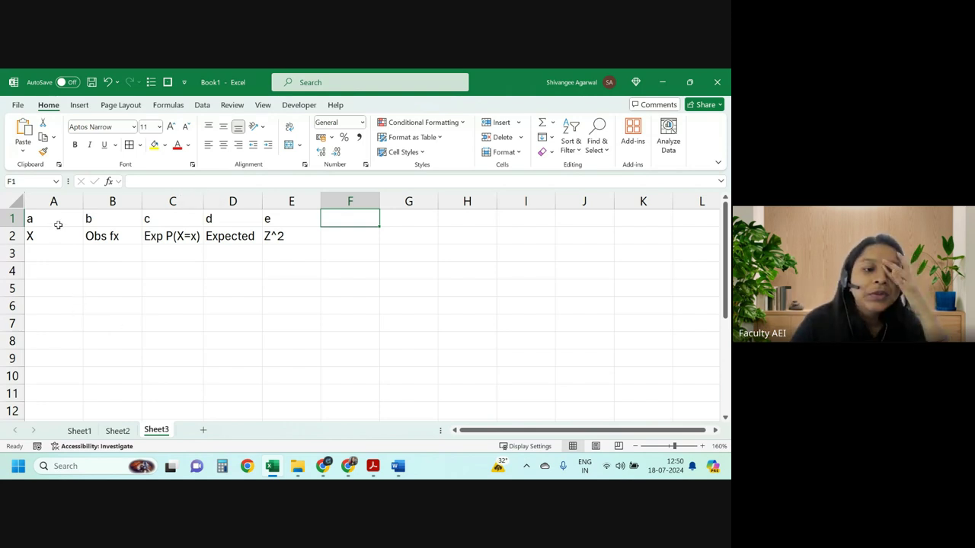
Apply All Borders to the table range A1:E7 with Alt, H, B, A.
left_click_drag(55, 221, 283, 333)
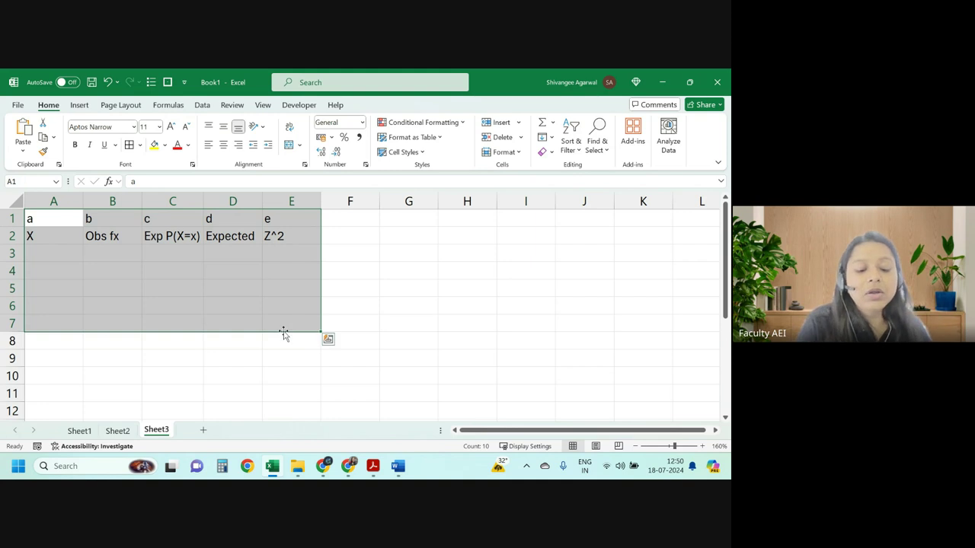
key("alt+h")
key("b")
key("a")
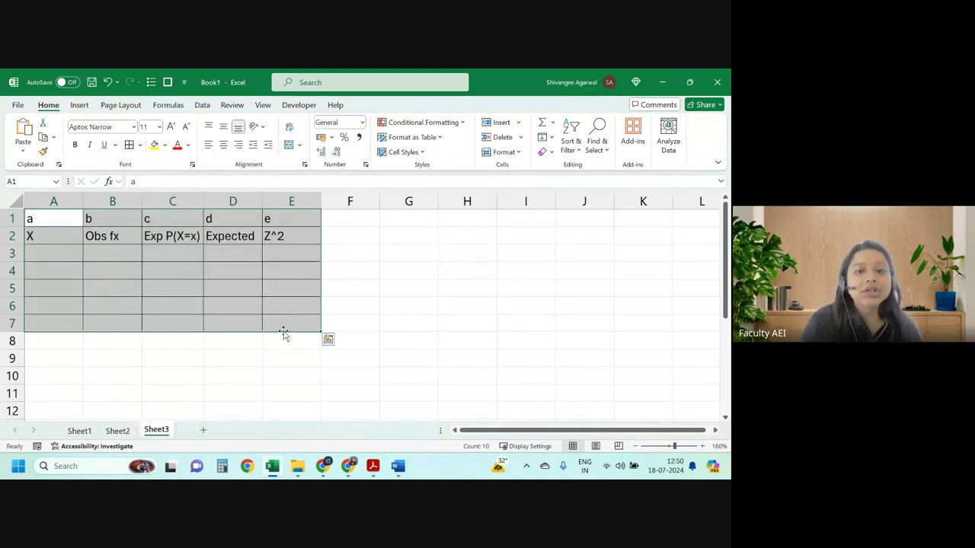
left_click(424, 240)
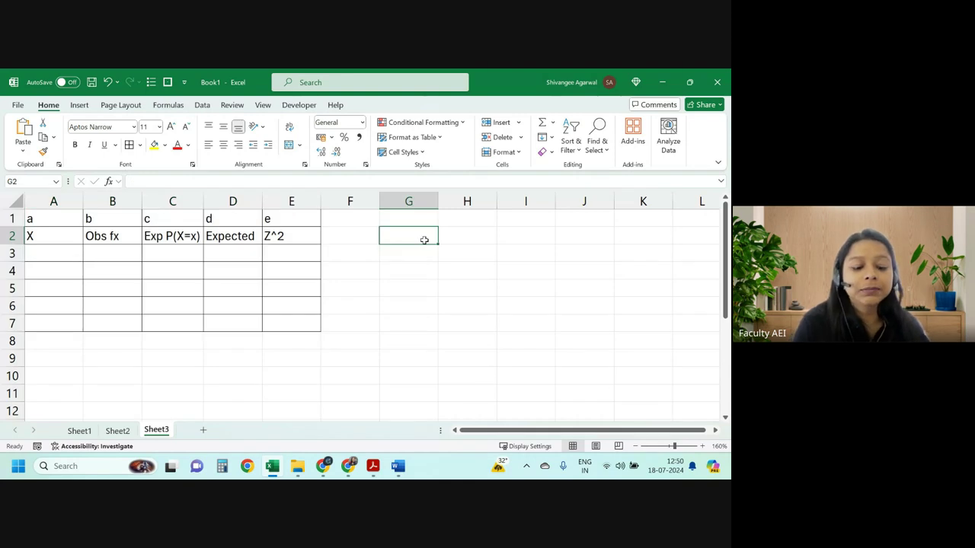
Type the note 'ALT h b a' in cell G2, then select the e label in E1.
type("ALT h b a")
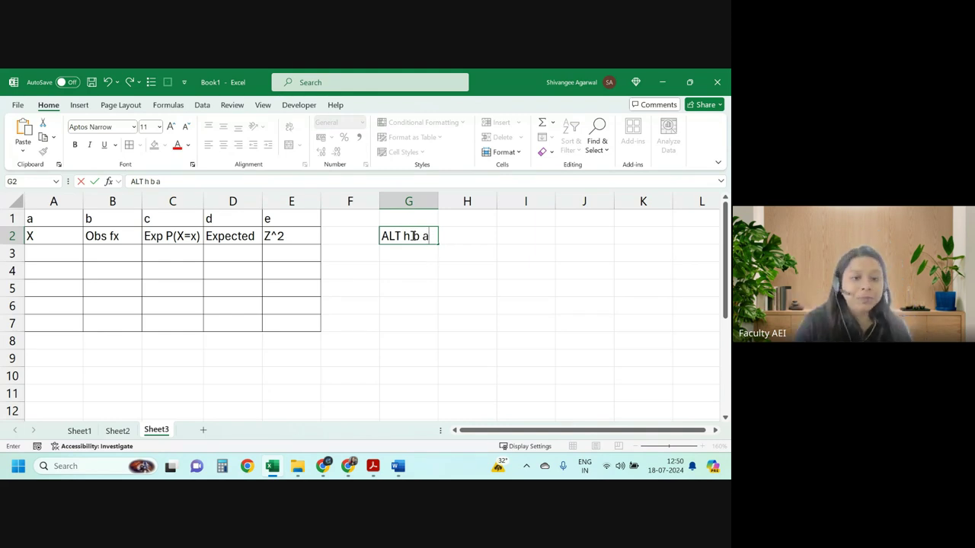
left_click(115, 211)
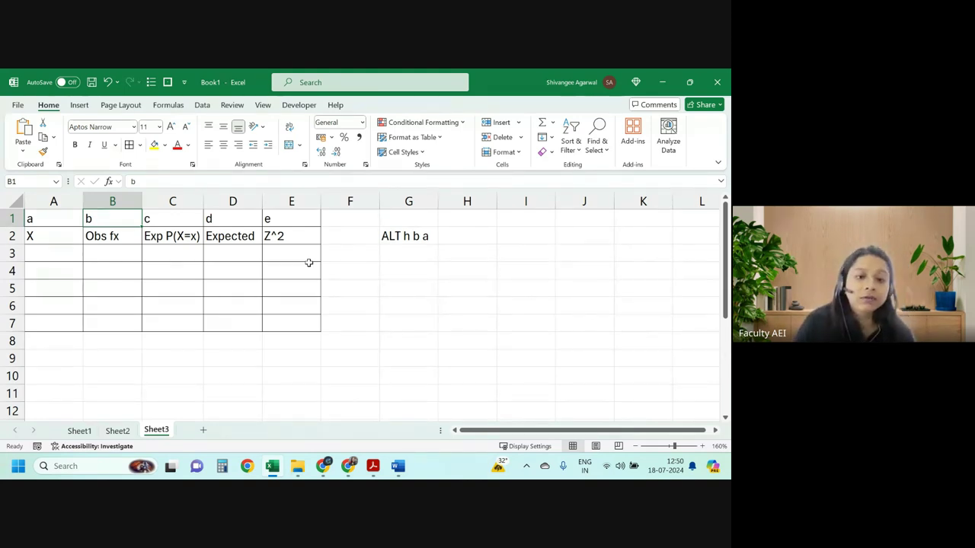
left_click(293, 220)
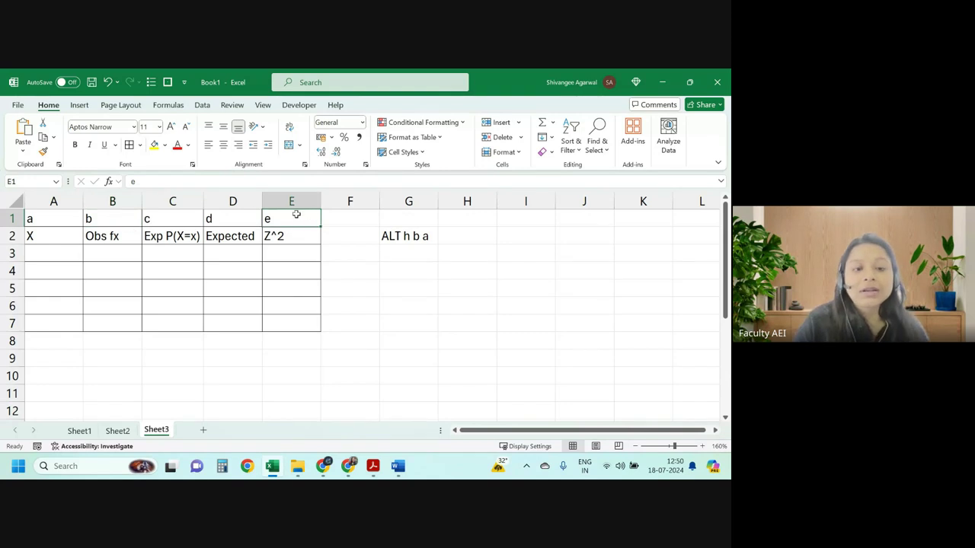
Change the E1 label to 'e = (b-d)^2/d' and AutoFit column E to fit it.
double_click(290, 218)
type("=")
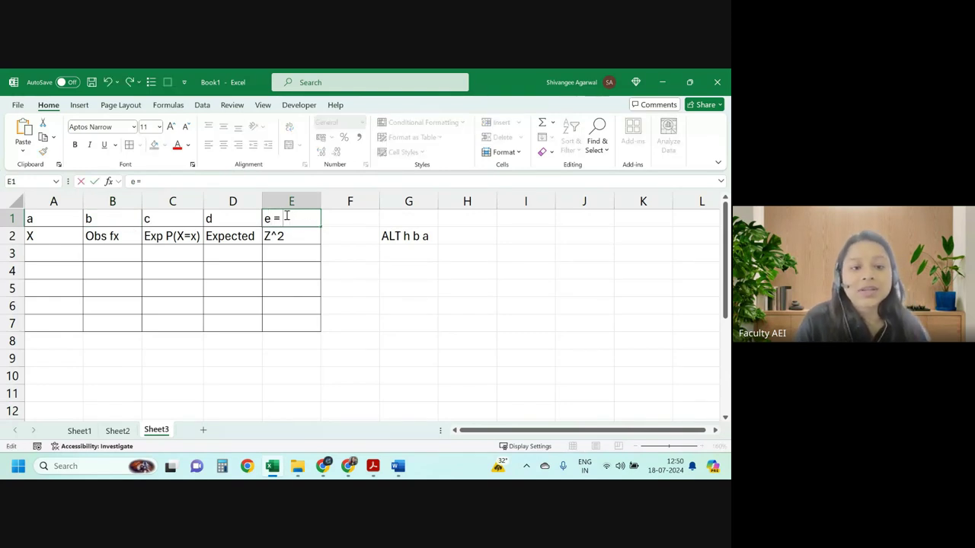
type("(")
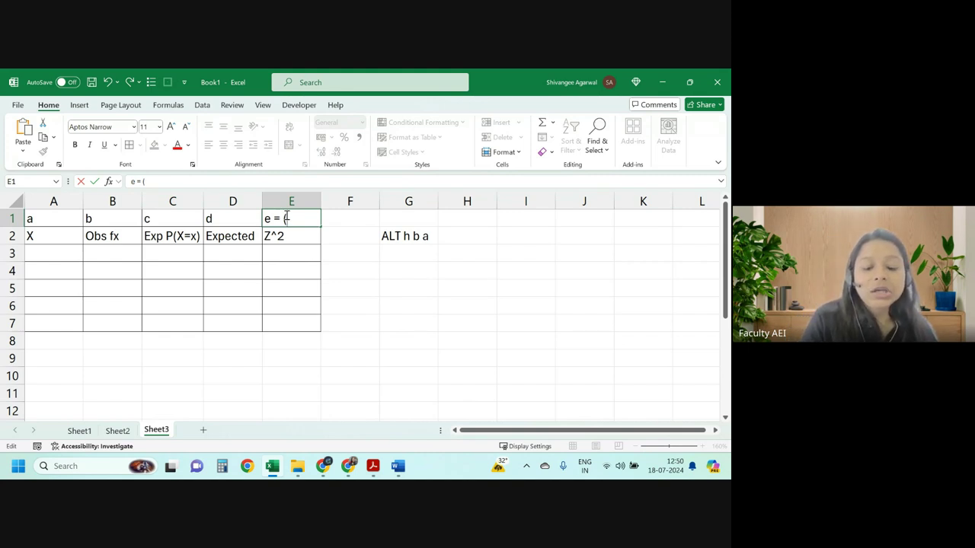
type("D")
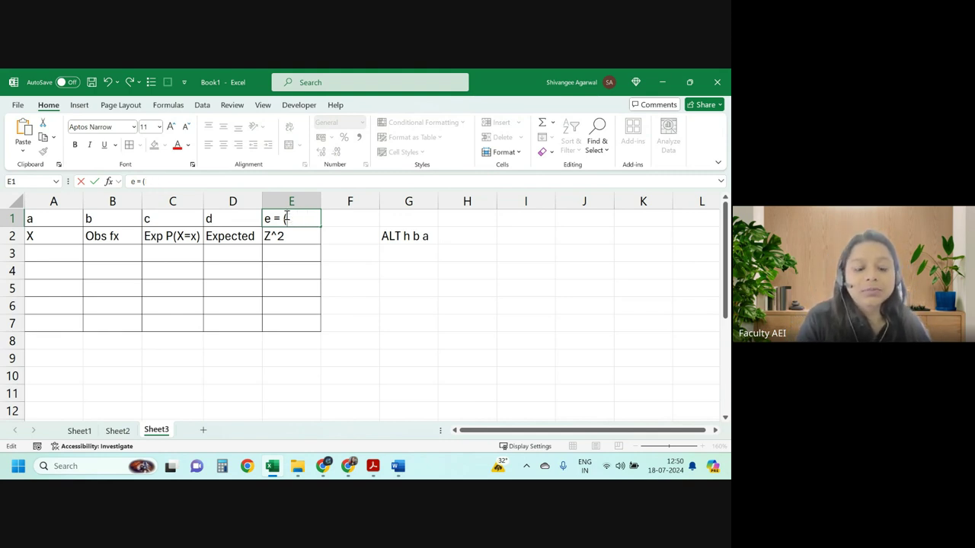
type(")")
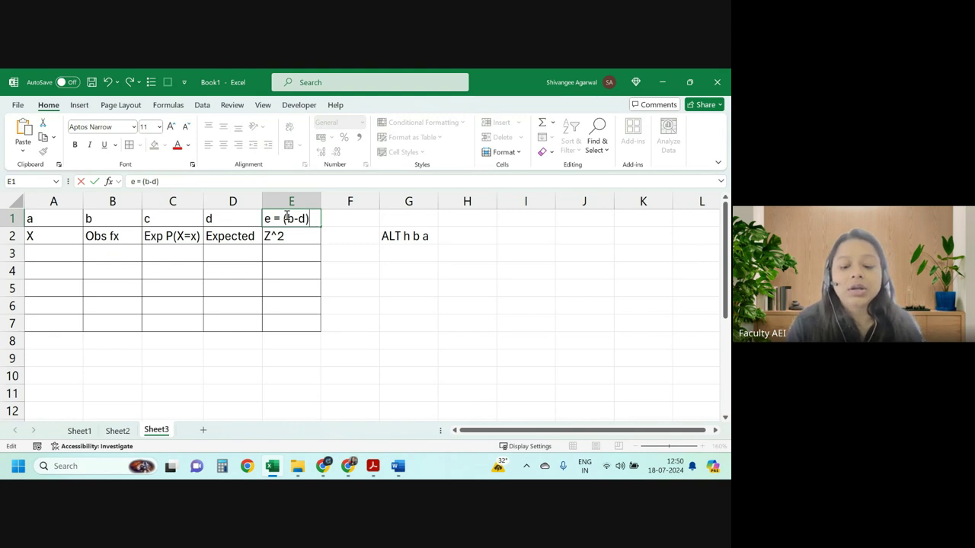
type("^2/d")
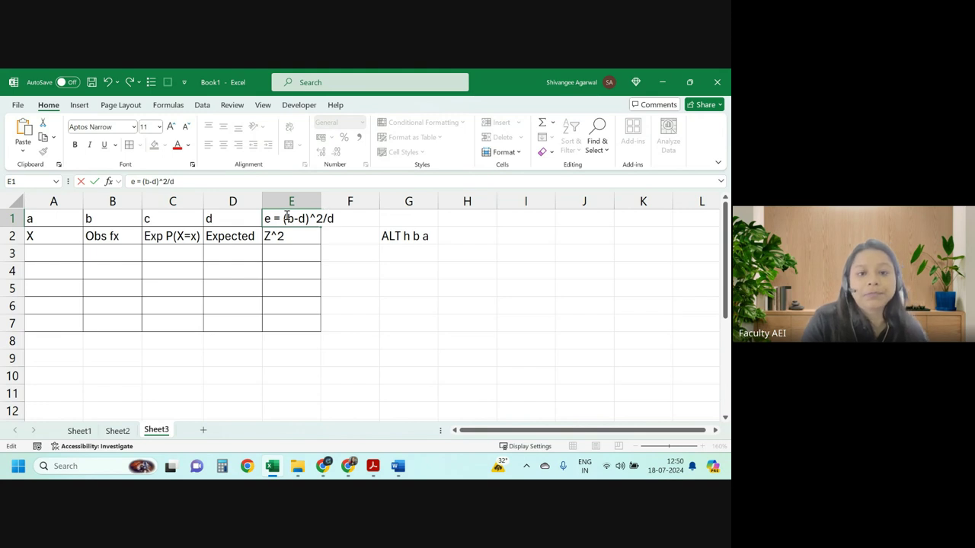
key("Return")
double_click(318, 201)
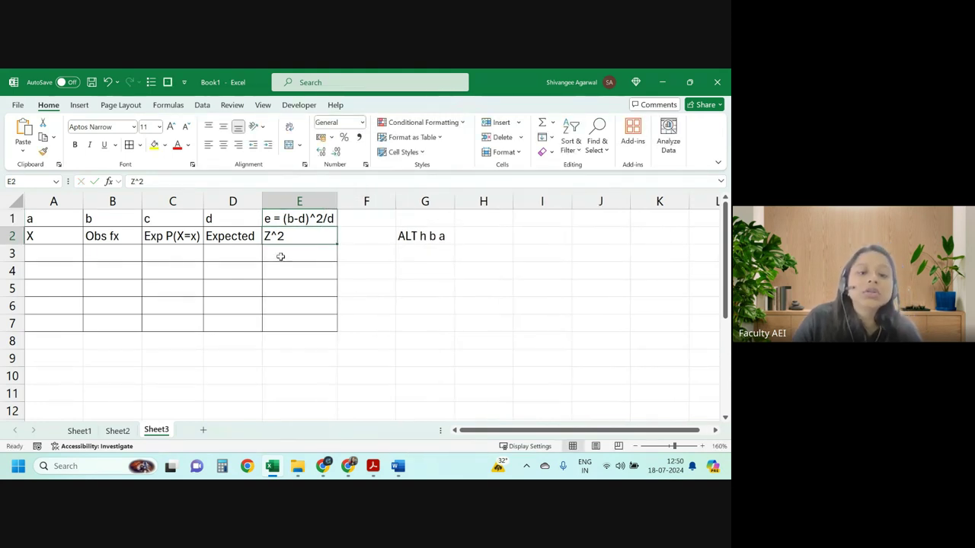
left_click_drag(63, 252, 293, 247)
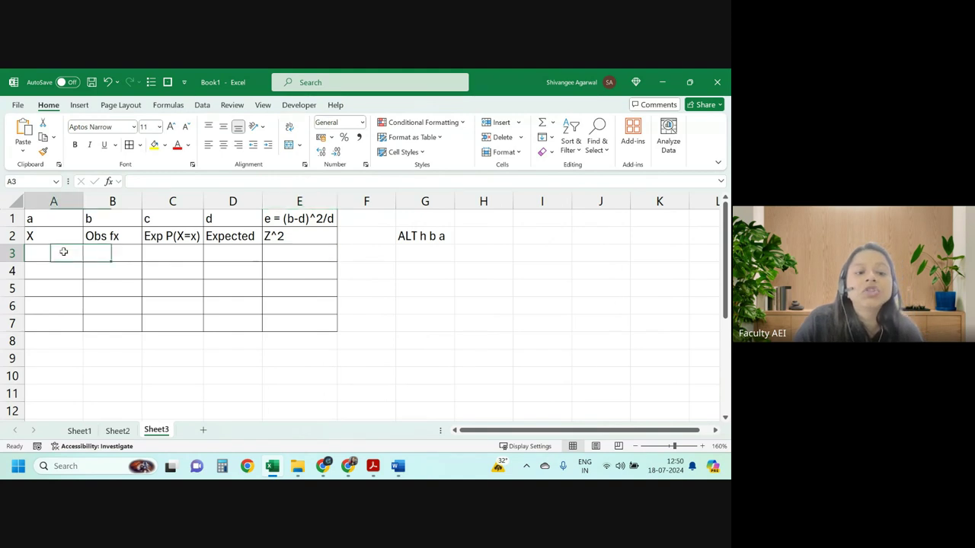
left_click(290, 253)
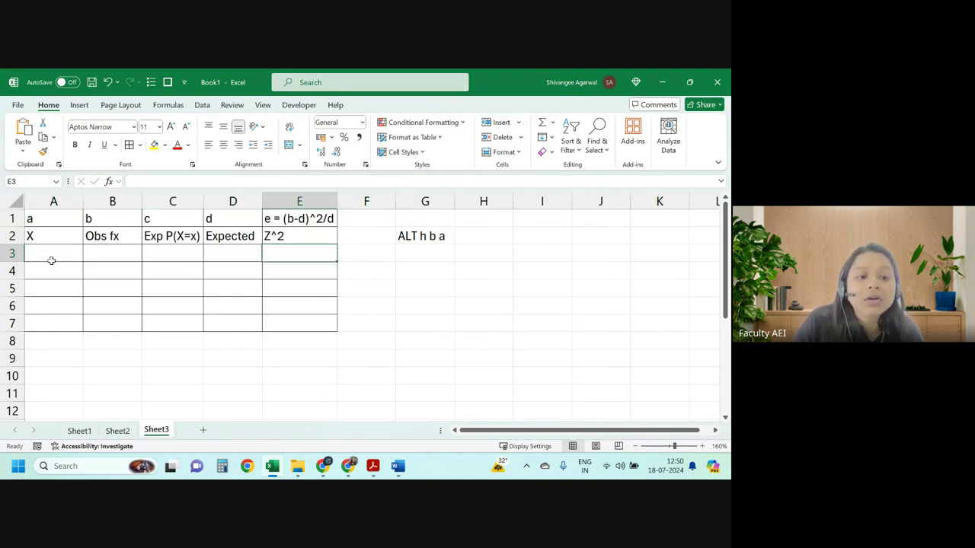
left_click_drag(47, 259, 295, 255)
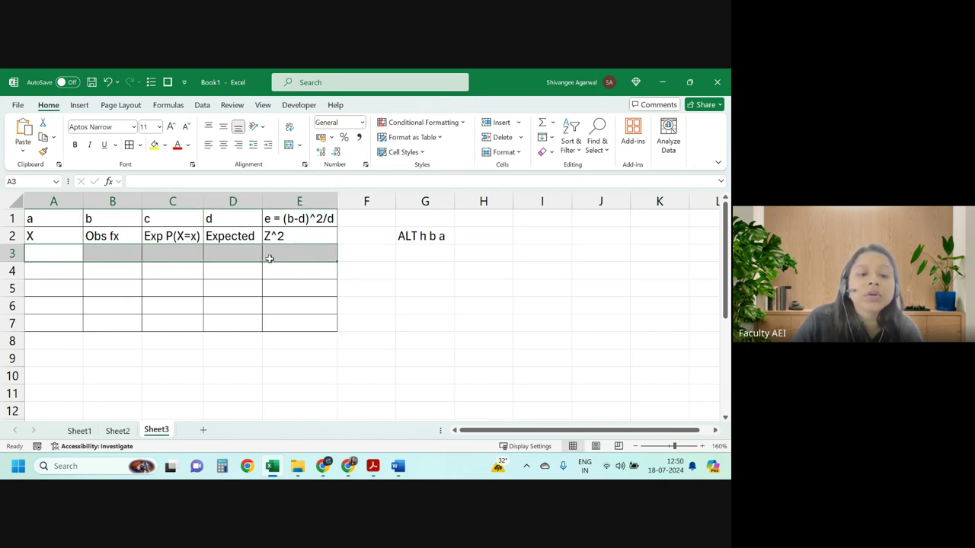
left_click(298, 256)
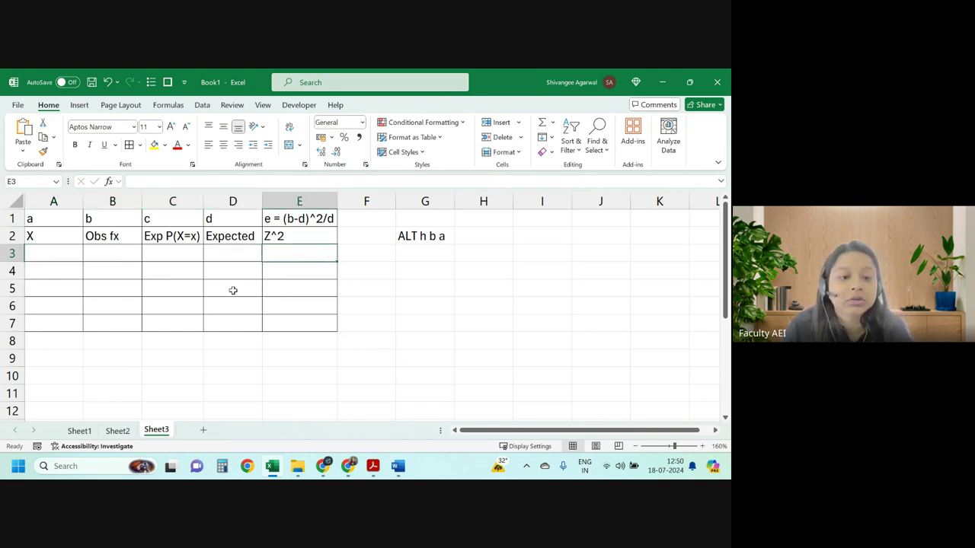
left_click_drag(172, 218, 172, 341)
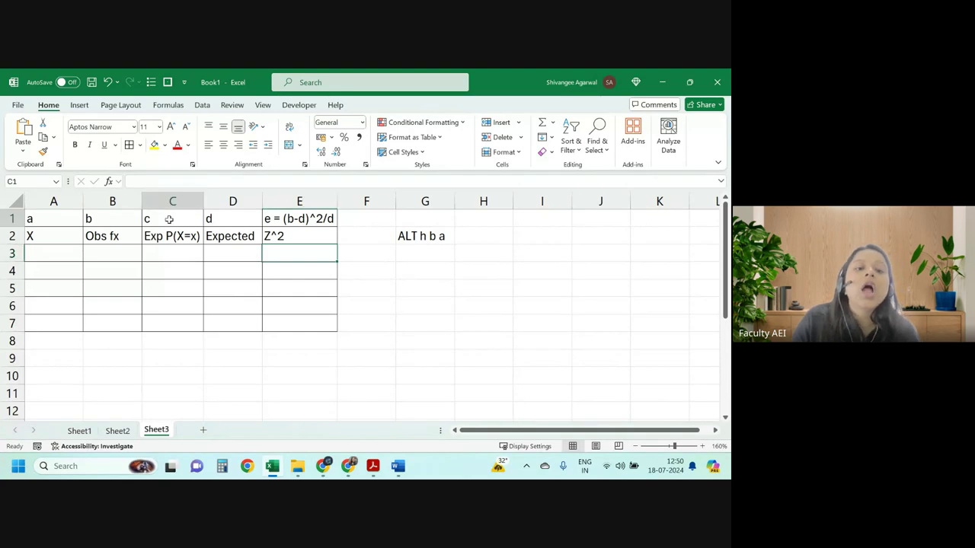
left_click(174, 256)
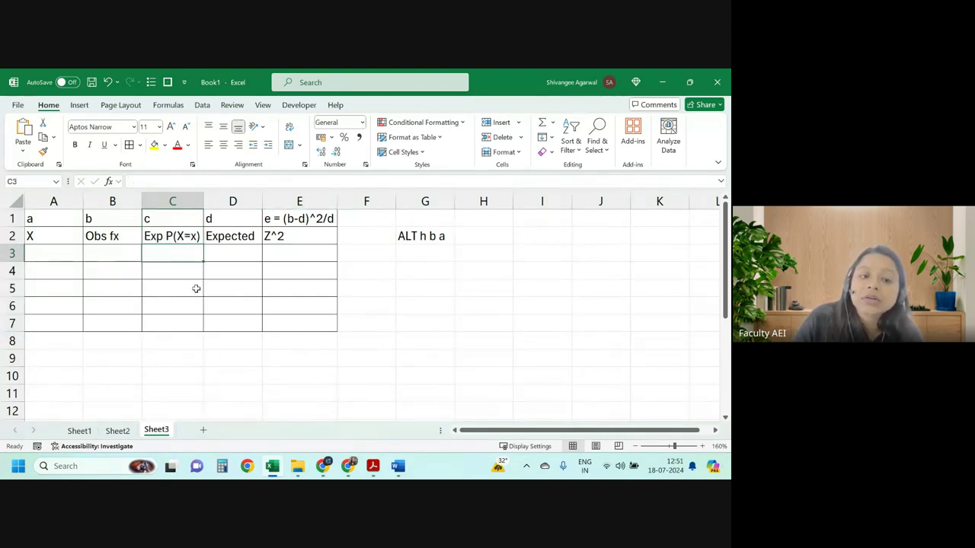
left_click(117, 356)
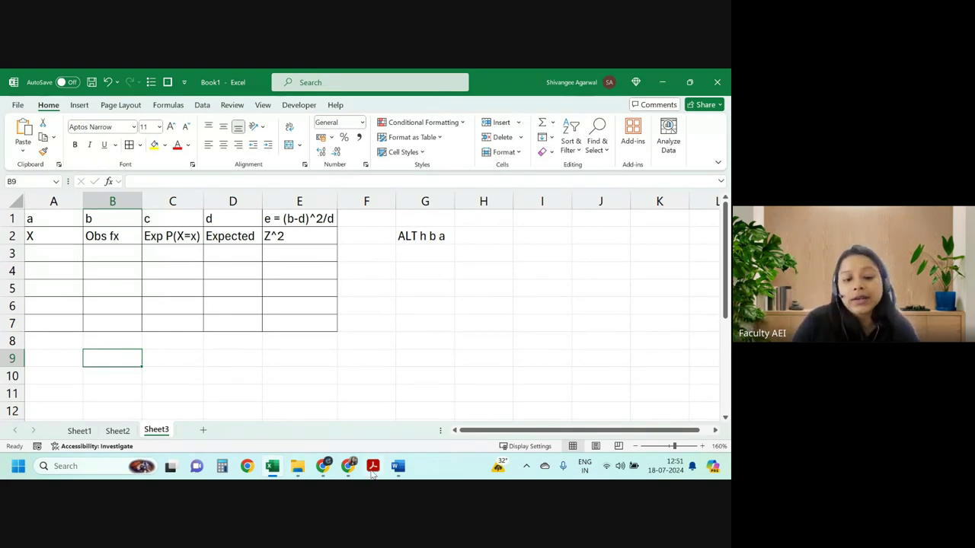
mouse_move(398, 466)
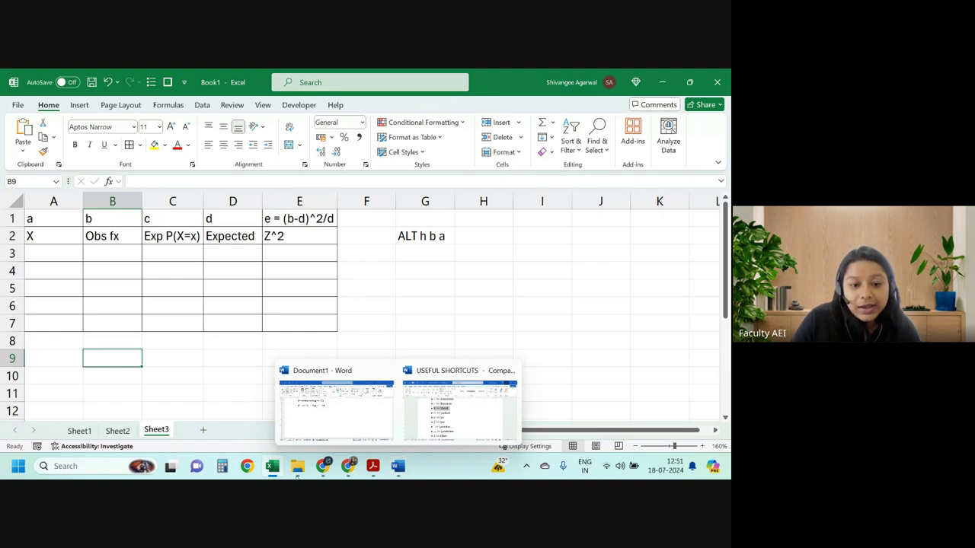
Open the CS1 Word document and scroll down through it past the Φ(2.298) line.
left_click(297, 466)
scroll(215, 281, "up", 5)
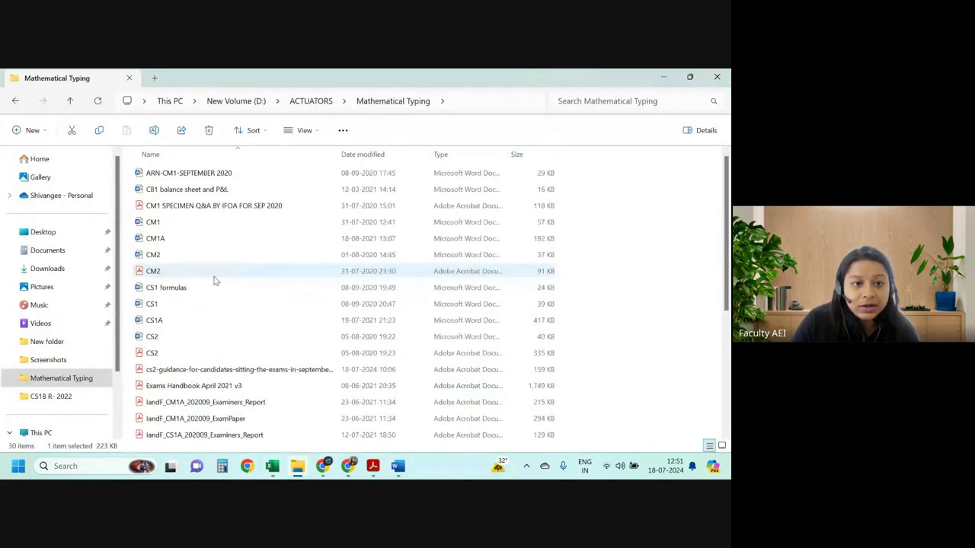
double_click(186, 306)
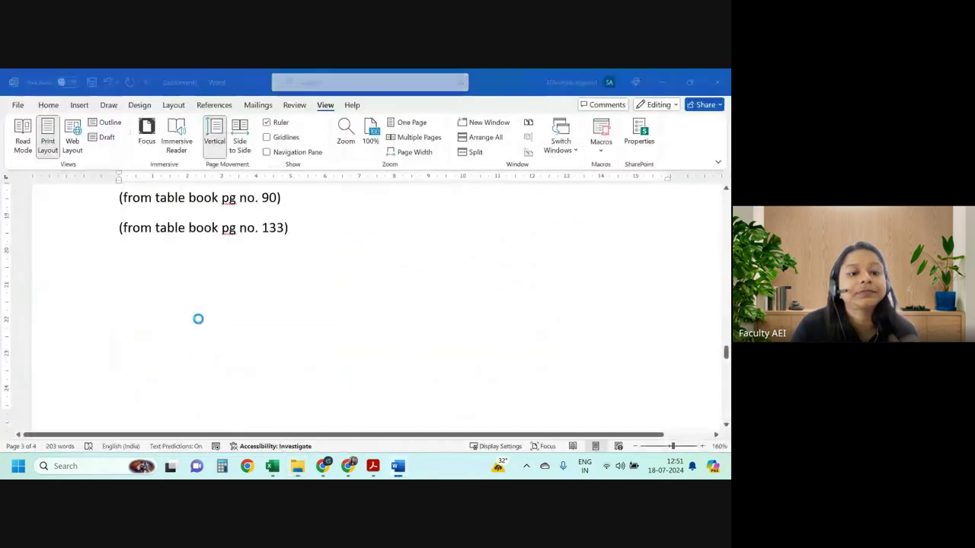
scroll(244, 320, "down", 3)
scroll(248, 315, "down", 2)
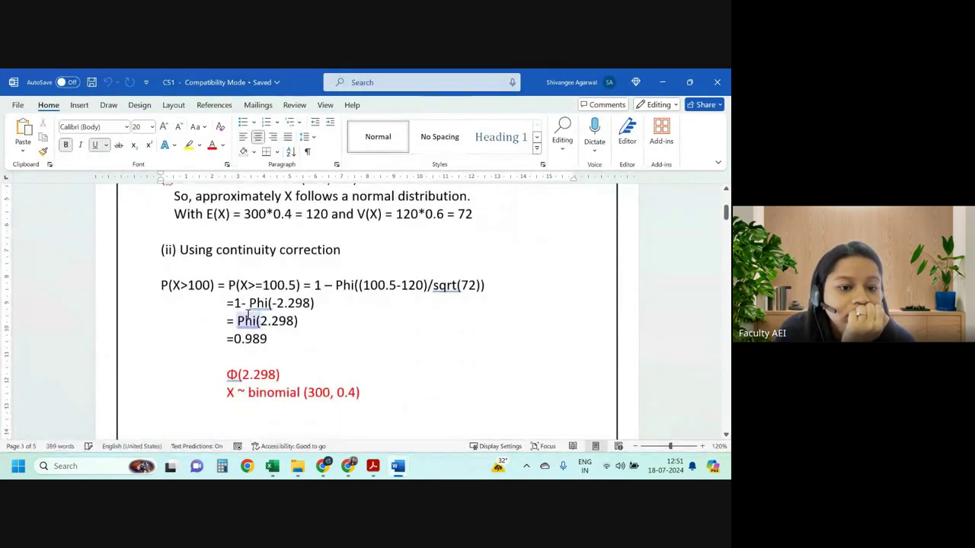
scroll(247, 314, "down", 1)
scroll(269, 322, "down", 1)
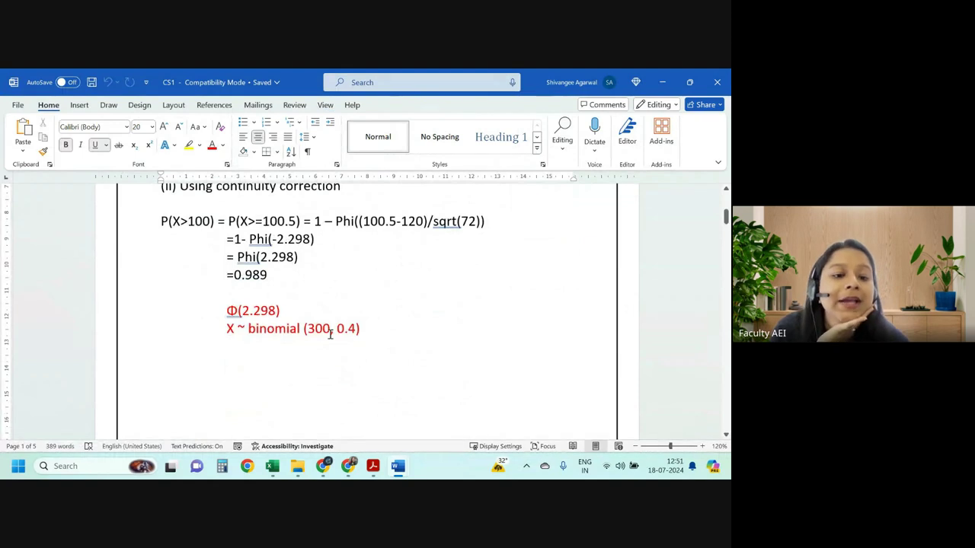
left_click(260, 312)
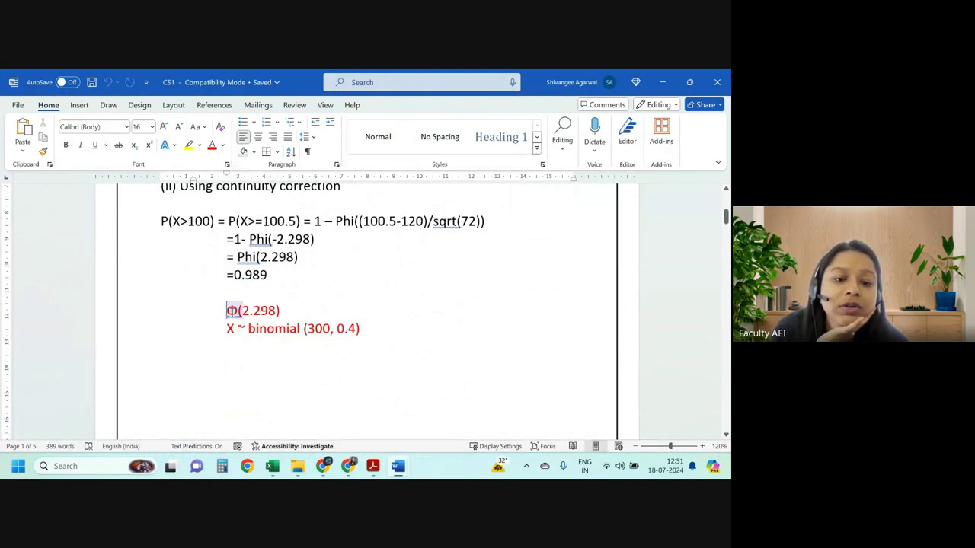
scroll(305, 359, "down", 3)
scroll(304, 358, "down", 3)
scroll(303, 358, "down", 3)
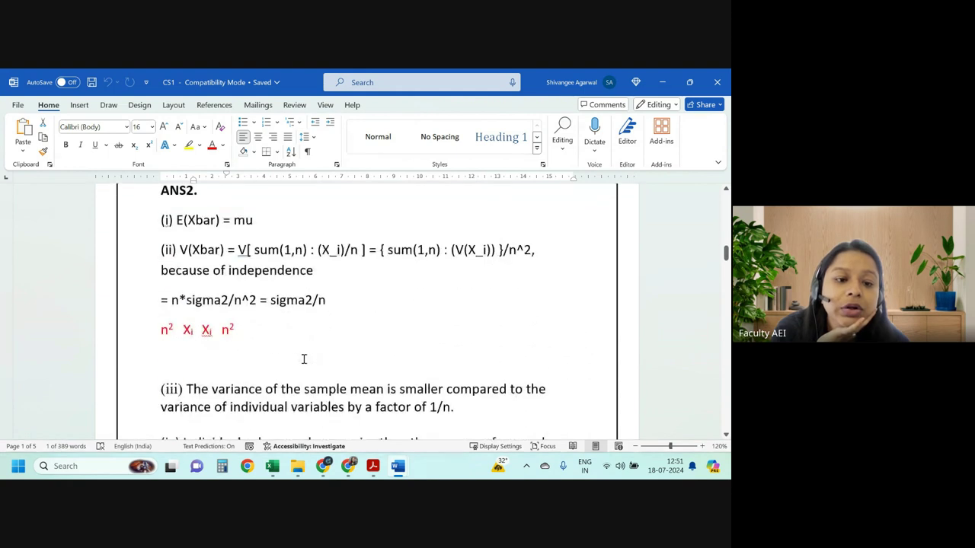
scroll(303, 359, "down", 3)
scroll(302, 358, "down", 3)
scroll(302, 357, "down", 3)
scroll(302, 357, "down", 3)
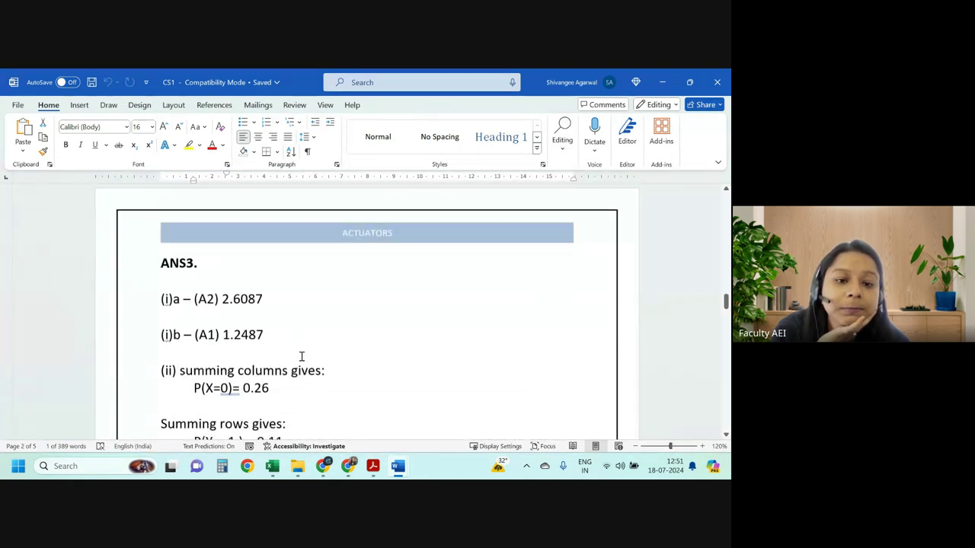
scroll(301, 357, "down", 5)
scroll(302, 356, "down", 5)
scroll(302, 357, "down", 5)
scroll(302, 356, "down", 5)
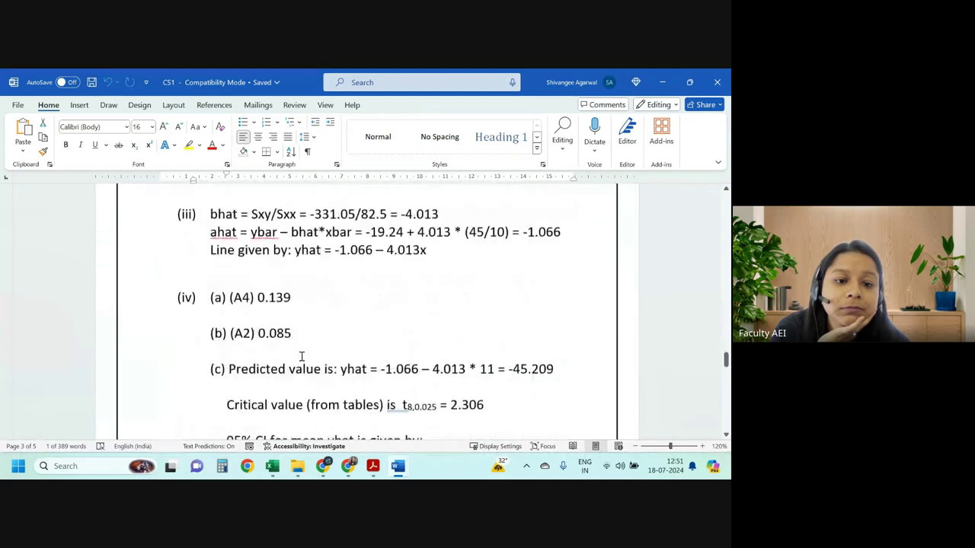
scroll(301, 357, "down", 5)
scroll(302, 356, "down", 5)
scroll(301, 355, "down", 5)
scroll(302, 352, "down", 5)
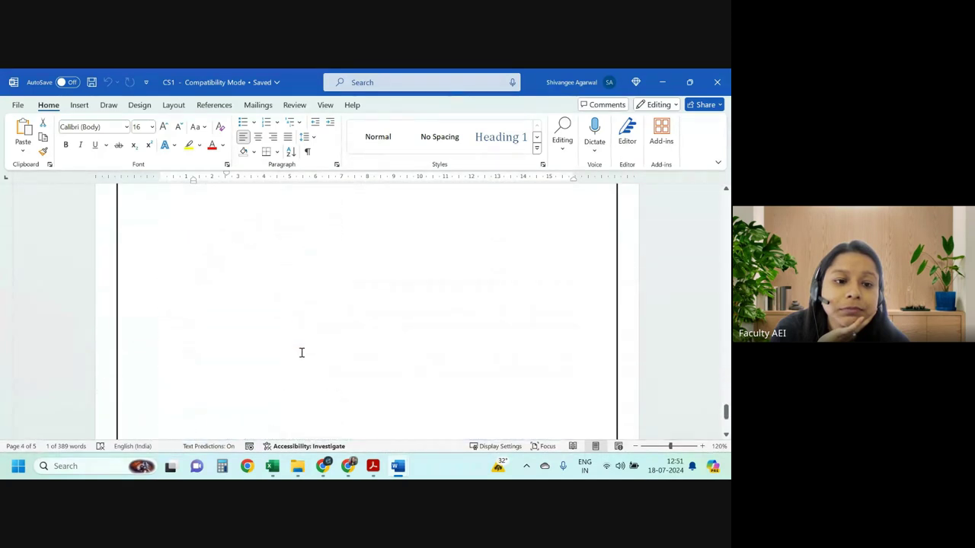
scroll(301, 353, "down", 3)
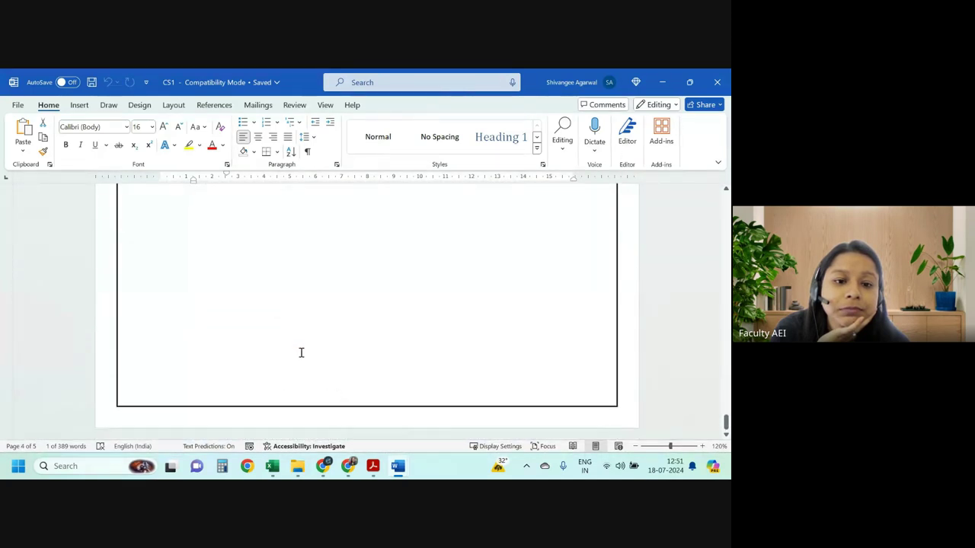
Open CS1A from the course folder, showing Q1 on the 300 investors.
left_click(310, 470)
double_click(207, 320)
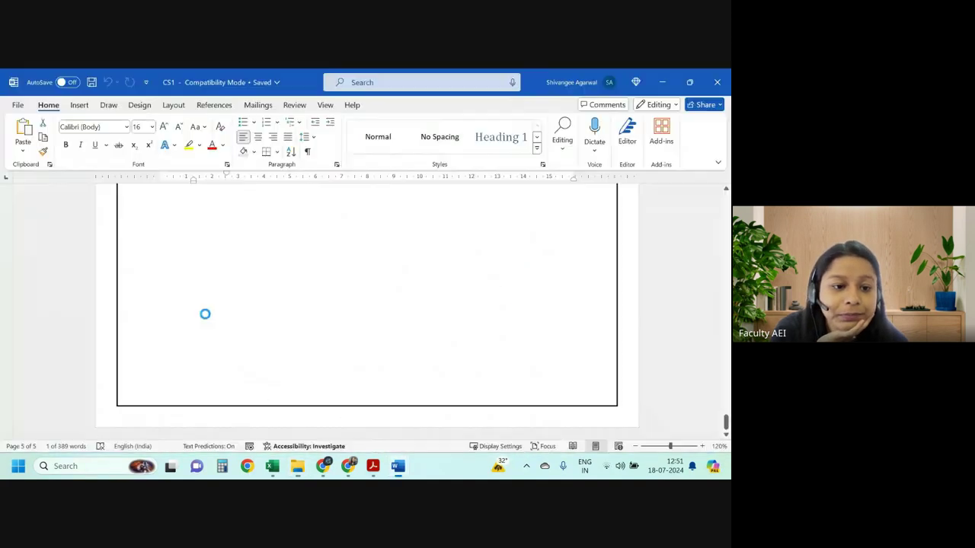
scroll(328, 289, "down", 1)
scroll(332, 300, "down", 2)
Scroll through the CS1A answers, then switch to the CS1 - Compatibility Mode window.
scroll(330, 305, "down", 3)
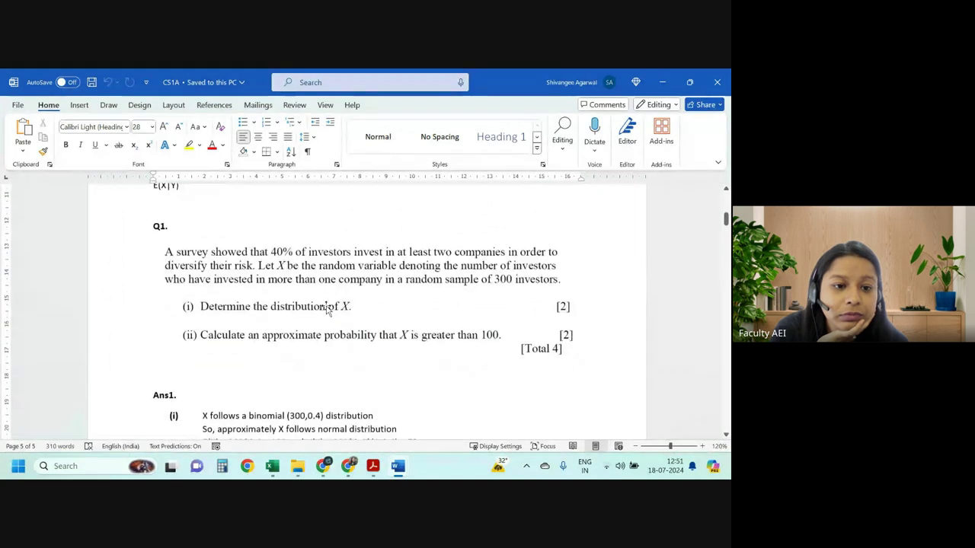
scroll(327, 308, "down", 3)
scroll(324, 309, "down", 3)
scroll(325, 307, "up", 3)
scroll(324, 308, "down", 1)
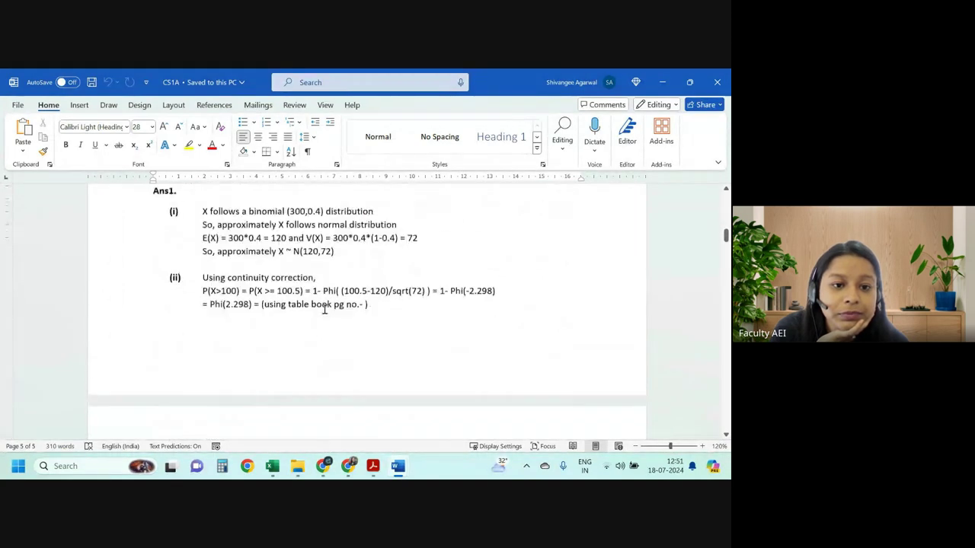
scroll(324, 309, "down", 3)
scroll(320, 312, "down", 3)
scroll(321, 312, "down", 3)
scroll(320, 316, "down", 3)
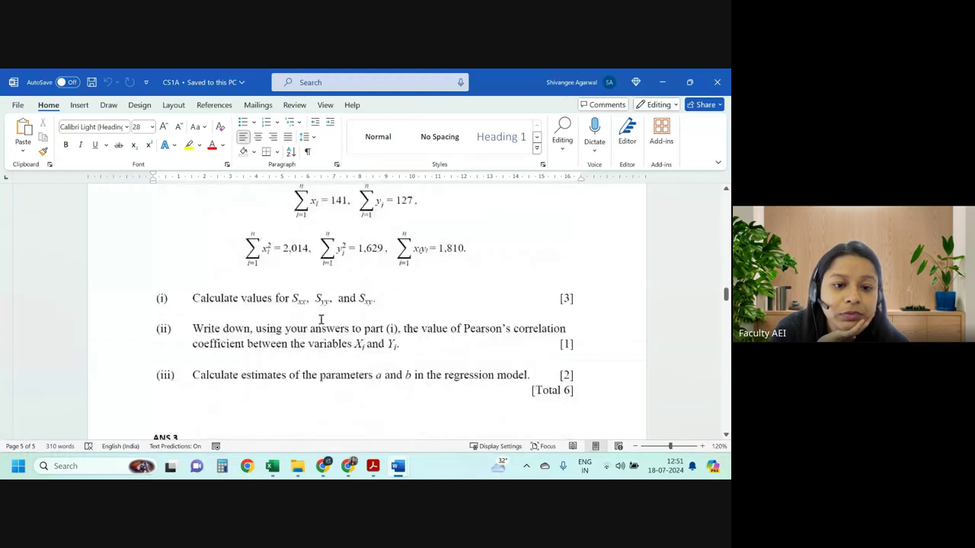
scroll(322, 320, "down", 1)
scroll(322, 320, "up", 3)
scroll(327, 335, "down", 3)
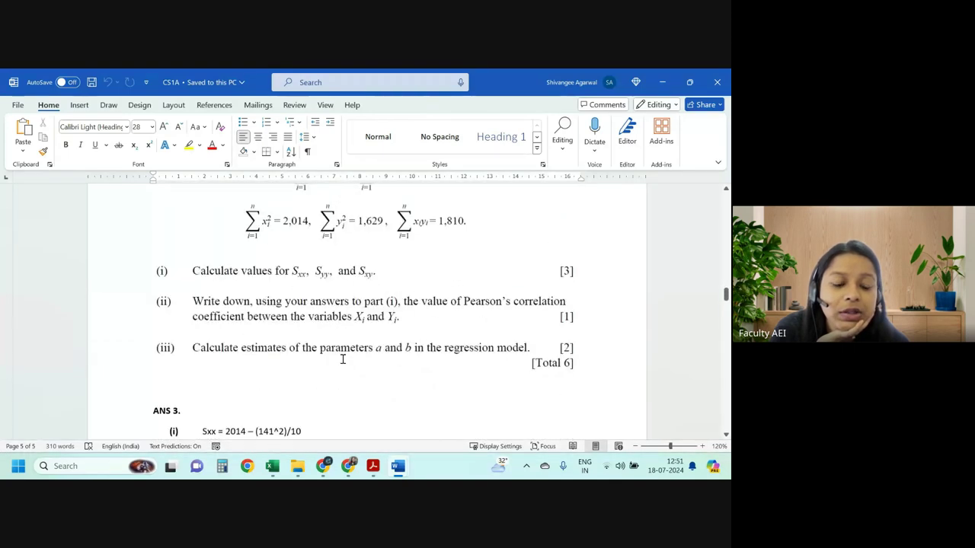
scroll(343, 359, "down", 5)
scroll(337, 358, "down", 3)
scroll(337, 358, "down", 3)
scroll(337, 358, "down", 3)
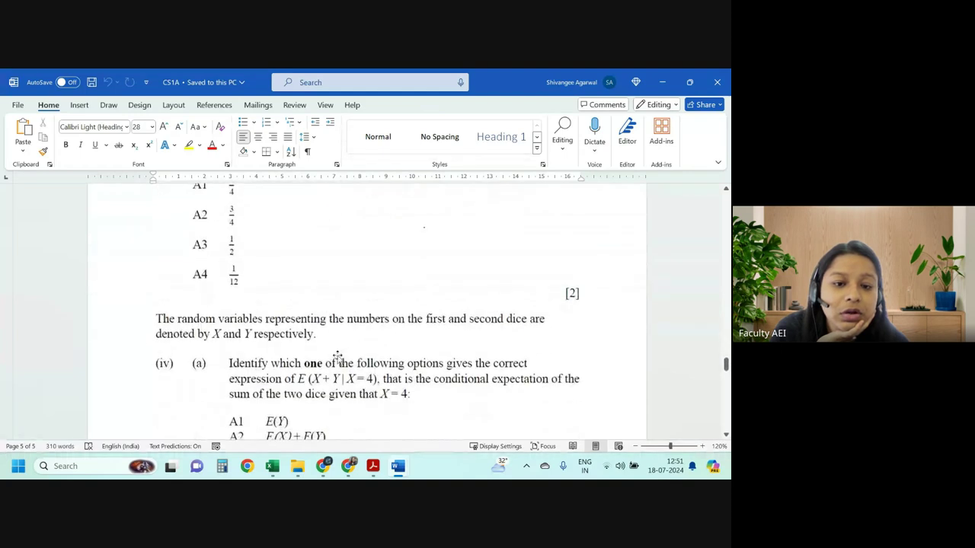
scroll(337, 358, "down", 3)
scroll(335, 355, "down", 3)
scroll(335, 355, "down", 3)
scroll(333, 359, "down", 1)
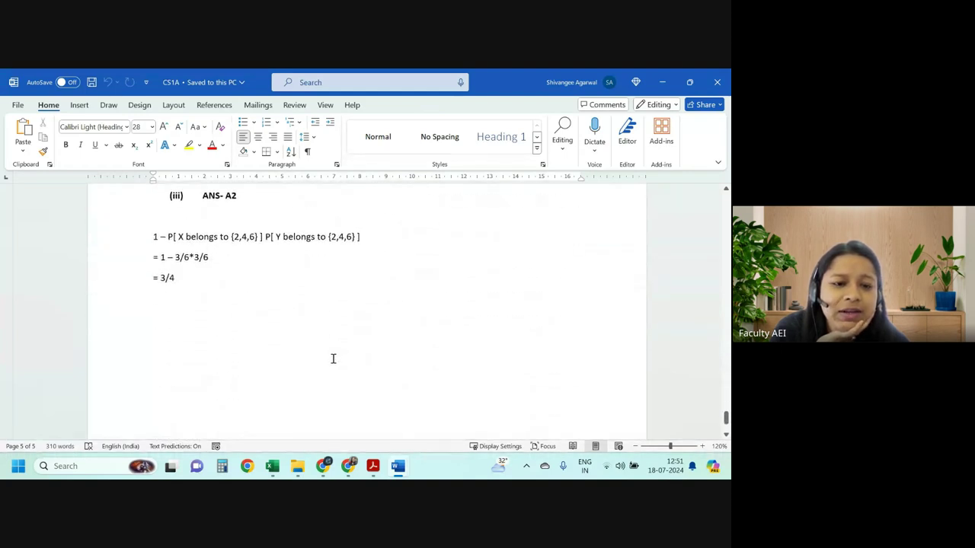
scroll(332, 358, "down", 3)
scroll(333, 358, "up", 3)
scroll(333, 359, "up", 5)
scroll(333, 359, "up", 3)
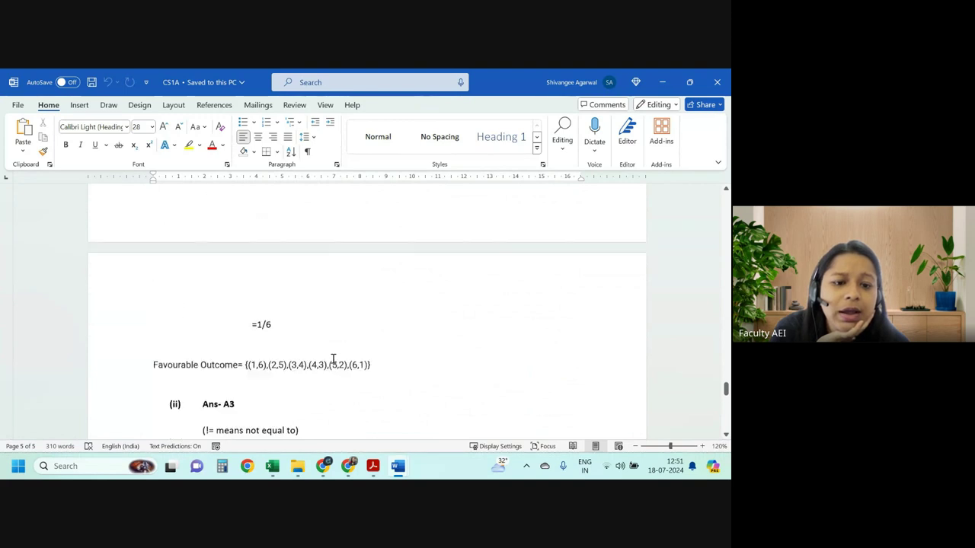
scroll(332, 359, "up", 5)
scroll(332, 359, "up", 3)
scroll(332, 358, "up", 3)
scroll(333, 359, "up", 3)
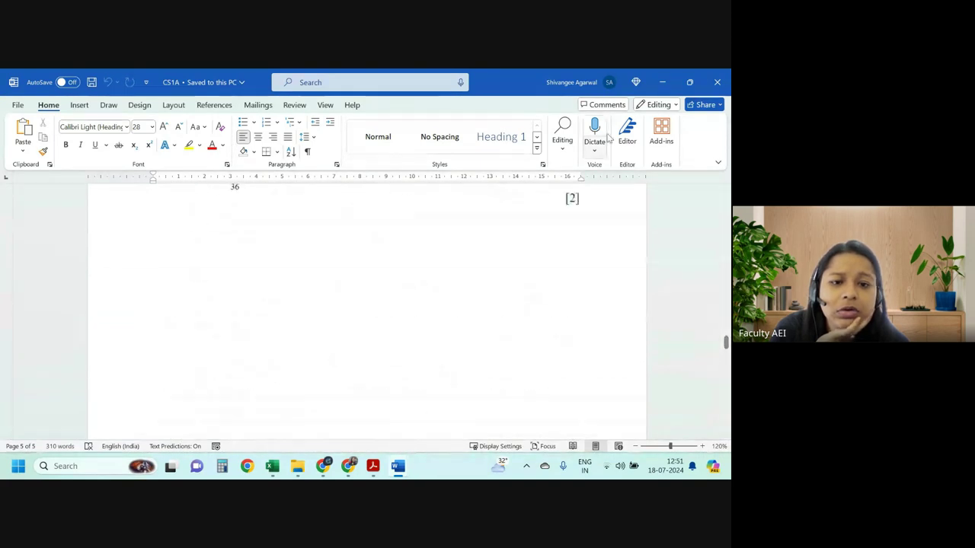
left_click(398, 466)
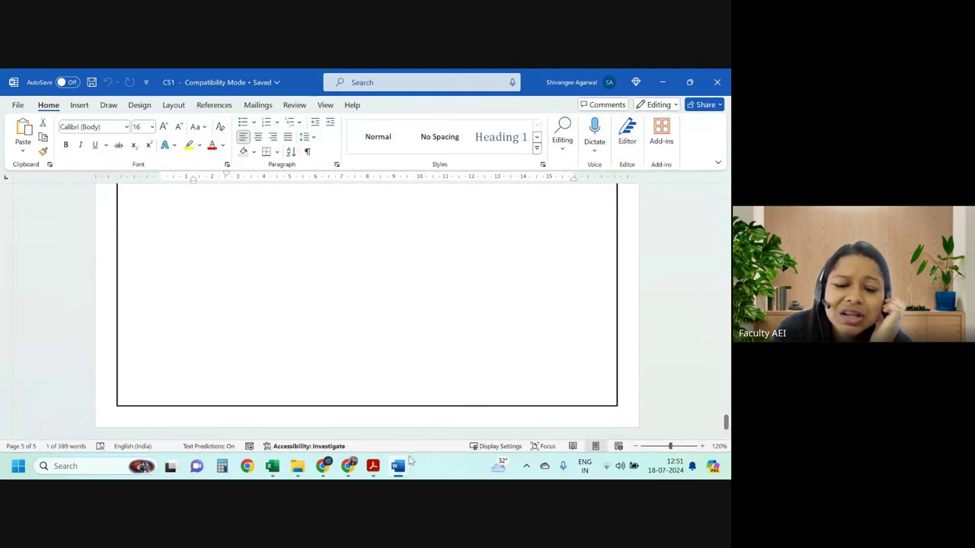
mouse_move(297, 466)
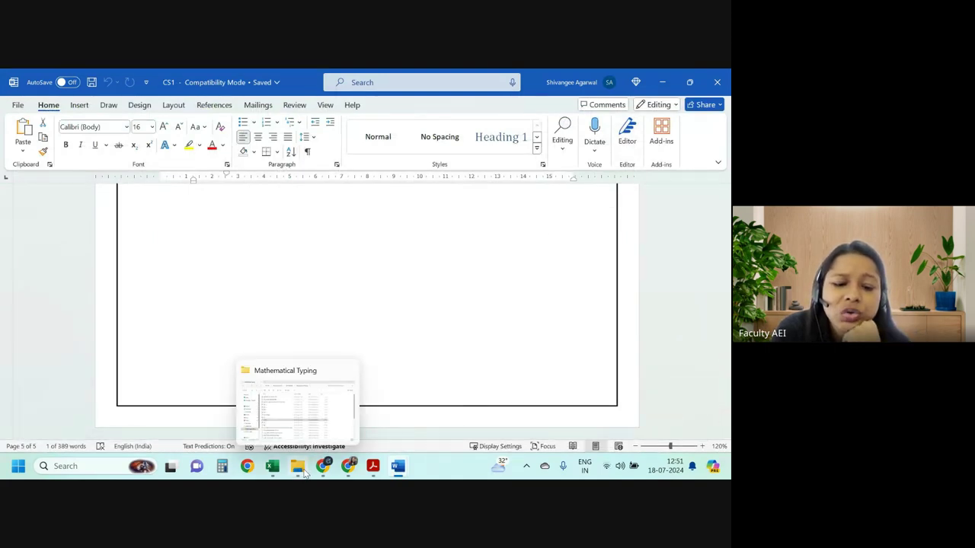
Look through the Mathematical Typing folder and bring Document1 forward in Word.
left_click(303, 472)
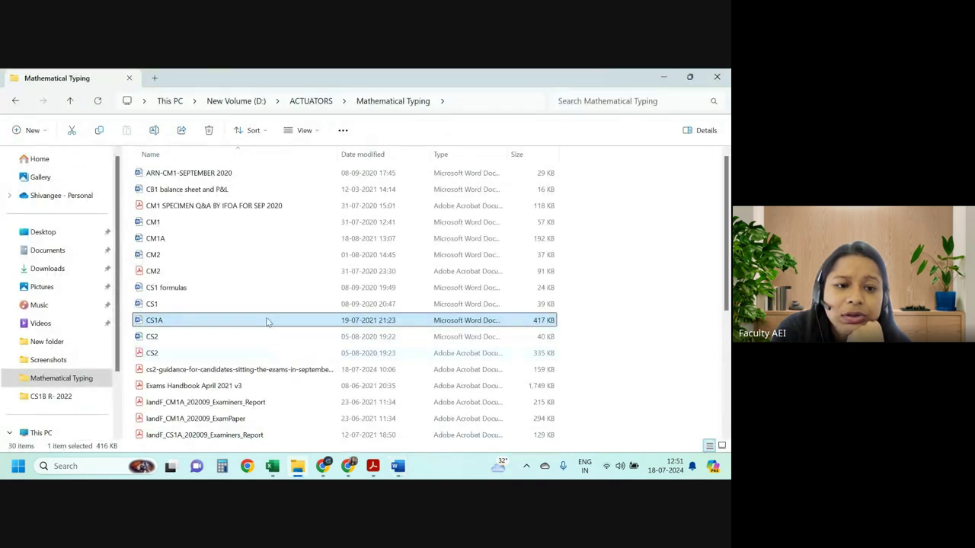
scroll(269, 332, "down", 3)
scroll(269, 332, "down", 1)
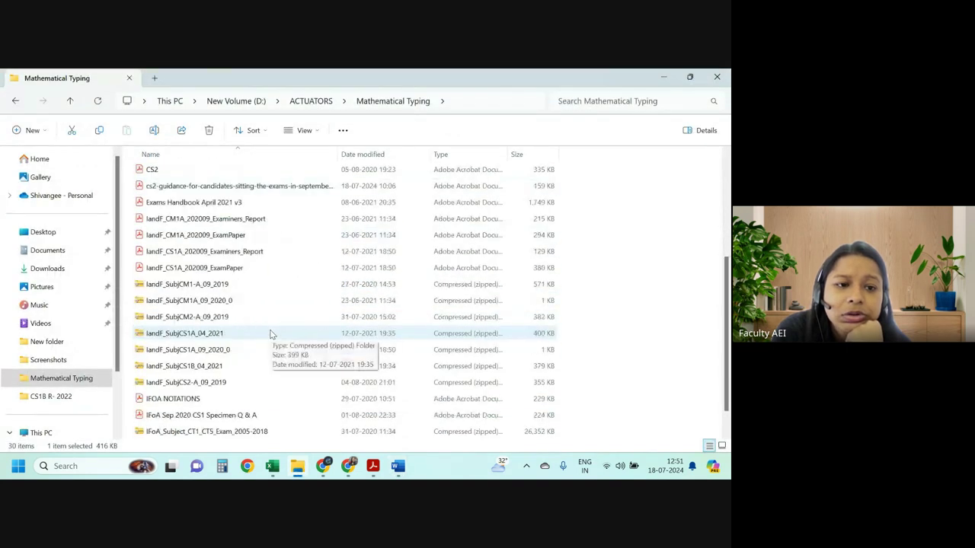
scroll(272, 336, "down", 1)
scroll(272, 336, "up", 5)
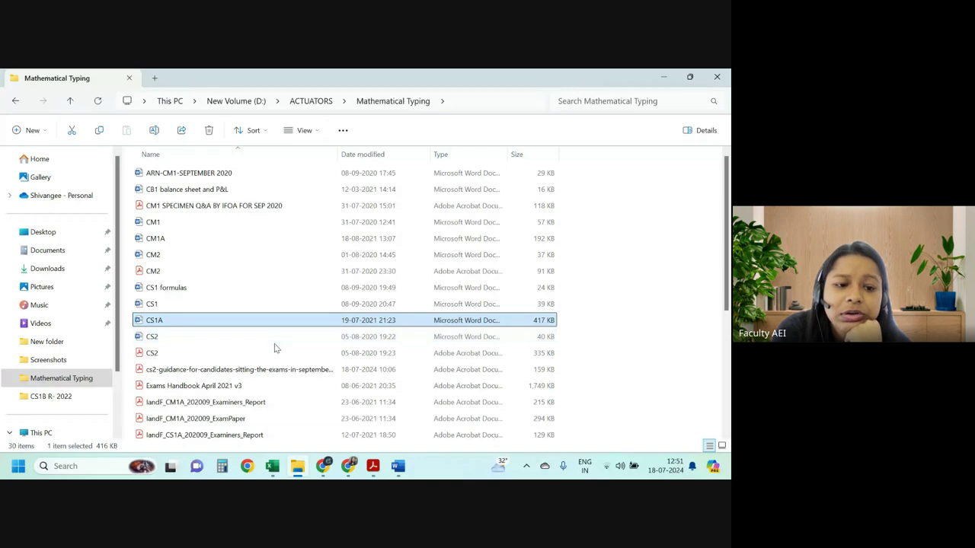
left_click(396, 466)
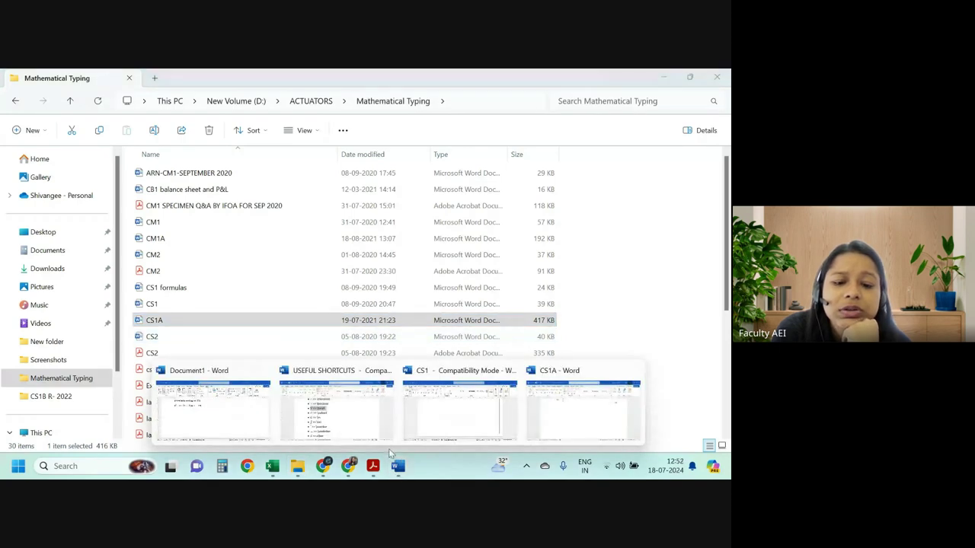
left_click(253, 432)
Copy the chi-square table A1:E7 from Book1 and return to Document1.
left_click(272, 466)
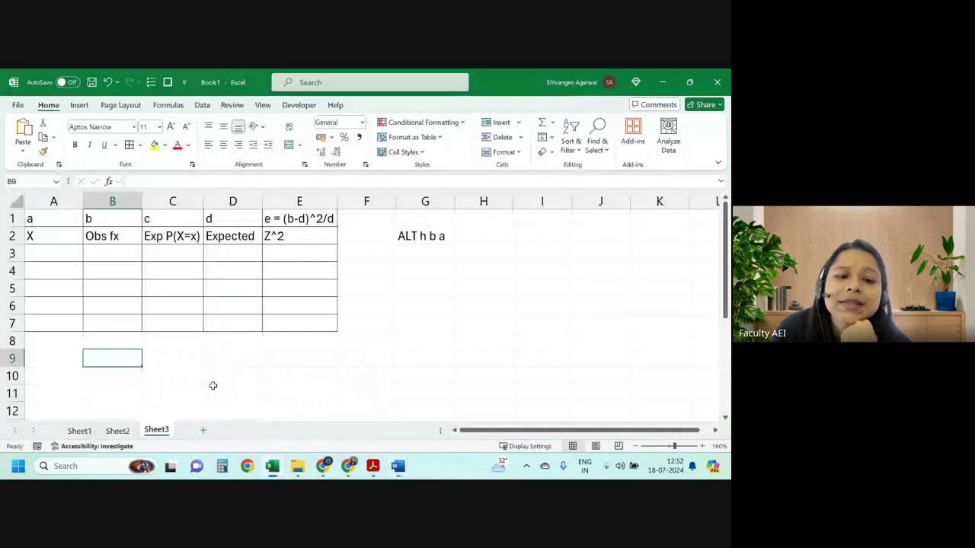
left_click_drag(233, 316, 373, 392)
mouse_move(57, 220)
left_mouse_down()
mouse_move(289, 268)
mouse_move(305, 322)
left_mouse_up()
key("ctrl+c")
left_click(397, 466)
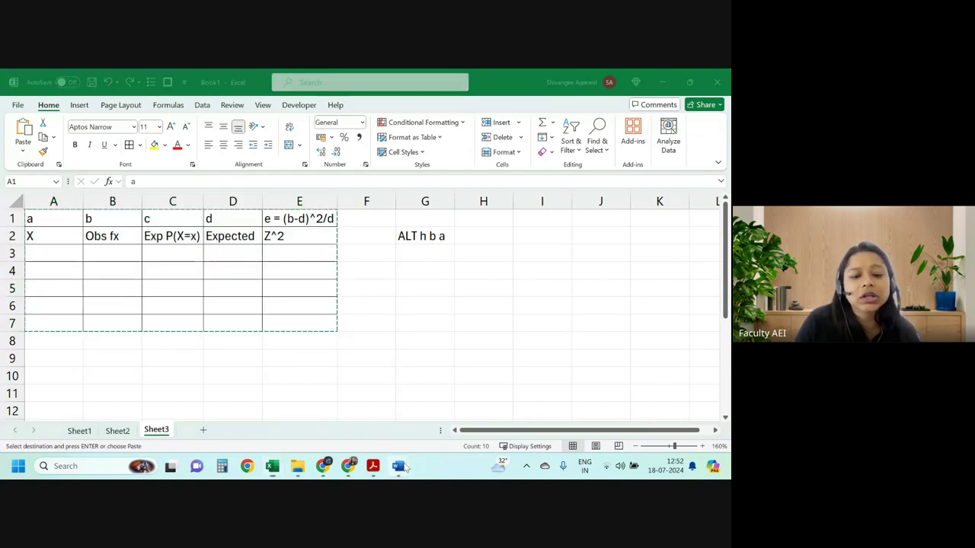
left_click(244, 401)
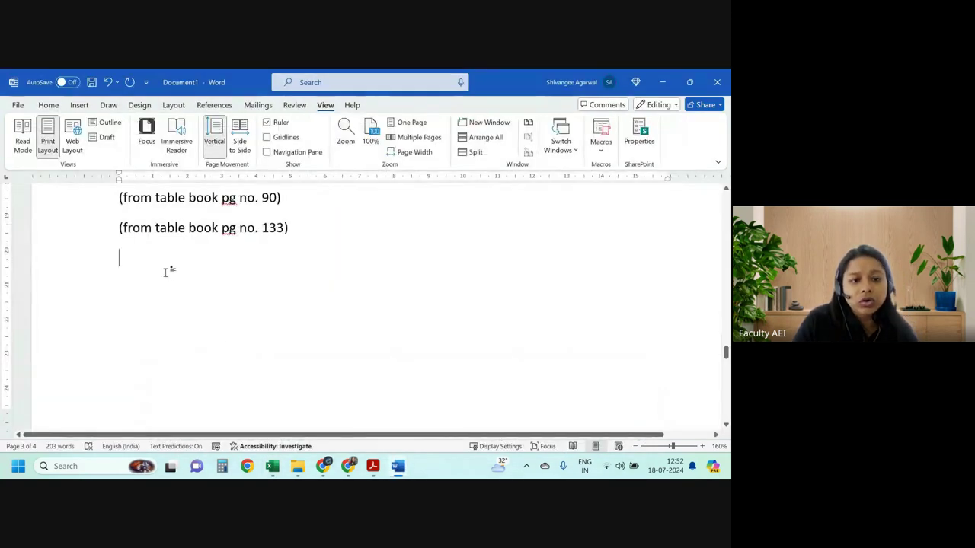
Paste the chi-square table below the page 133 line and view its Paste Options.
key("ctrl+v")
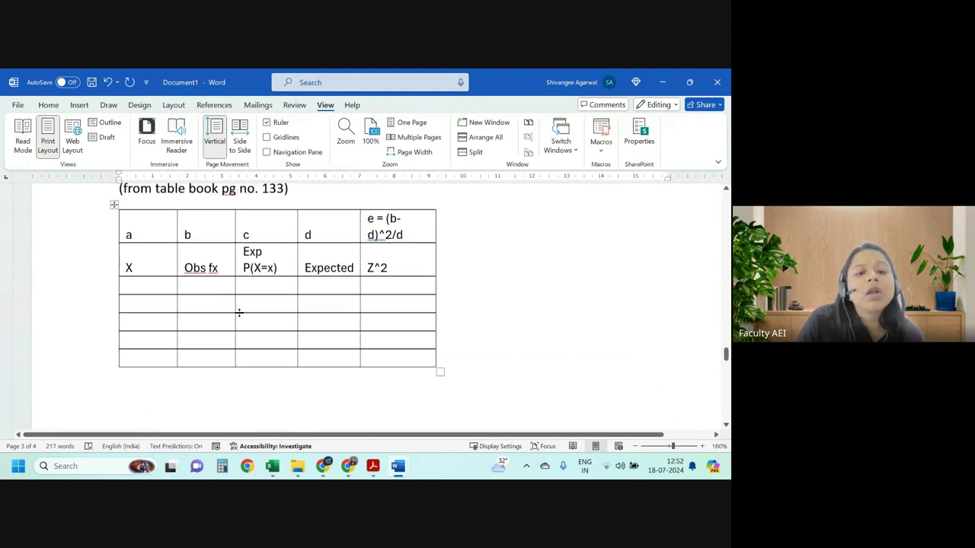
left_click(455, 376)
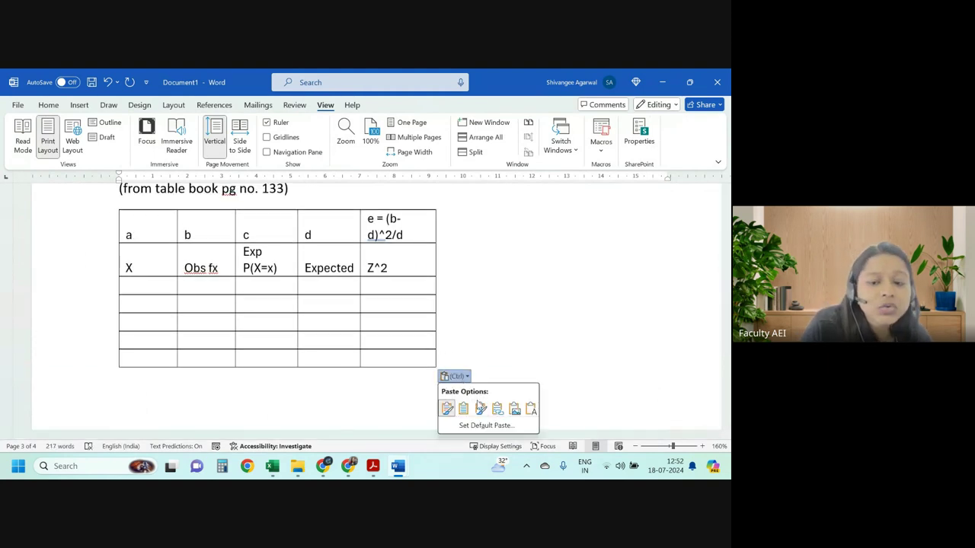
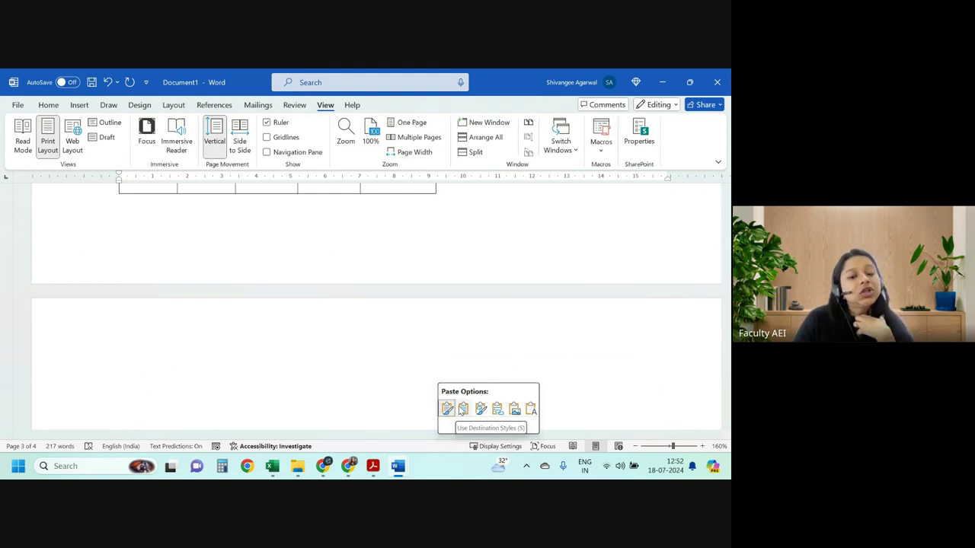
Scroll up to the chi-square table, select all and check the Font list without changing it, then deselect.
scroll(367, 367, "up", 5)
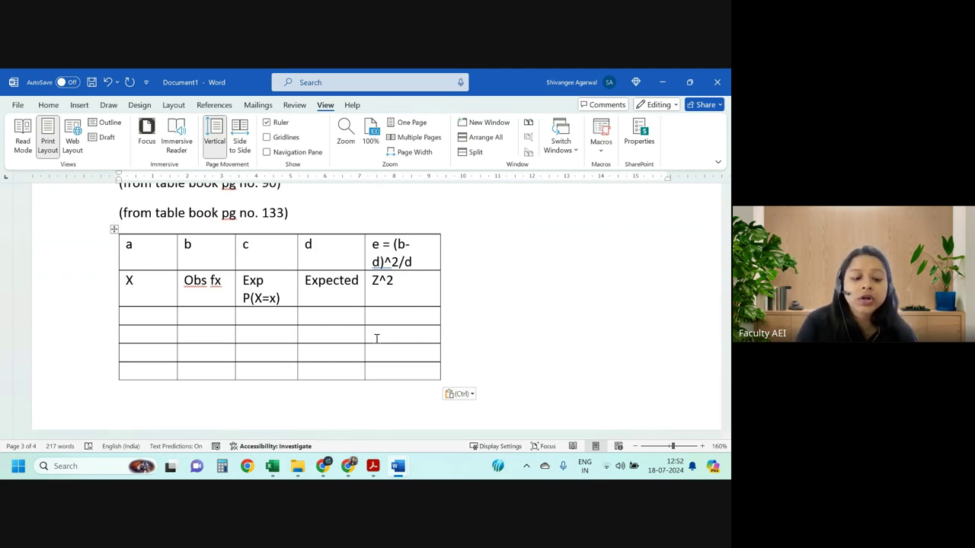
key("ctrl+a")
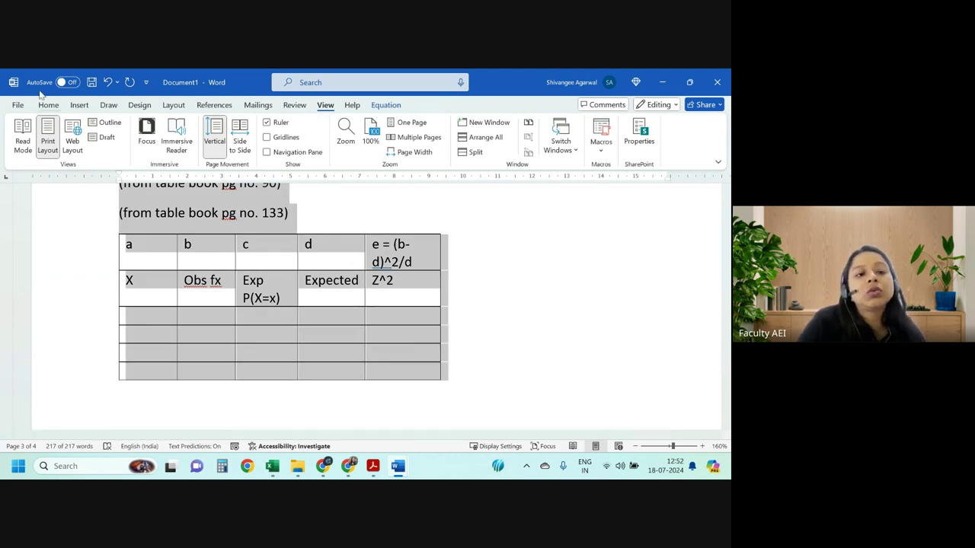
left_click(48, 104)
left_click(126, 126)
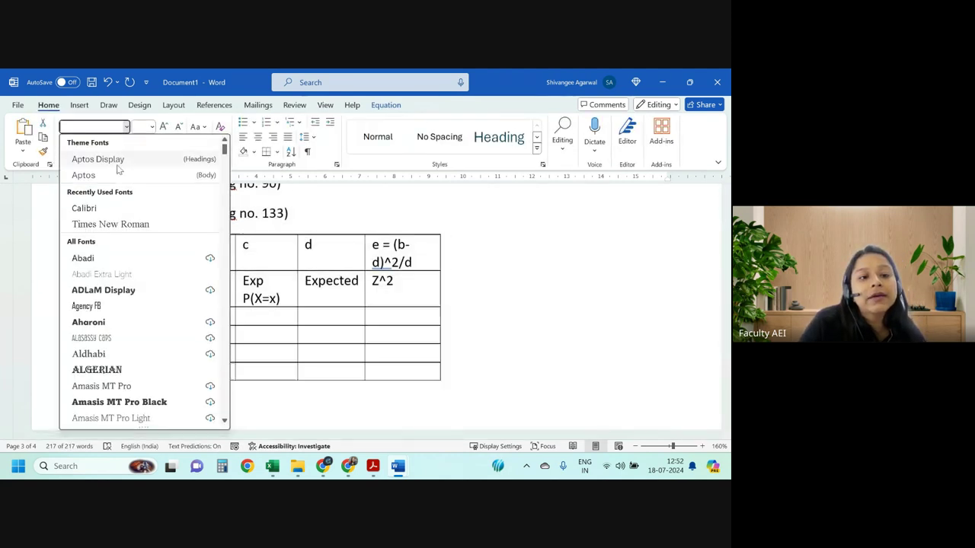
key("Escape")
left_click(451, 264)
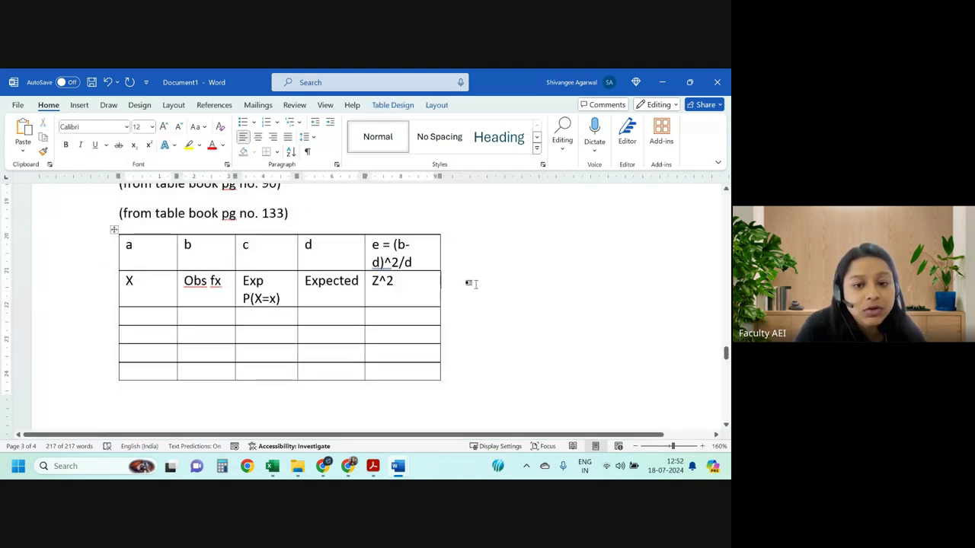
scroll(465, 273, "down", 5)
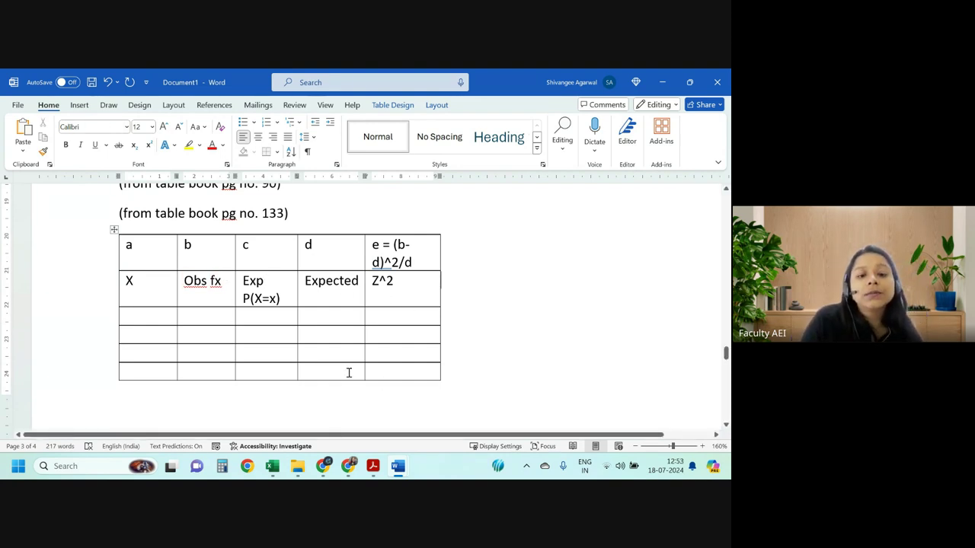
Add a new 'P(X=x) =' line after the 'pg no. 133' line, above the table.
left_click(307, 220)
key("Return")
type("P")
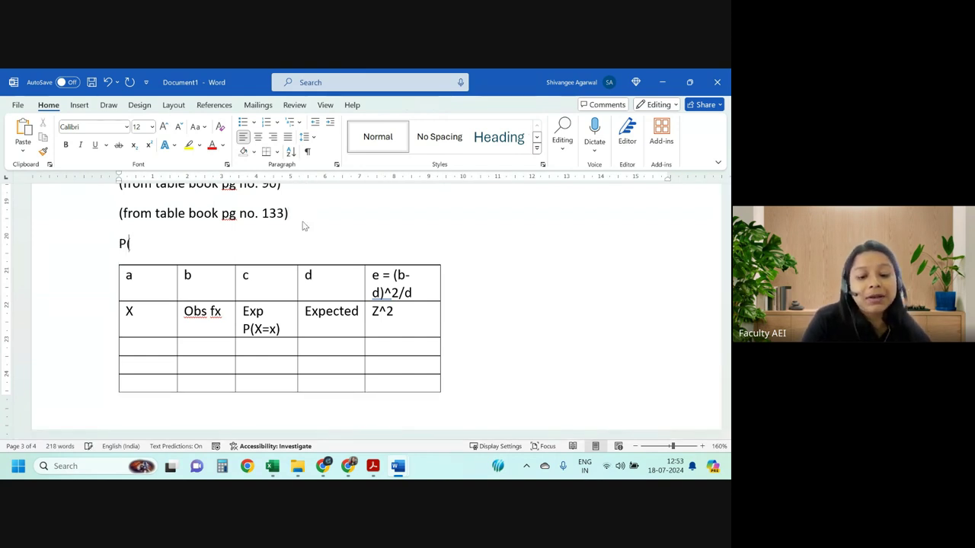
type("(X=")
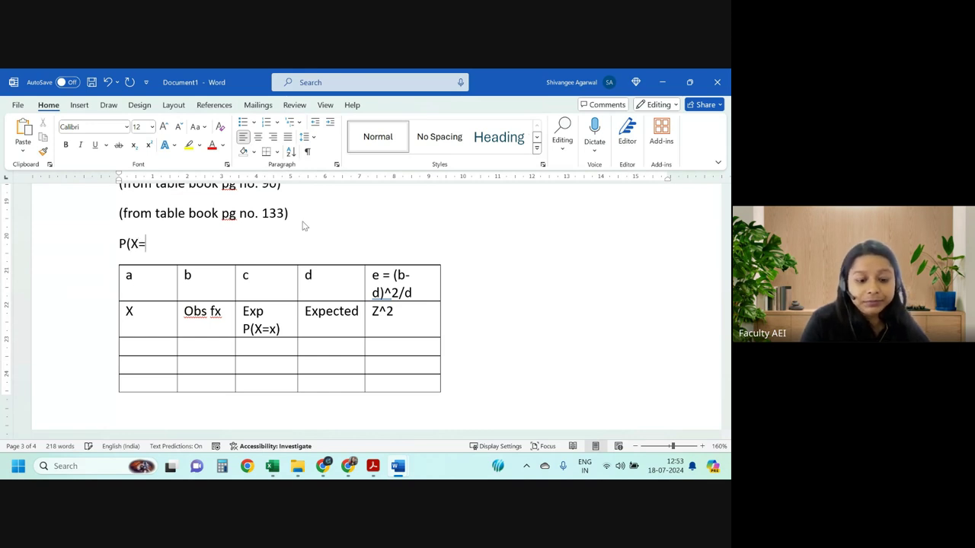
type("x) =")
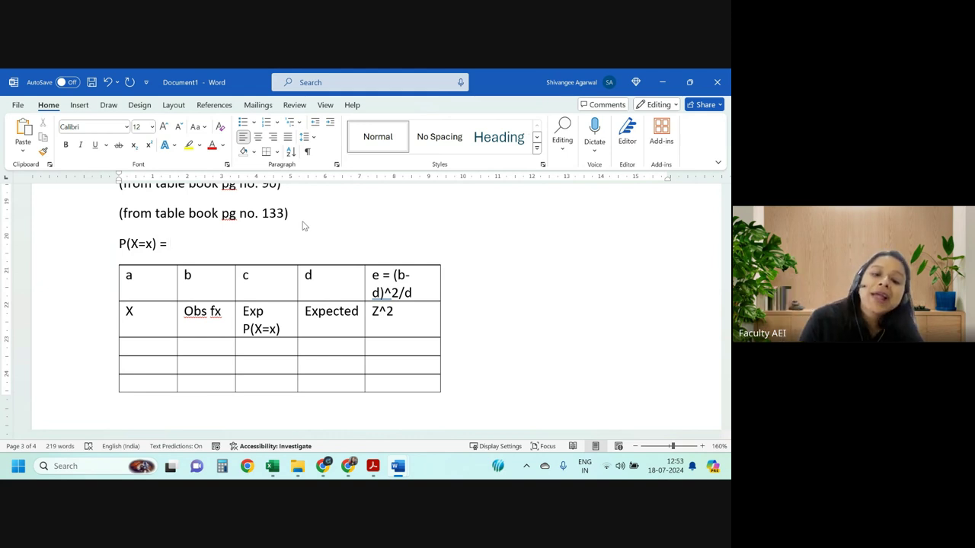
Extend the d column header to read 'd = c*N'.
left_click(339, 326)
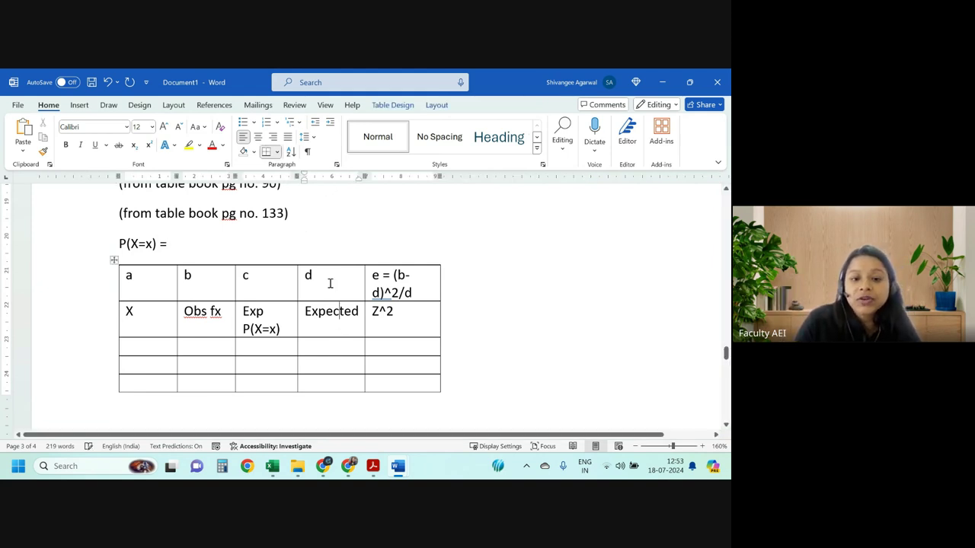
left_click(337, 283)
type("= c")
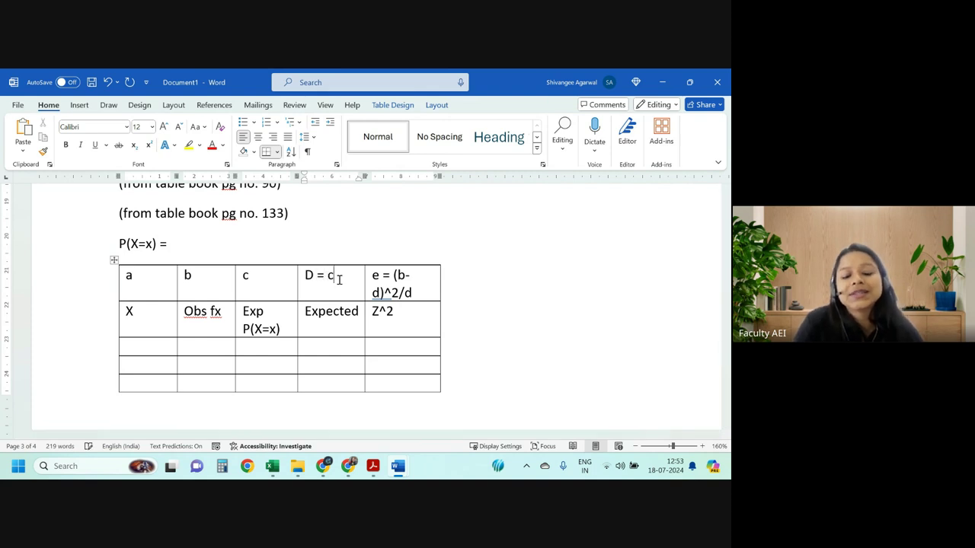
type("*")
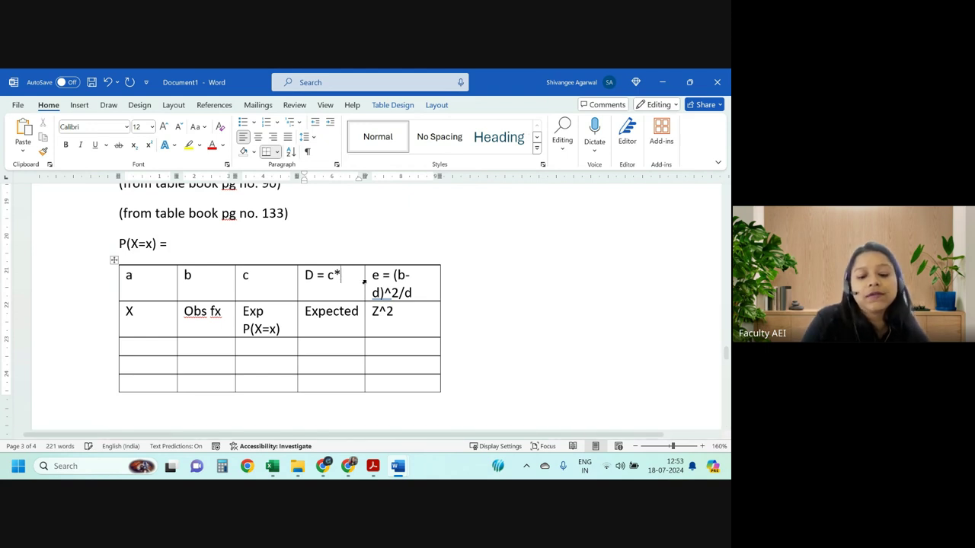
type("N")
left_click_drag(318, 276, 305, 276)
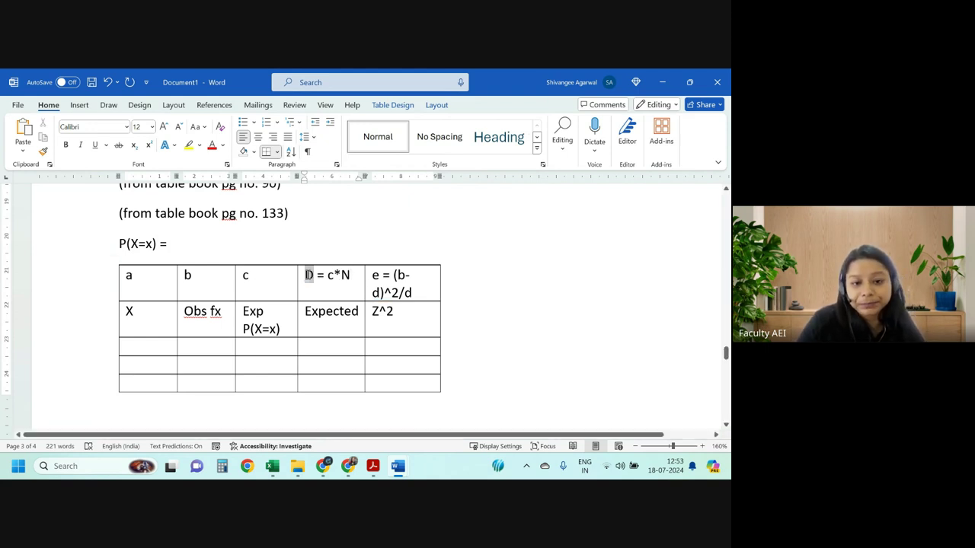
type("d")
scroll(252, 349, "down", 1)
scroll(252, 348, "down", 3)
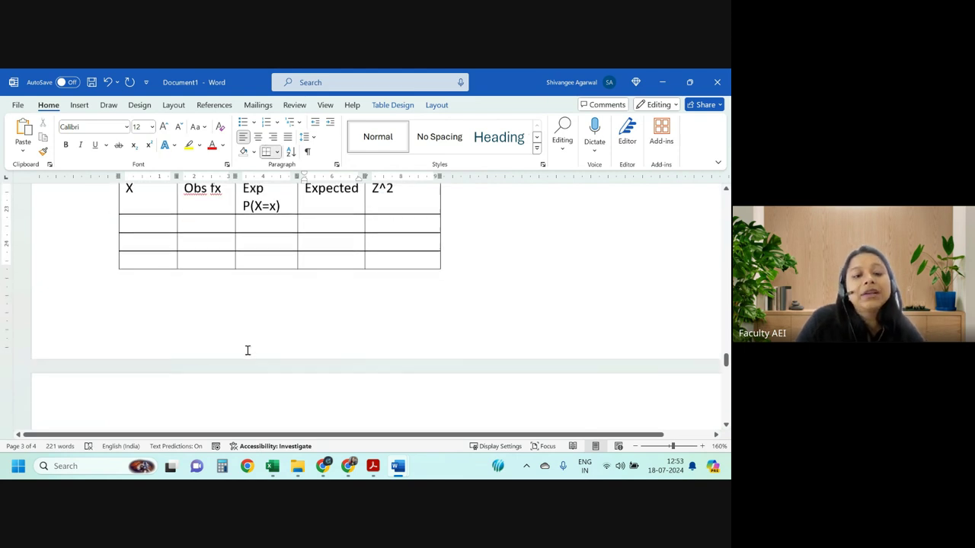
scroll(246, 350, "down", 3)
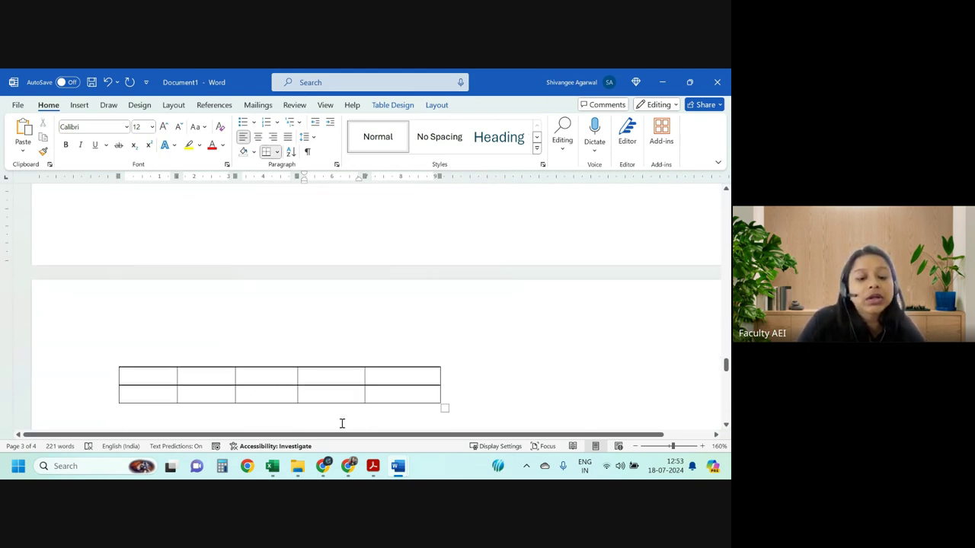
In the Excel workbook, enter 56 in cell B3 of the chi-square data row.
left_click(272, 466)
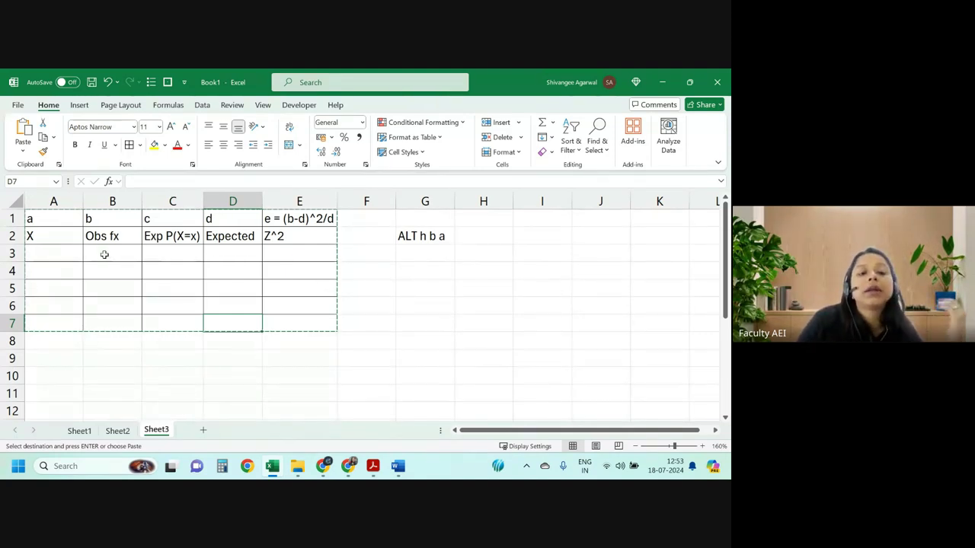
left_click_drag(52, 258, 328, 252)
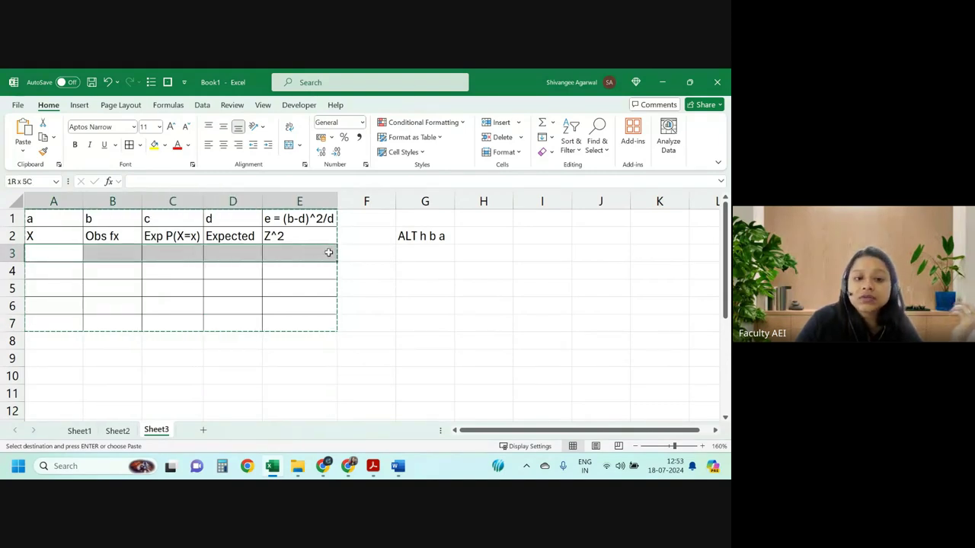
left_click(48, 257)
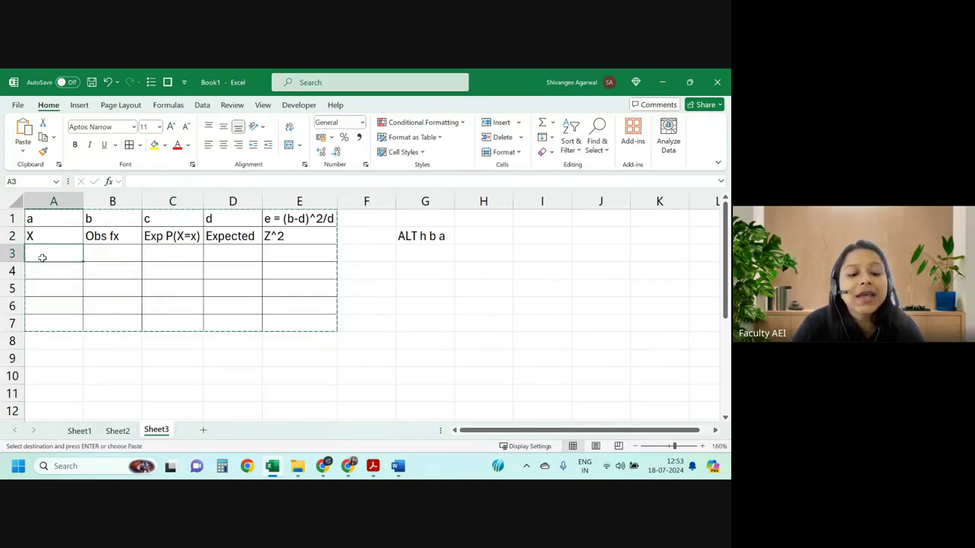
key("Escape")
key("Right")
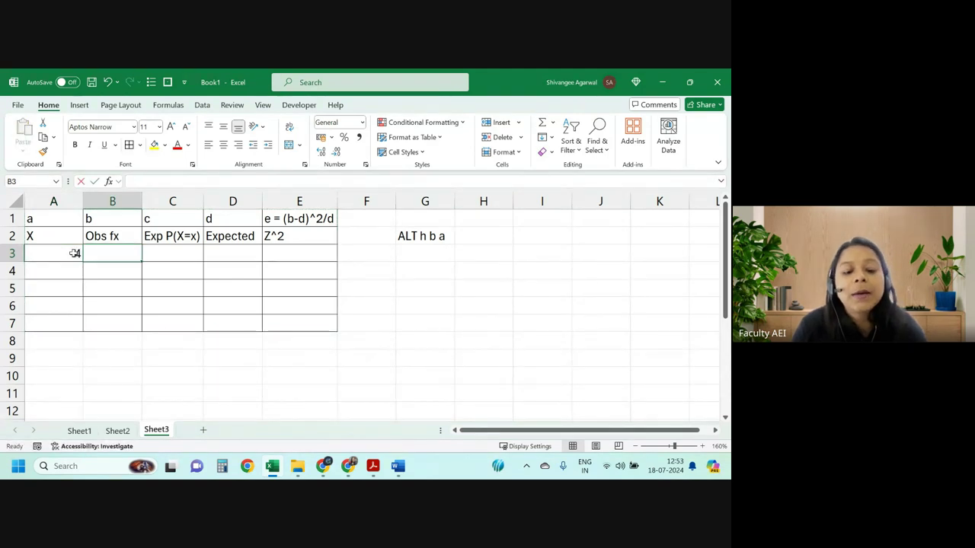
type("56")
key("Tab")
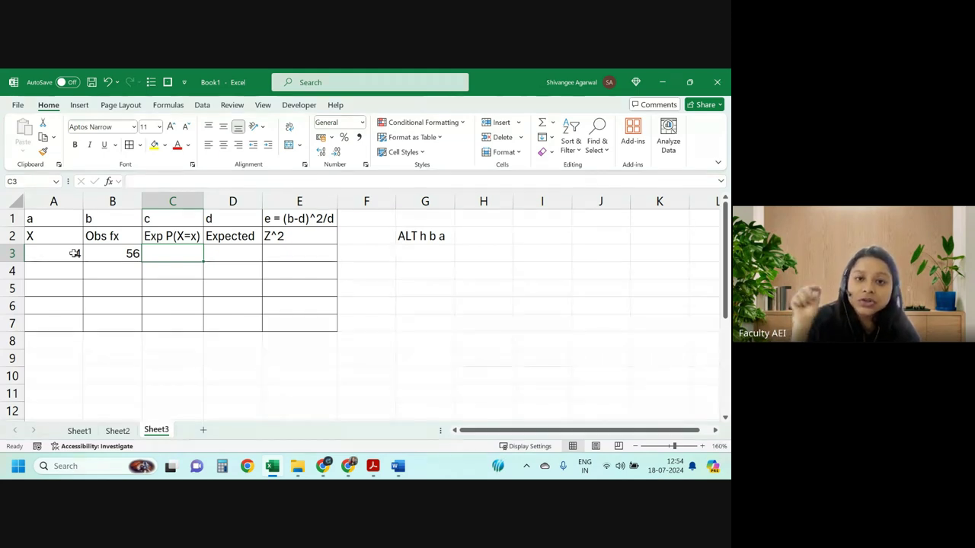
Select the ranges A3:F3, A4:E4 and B1:E7, then return to the Word document.
left_click(242, 252)
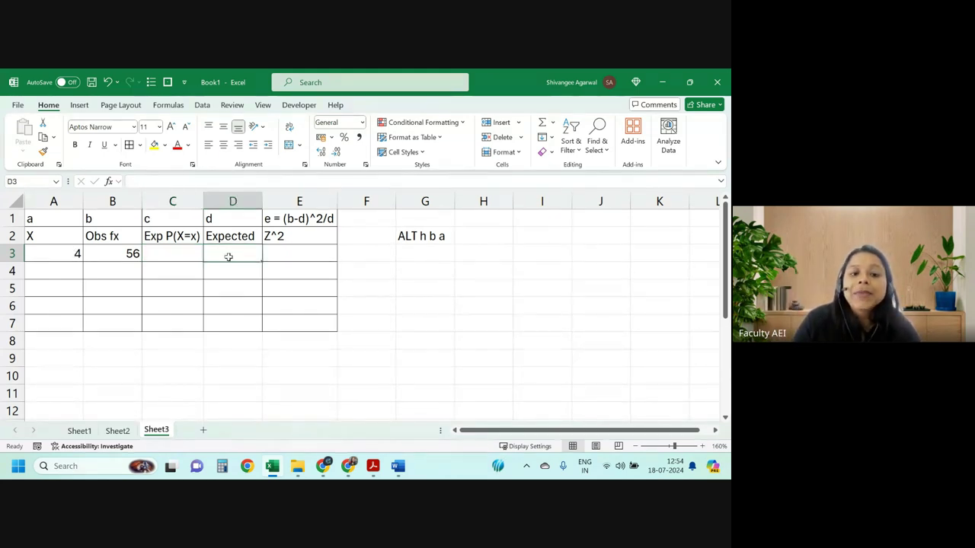
left_click(110, 328)
left_click(190, 251)
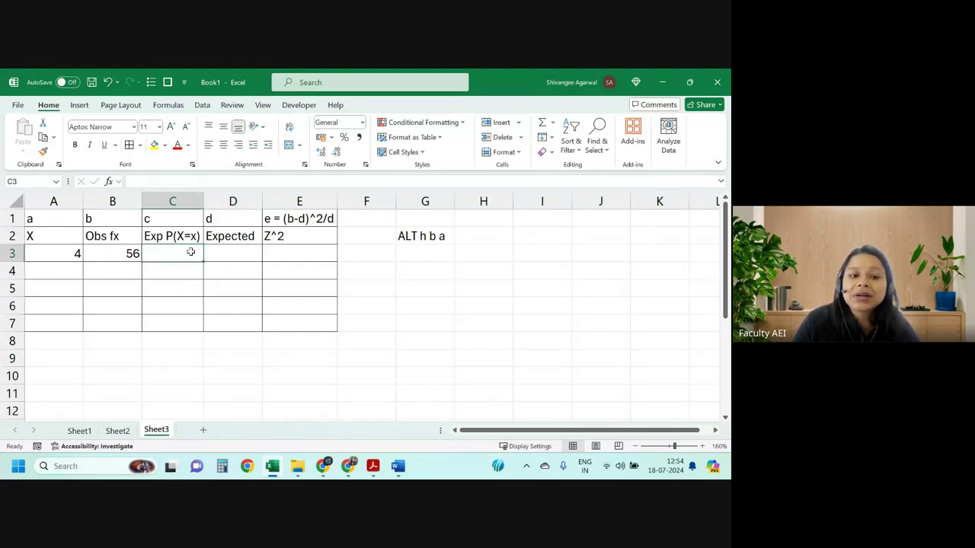
left_click(222, 253)
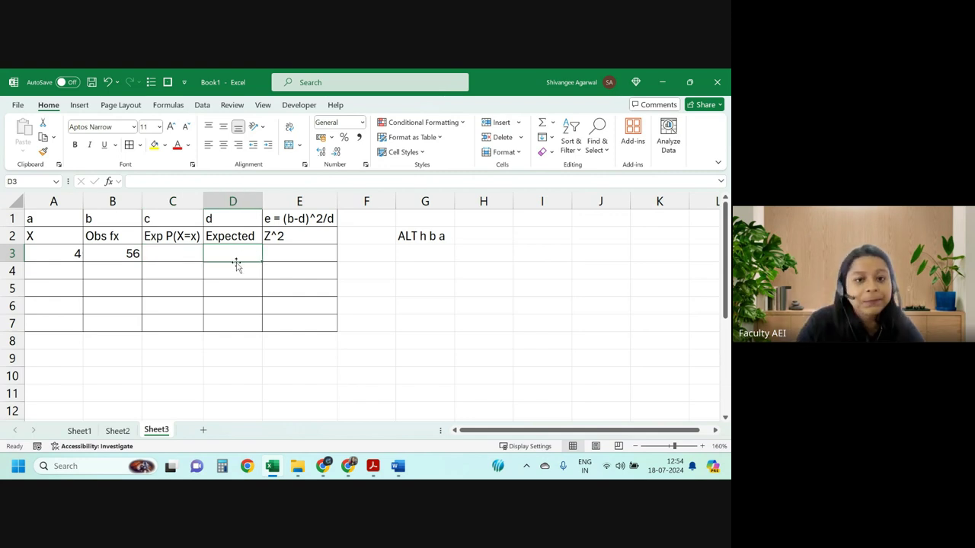
left_click(274, 254)
left_click_drag(61, 254, 344, 255)
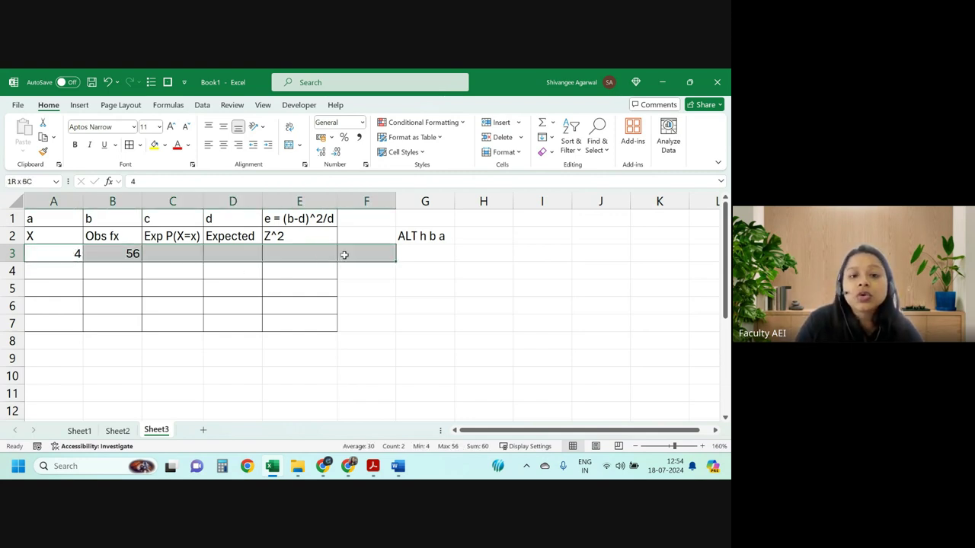
left_click_drag(76, 273, 294, 274)
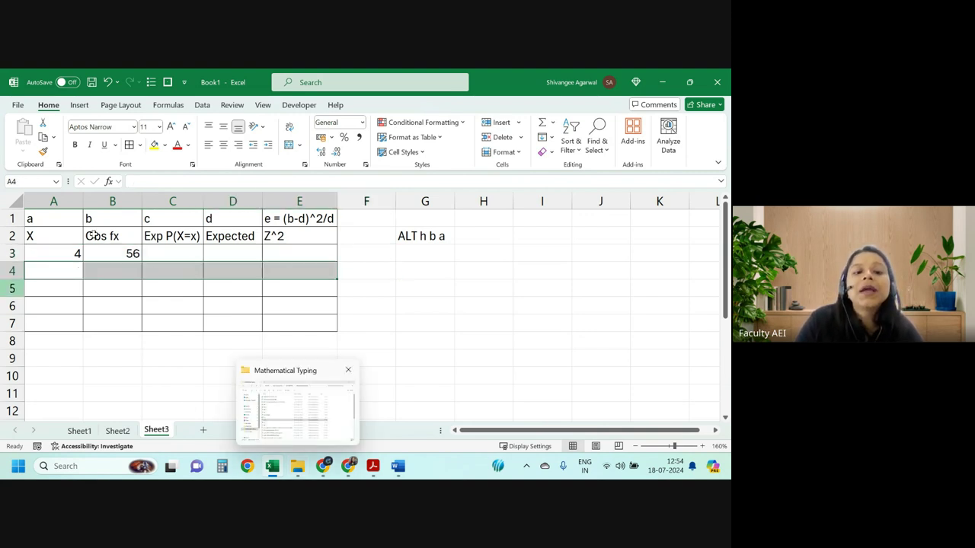
mouse_move(87, 219)
left_mouse_down()
mouse_move(270, 302)
mouse_move(274, 324)
left_mouse_up()
key("alt+Tab")
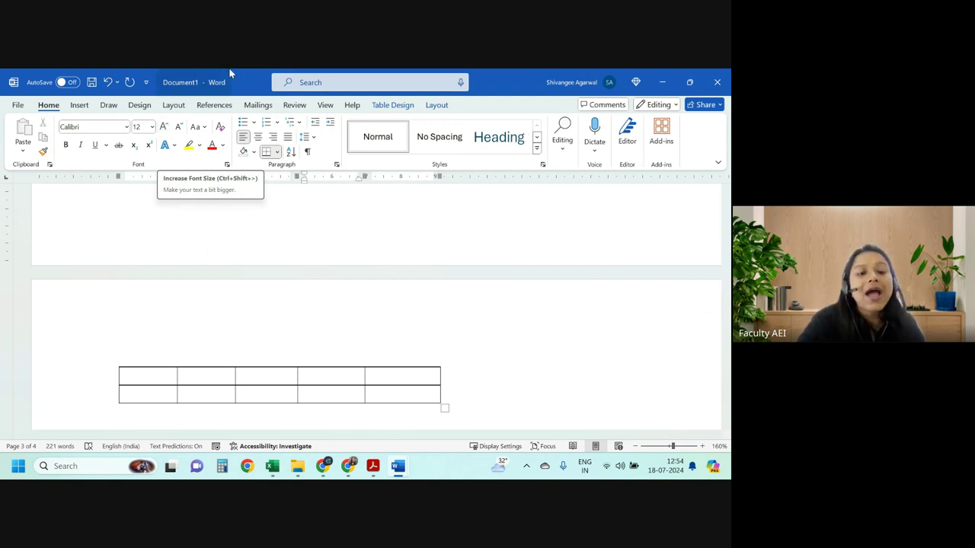
scroll(294, 388, "up", 2)
scroll(287, 358, "down", 3)
scroll(287, 357, "up", 5)
scroll(276, 343, "down", 5)
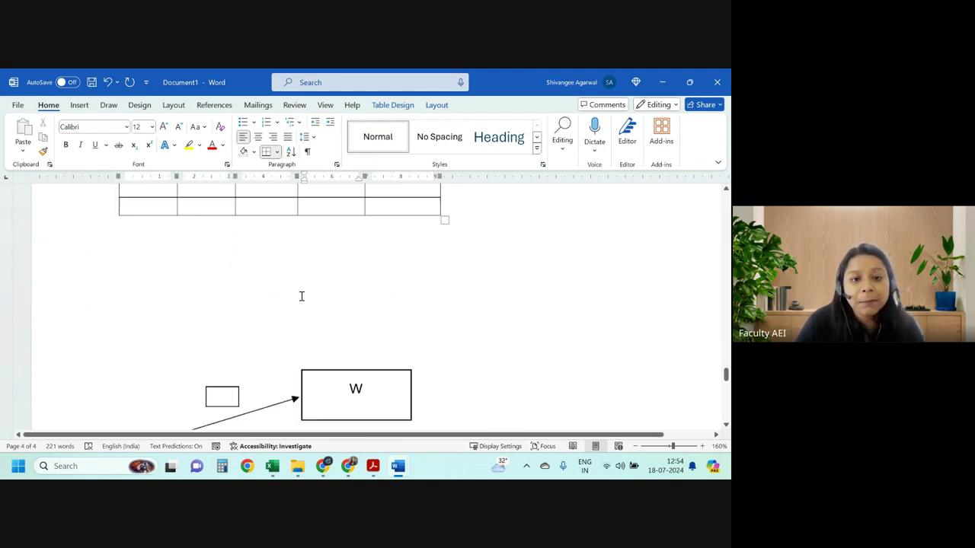
left_click(322, 382)
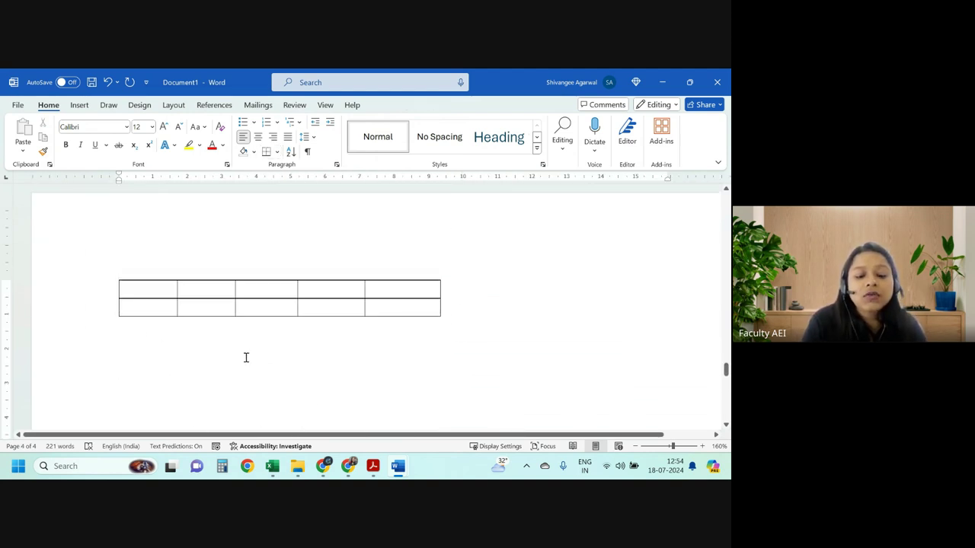
scroll(246, 347, "down", 1)
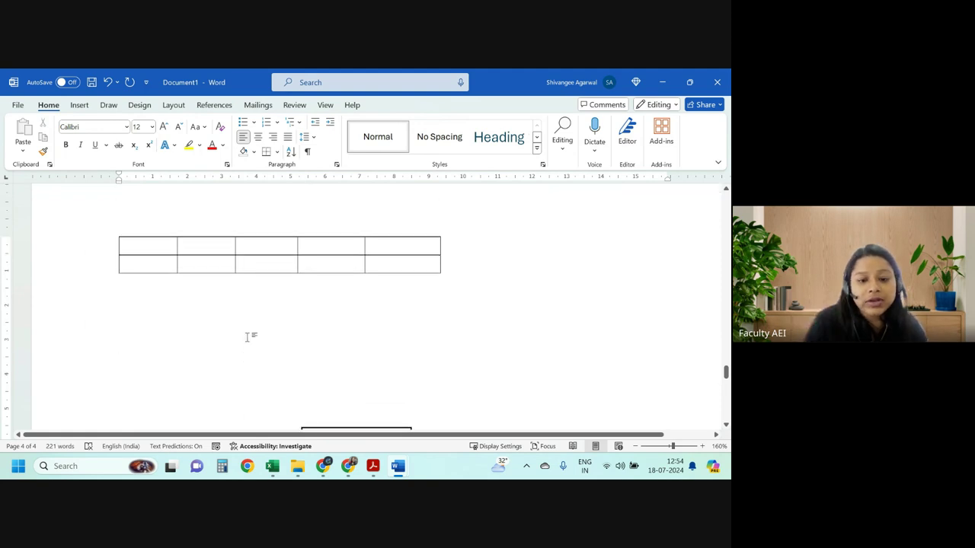
mouse_move(397, 466)
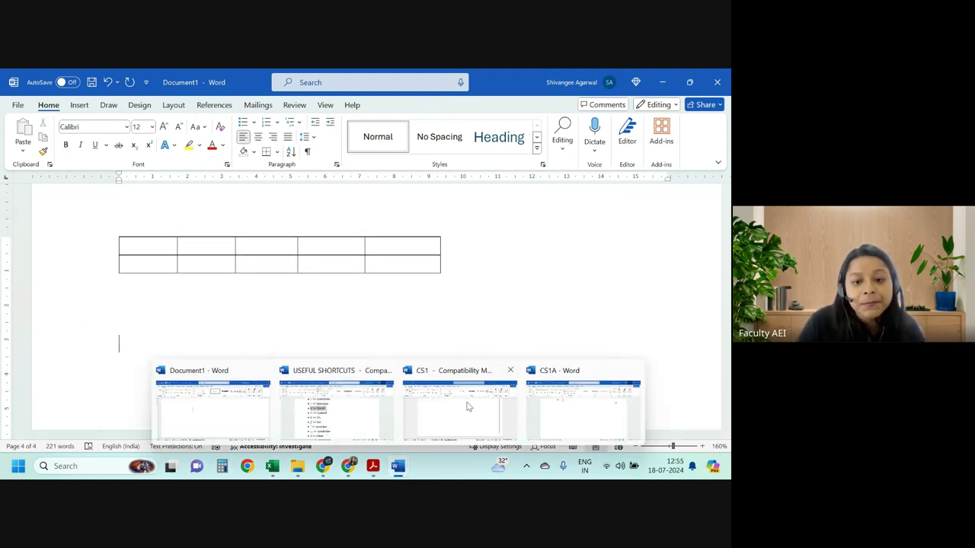
Switch to the CS1A answer sheet and scroll up to Ans1.
left_click(591, 405)
scroll(312, 353, "up", 5)
scroll(312, 354, "up", 5)
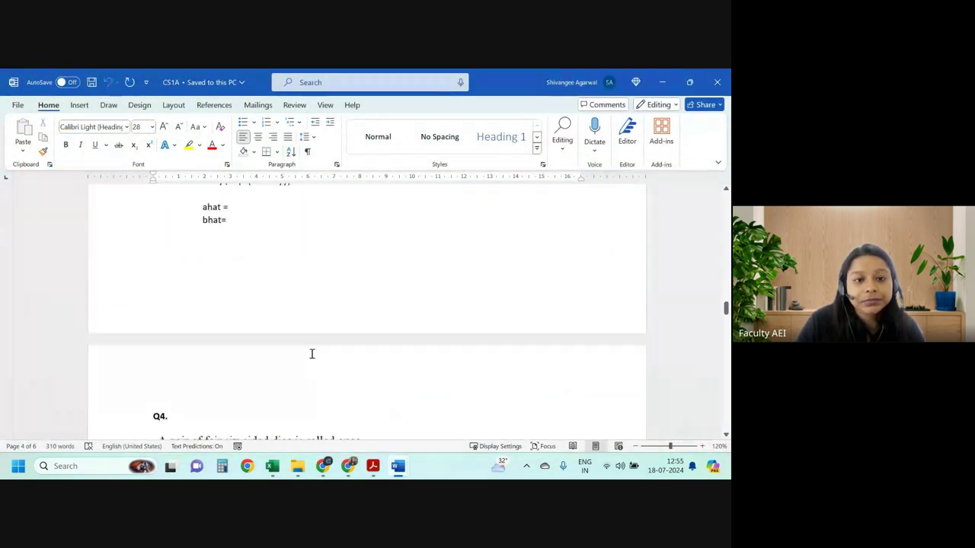
scroll(312, 354, "up", 5)
scroll(312, 353, "up", 5)
scroll(278, 351, "up", 5)
scroll(278, 350, "up", 5)
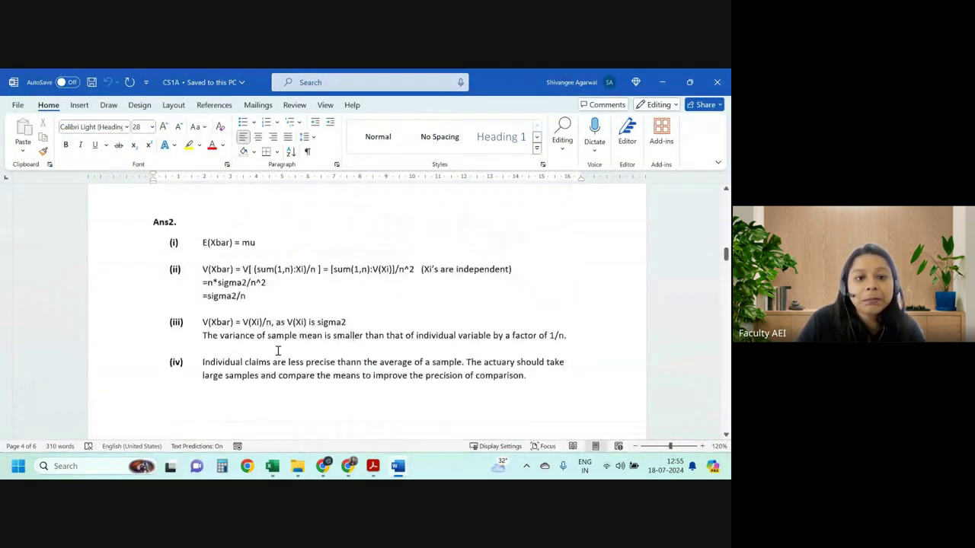
scroll(278, 350, "up", 5)
scroll(278, 350, "up", 5)
scroll(278, 350, "up", 5)
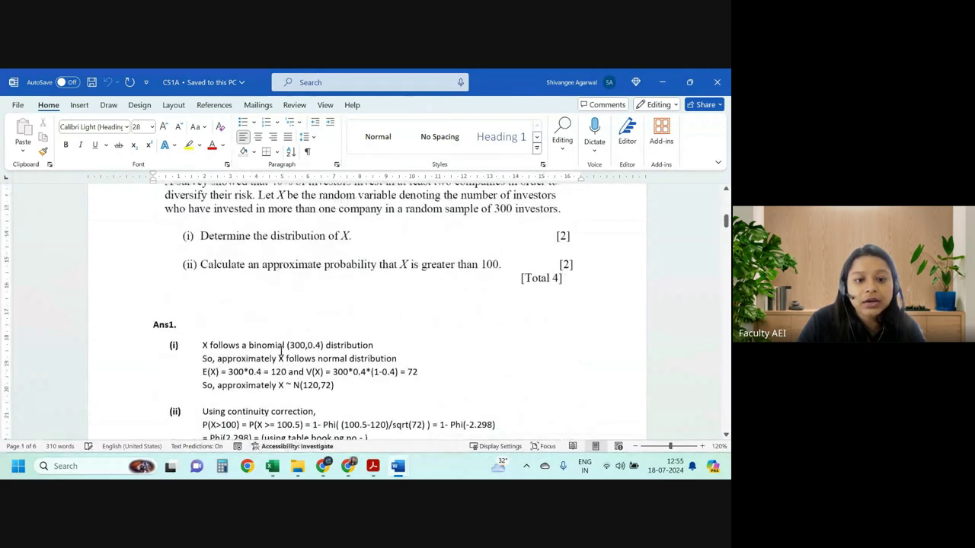
scroll(281, 352, "down", 2)
Add a bold '(Ans)' label after N(120,72) in Ans1.
left_click(347, 289)
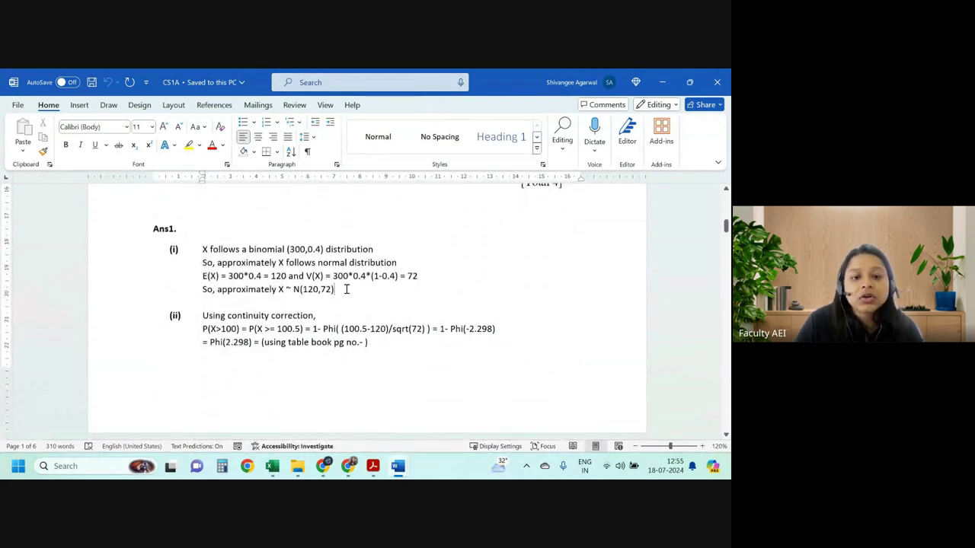
type("(")
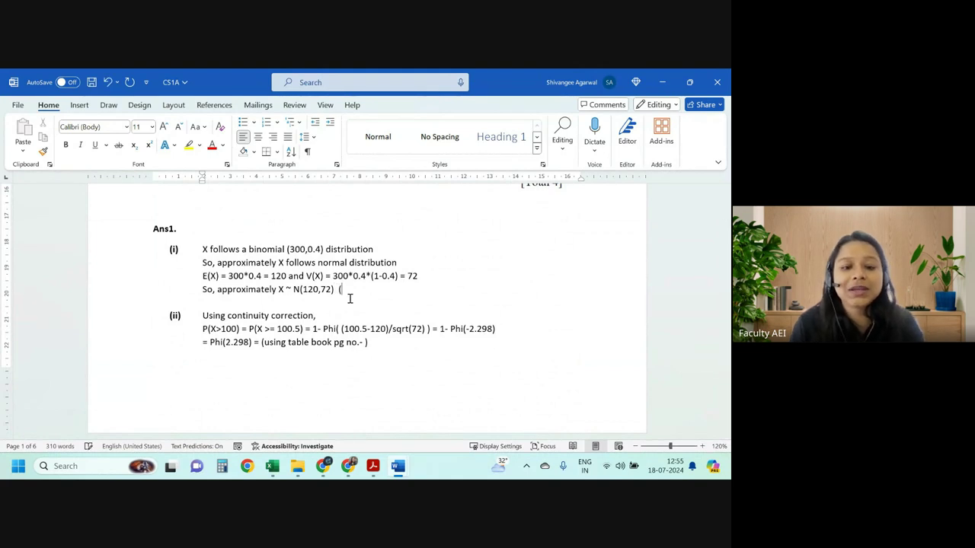
type("An")
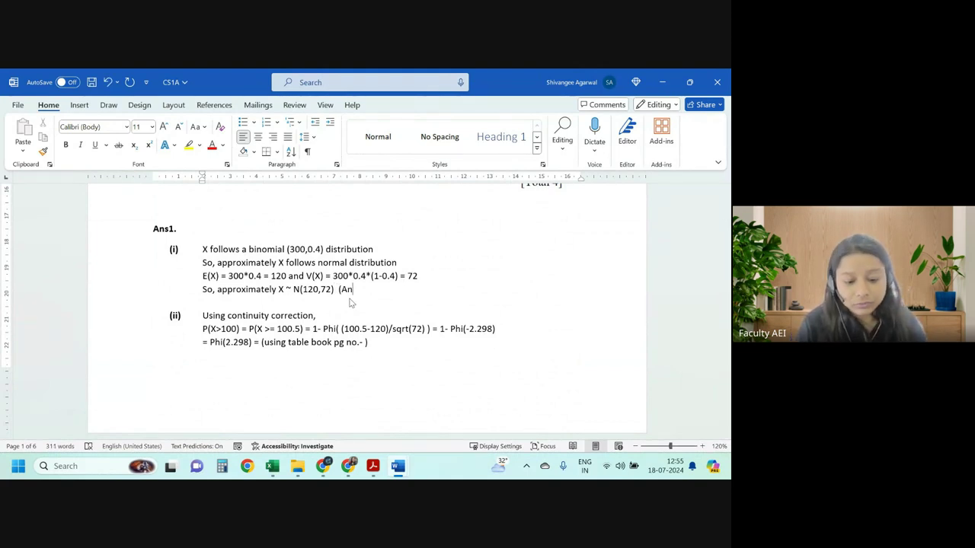
type("s)")
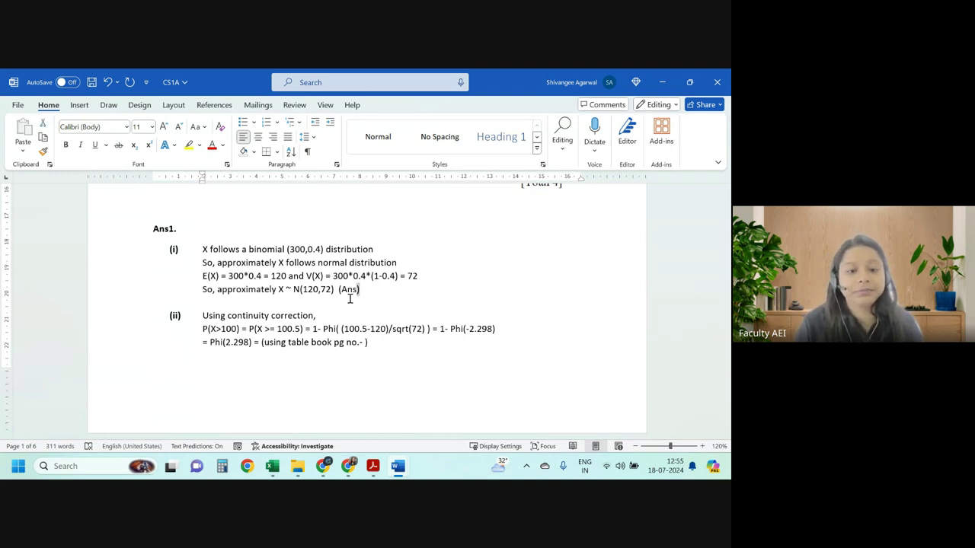
key("shift+Left")
key("shift+Left")
key("shift+Left")
key("ctrl+b")
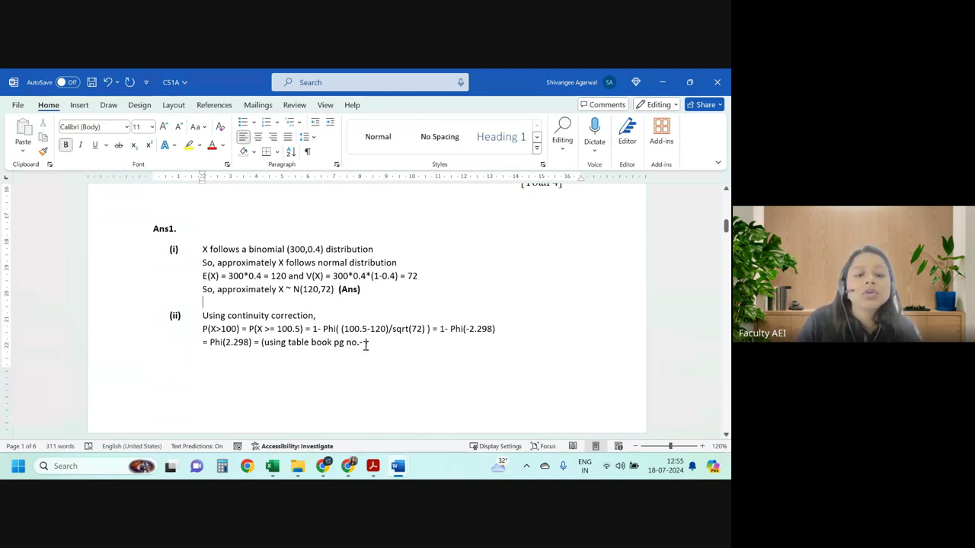
Review the table-book note on the Phi line and the X ~ N(120,72) text, then deselect.
left_click_drag(263, 342, 359, 342)
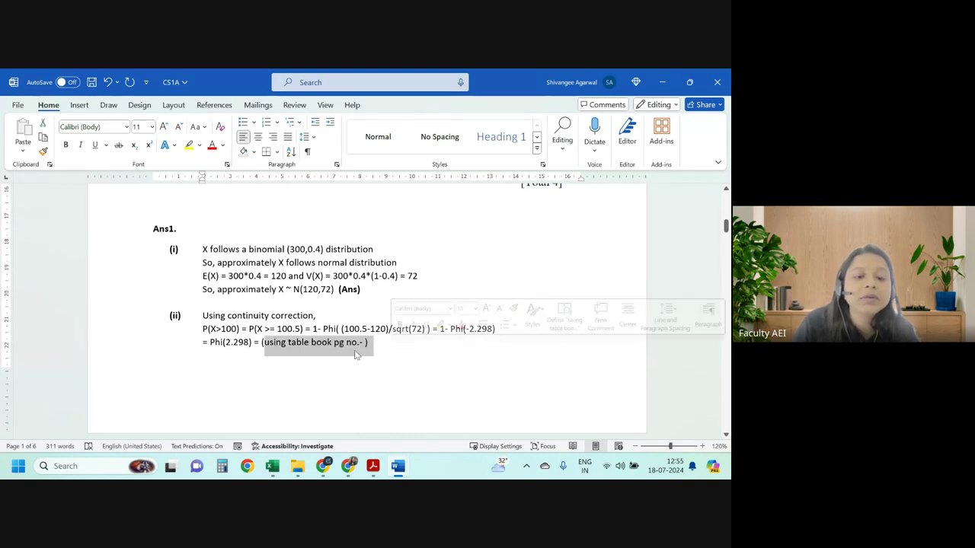
left_click(378, 342)
double_click(348, 289)
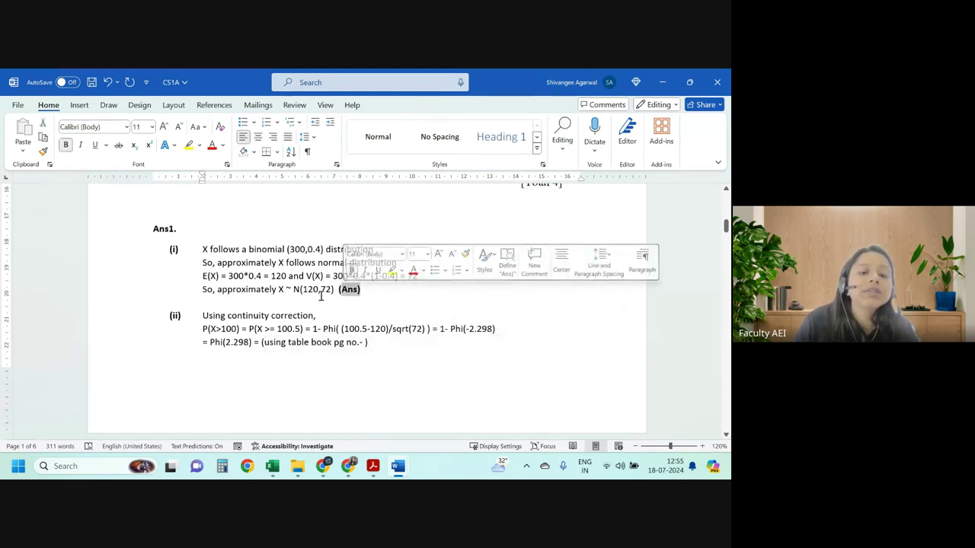
left_click_drag(333, 289, 217, 289)
left_click(281, 298)
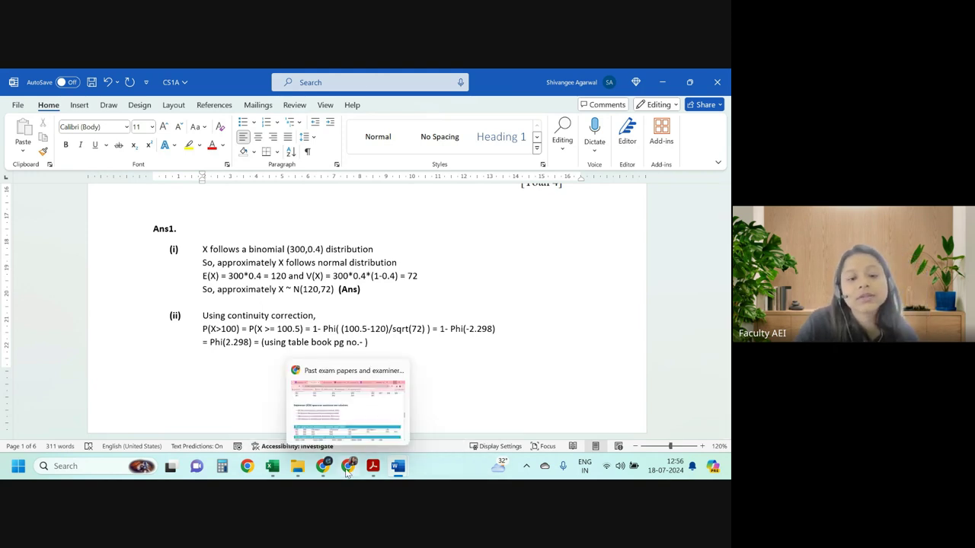
Switch to the Google Meet call window in Chrome and stop sharing the screen.
left_click(346, 411)
mouse_move(323, 466)
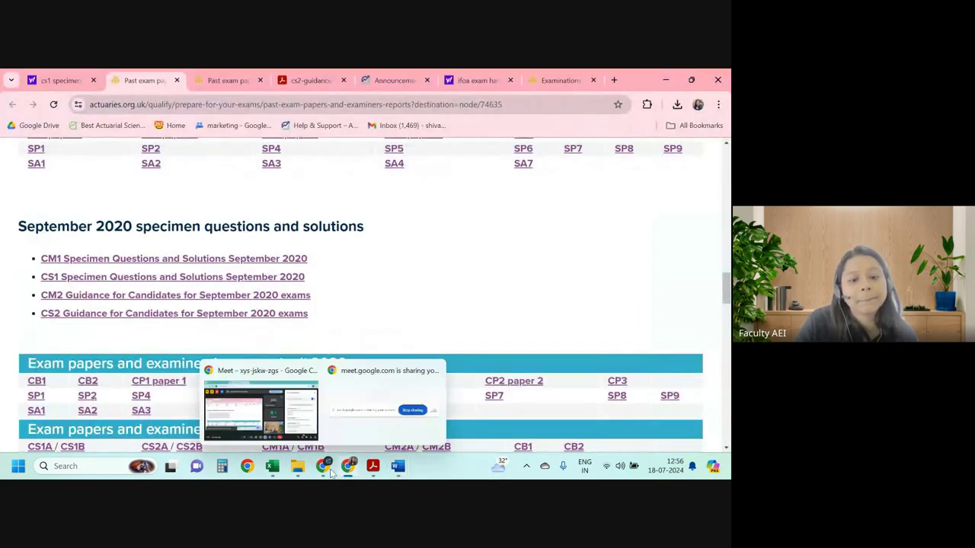
left_click(263, 407)
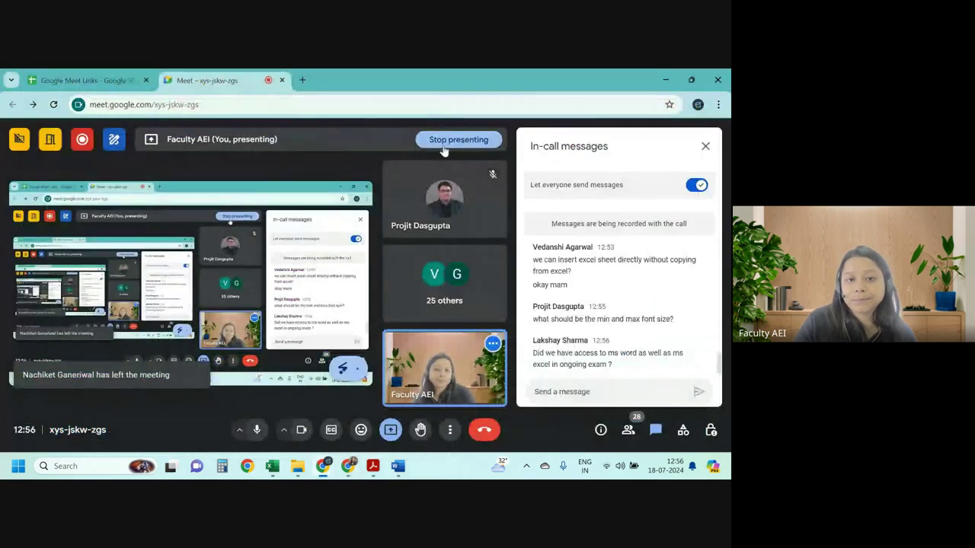
left_click(442, 144)
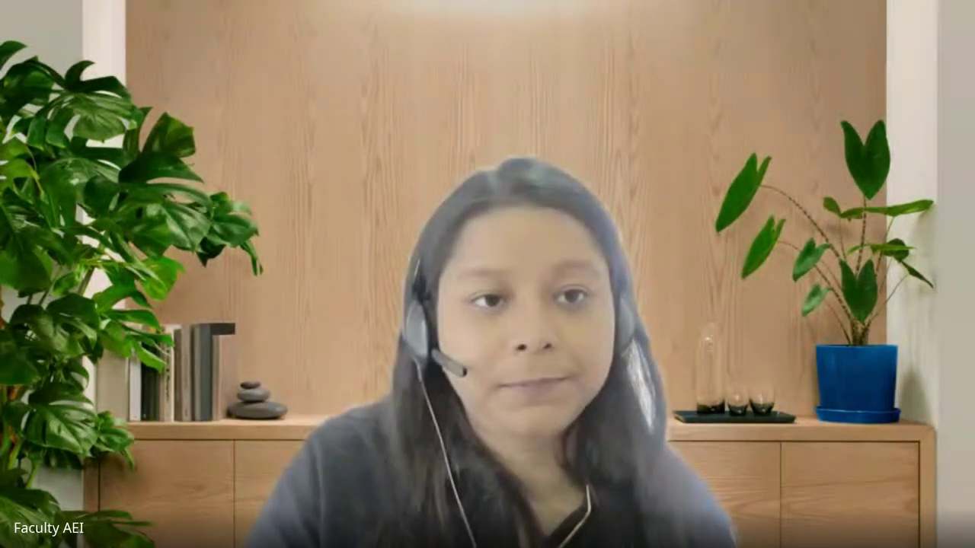